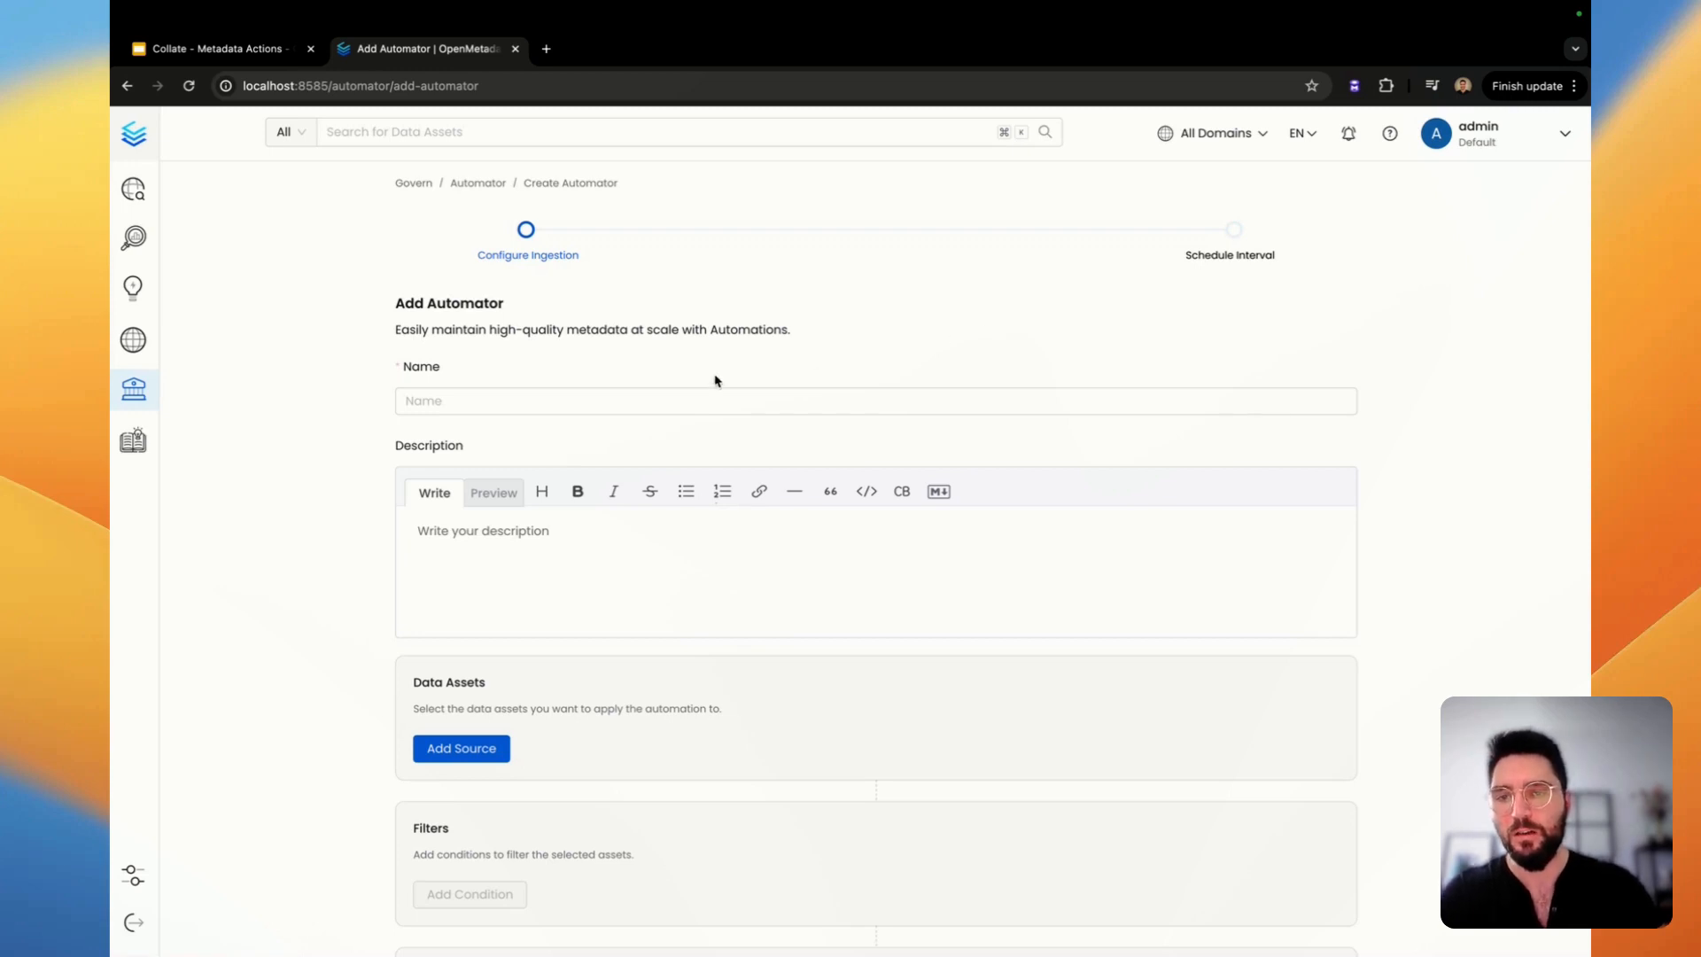
Name the automator "Add Domain & Owner" and give it the description "To apply the right GTM team".
left_click(562, 400)
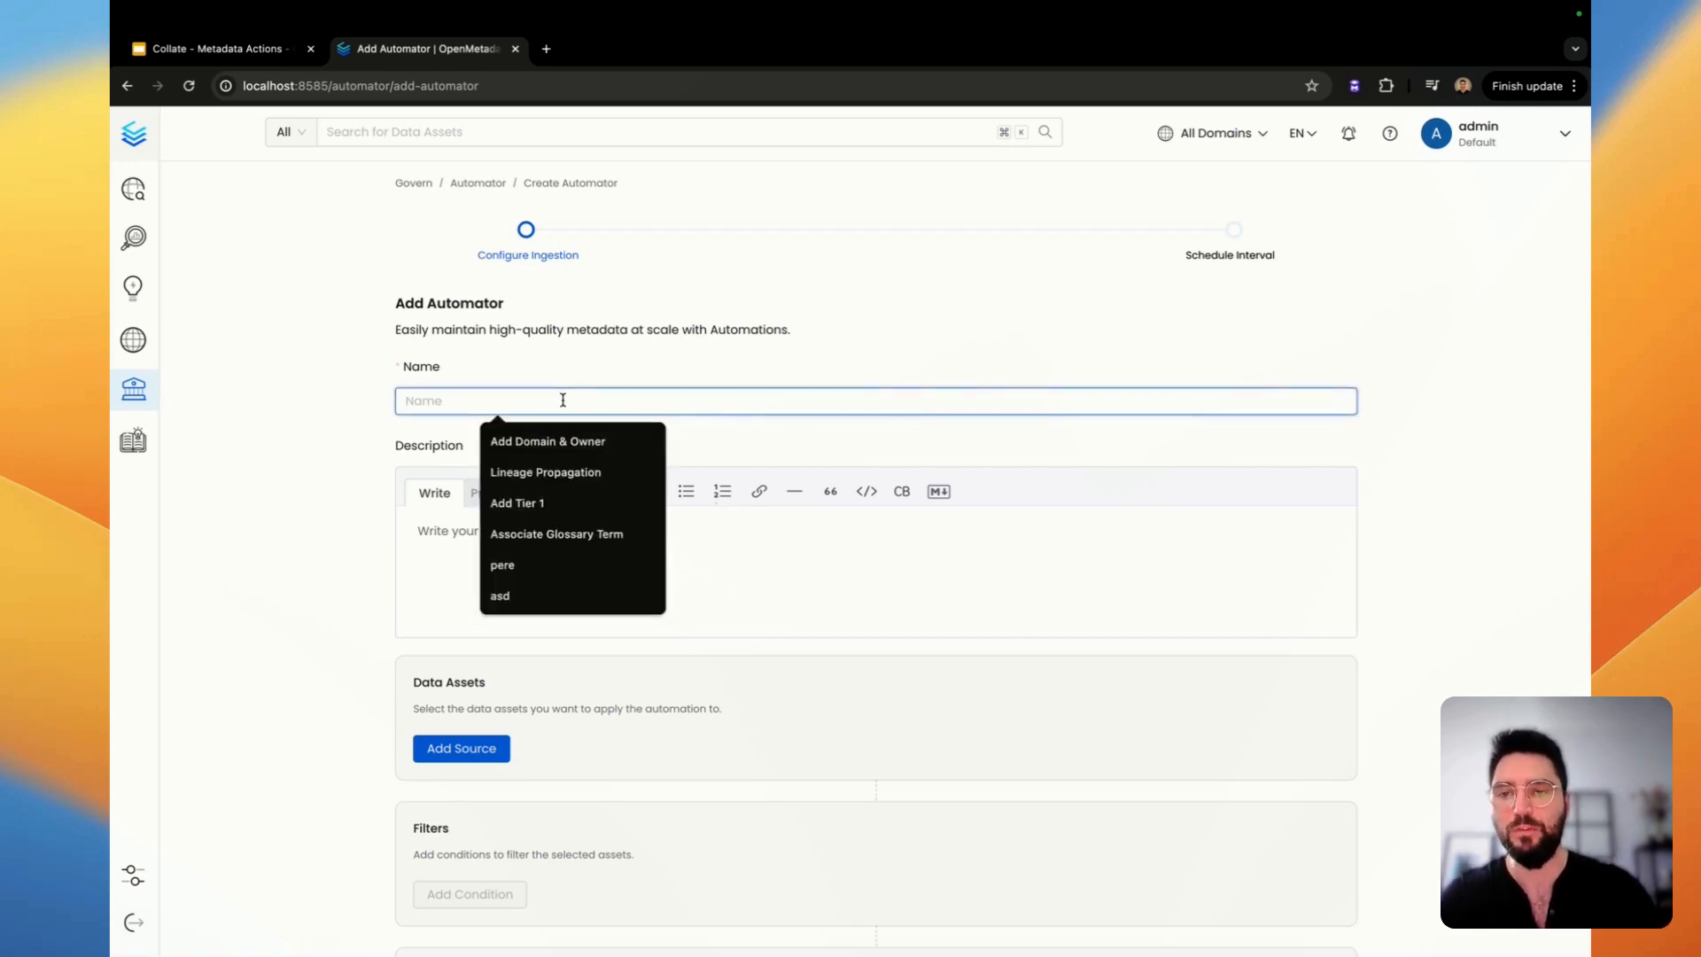
left_click(557, 437)
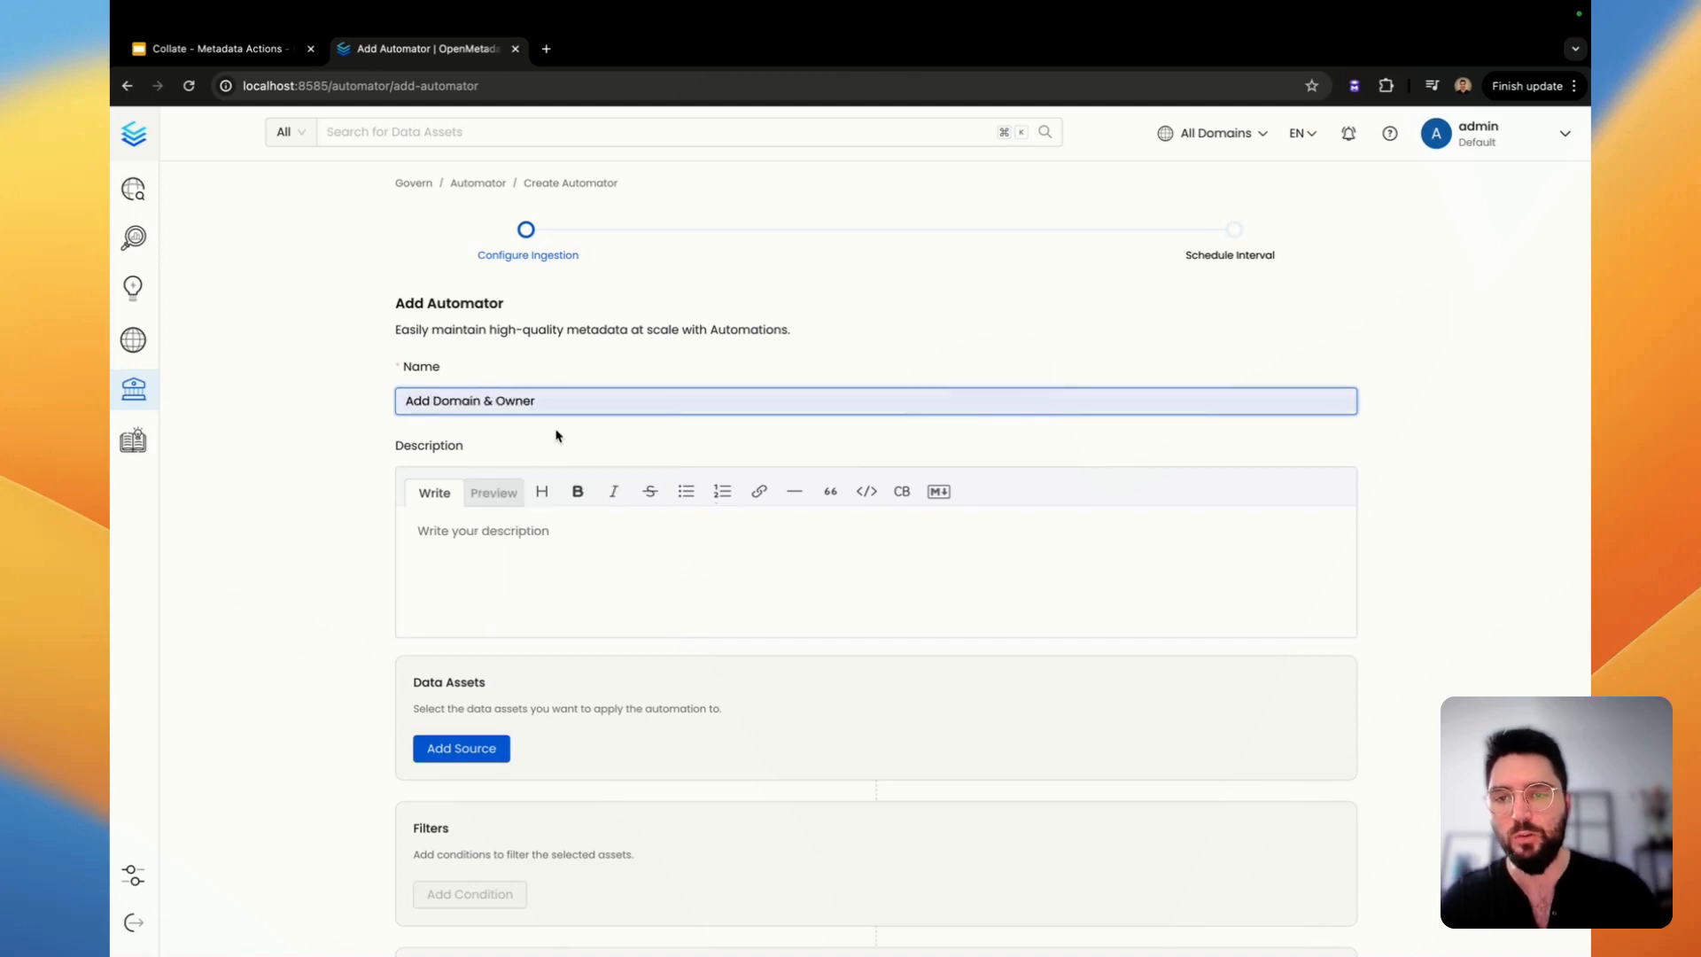
left_click(523, 564)
type("To ap")
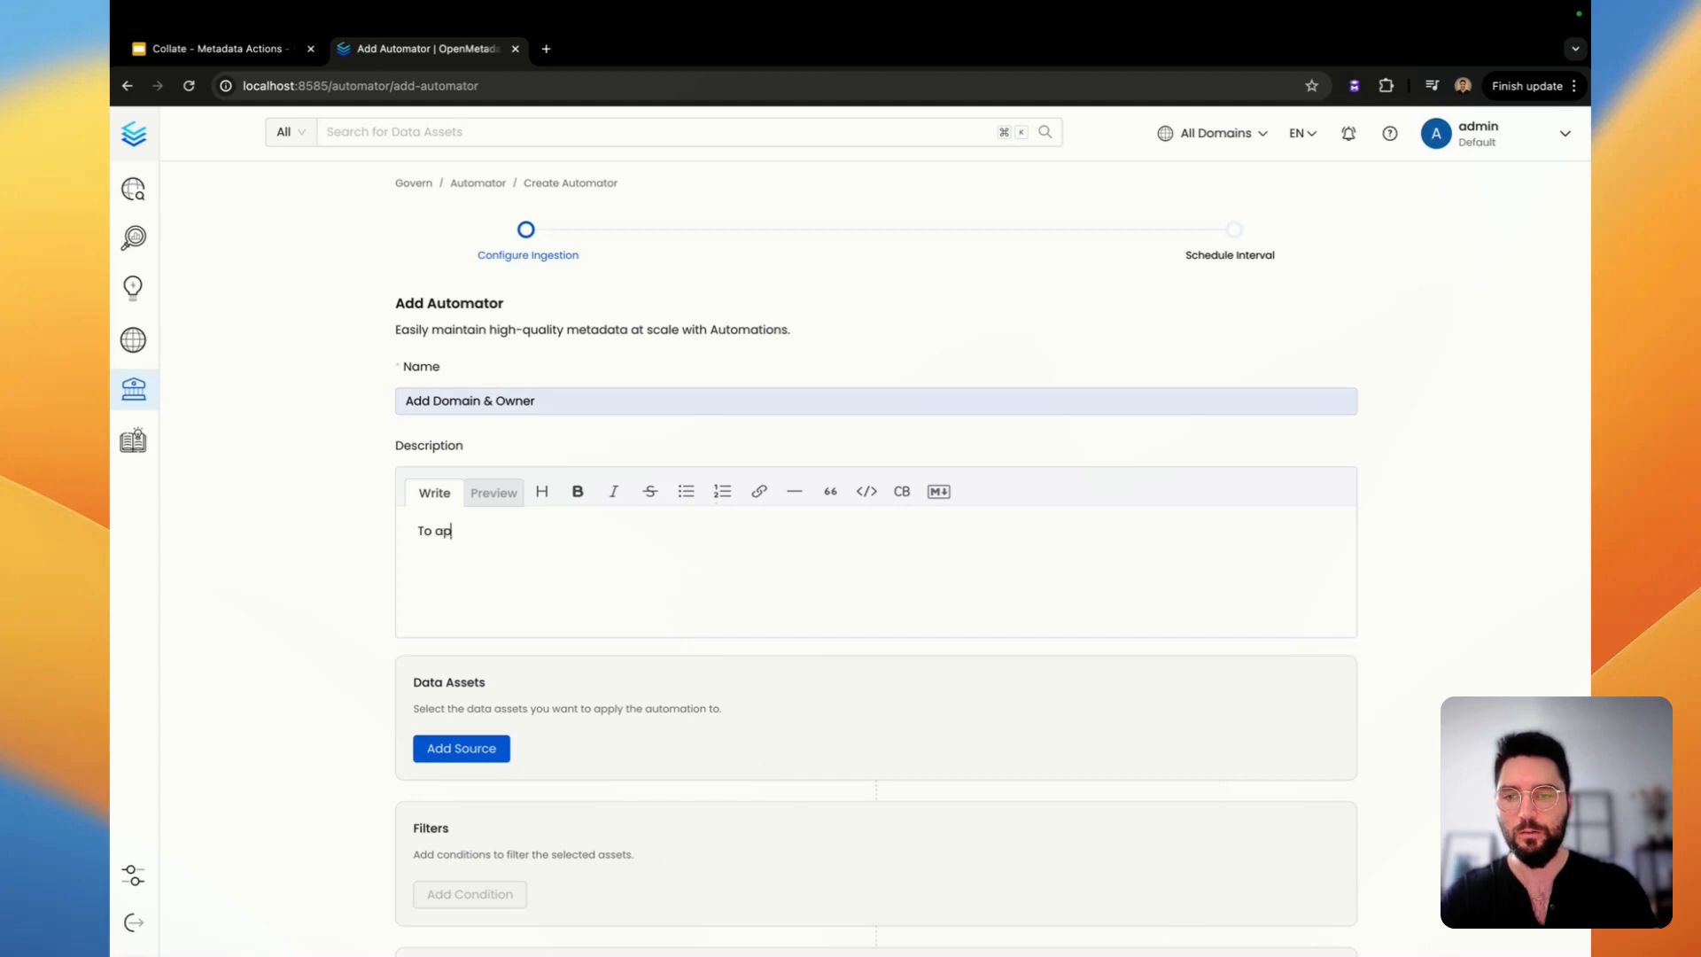
type("ply the right GTM team")
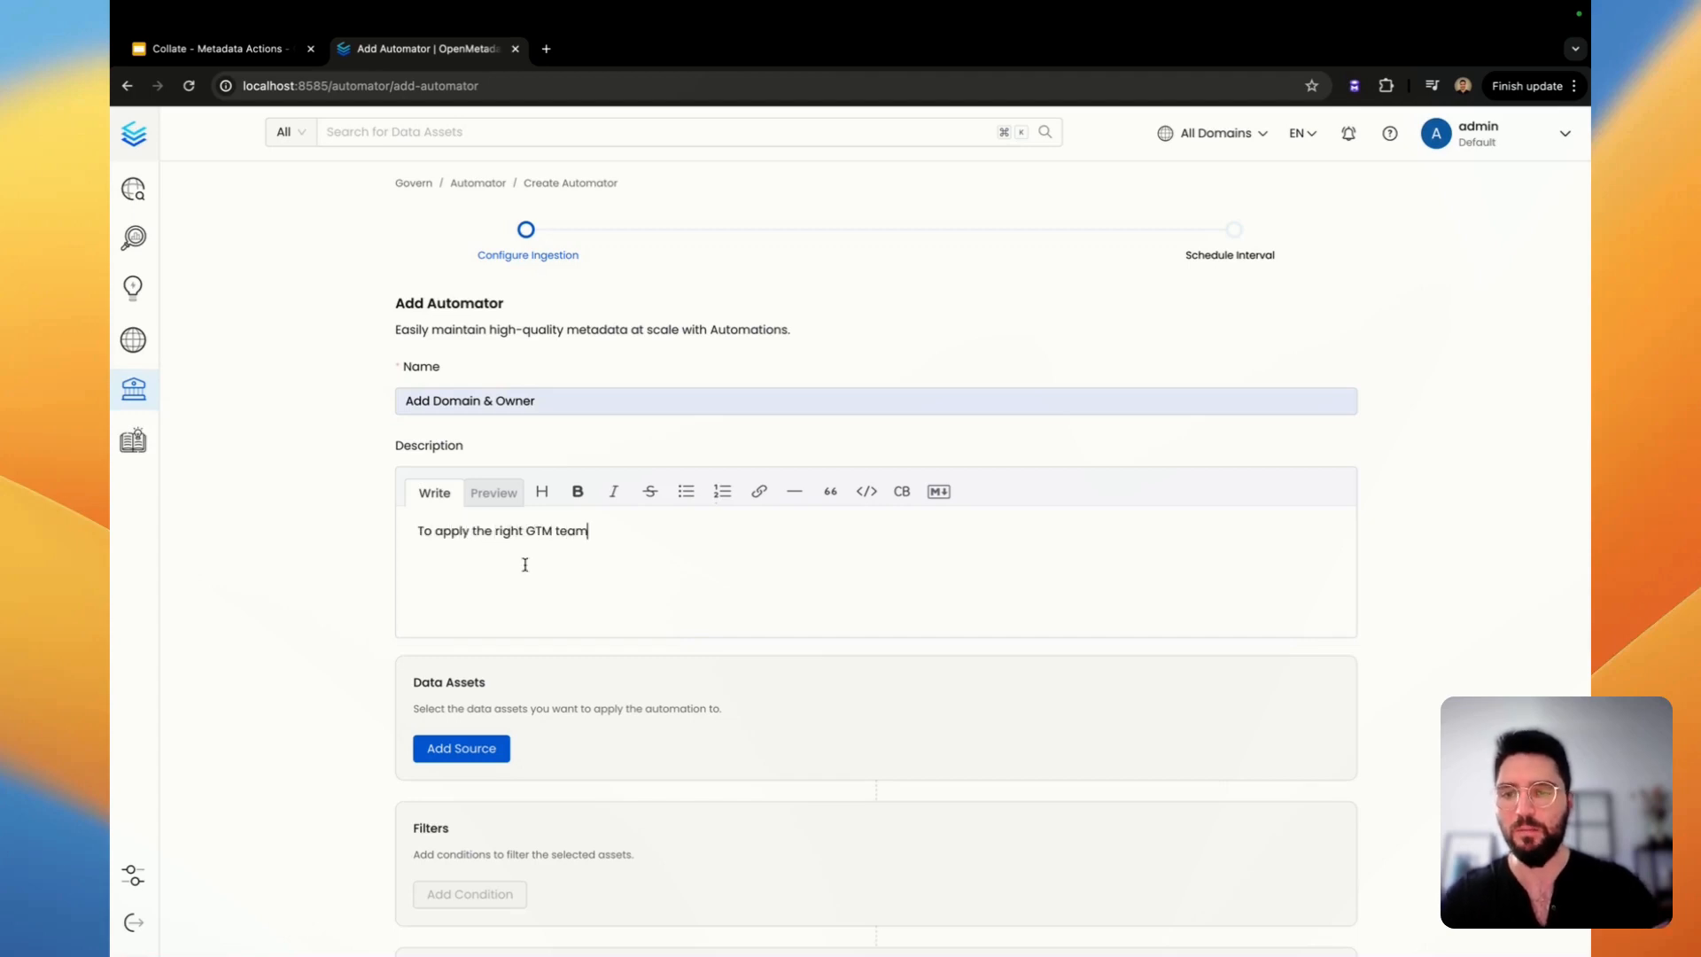
Add Table and Dashboard as the data asset sources for the automation.
scroll(525, 564, "down", 3)
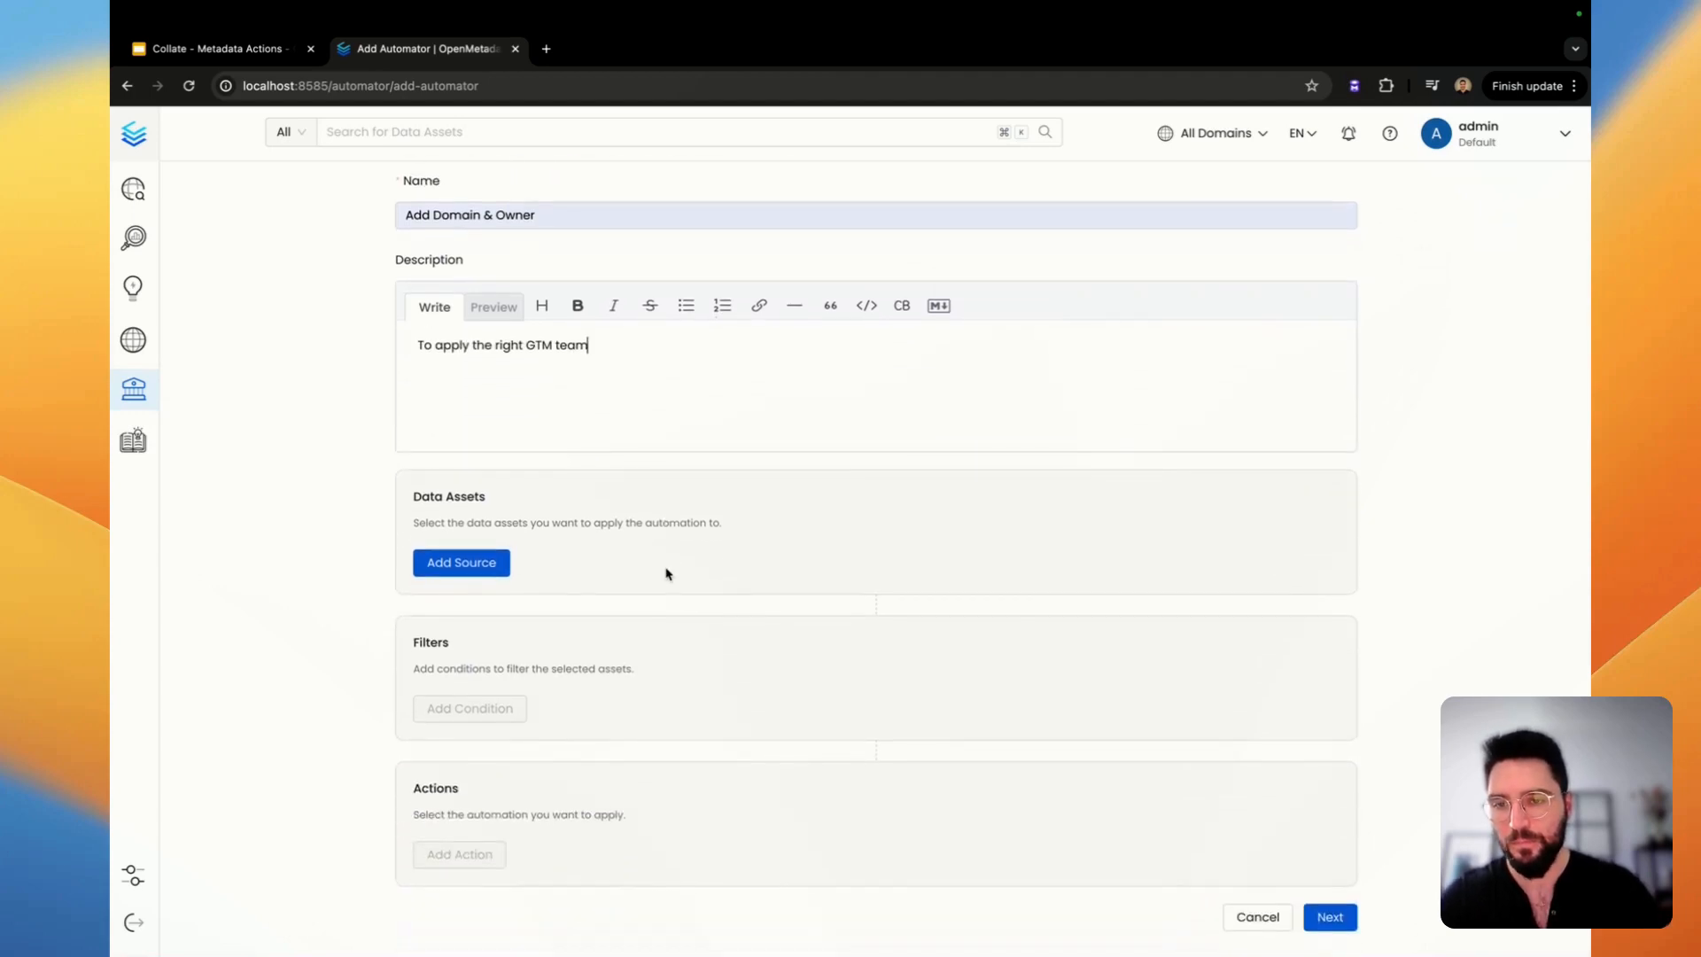
left_click(490, 564)
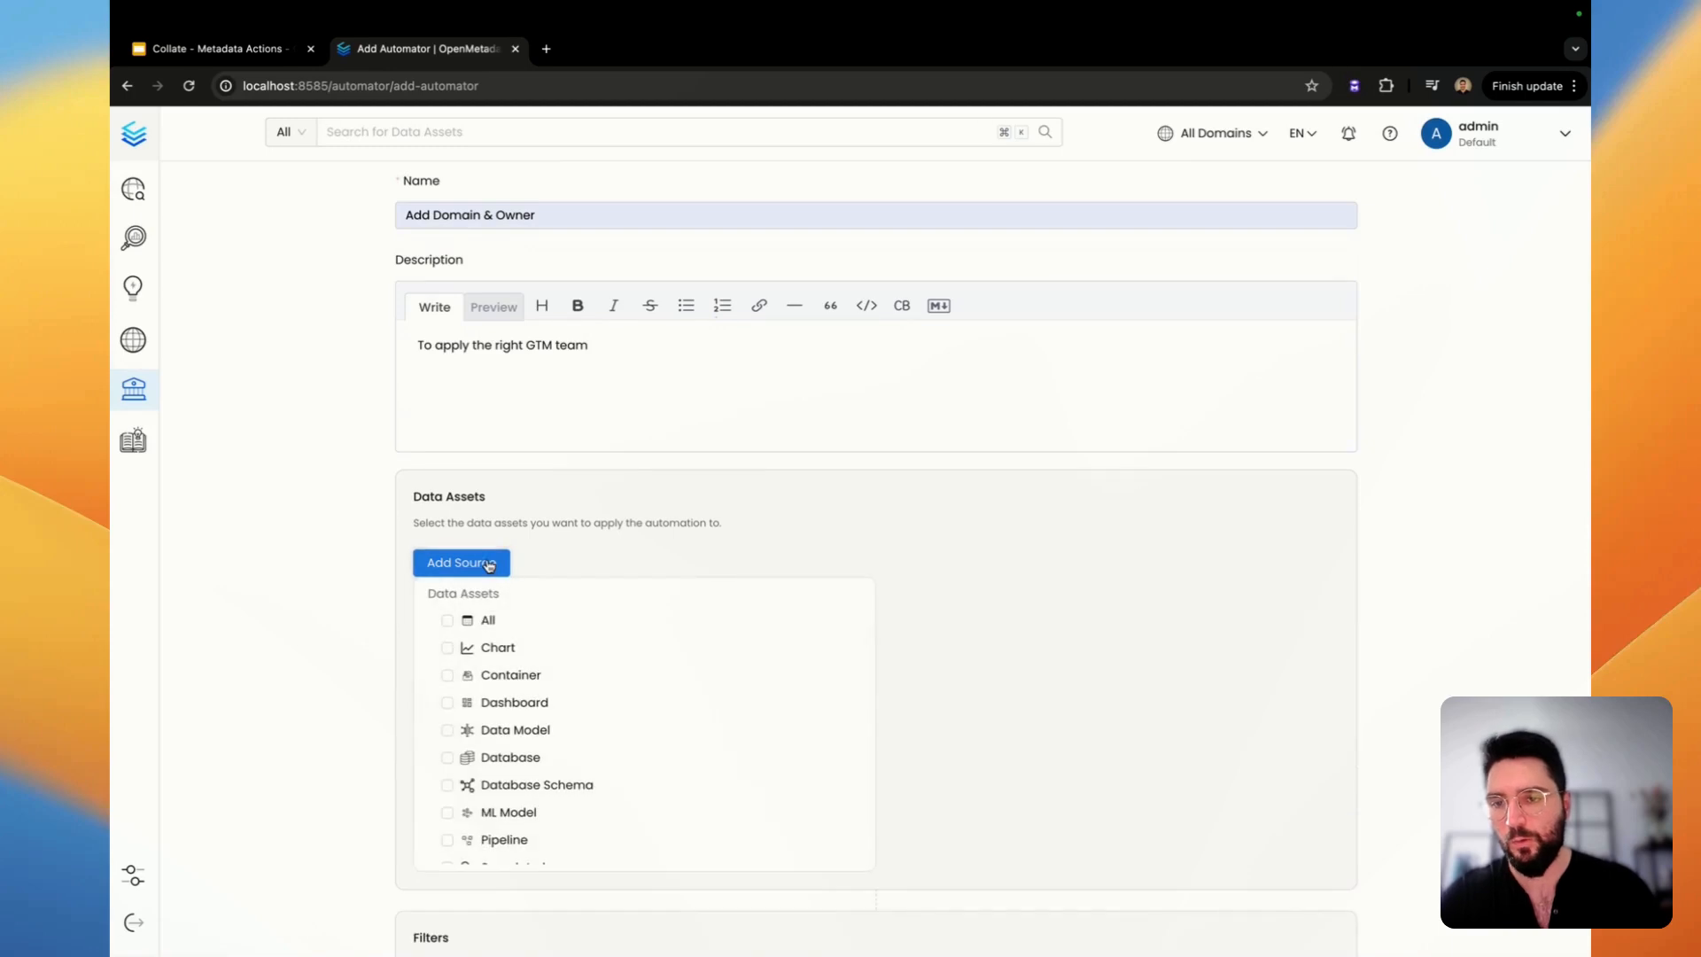
scroll(547, 632, "down", 3)
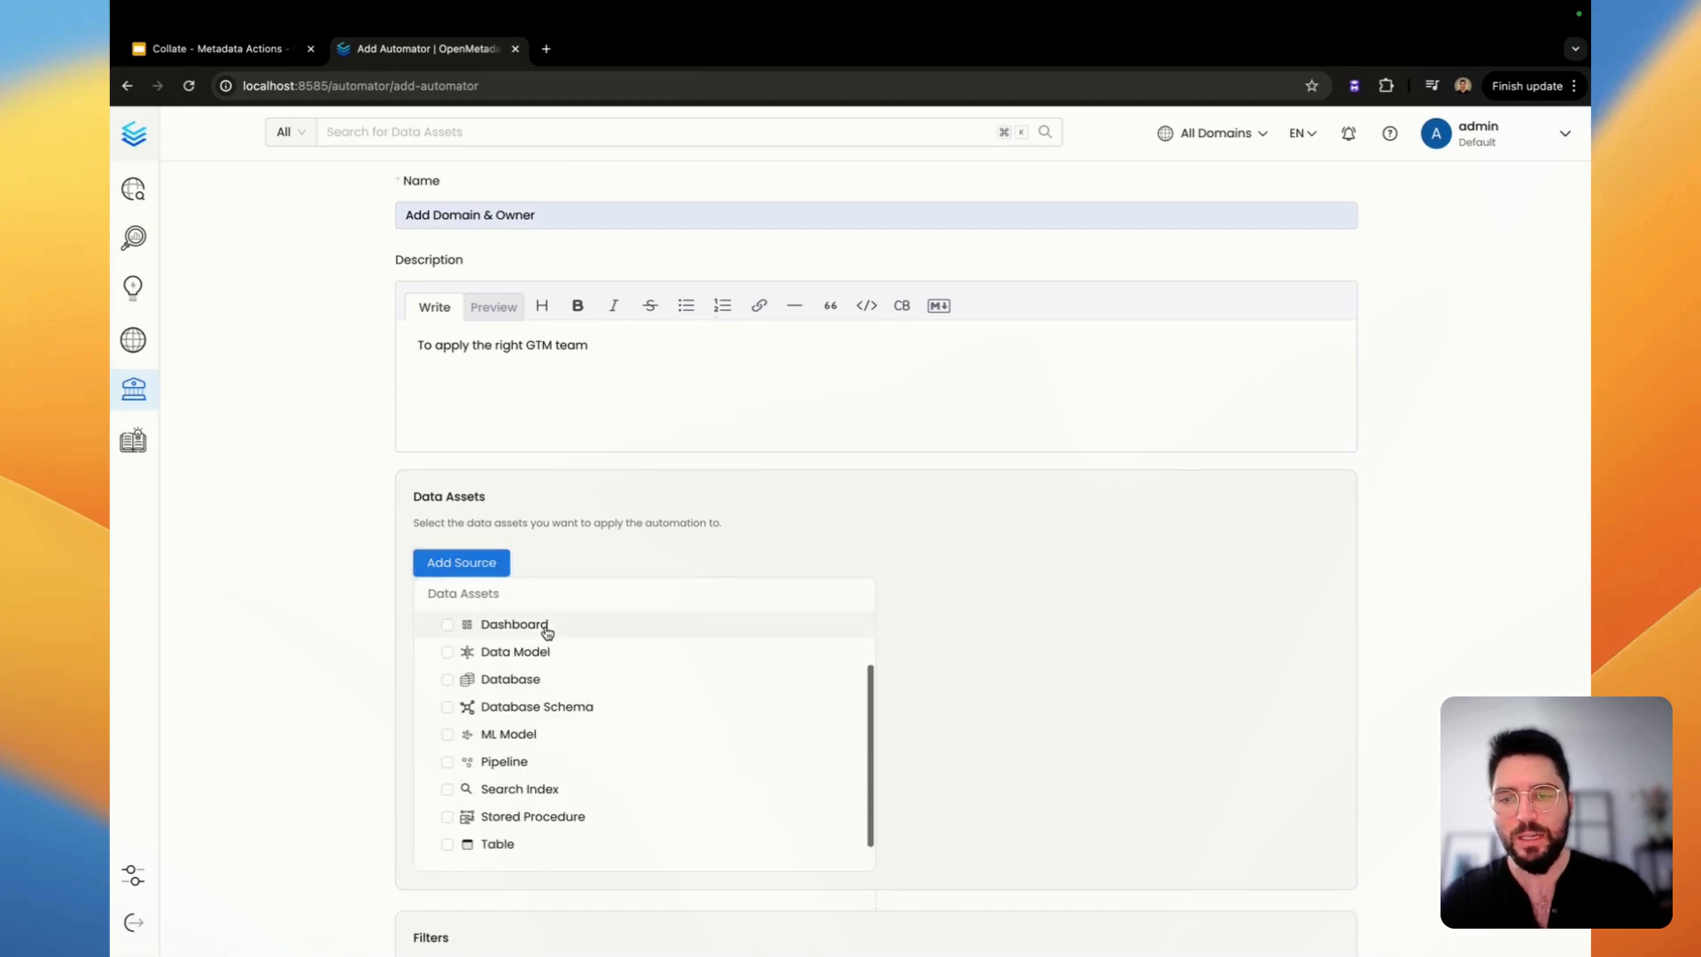
scroll(548, 631, "up", 3)
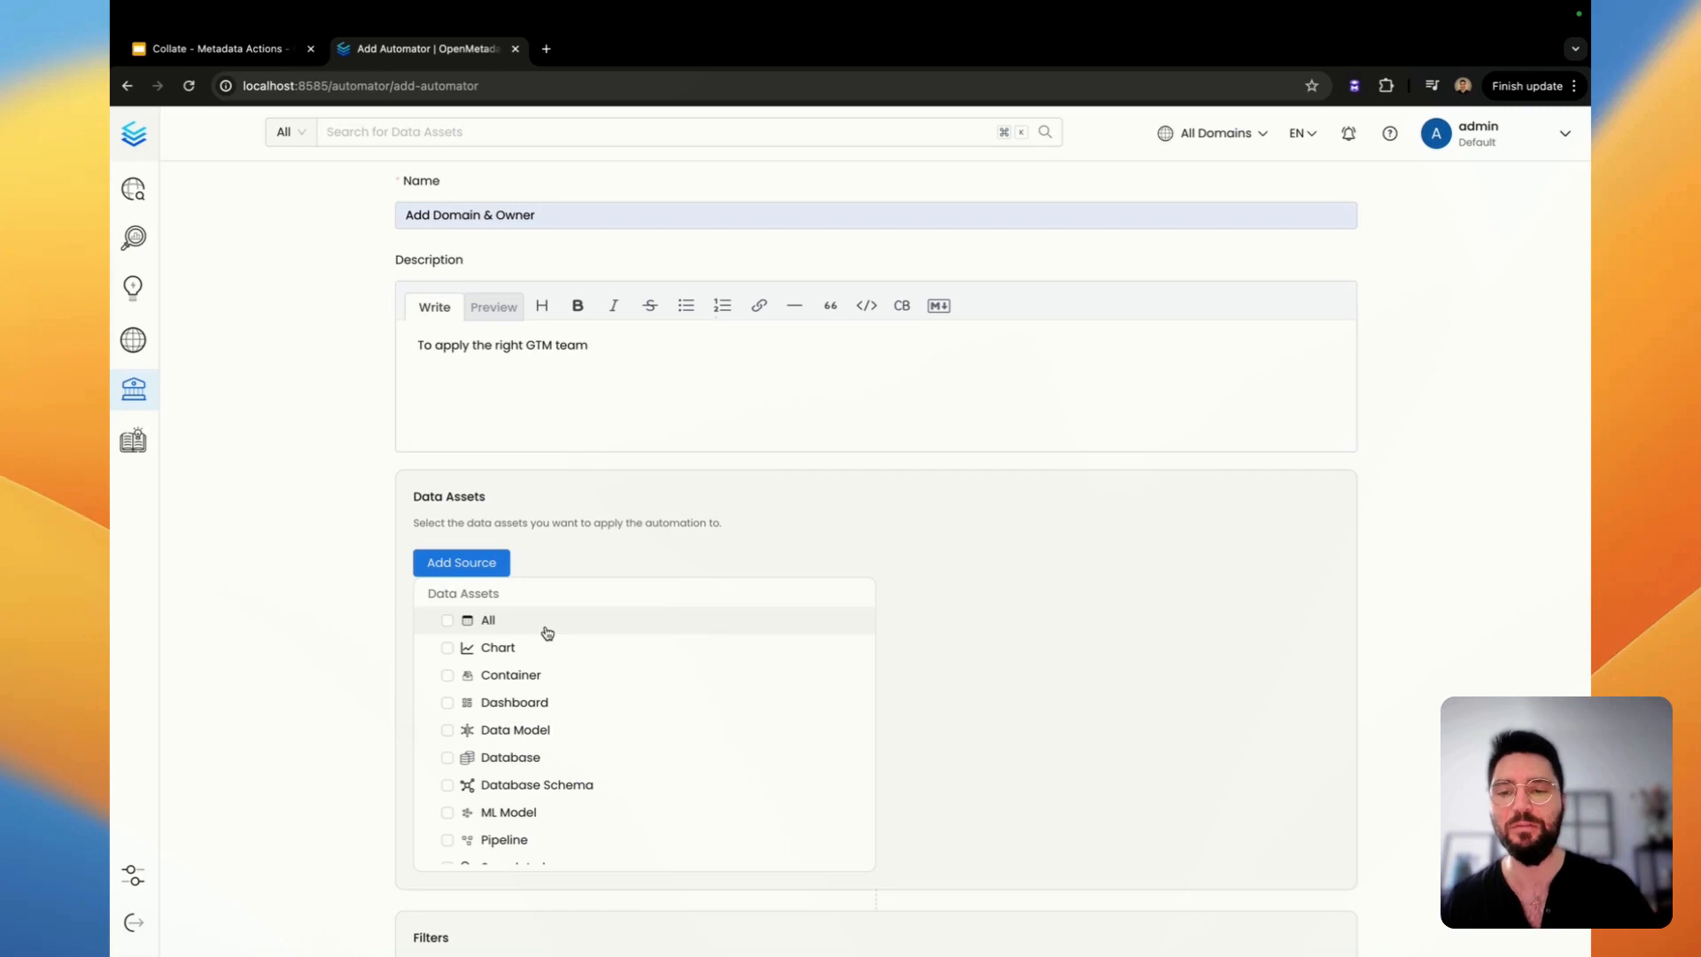
scroll(537, 722, "down", 2)
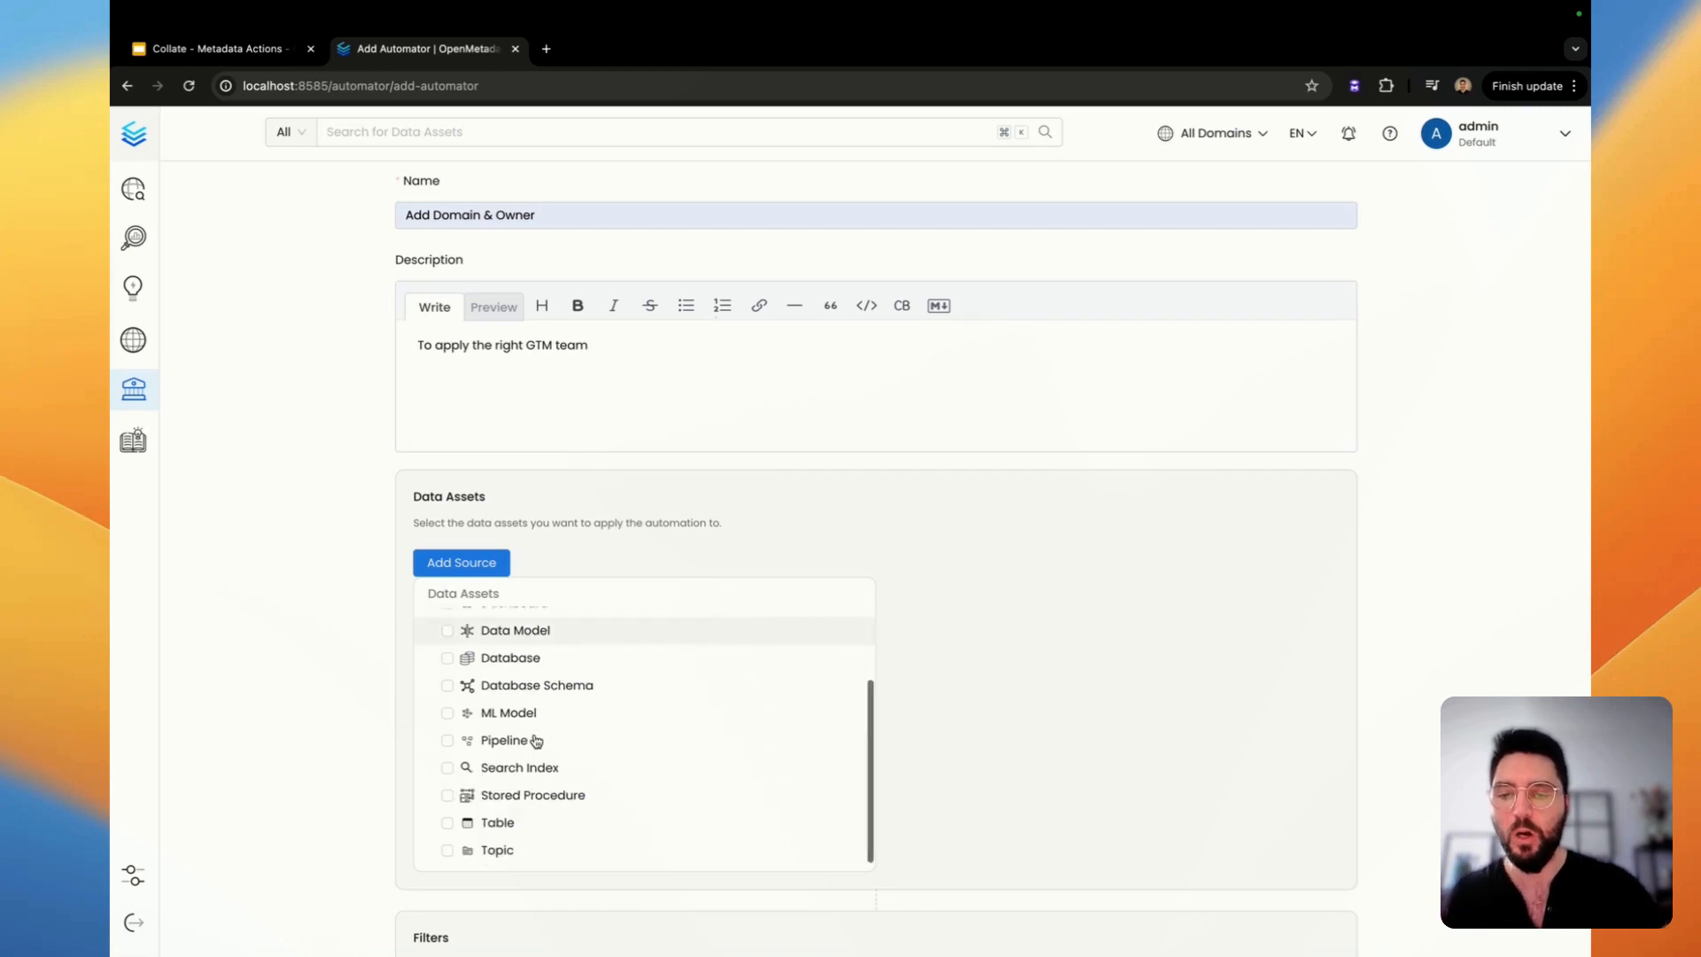
left_click(522, 829)
scroll(575, 669, "up", 1)
left_click(558, 637)
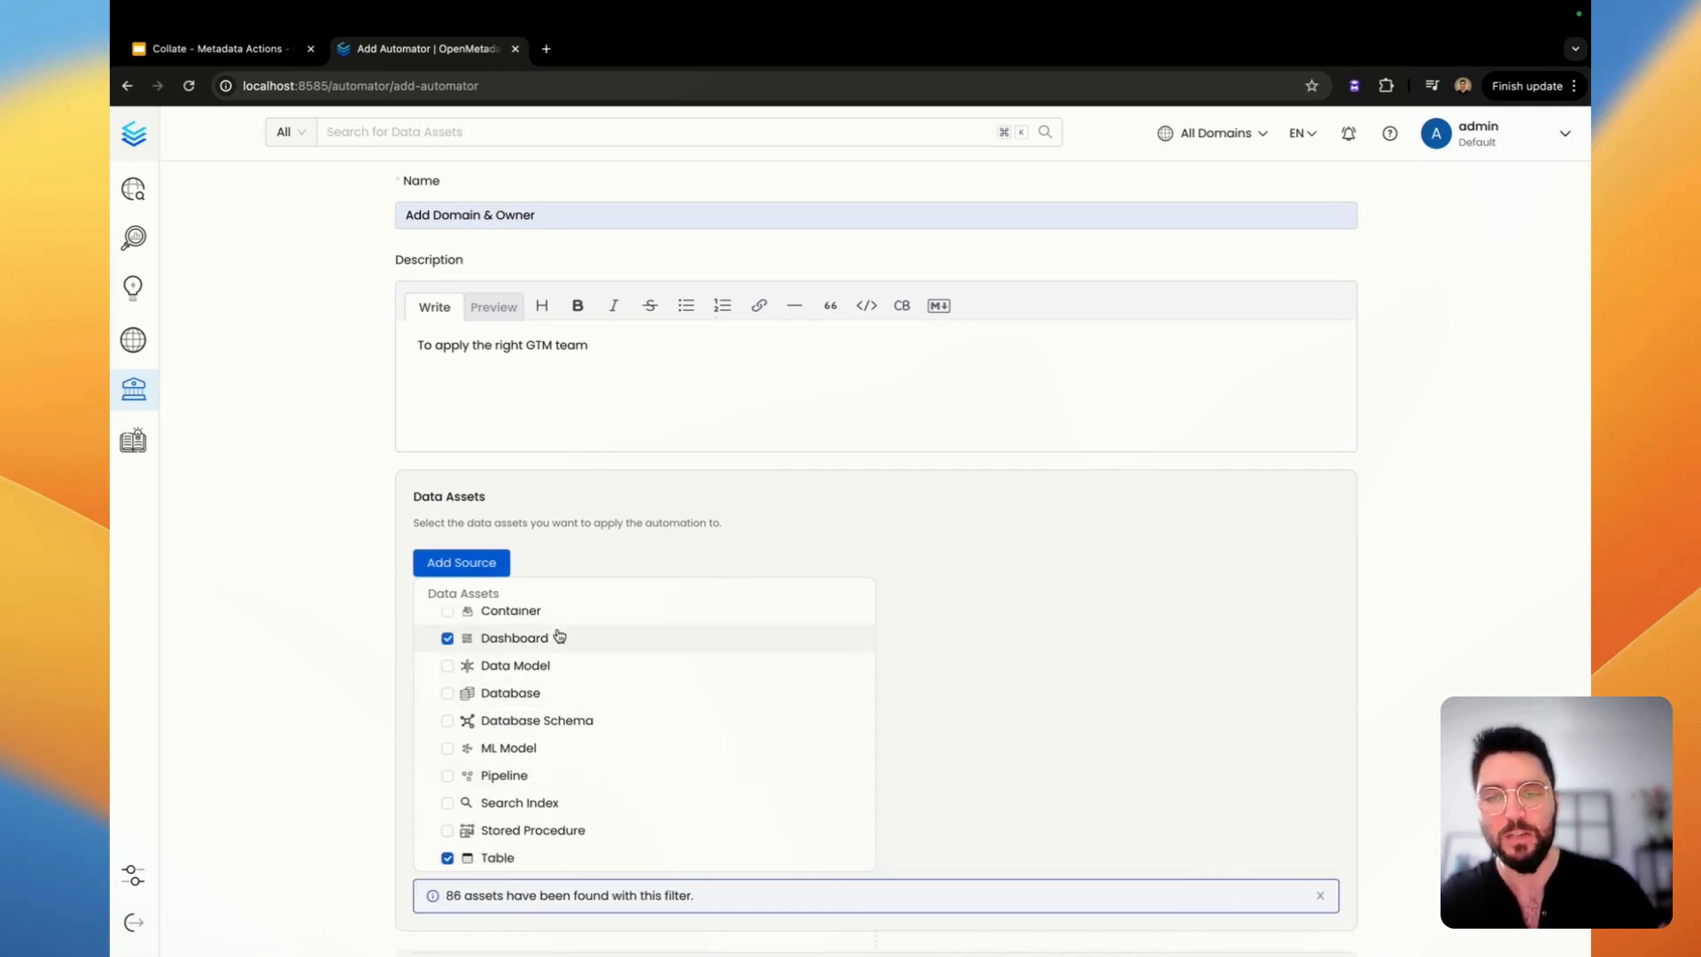
left_click(1067, 609)
scroll(1067, 609, "down", 1)
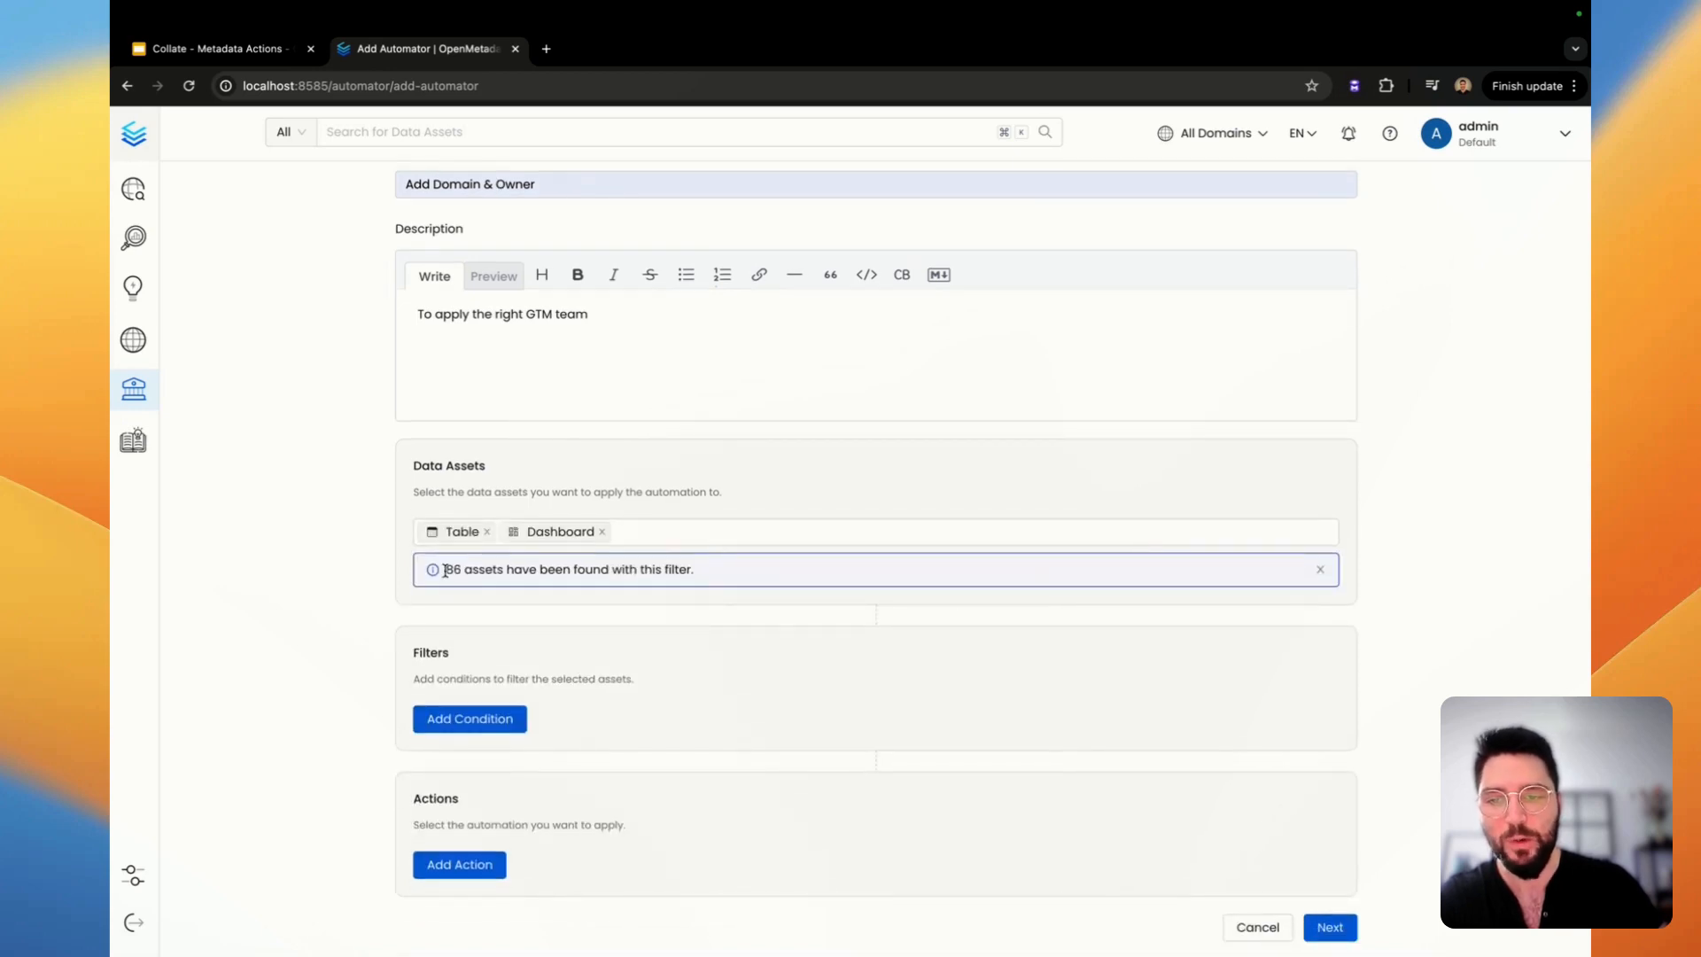
left_click_drag(450, 570, 699, 573)
left_click(701, 574)
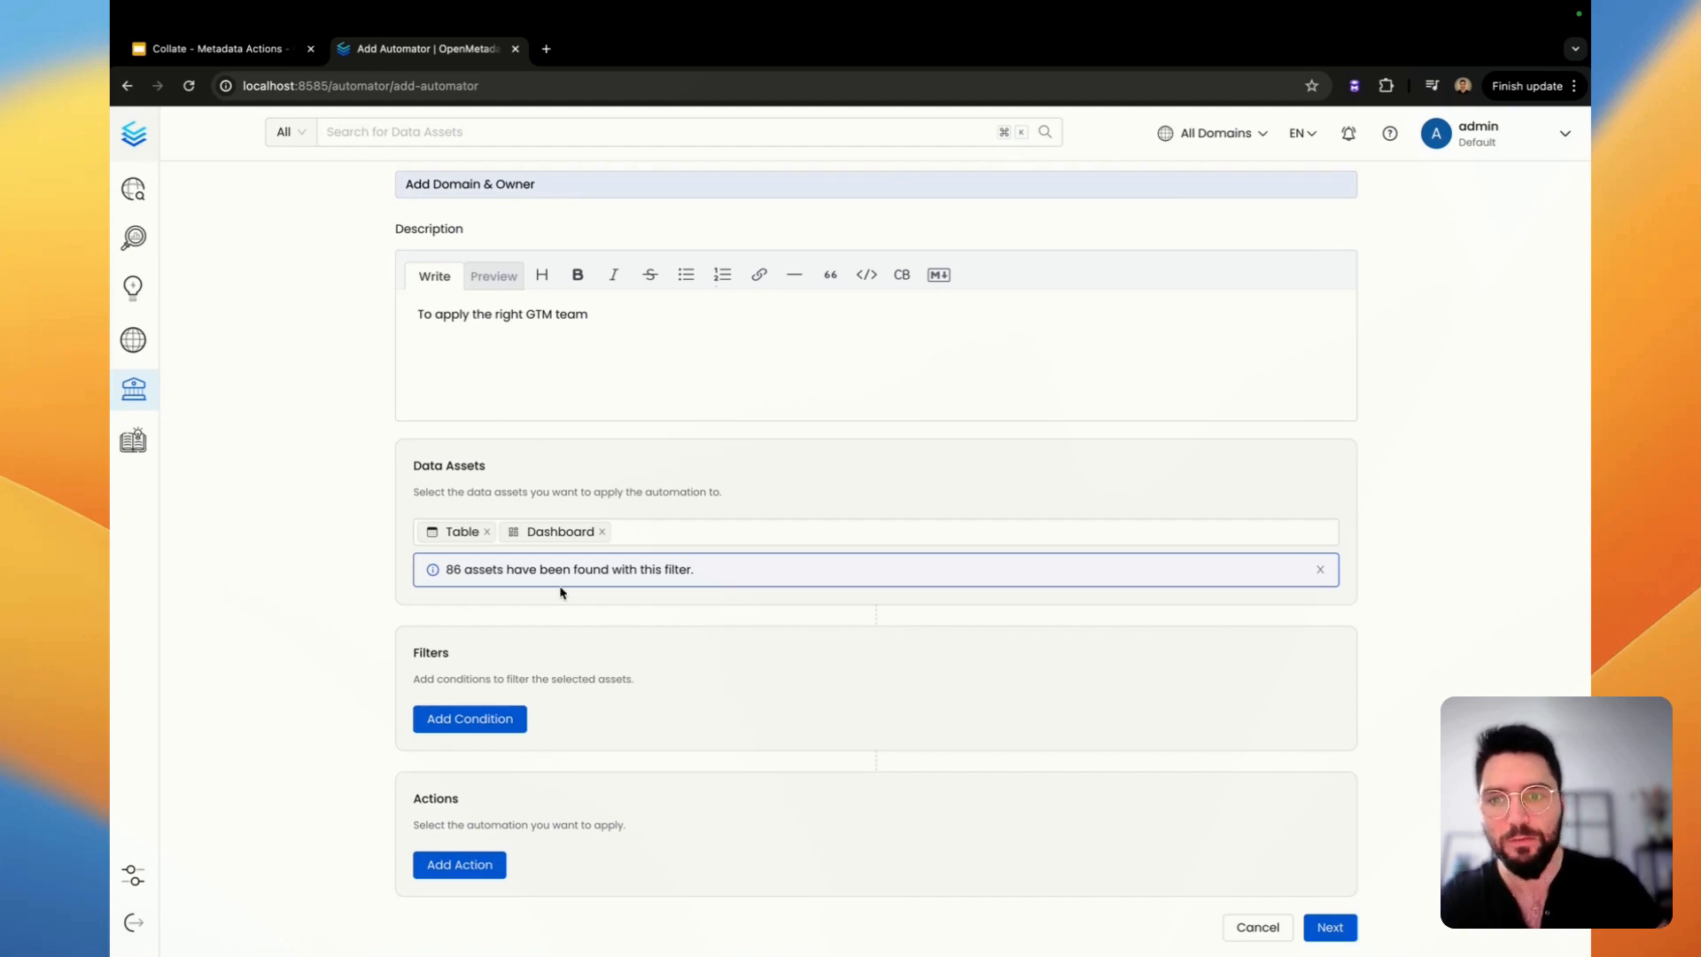
Add a filter condition where Service is Any in red, sample_looker and sample_superset.
left_click(485, 719)
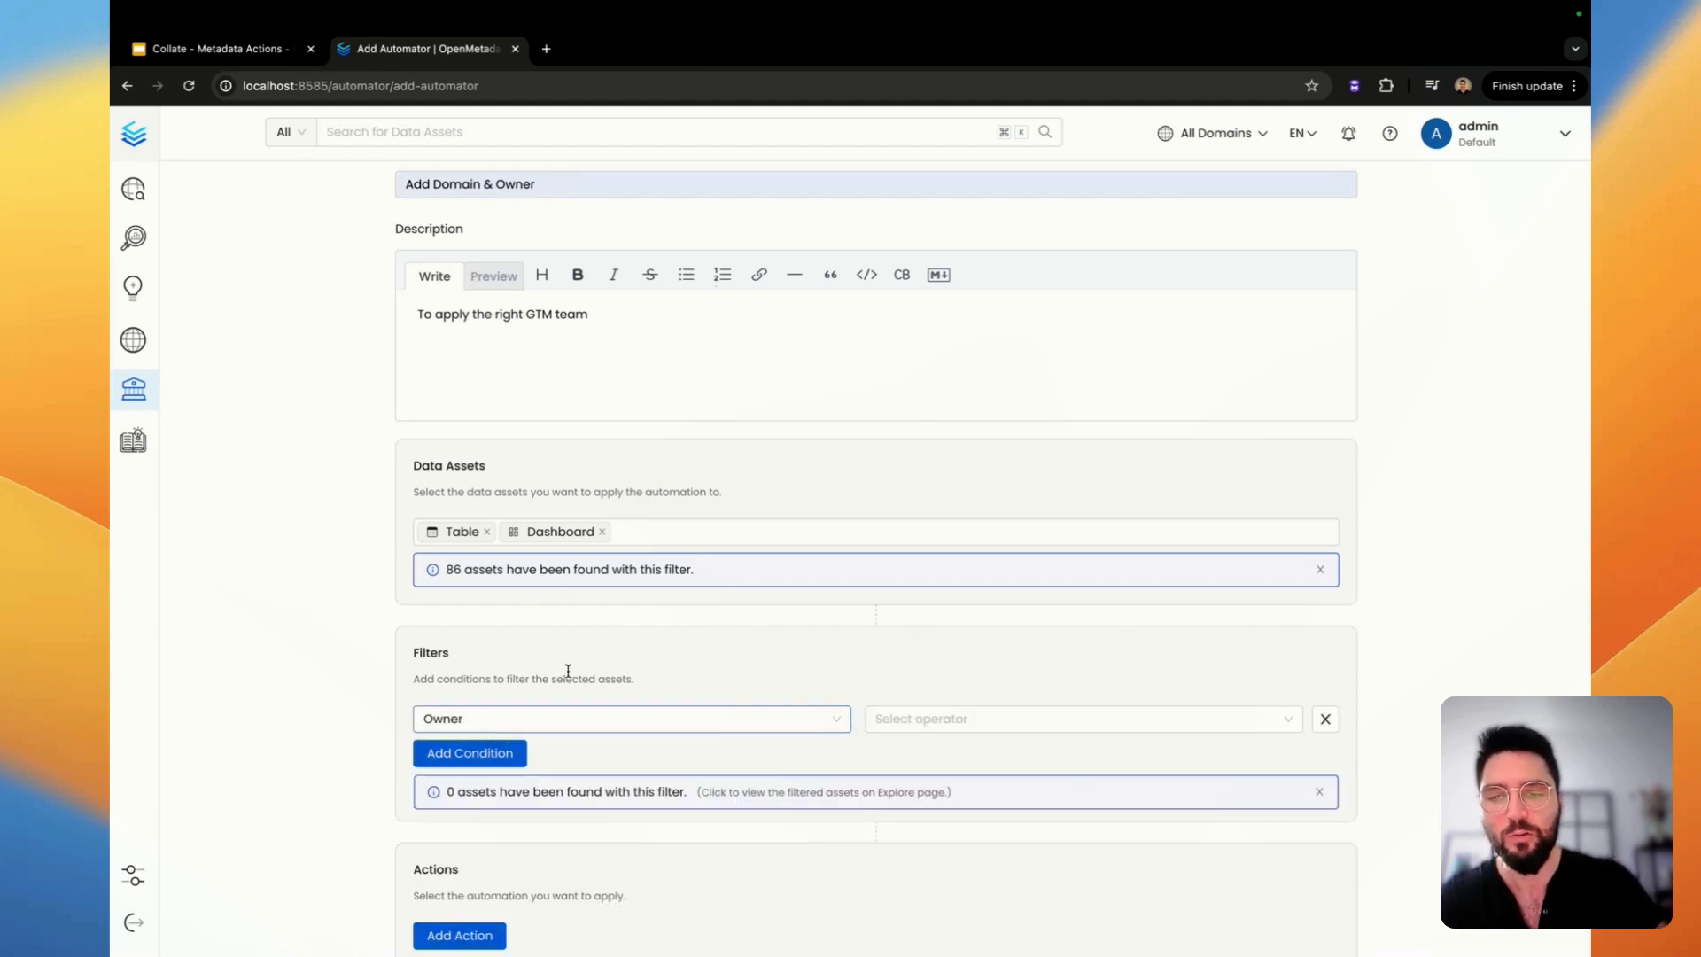
scroll(568, 670, "down", 2)
left_click(772, 651)
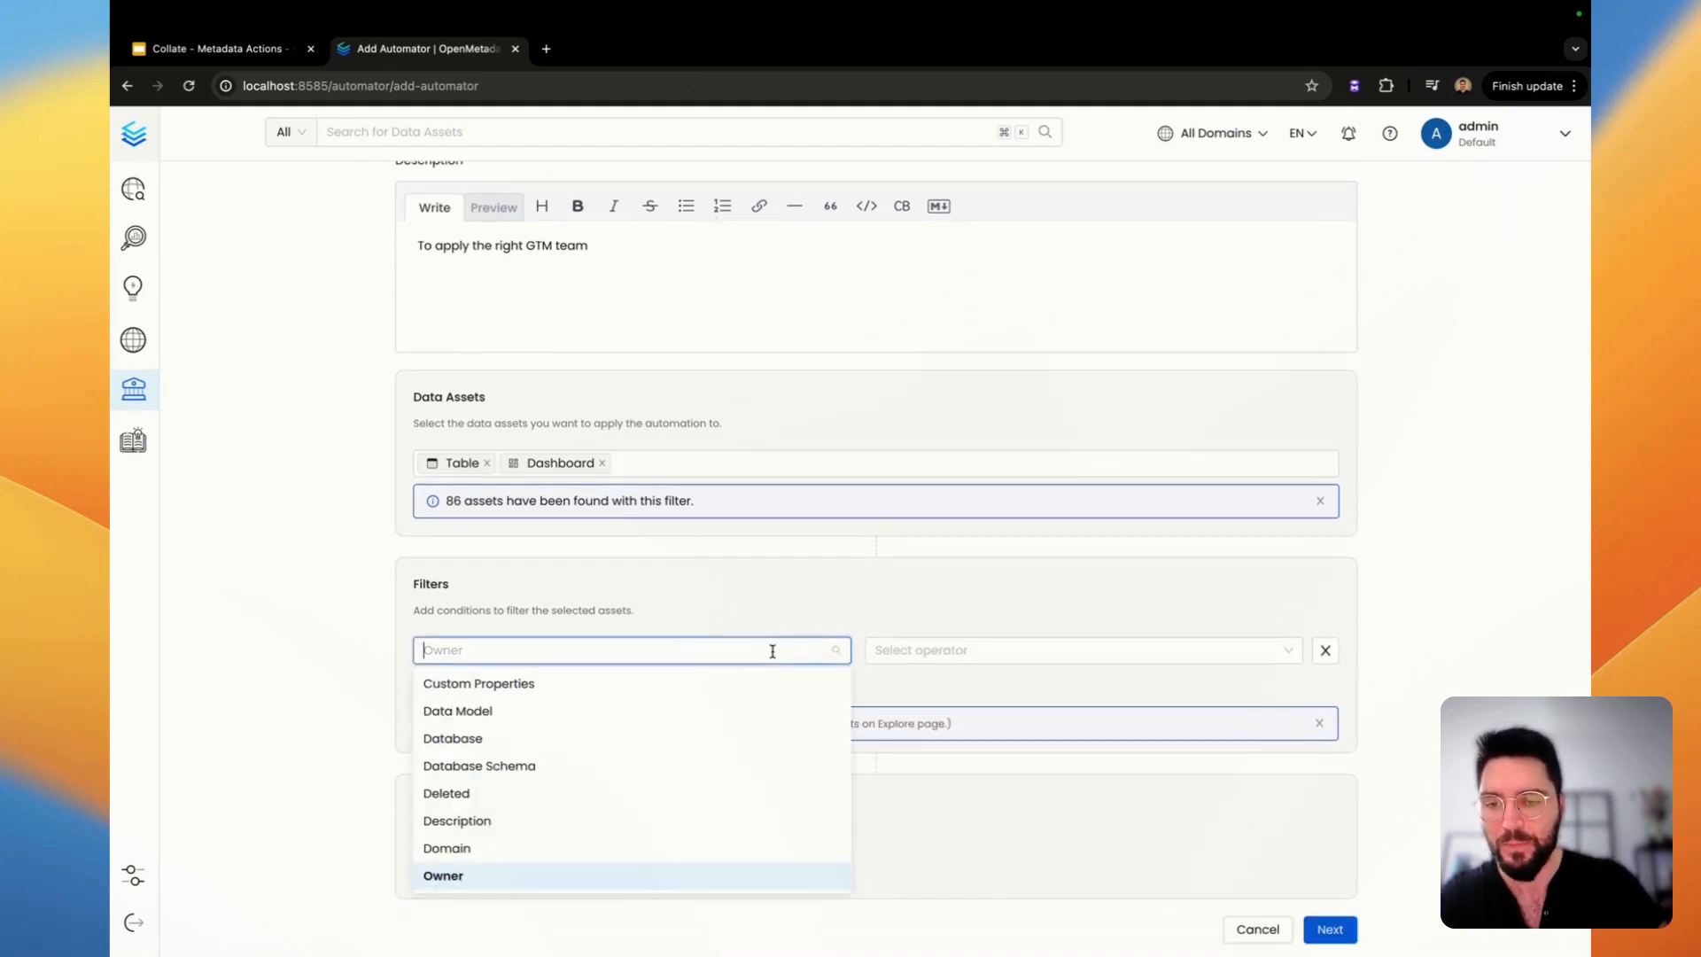
scroll(670, 789, "down", 3)
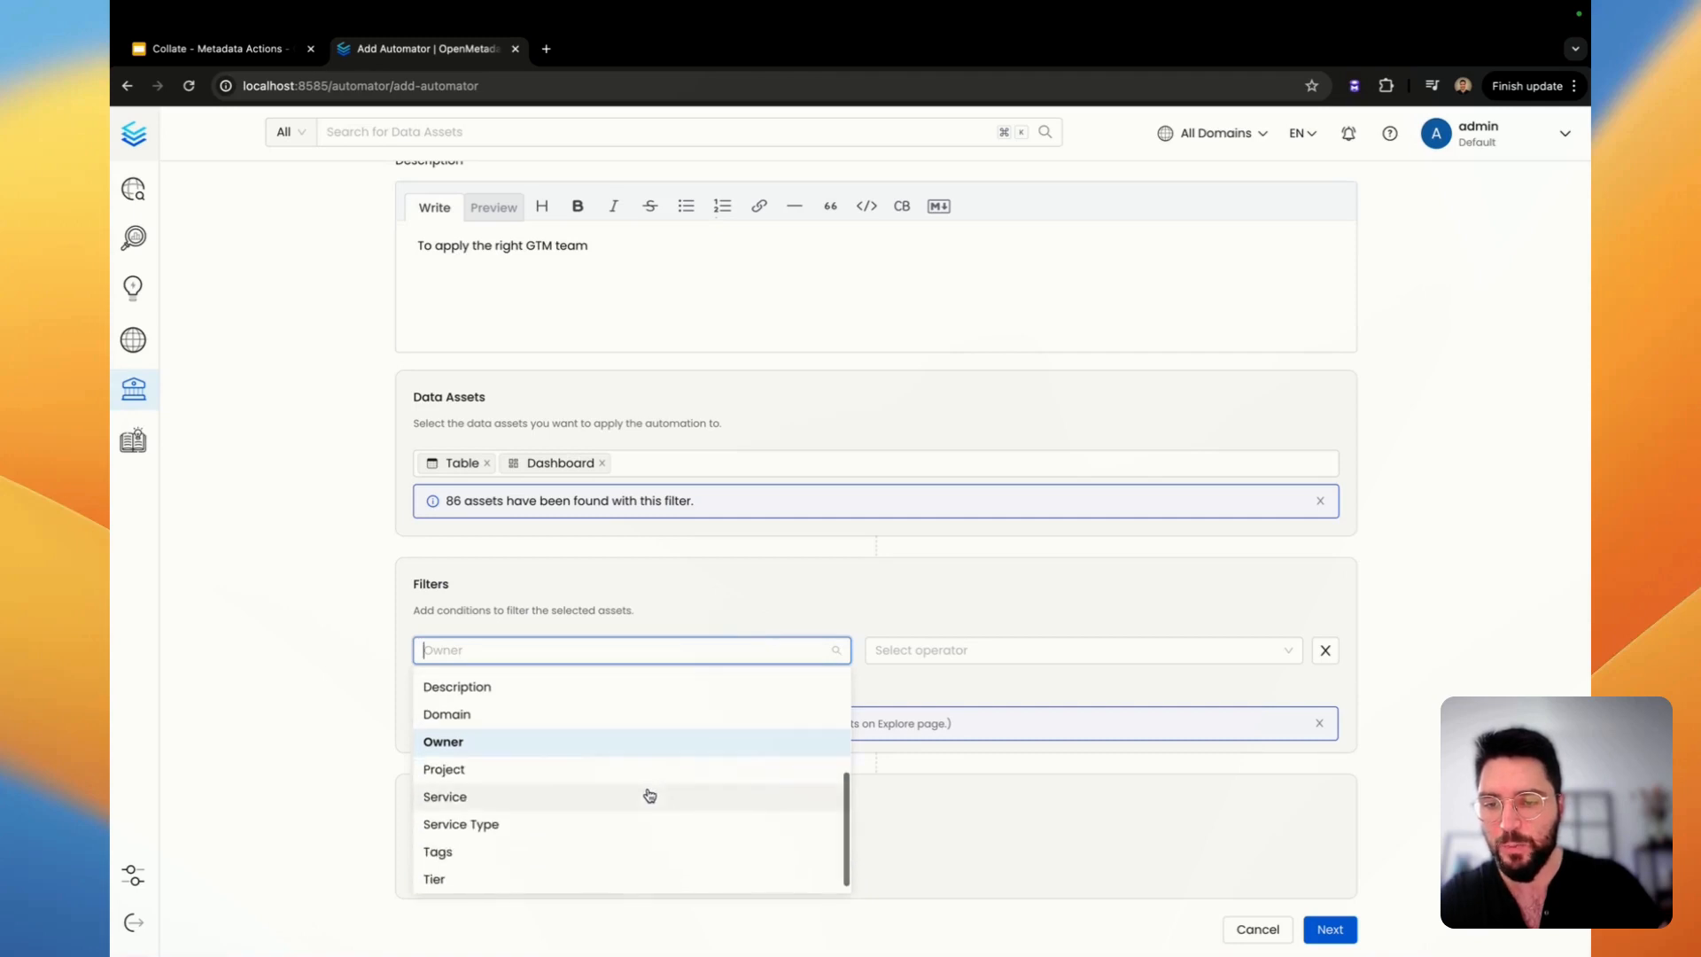
left_click(649, 796)
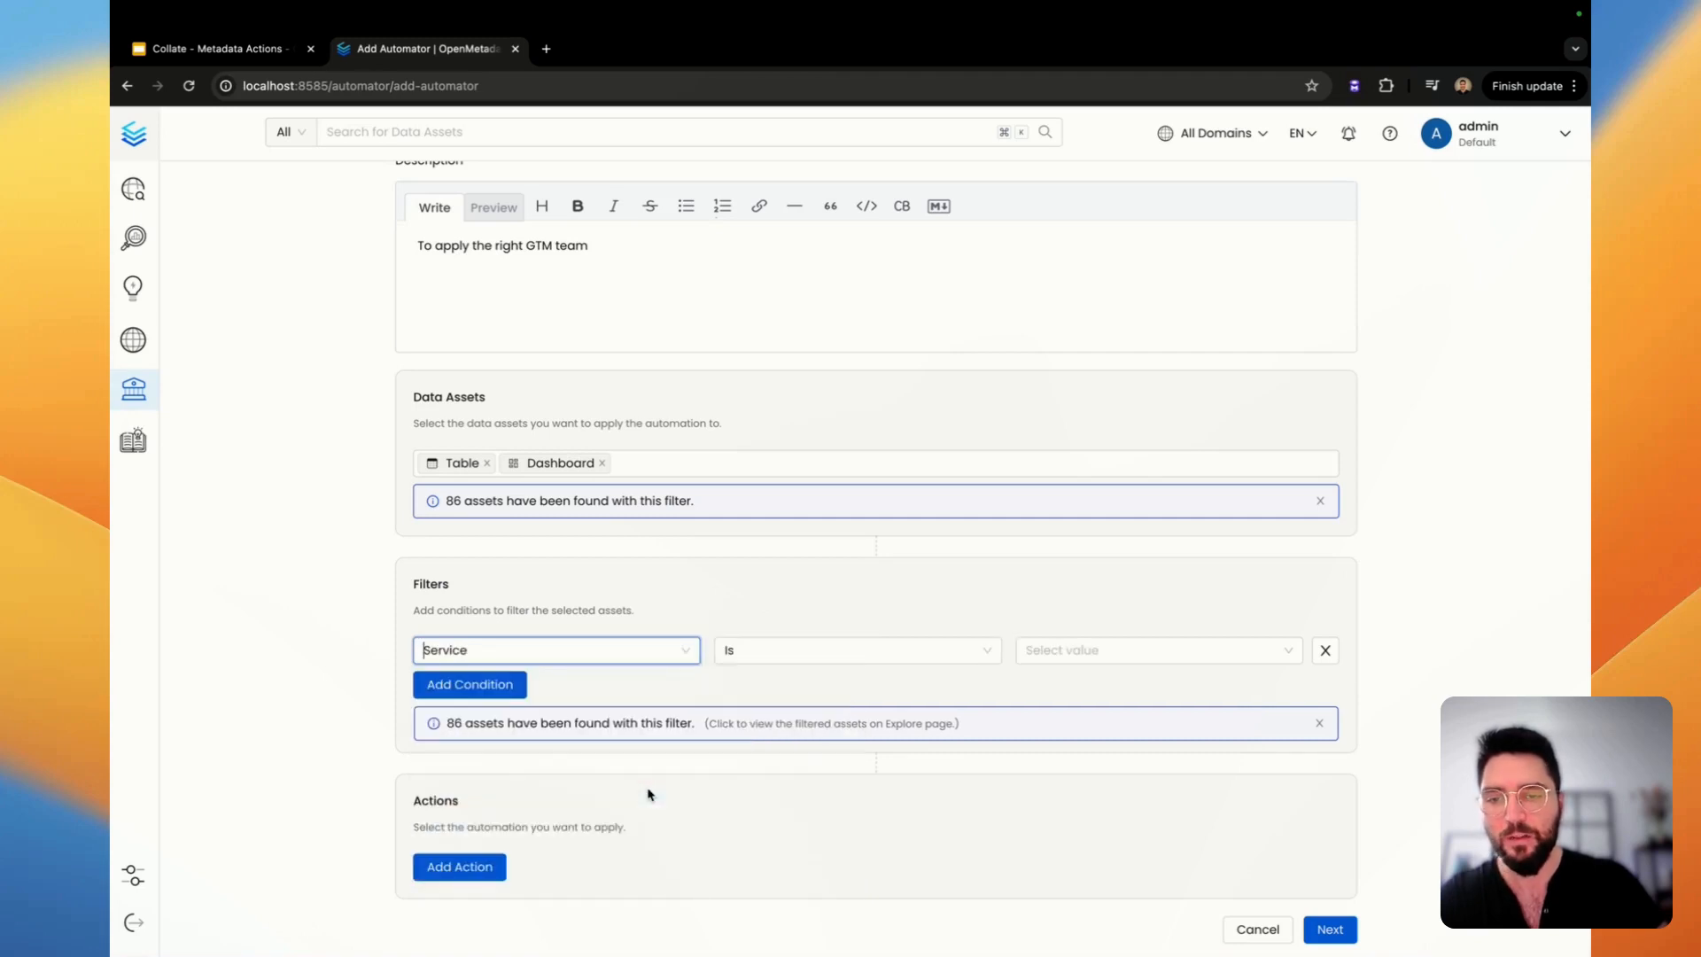
left_click(944, 651)
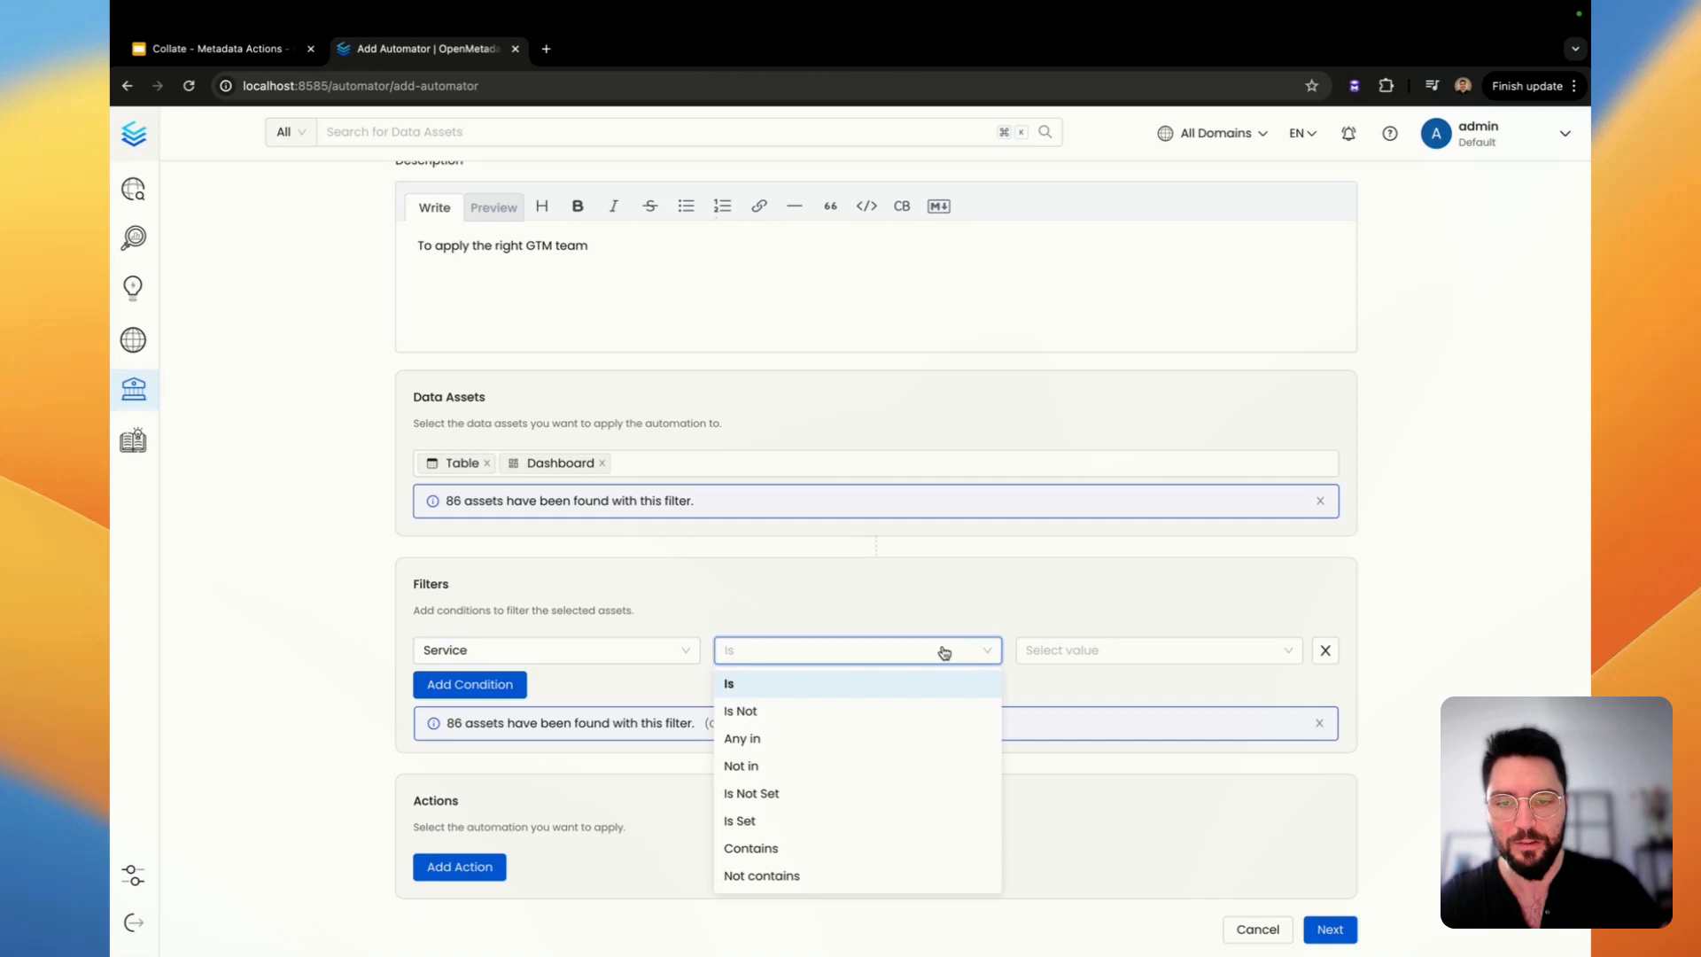
left_click(890, 738)
left_click(1083, 652)
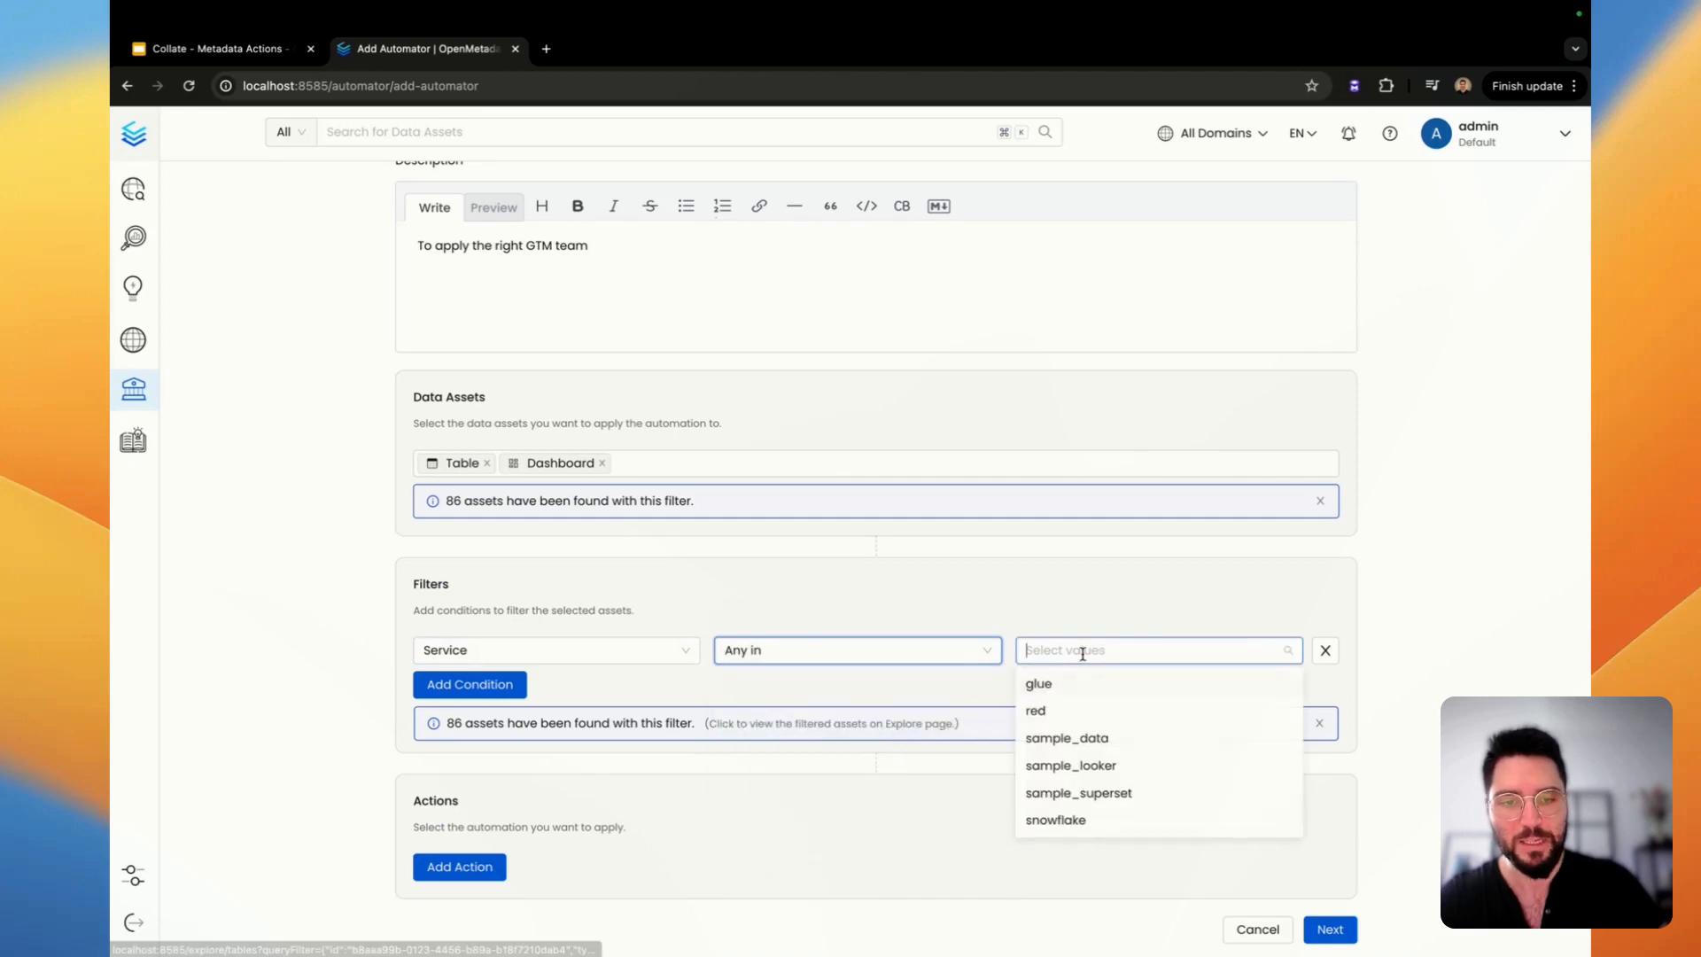
left_click(1061, 711)
left_click(1123, 767)
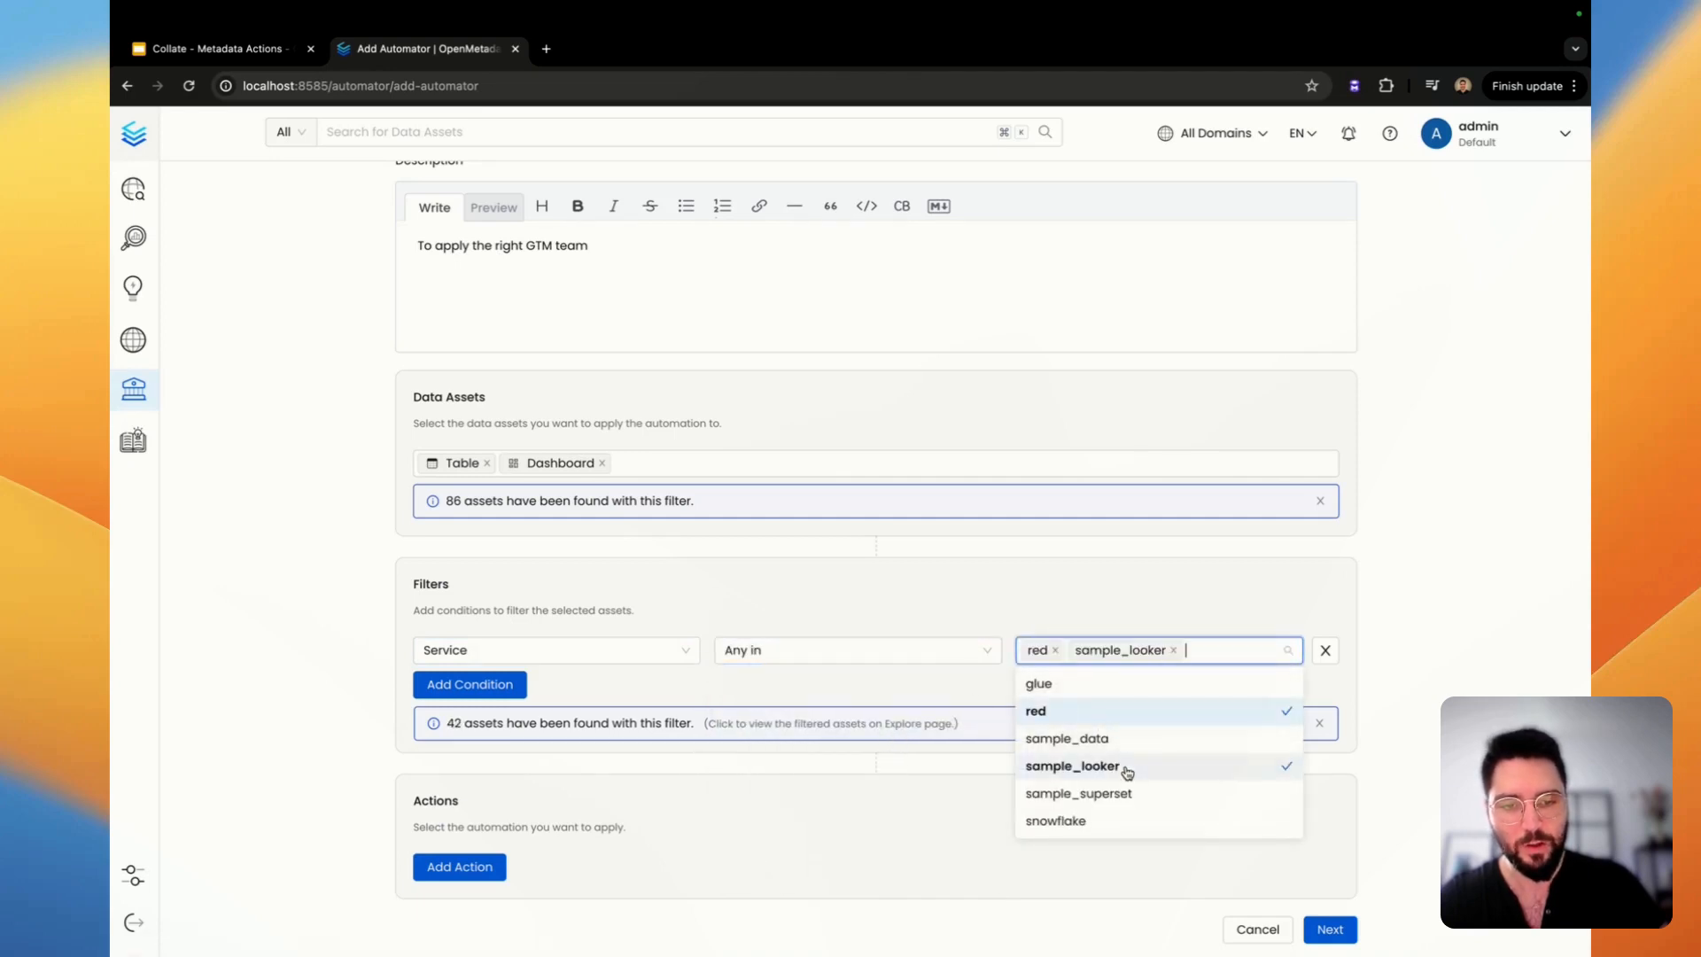
left_click(1147, 794)
left_click(1396, 698)
Review the filtered assets on the Explore page, then return to the automator form.
scroll(1397, 699, "down", 1)
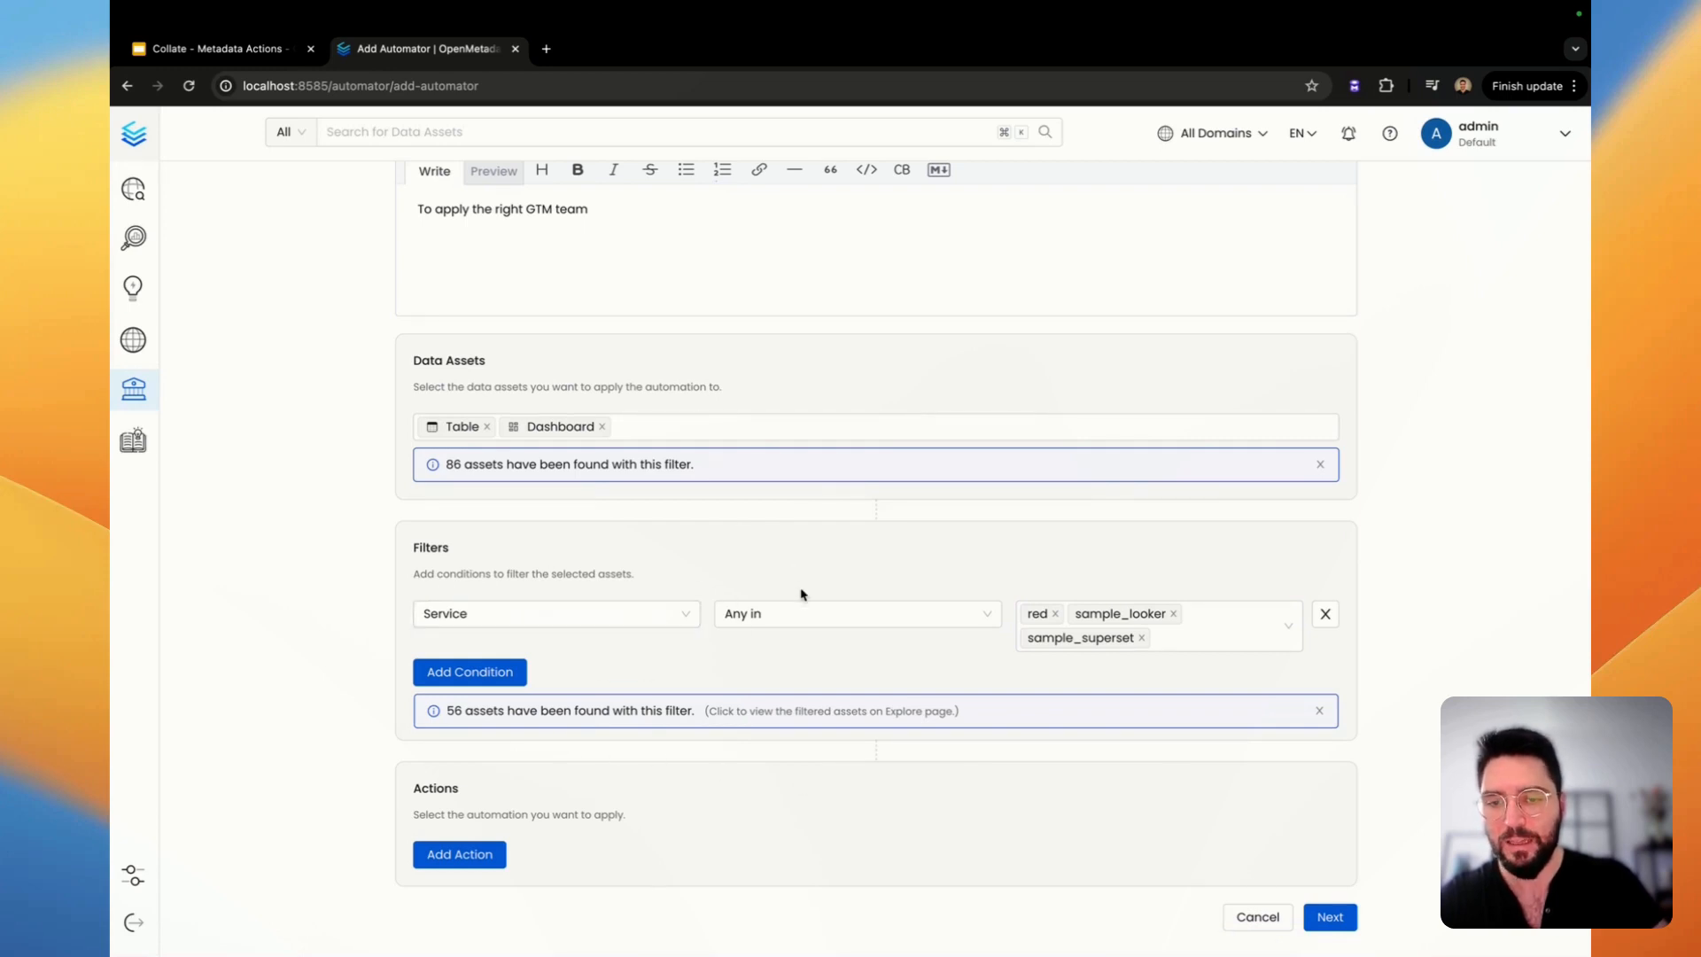
left_click(677, 709)
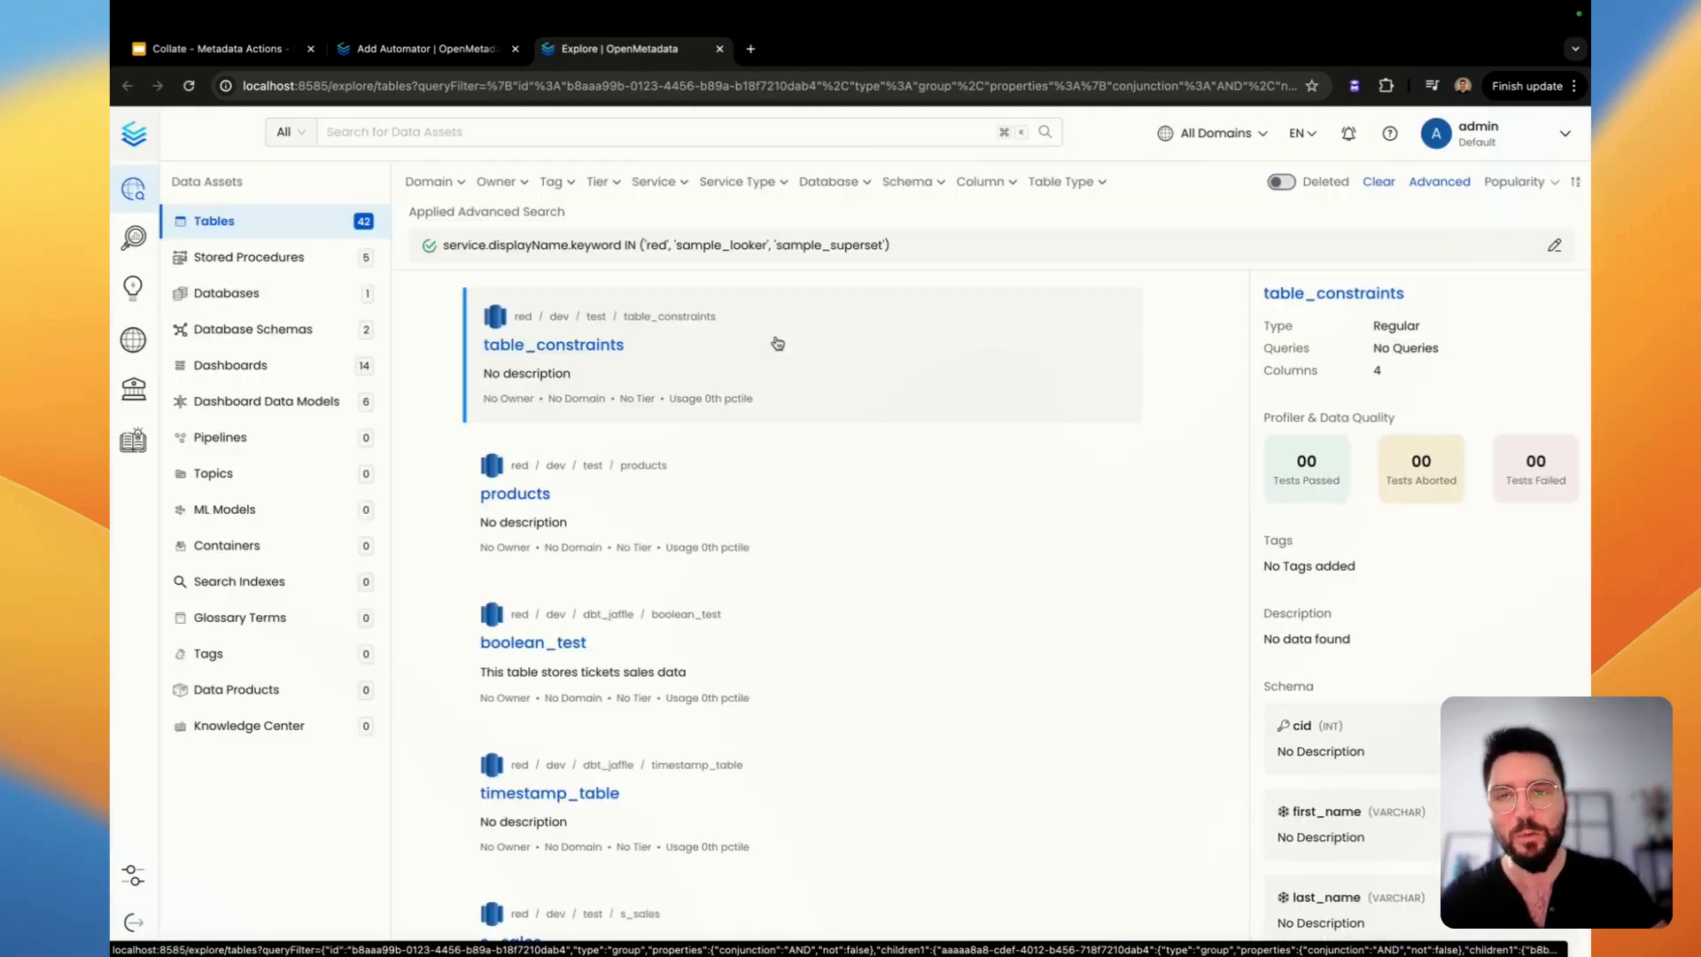
scroll(777, 343, "down", 3)
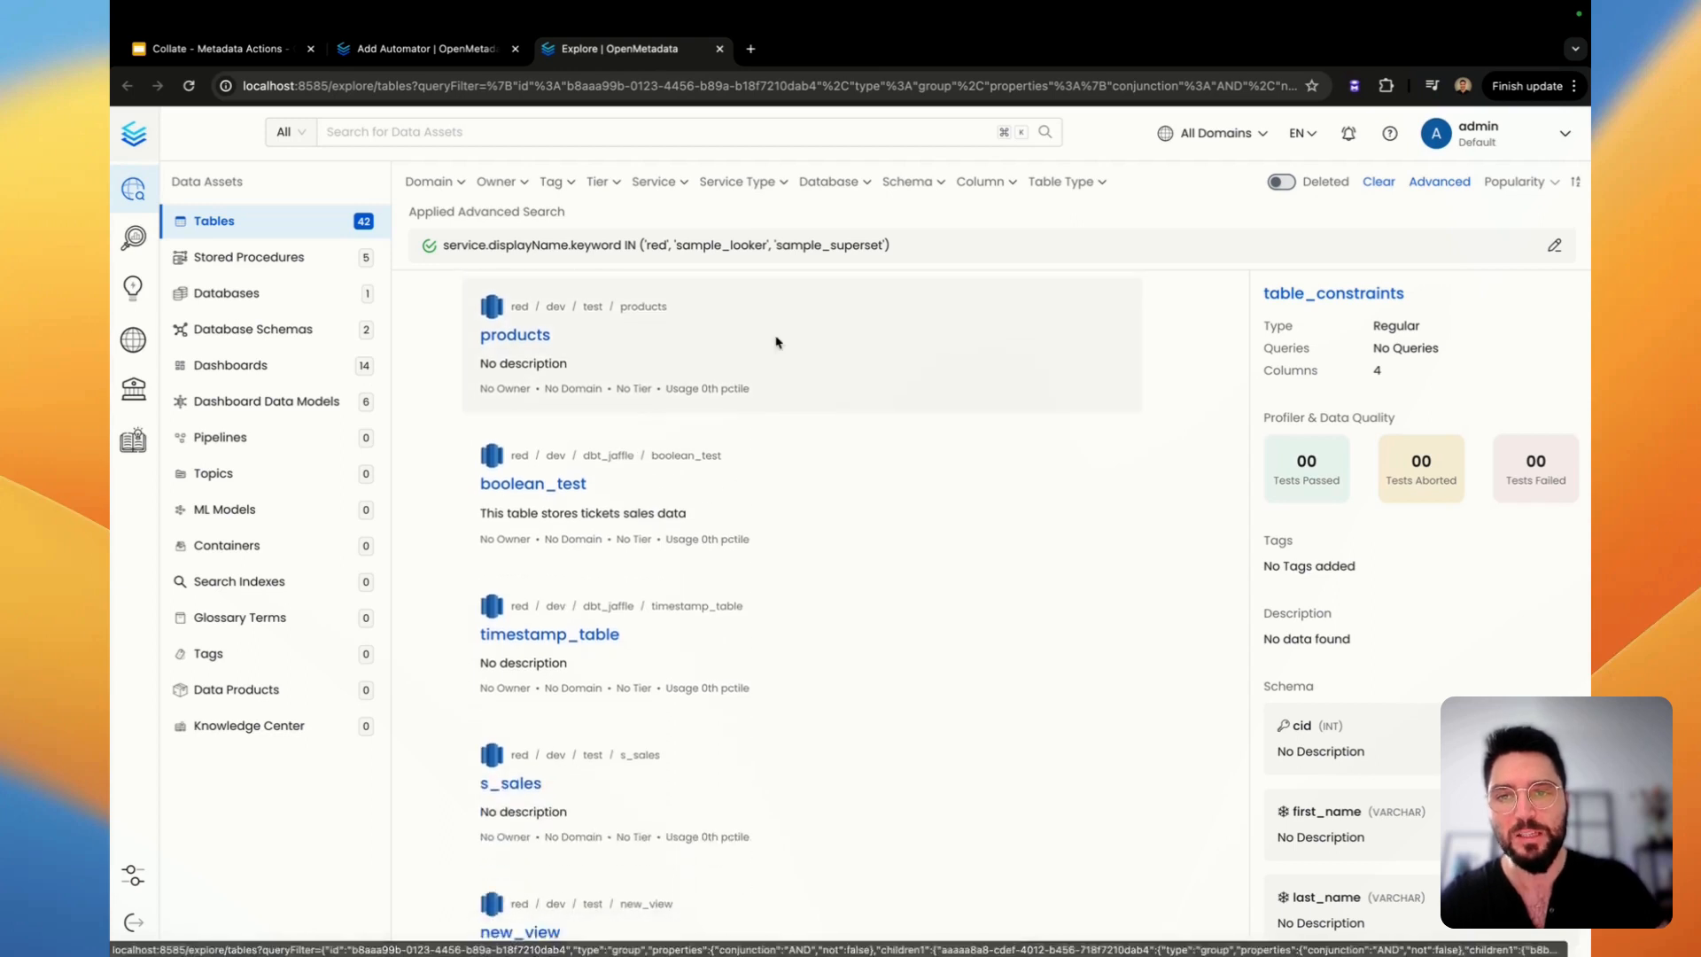
scroll(787, 534, "down", 3)
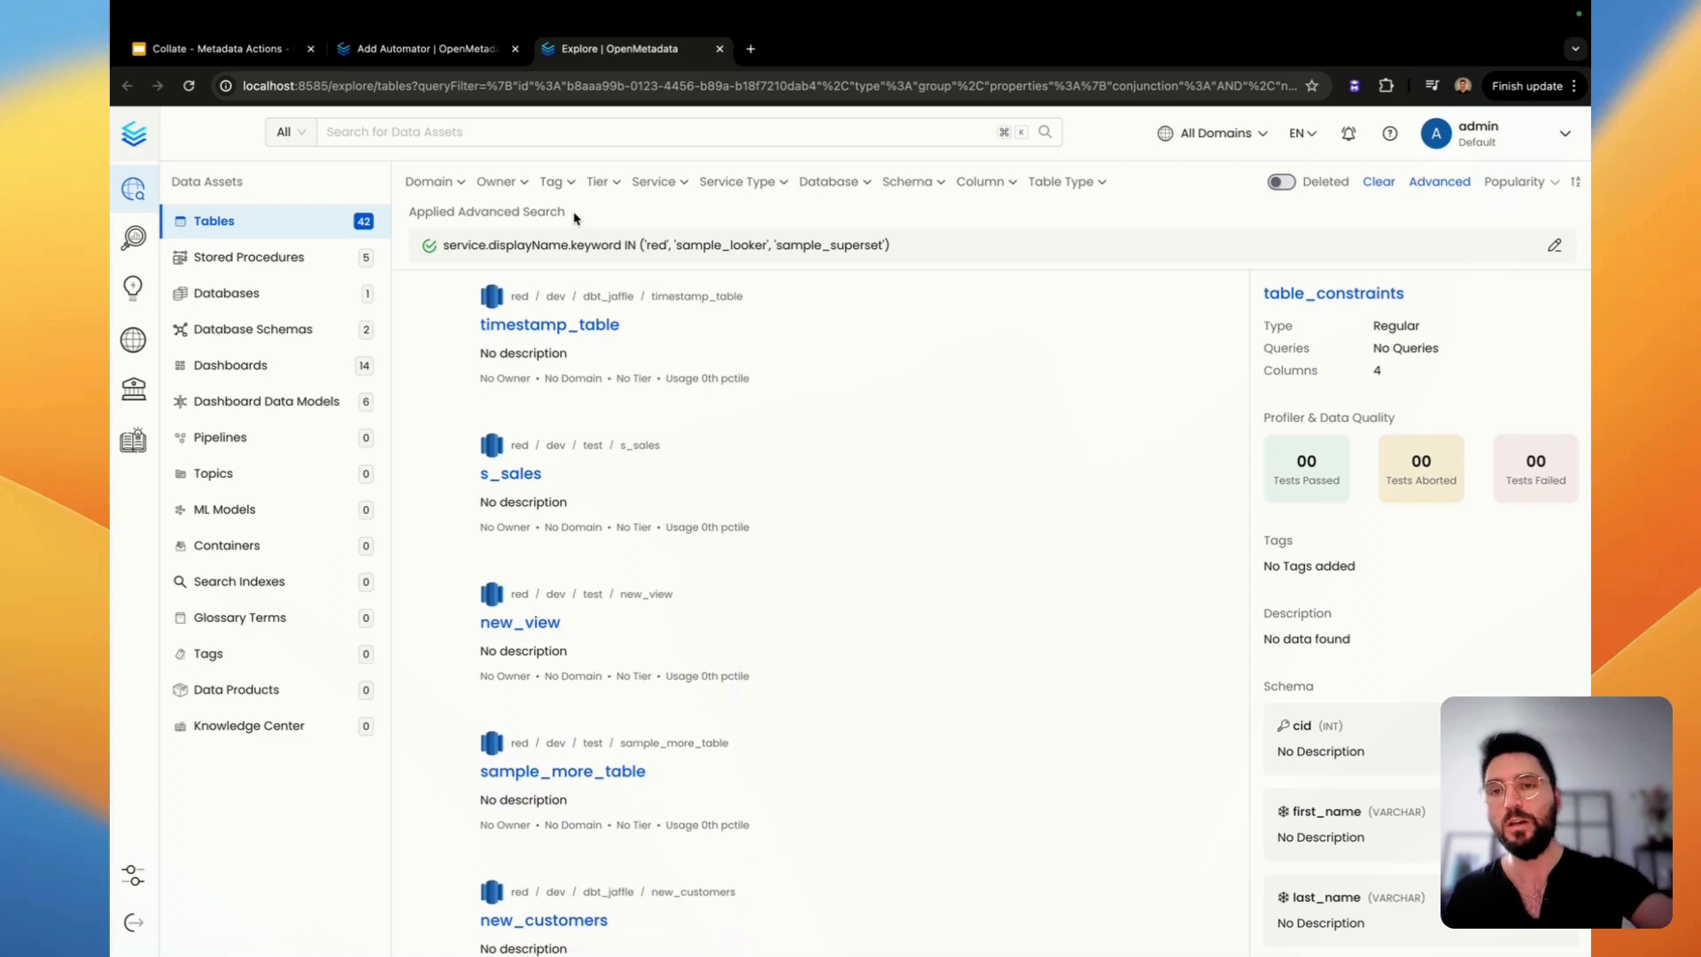
left_click(436, 51)
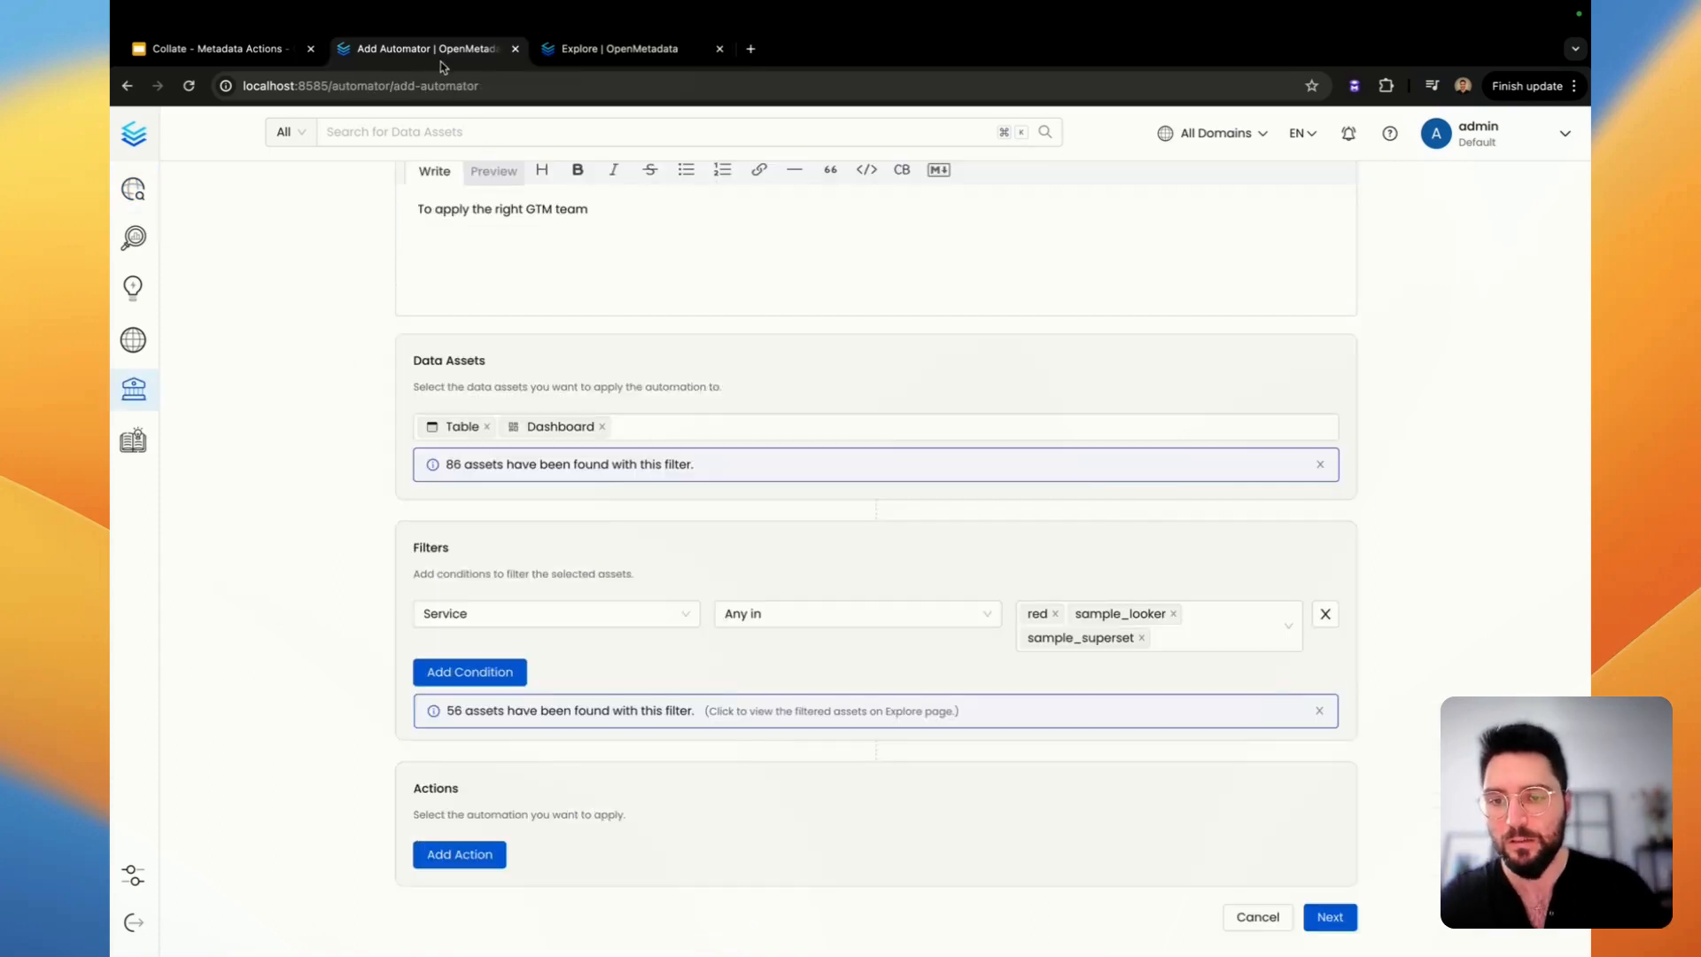
Create an Add Owner action that assigns Marketing as owner, with Overwrite Metadata enabled.
left_click(474, 854)
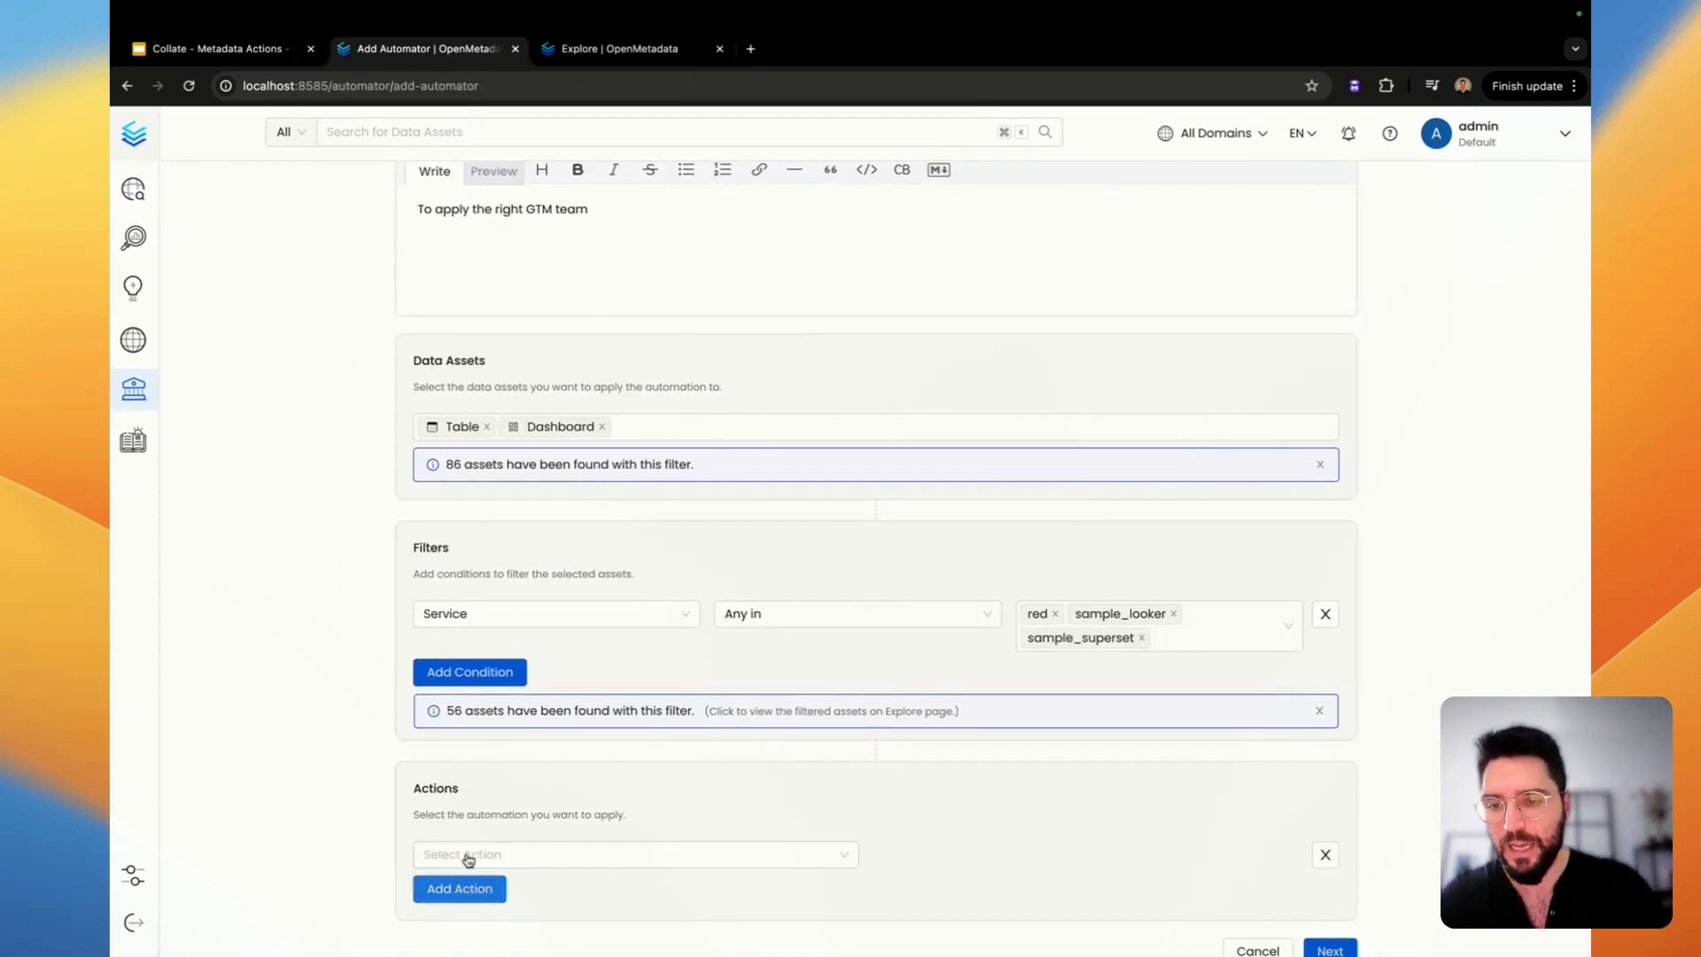
left_click(574, 856)
scroll(683, 782, "down", 3)
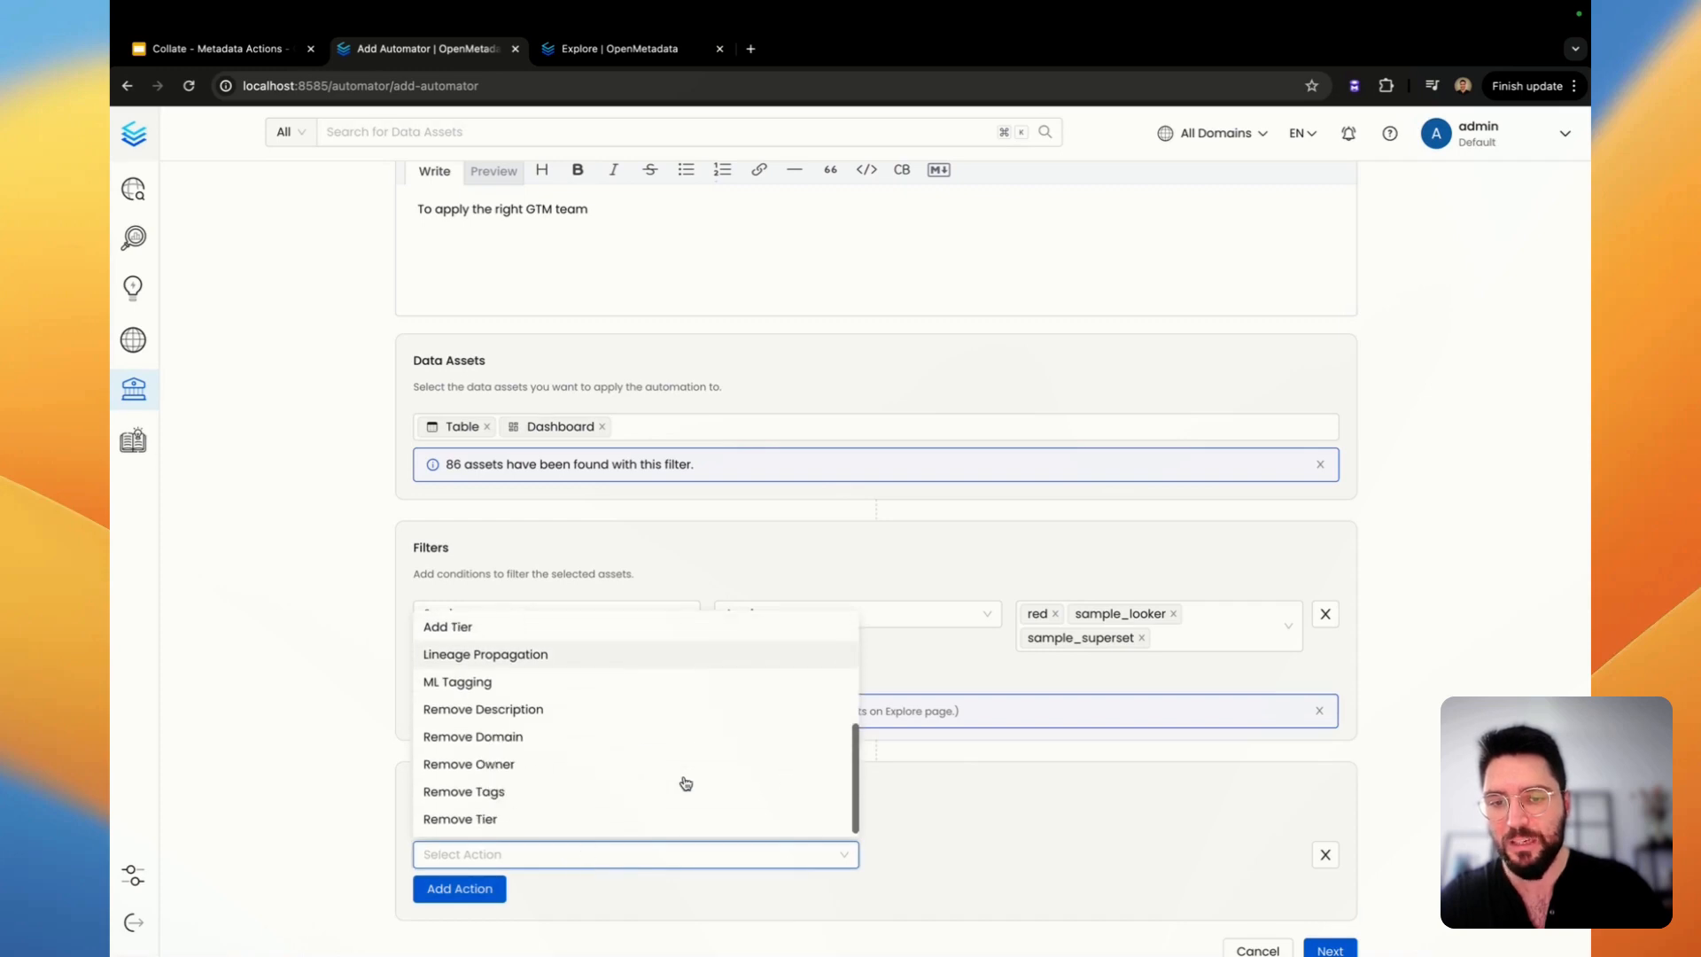
scroll(683, 782, "up", 3)
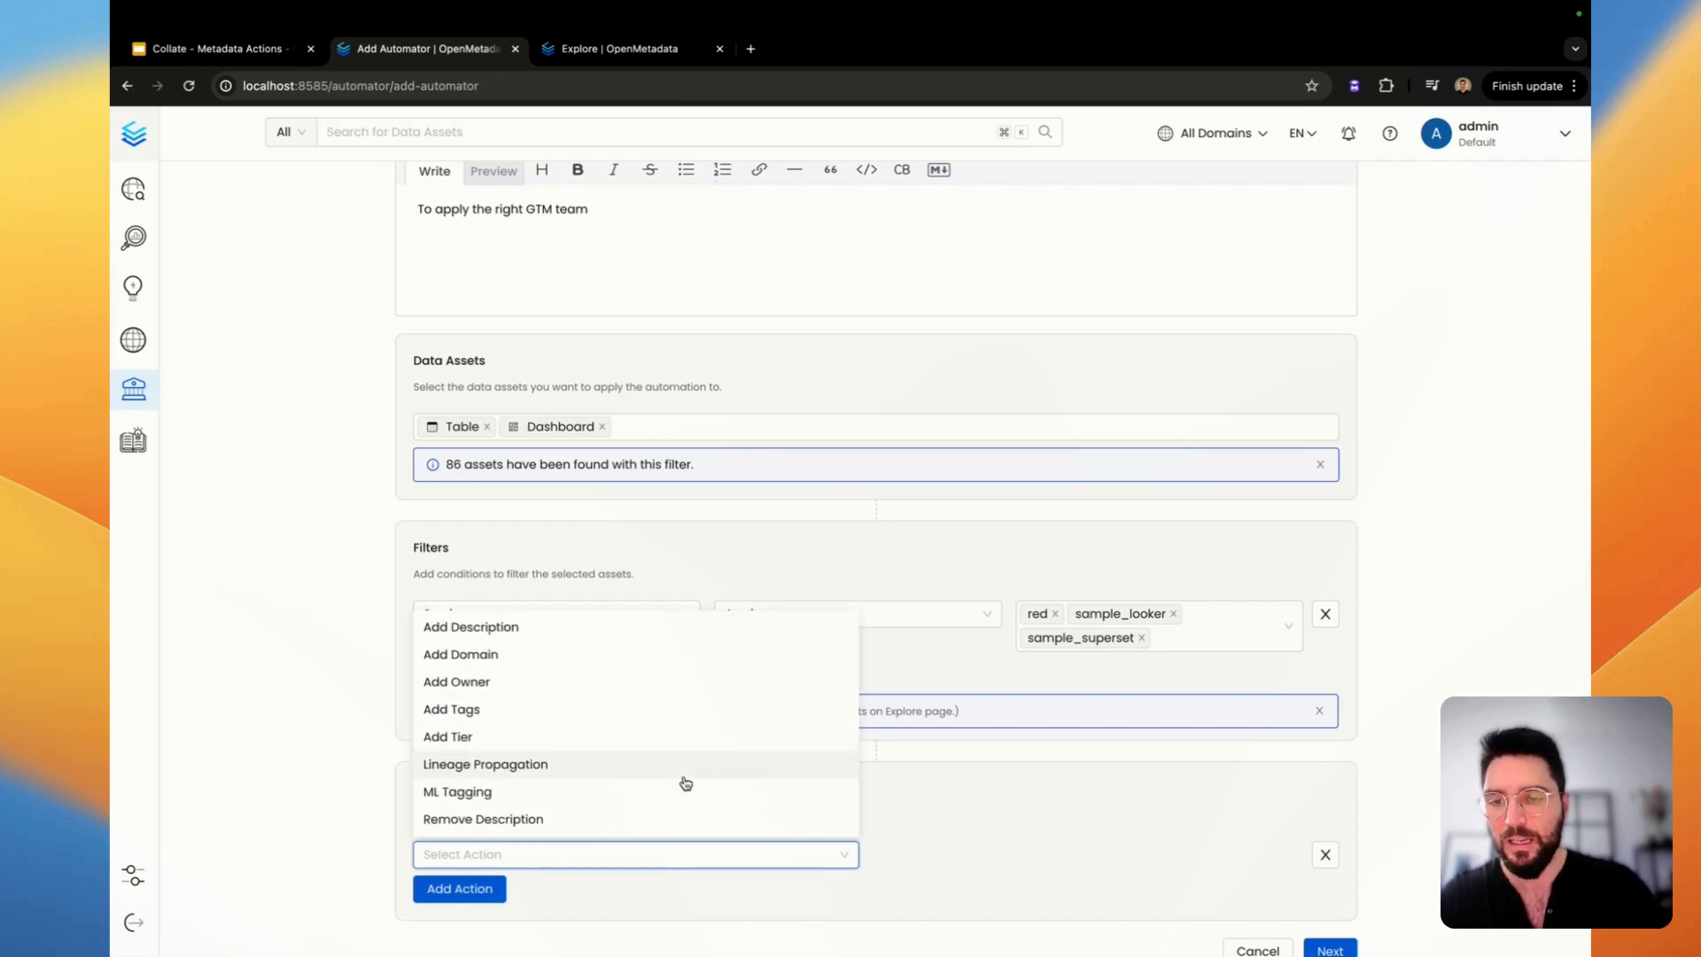
left_click(620, 690)
scroll(964, 797, "down", 2)
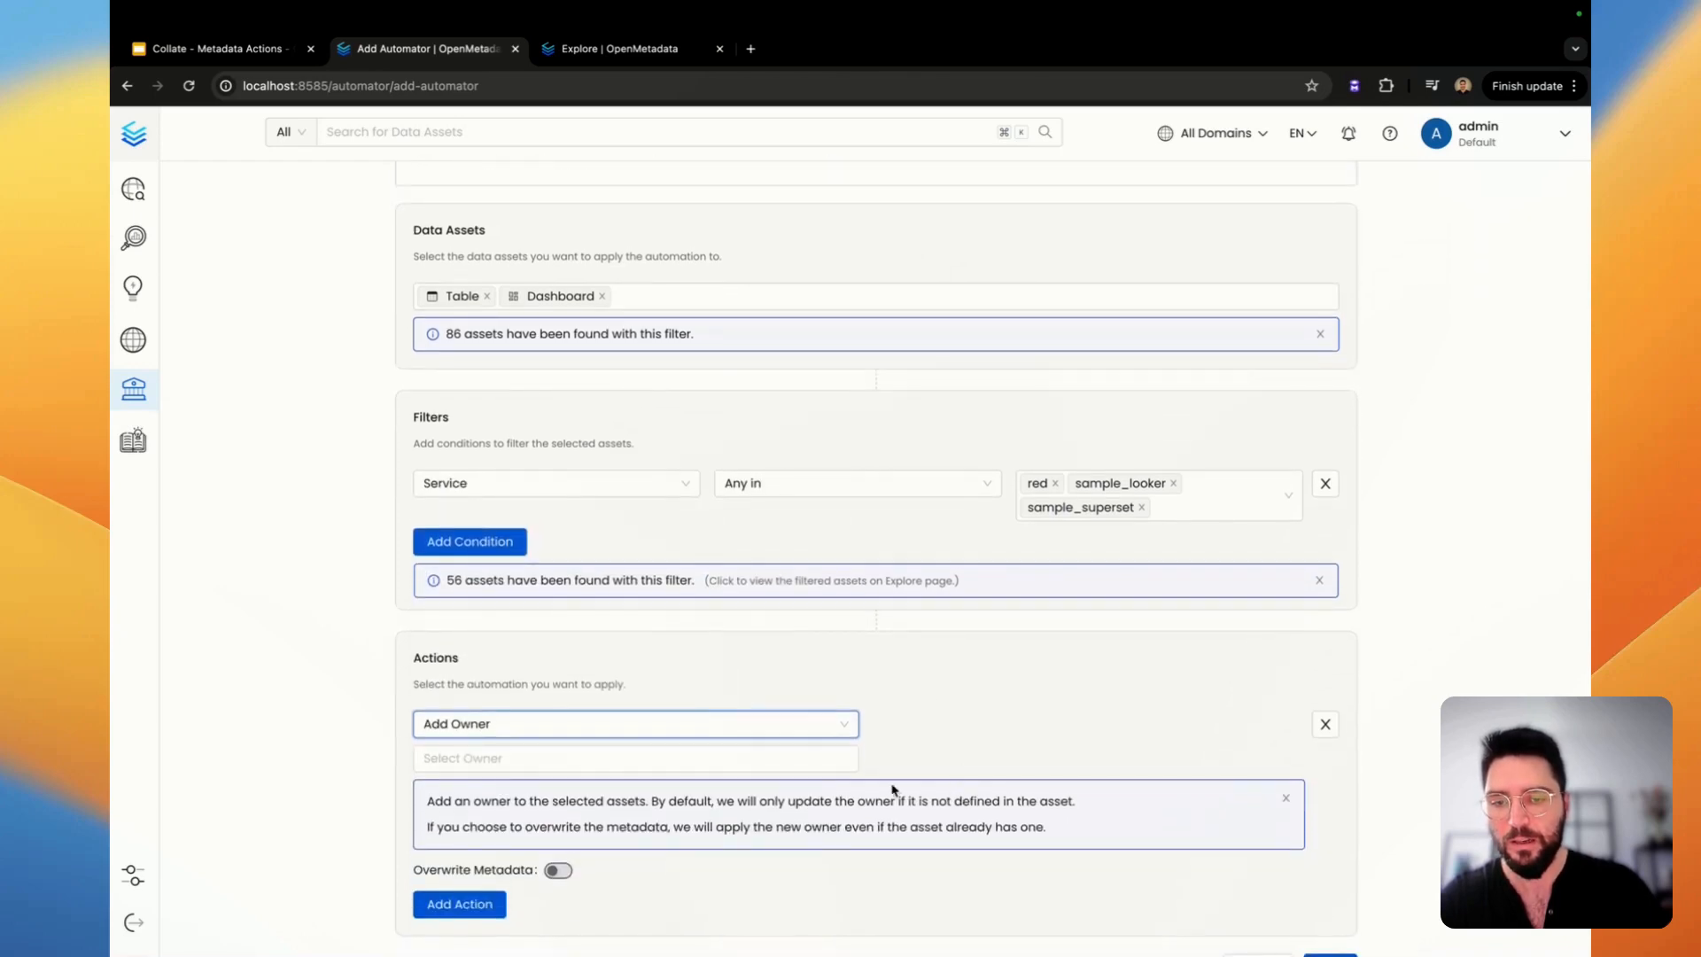
left_click(825, 760)
type("Marketin")
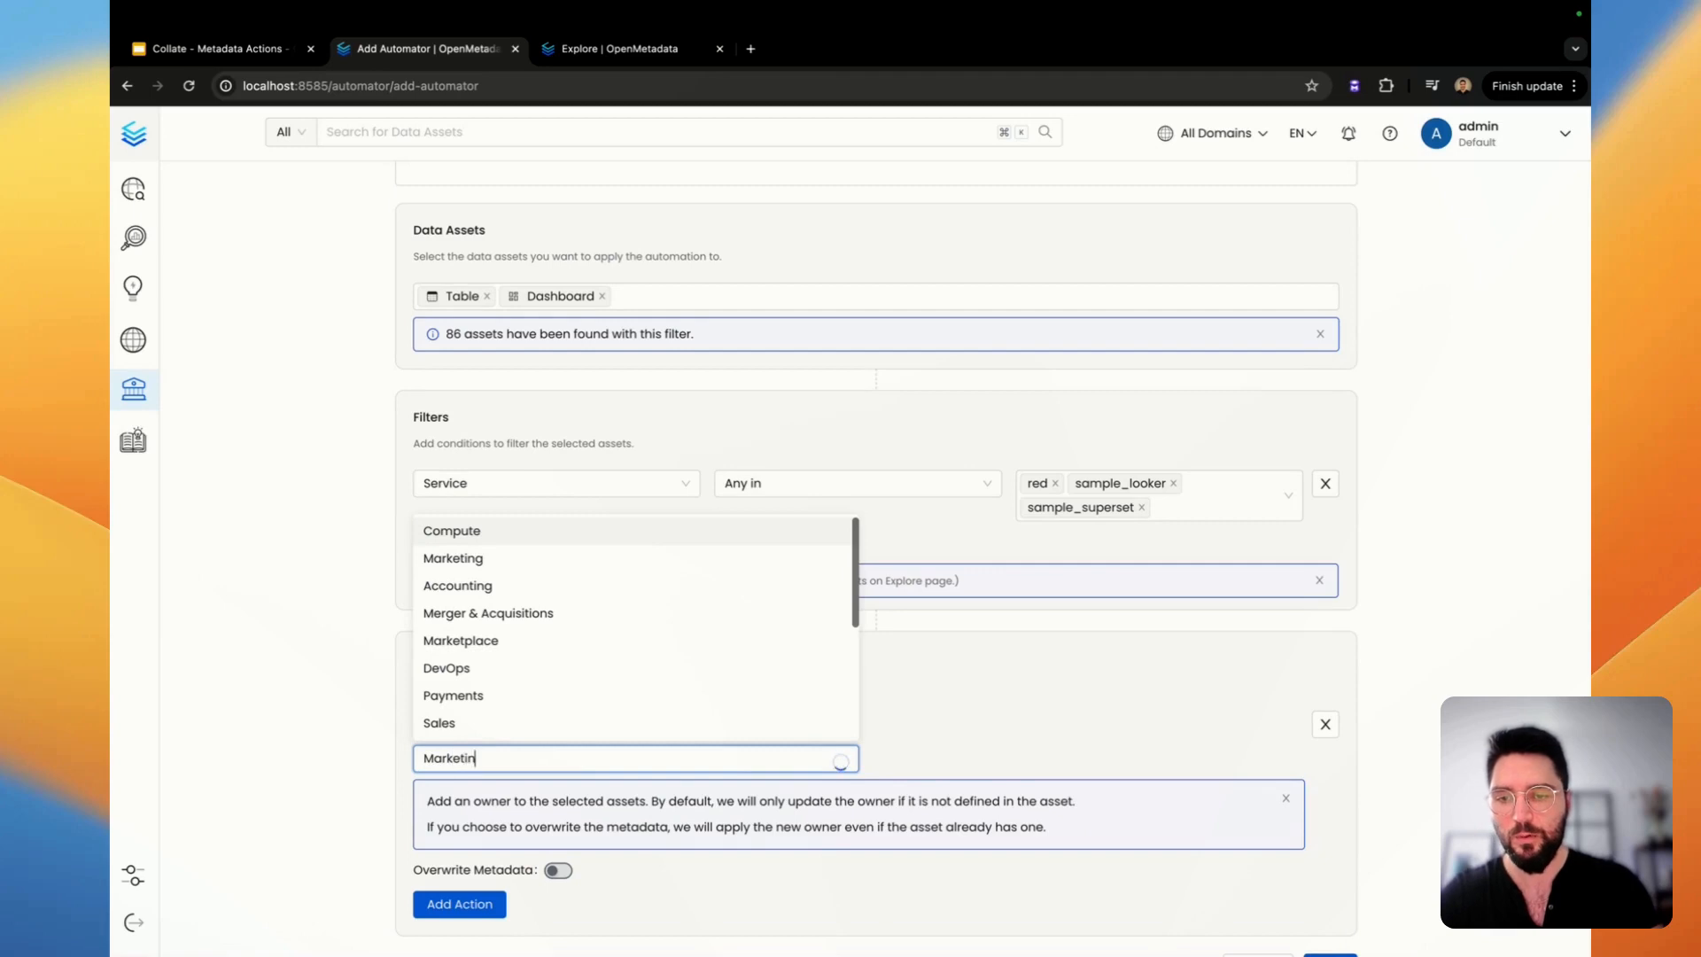
left_click(567, 793)
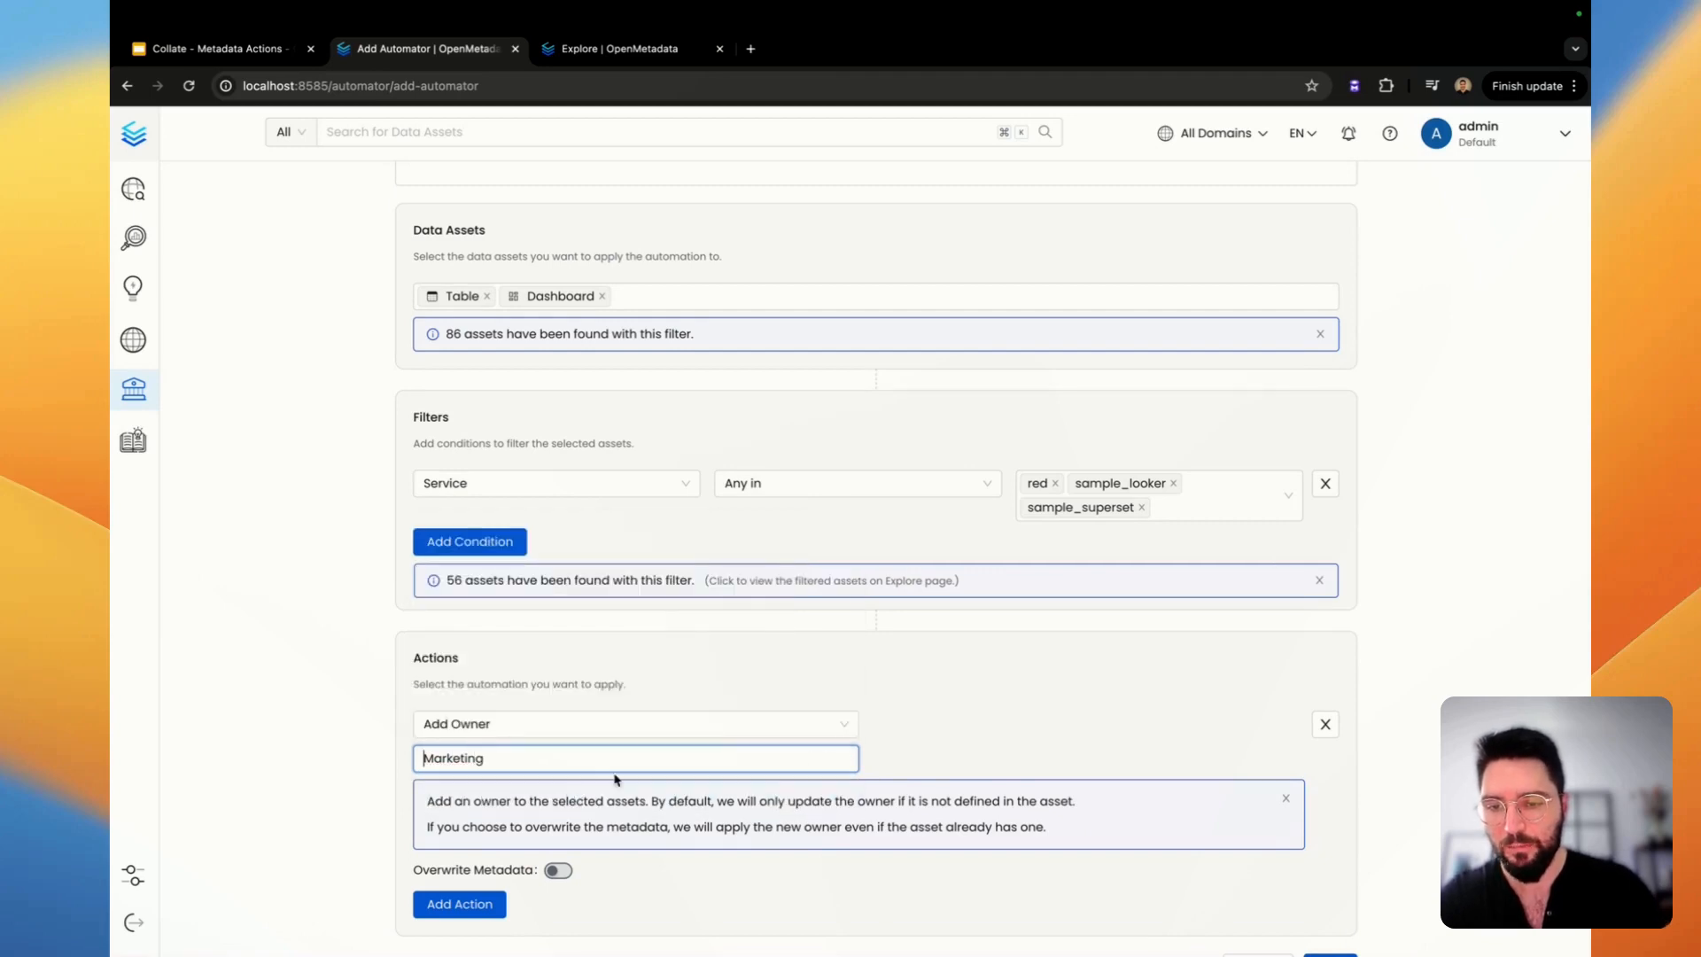
scroll(956, 717, "down", 1)
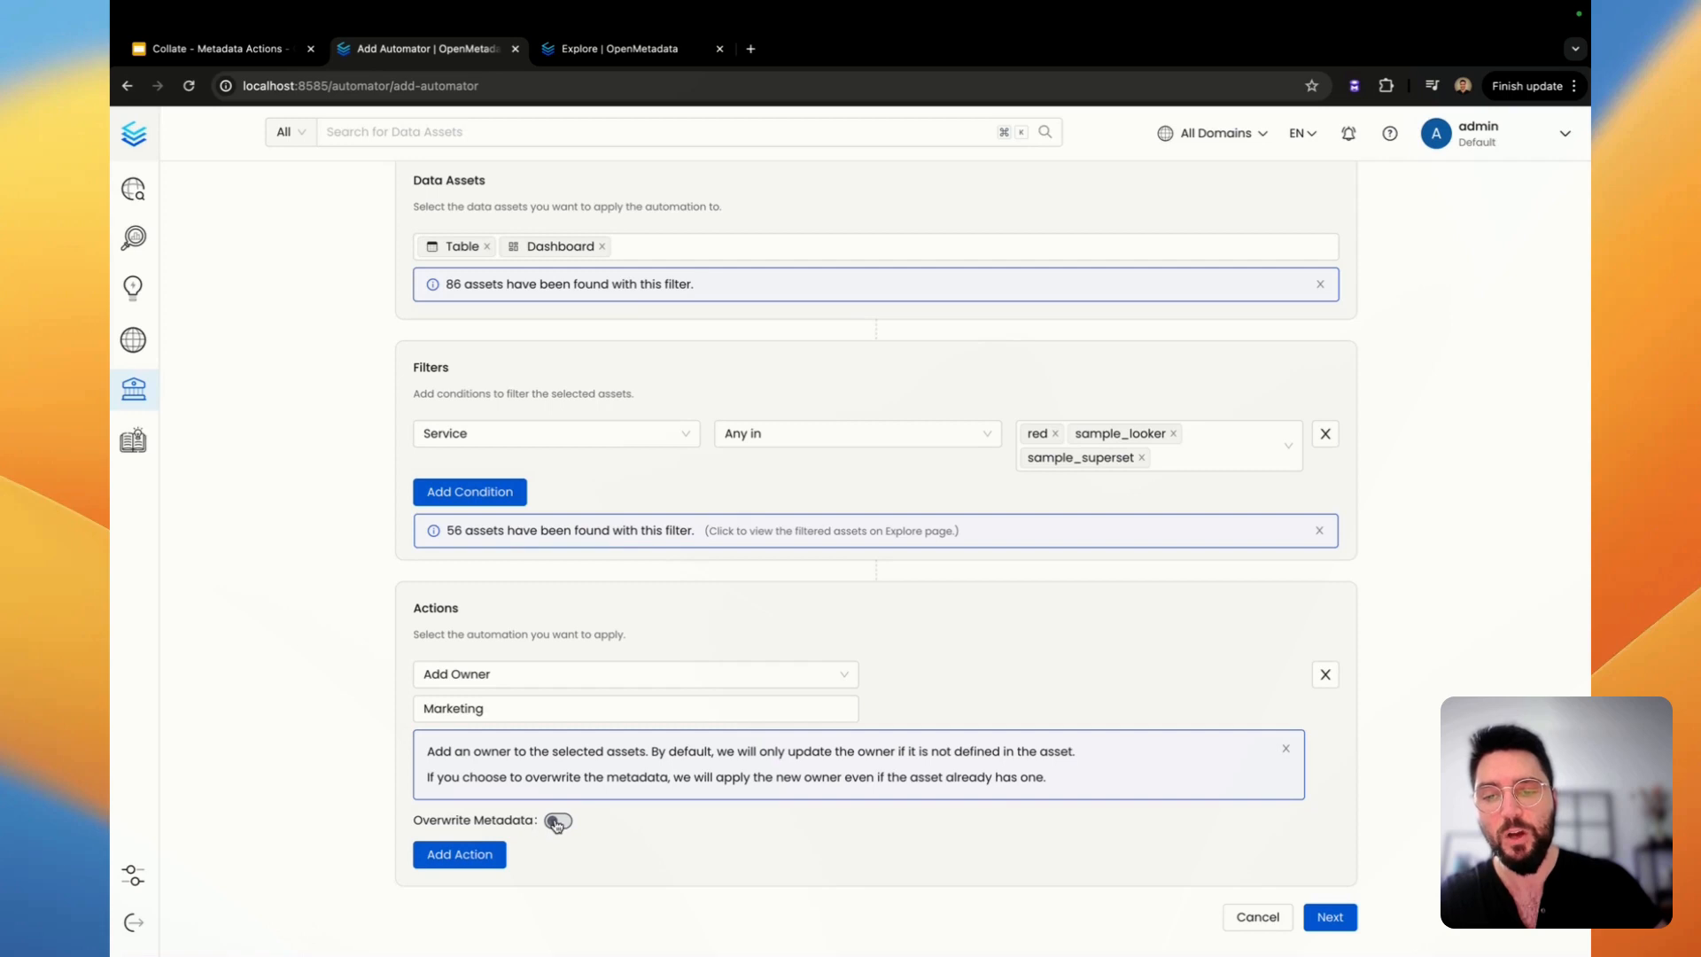
left_click(556, 820)
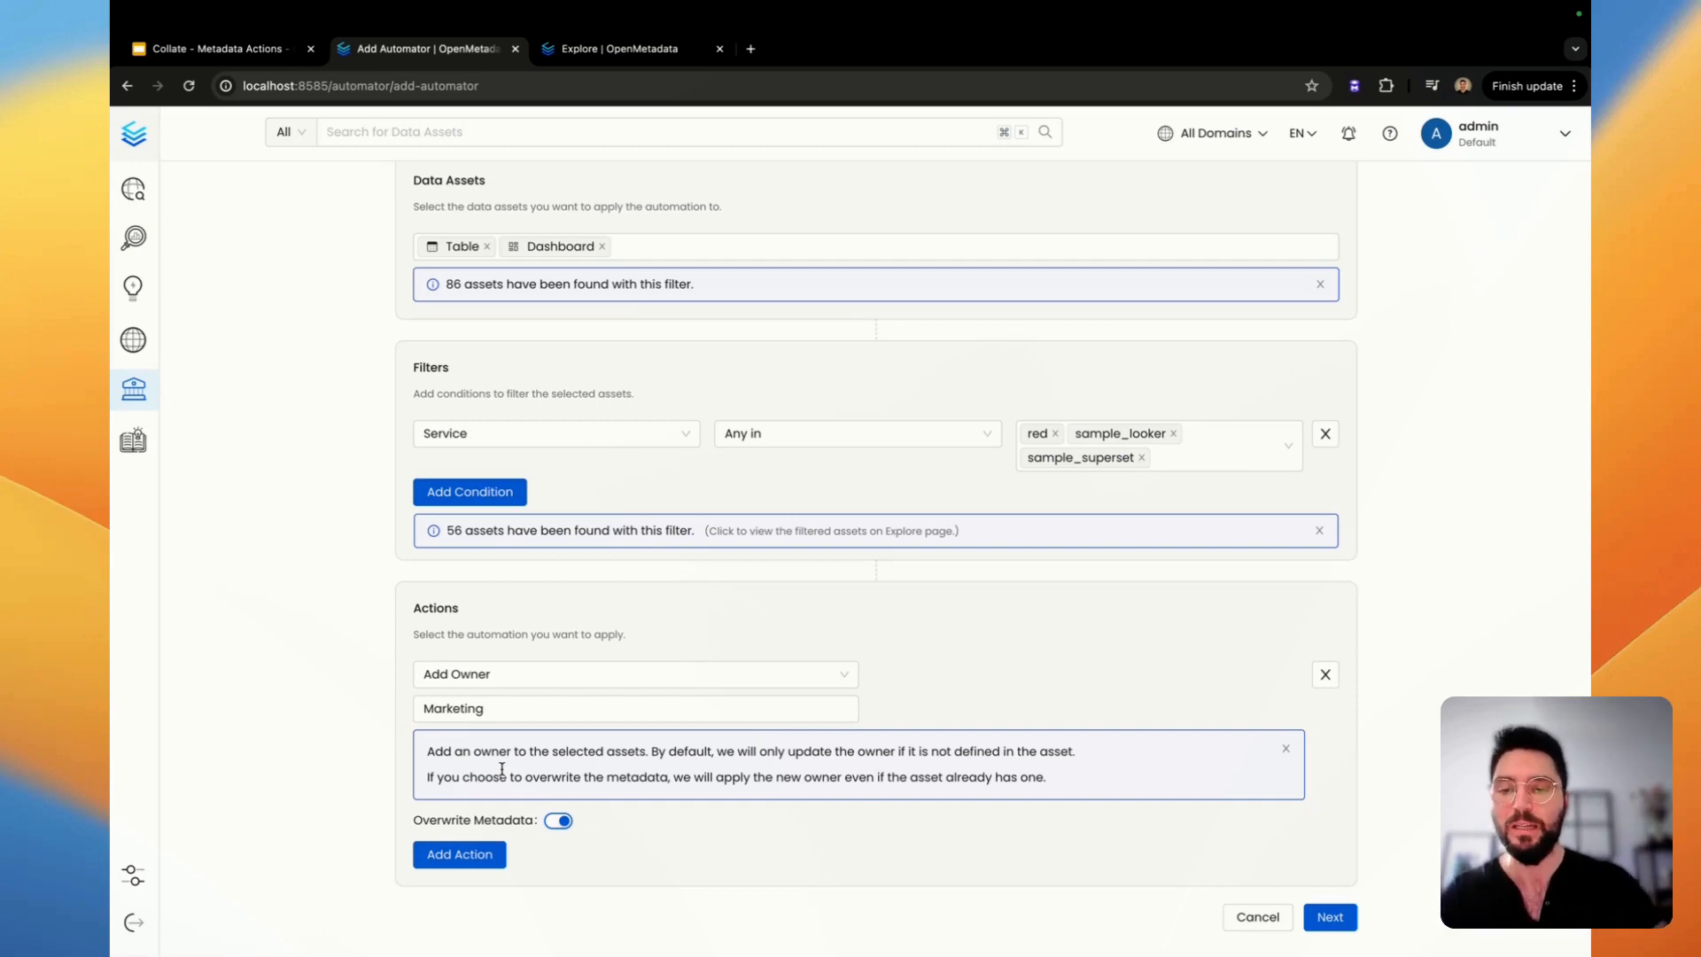
Add a second action, Add Domain, that assigns the GTM domain, with Overwrite Metadata enabled.
left_click(460, 854)
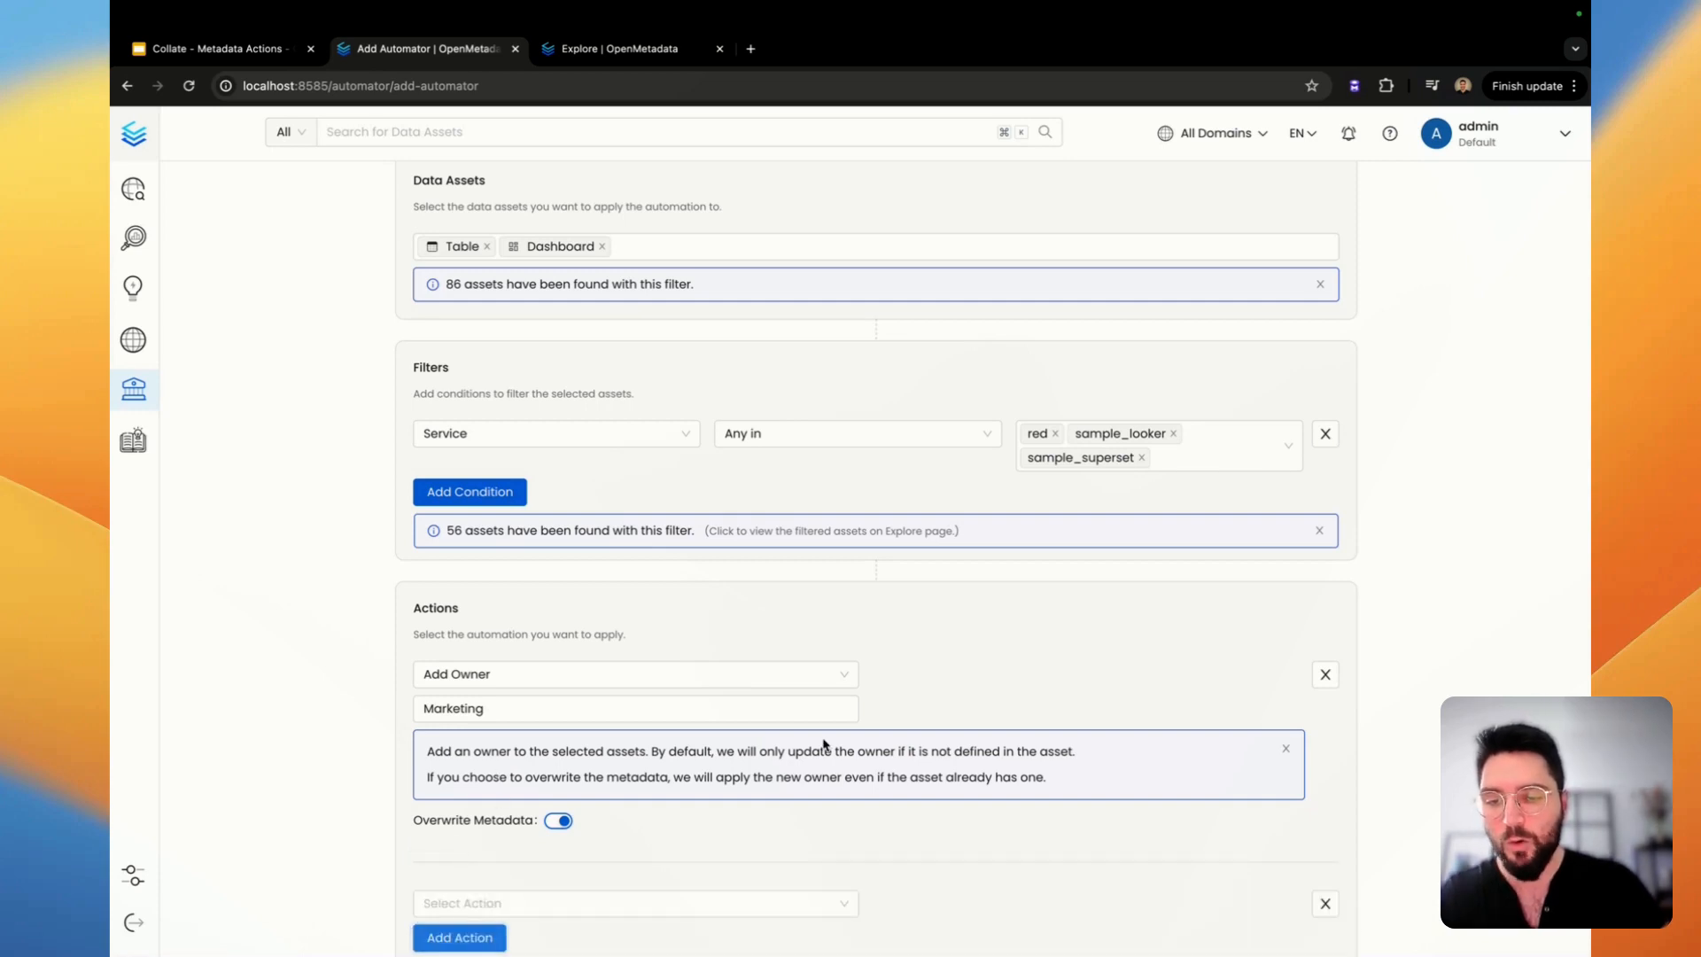
scroll(823, 744, "down", 2)
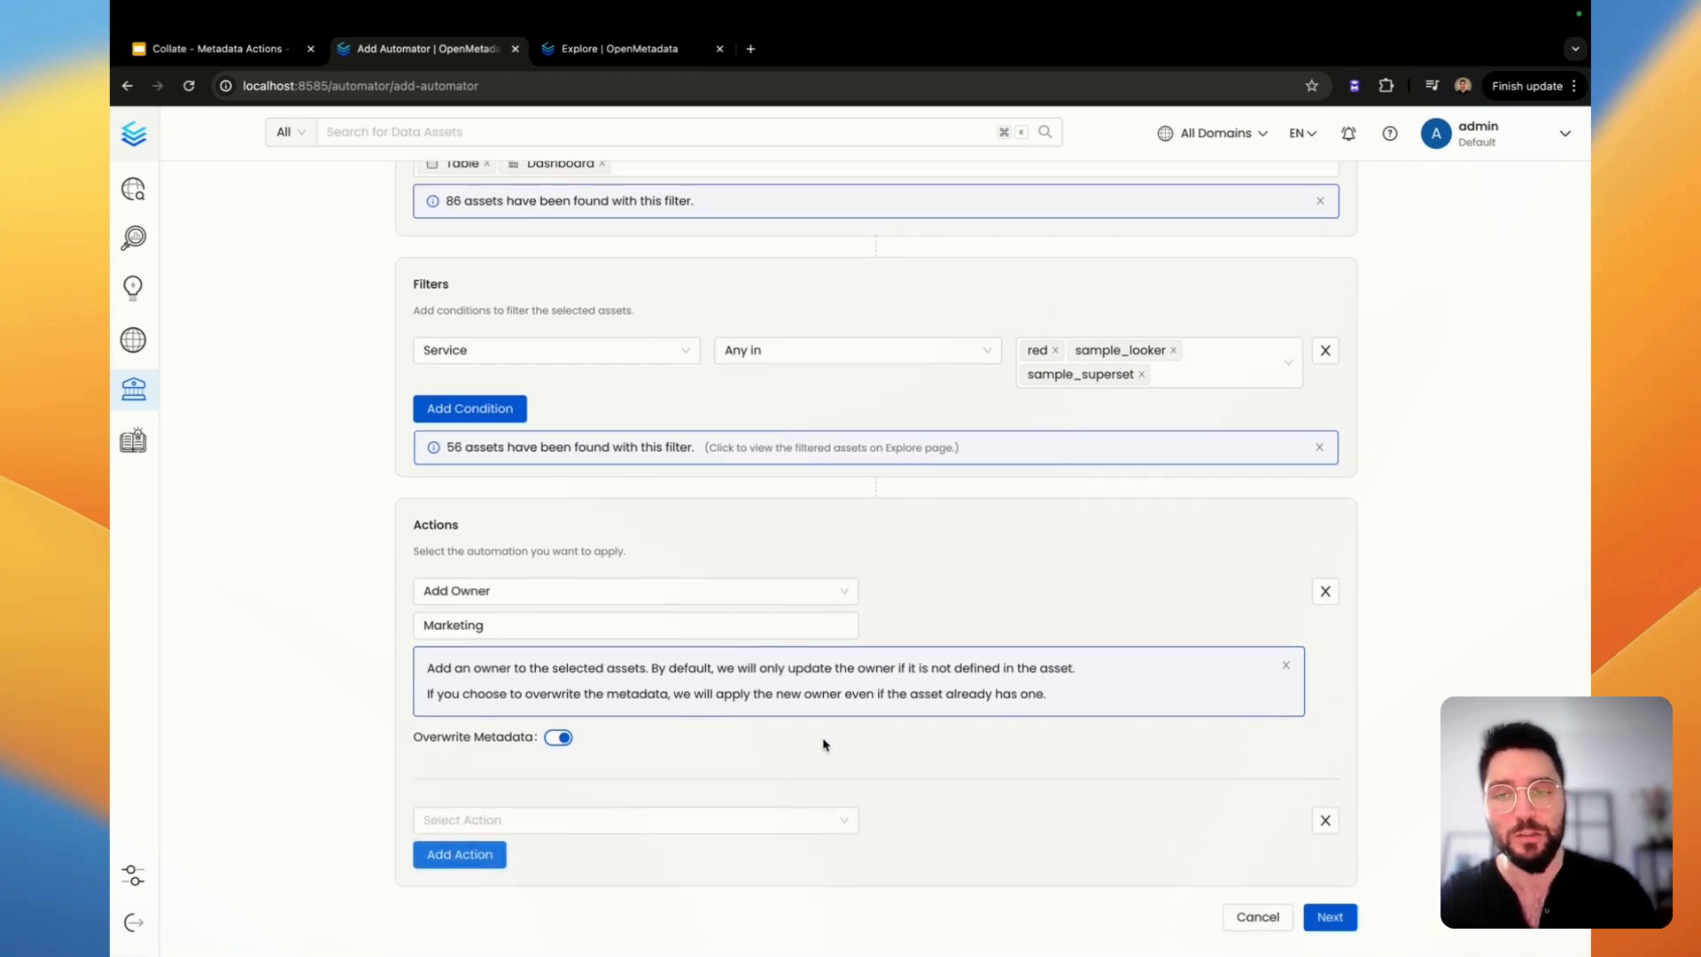
left_click(659, 821)
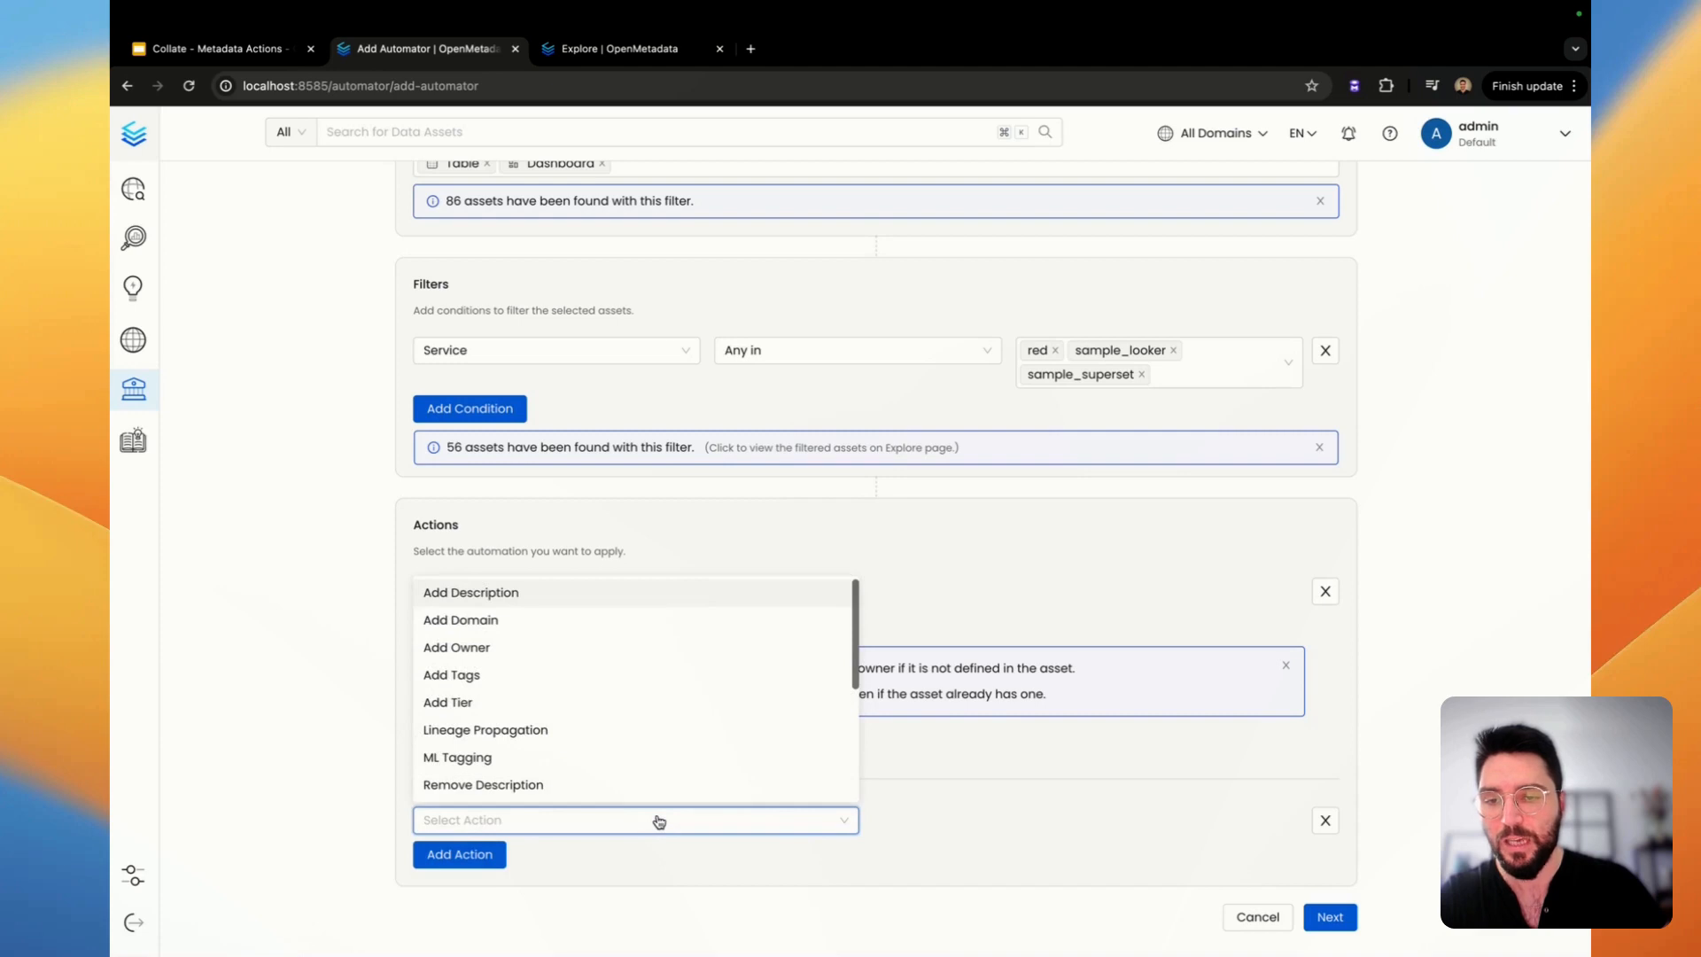
left_click(619, 623)
scroll(948, 739, "down", 2)
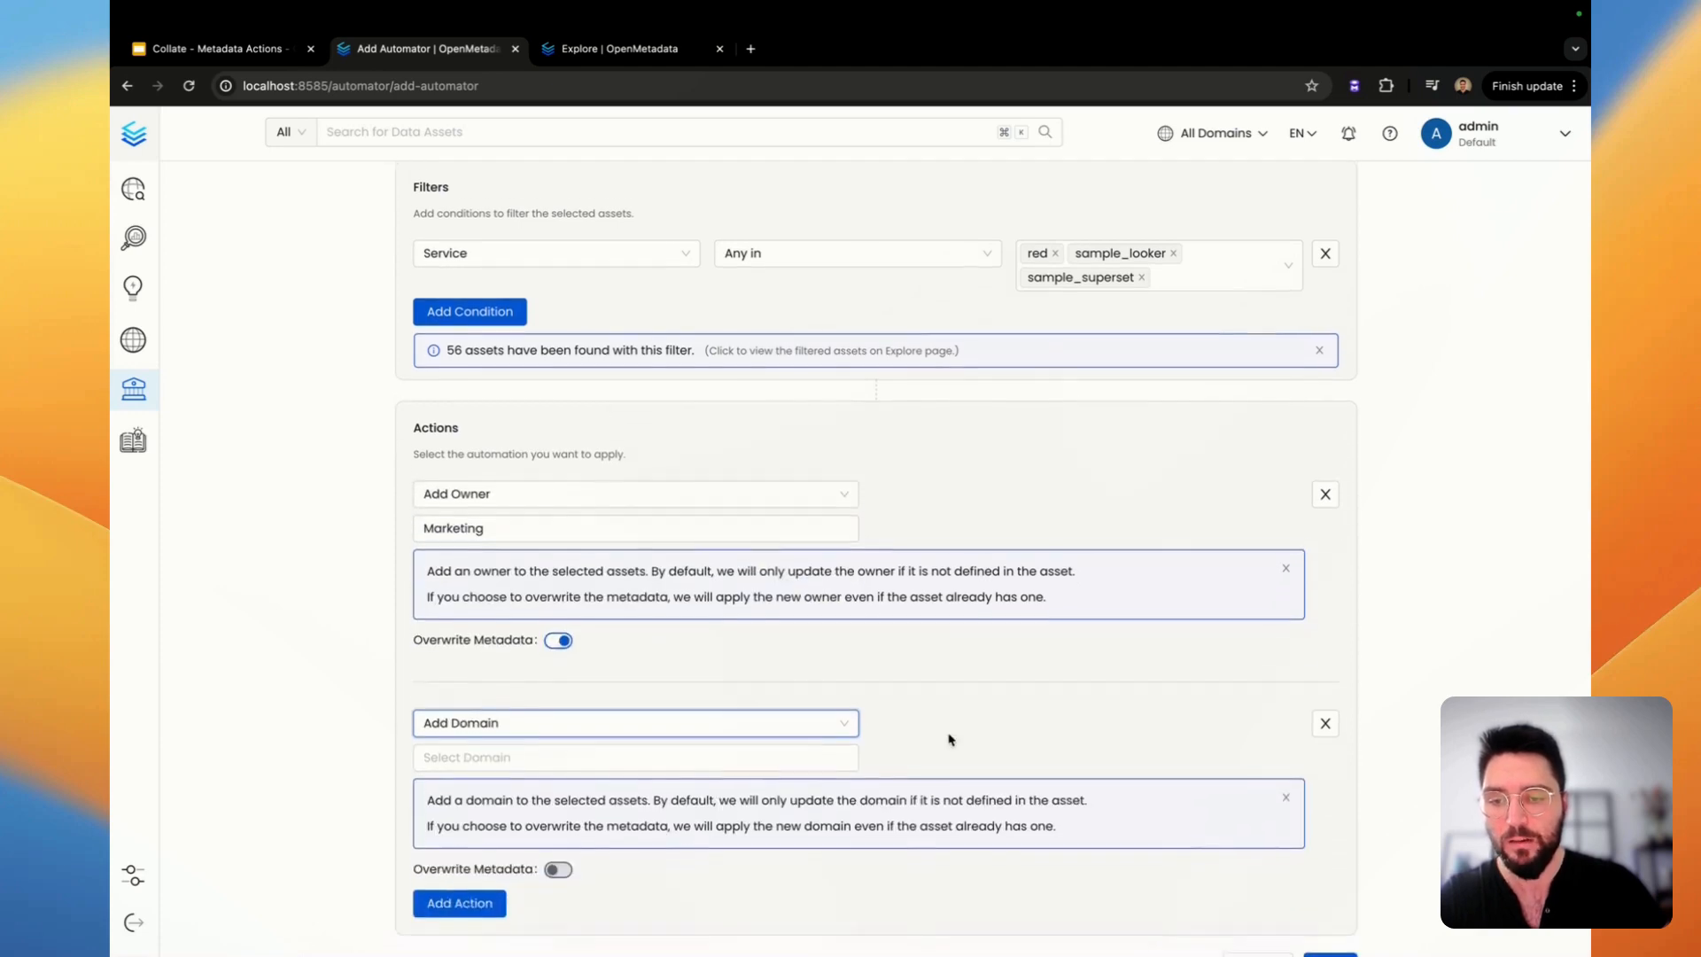
left_click(785, 749)
left_click(715, 778)
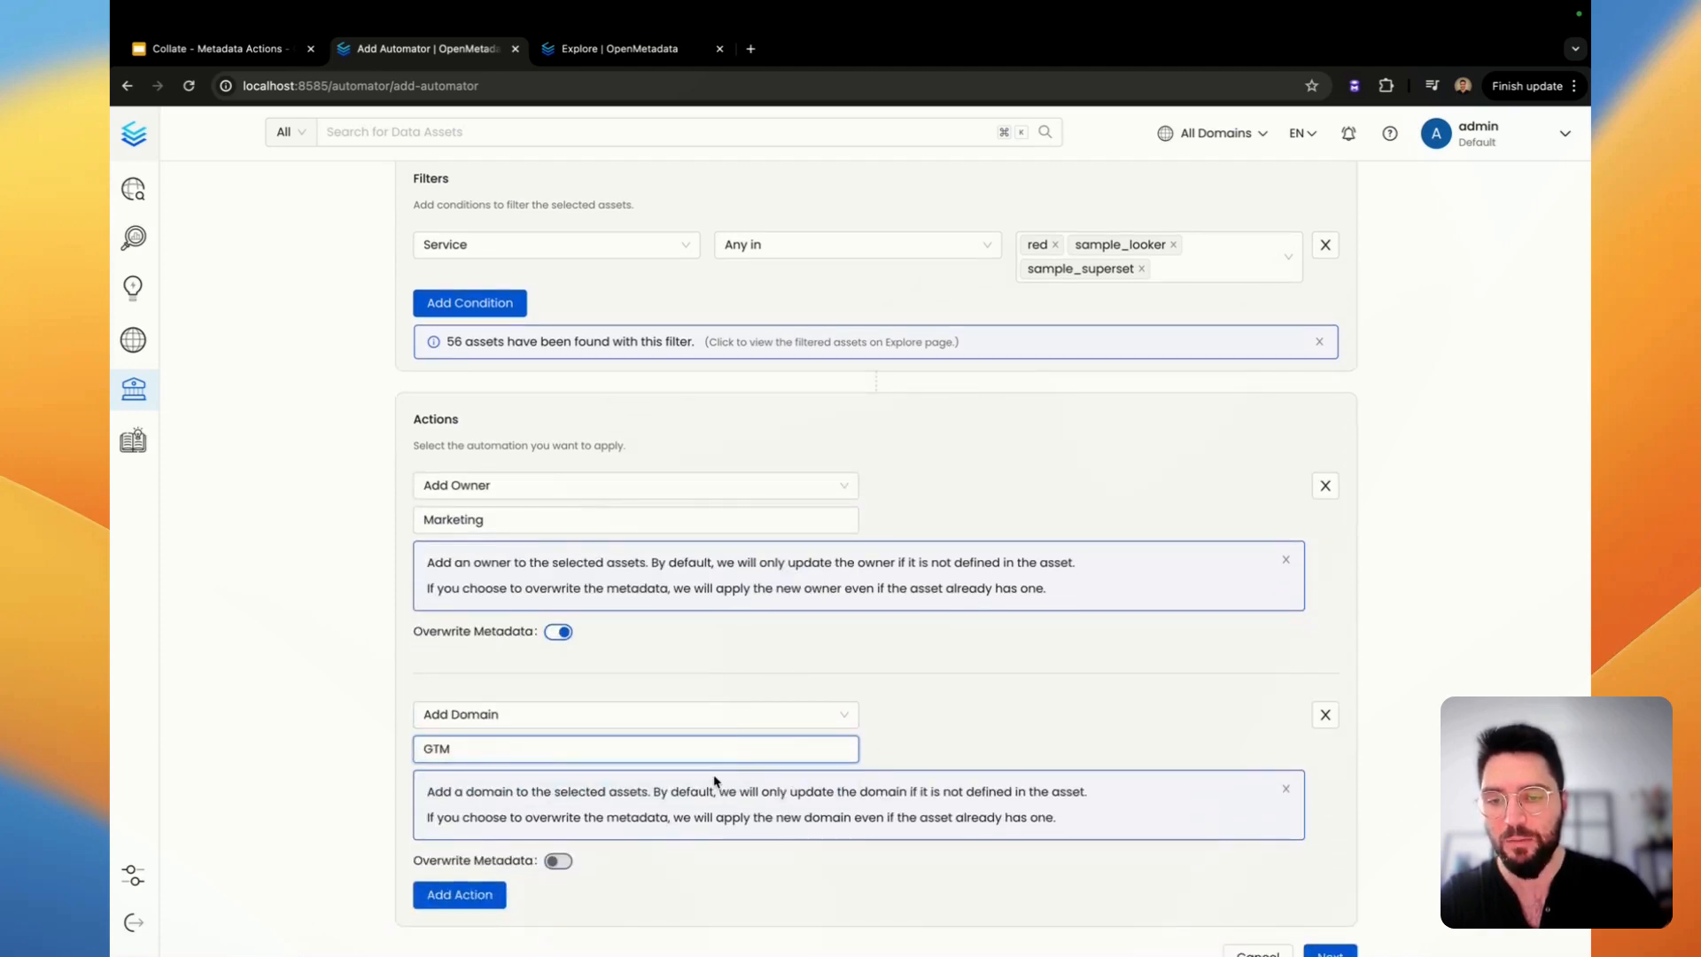
left_click(558, 861)
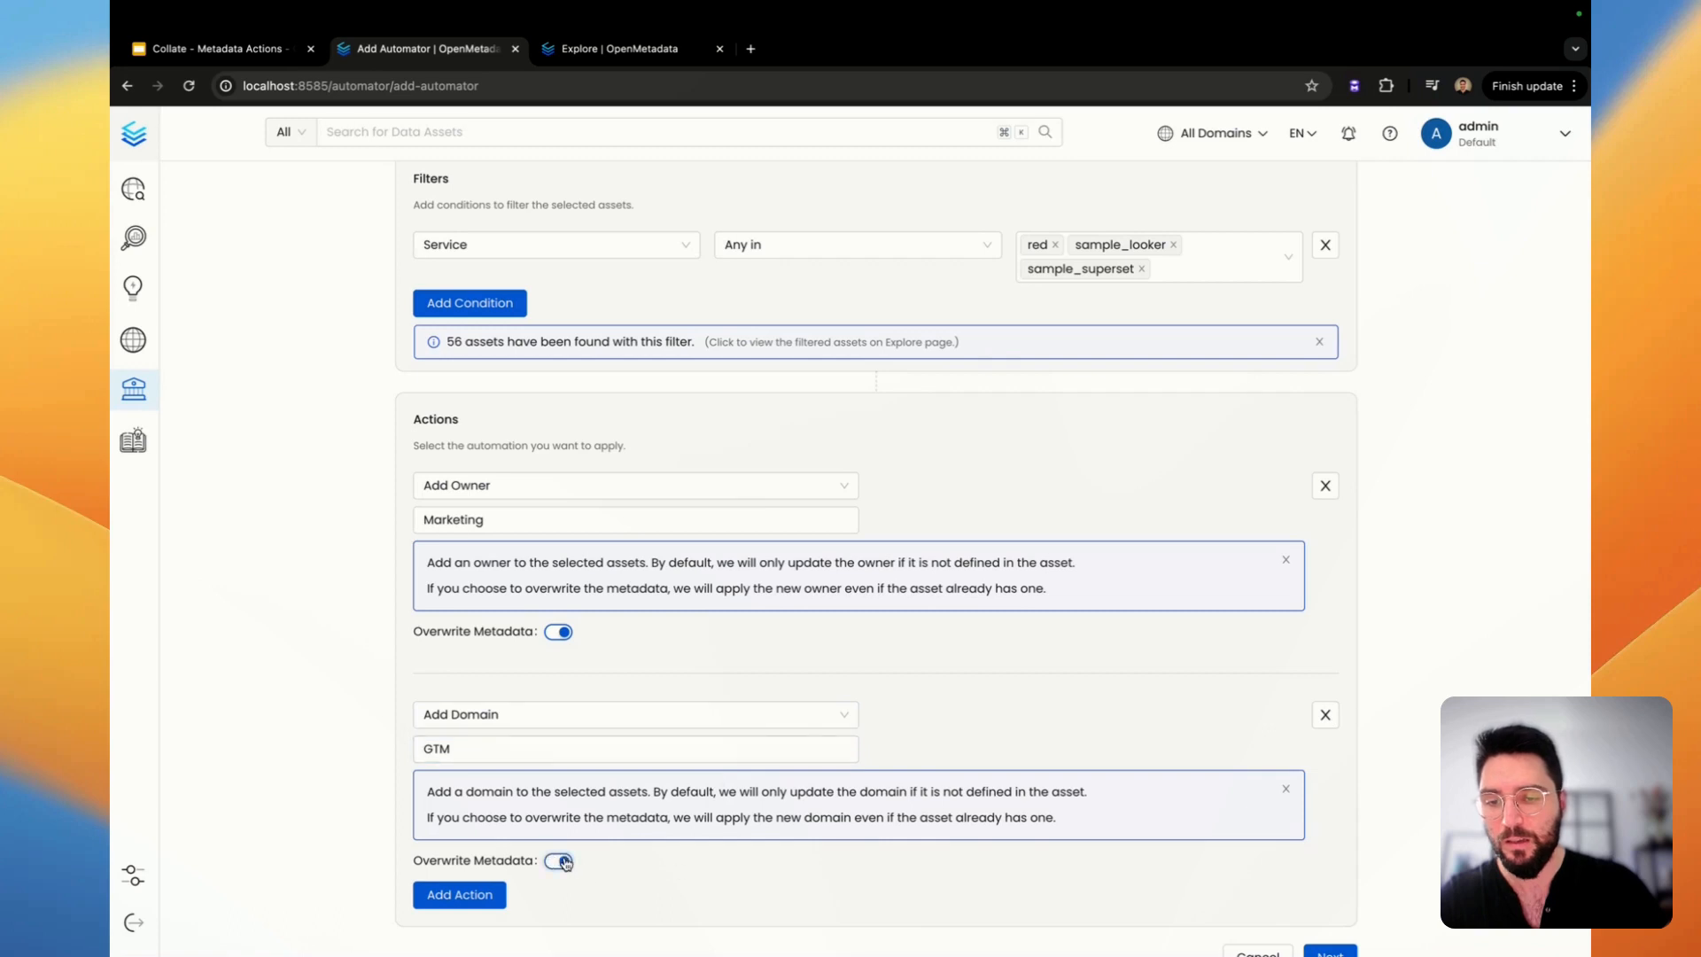
Proceed to the schedule interval, set the automator to run every Day, and deploy the automation.
scroll(1058, 754, "down", 1)
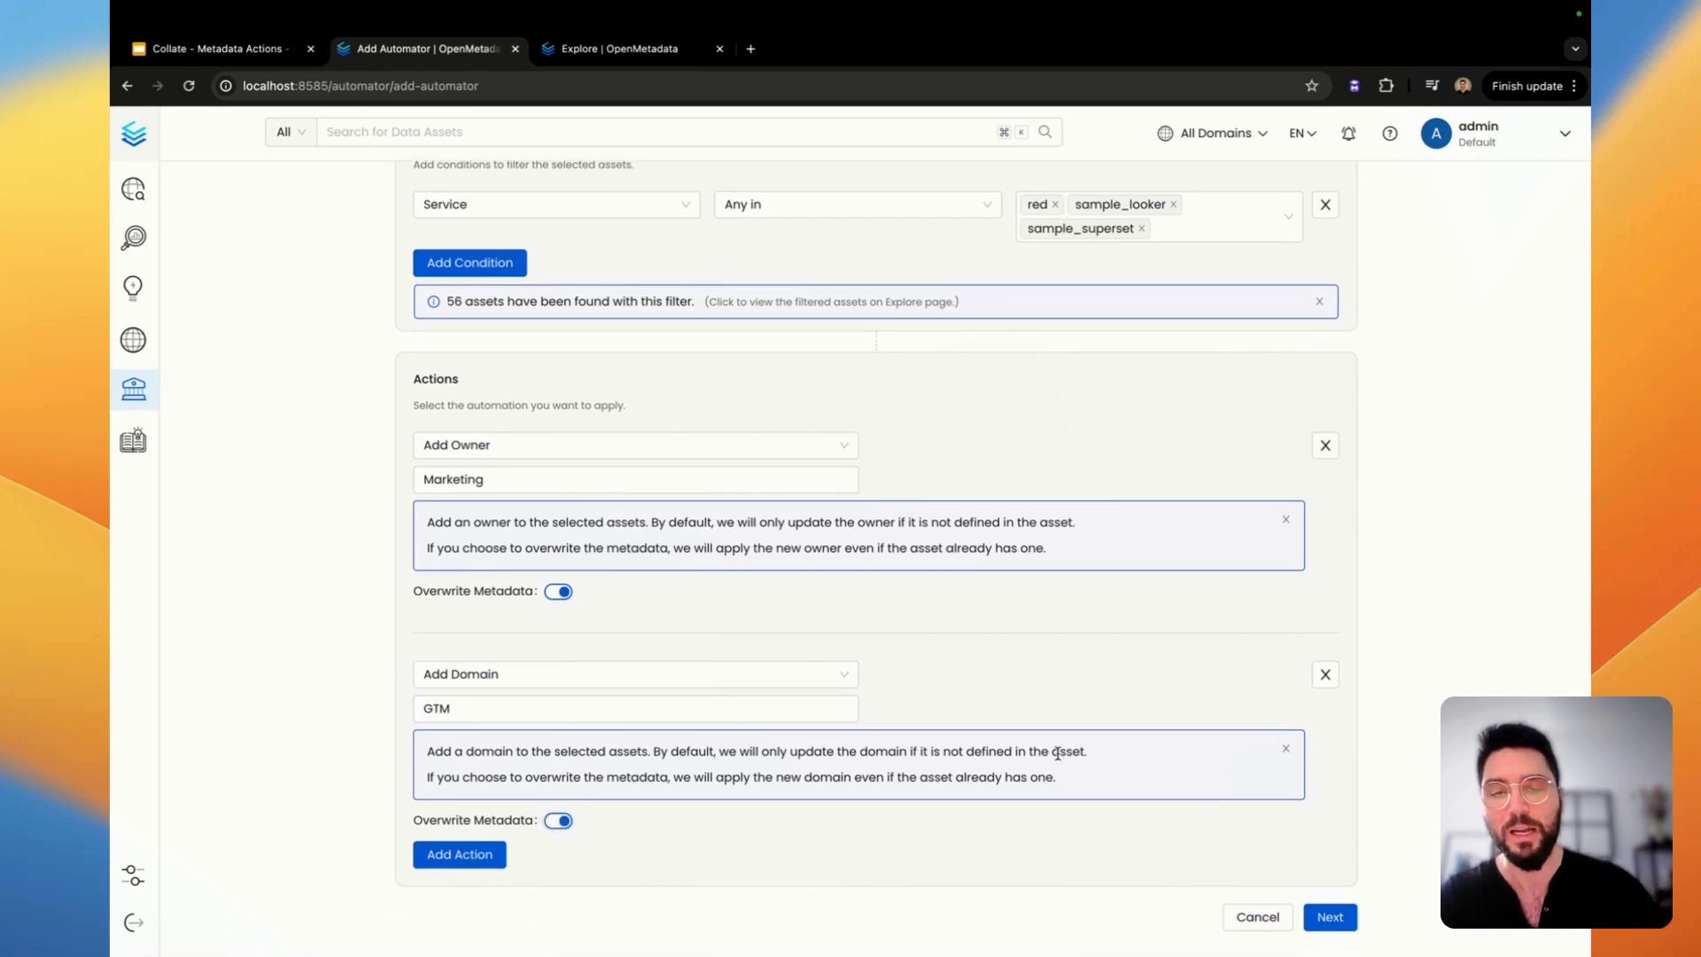
left_click(1331, 917)
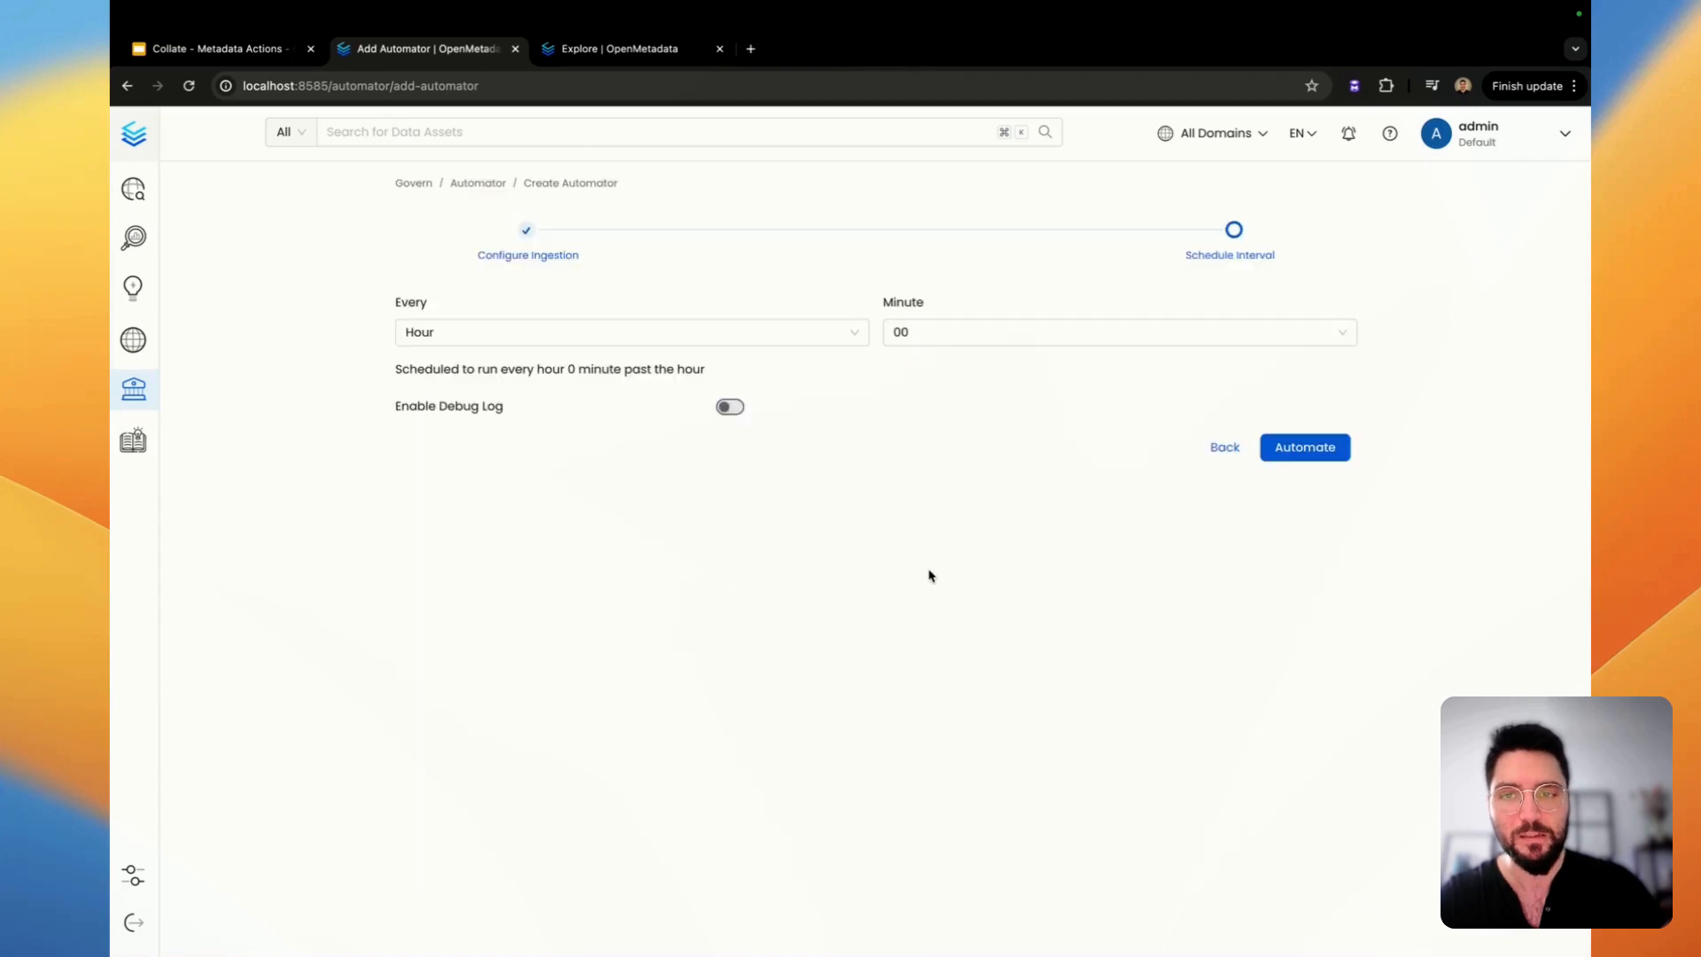
left_click(744, 346)
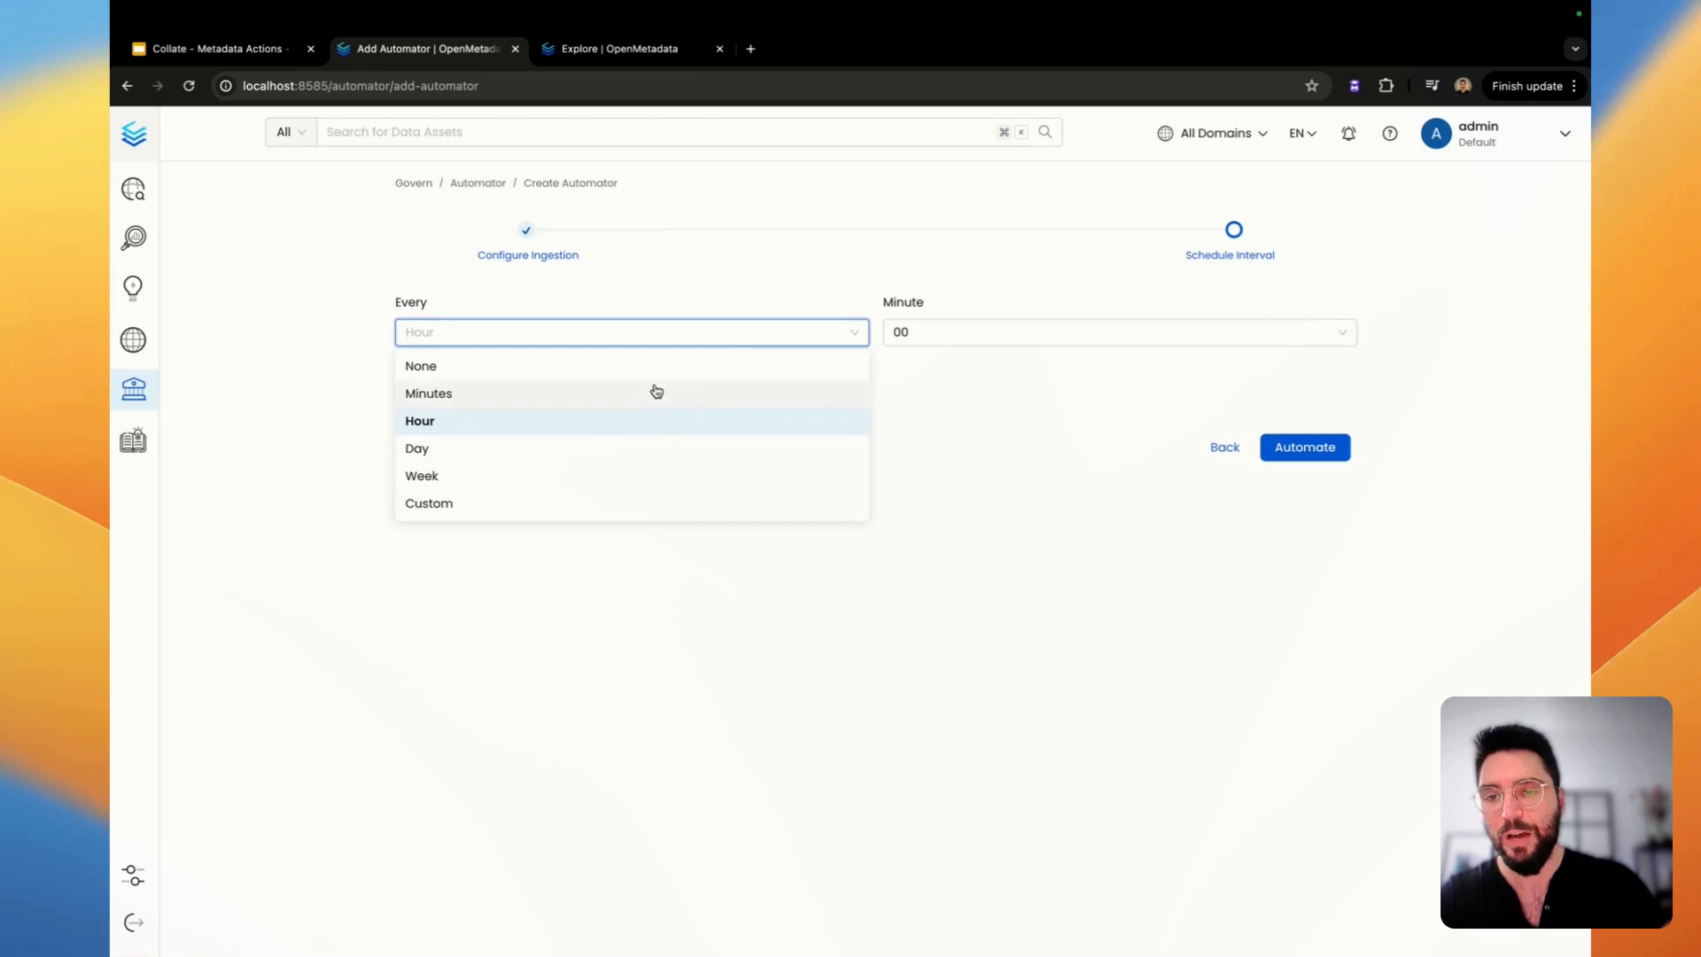
left_click(626, 364)
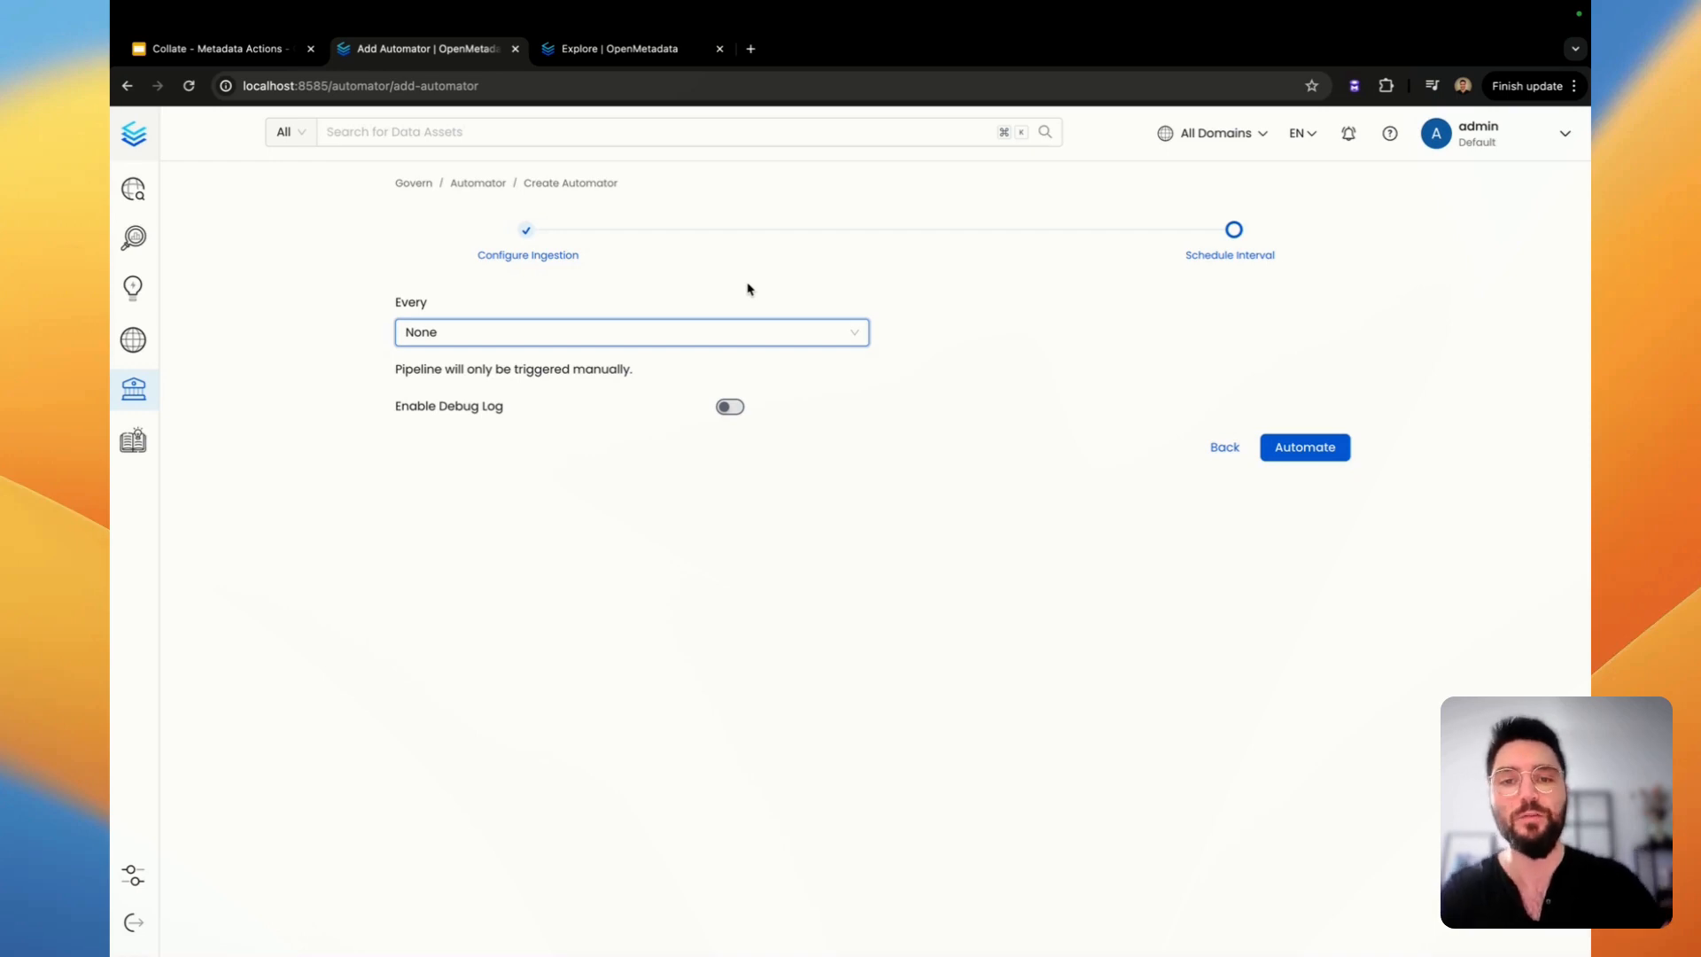
left_click(705, 349)
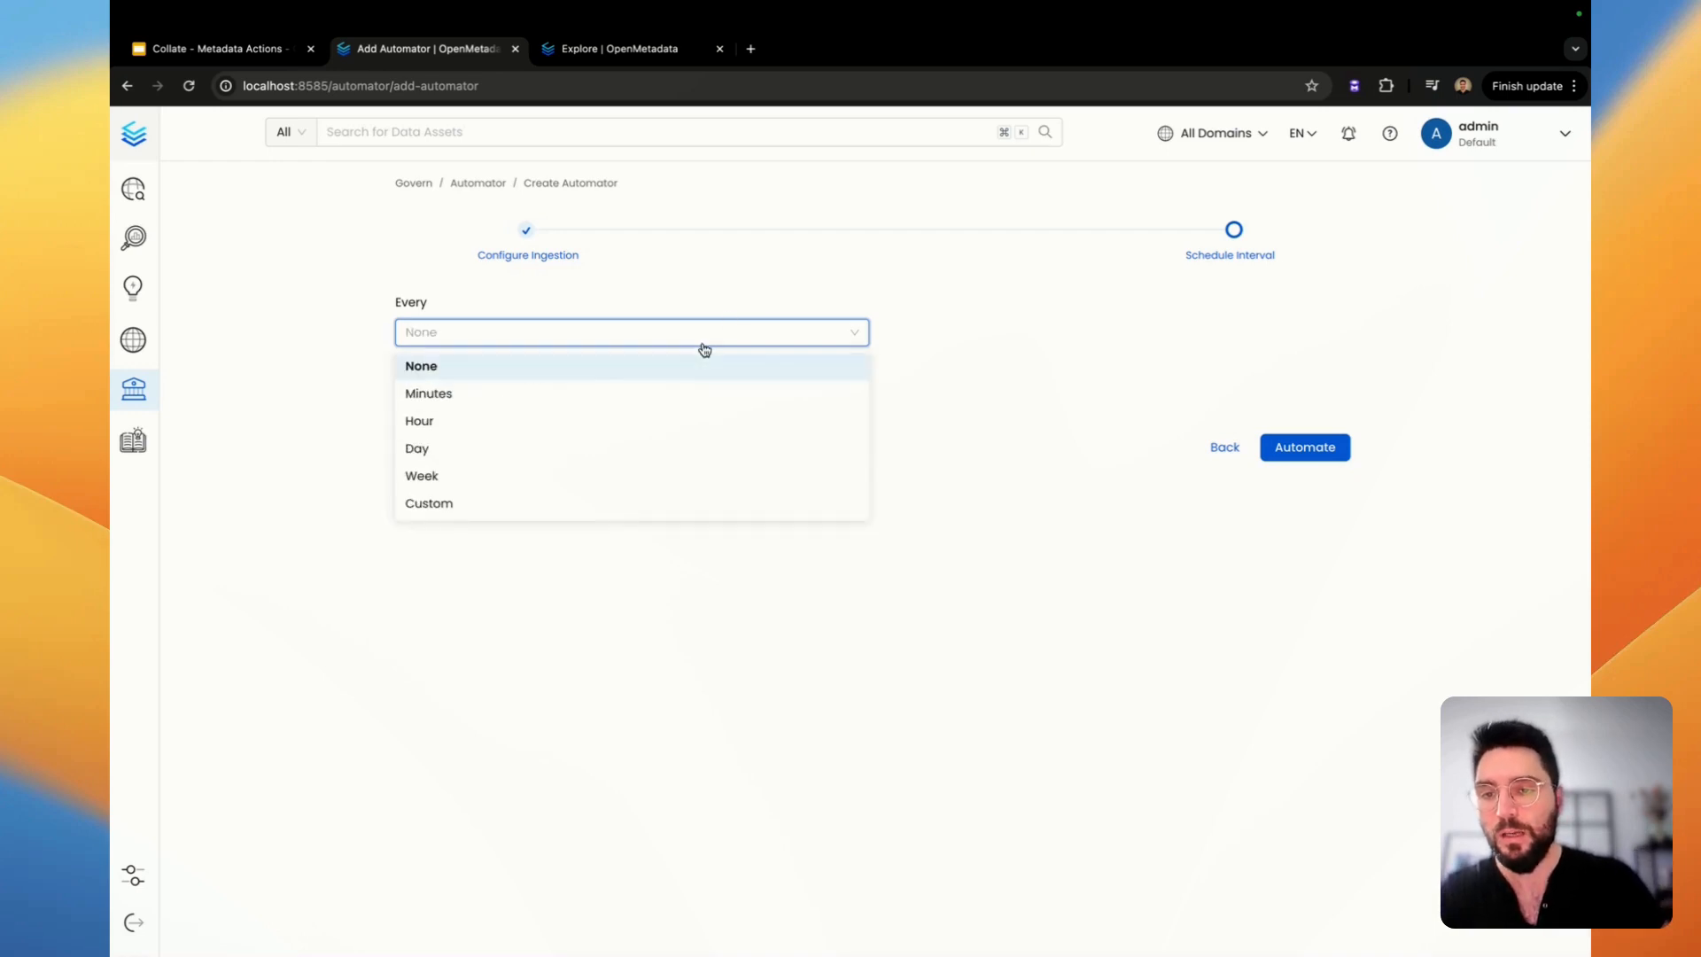
left_click(628, 452)
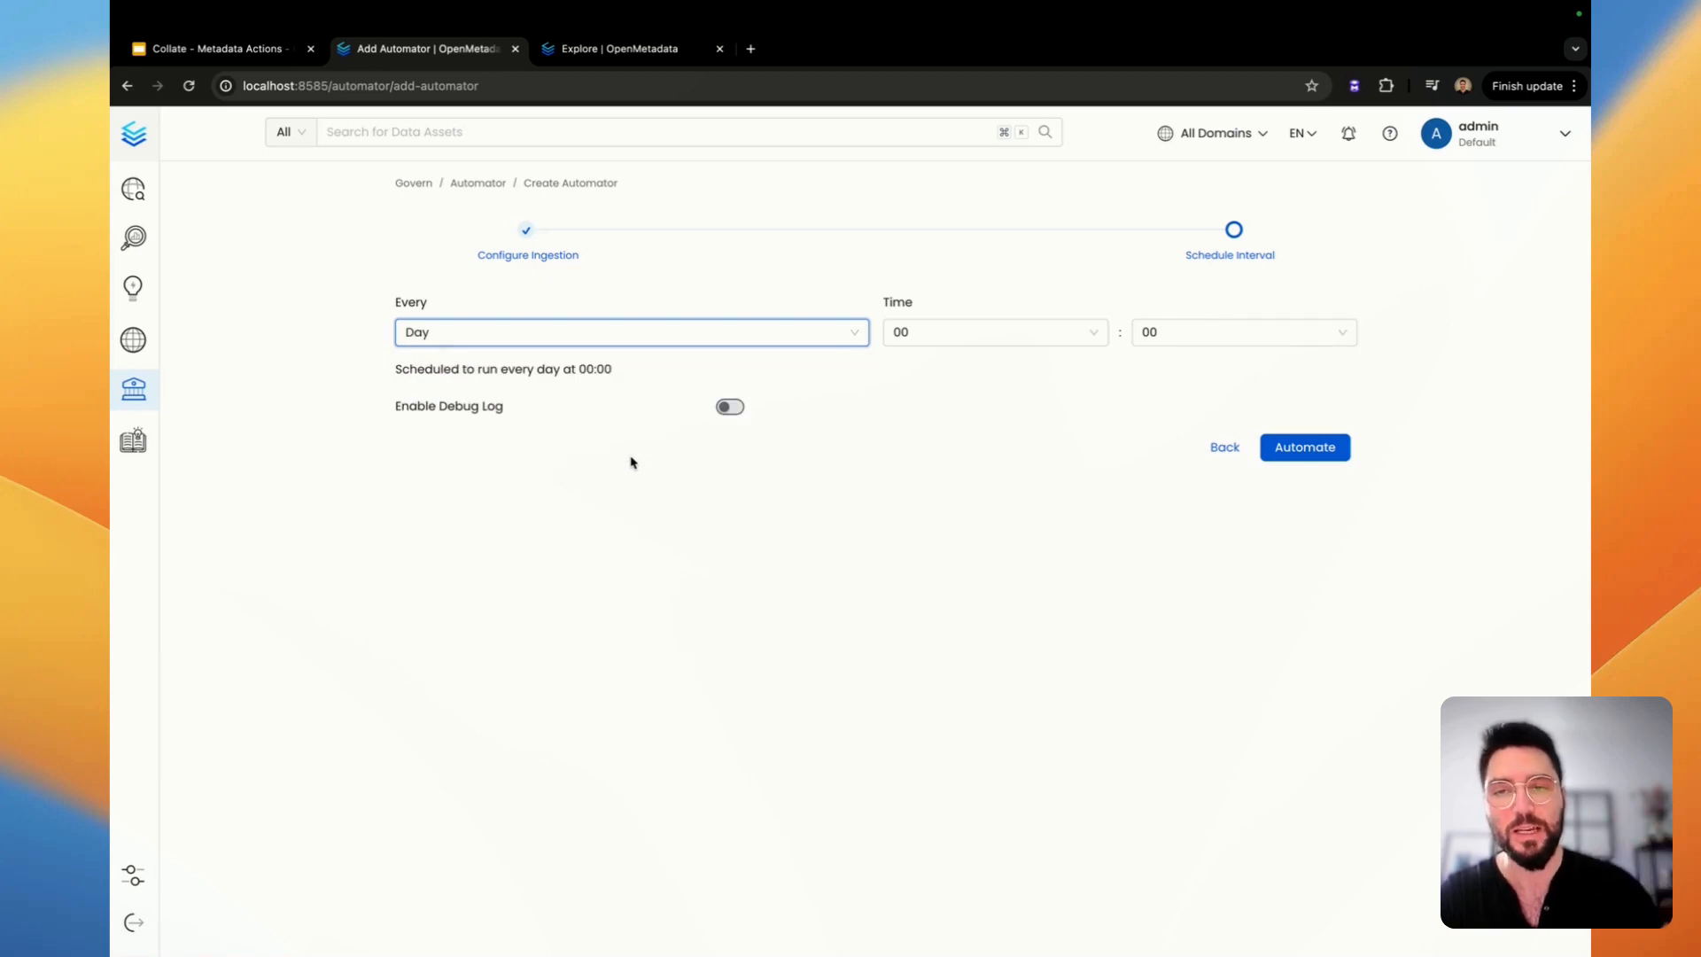
left_click(1315, 456)
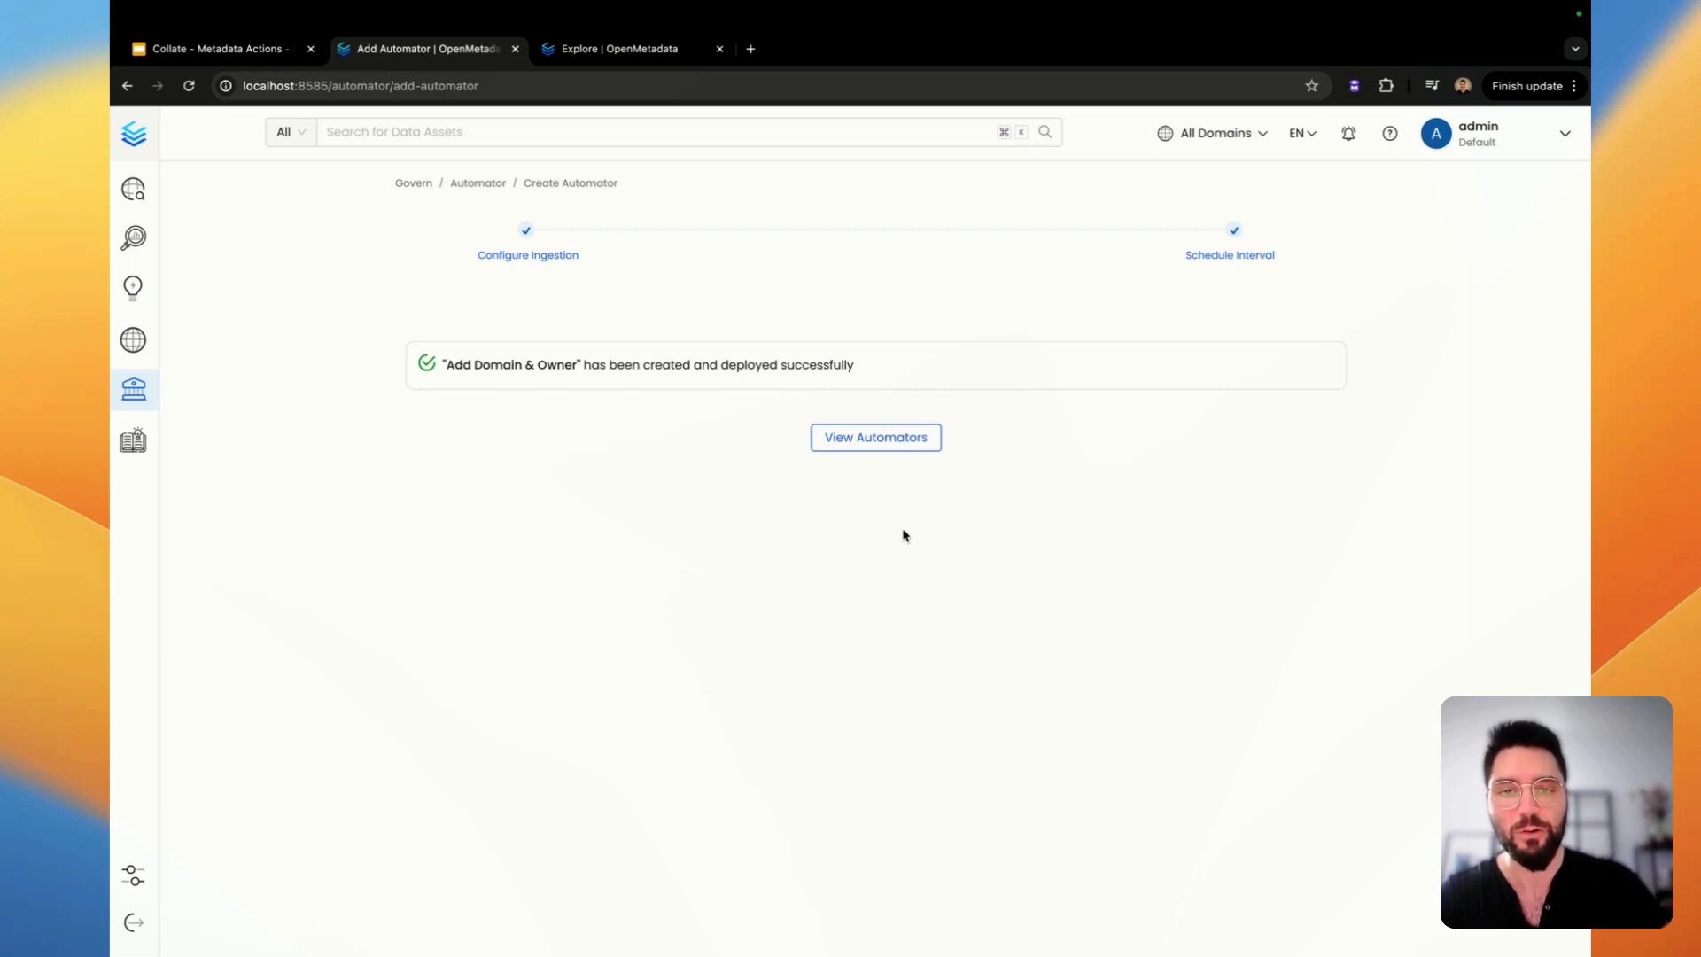
Run the Add Domain & Owner automator from the automators list and review its configured filters and actions.
left_click(875, 446)
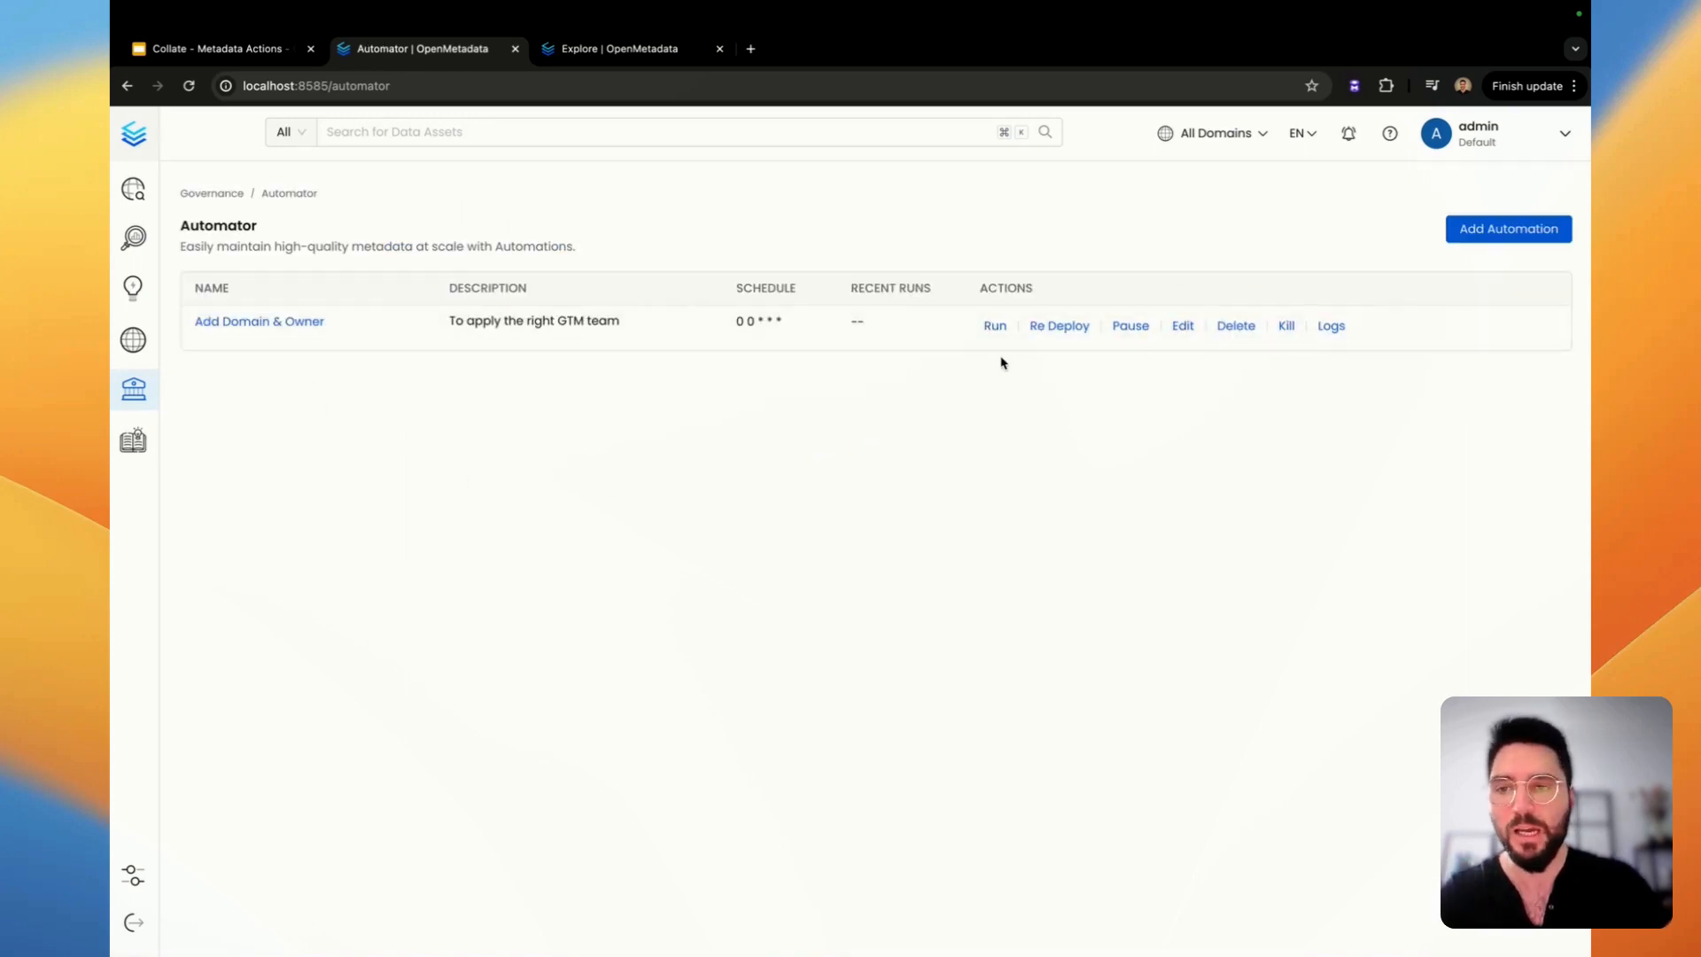
left_click(995, 326)
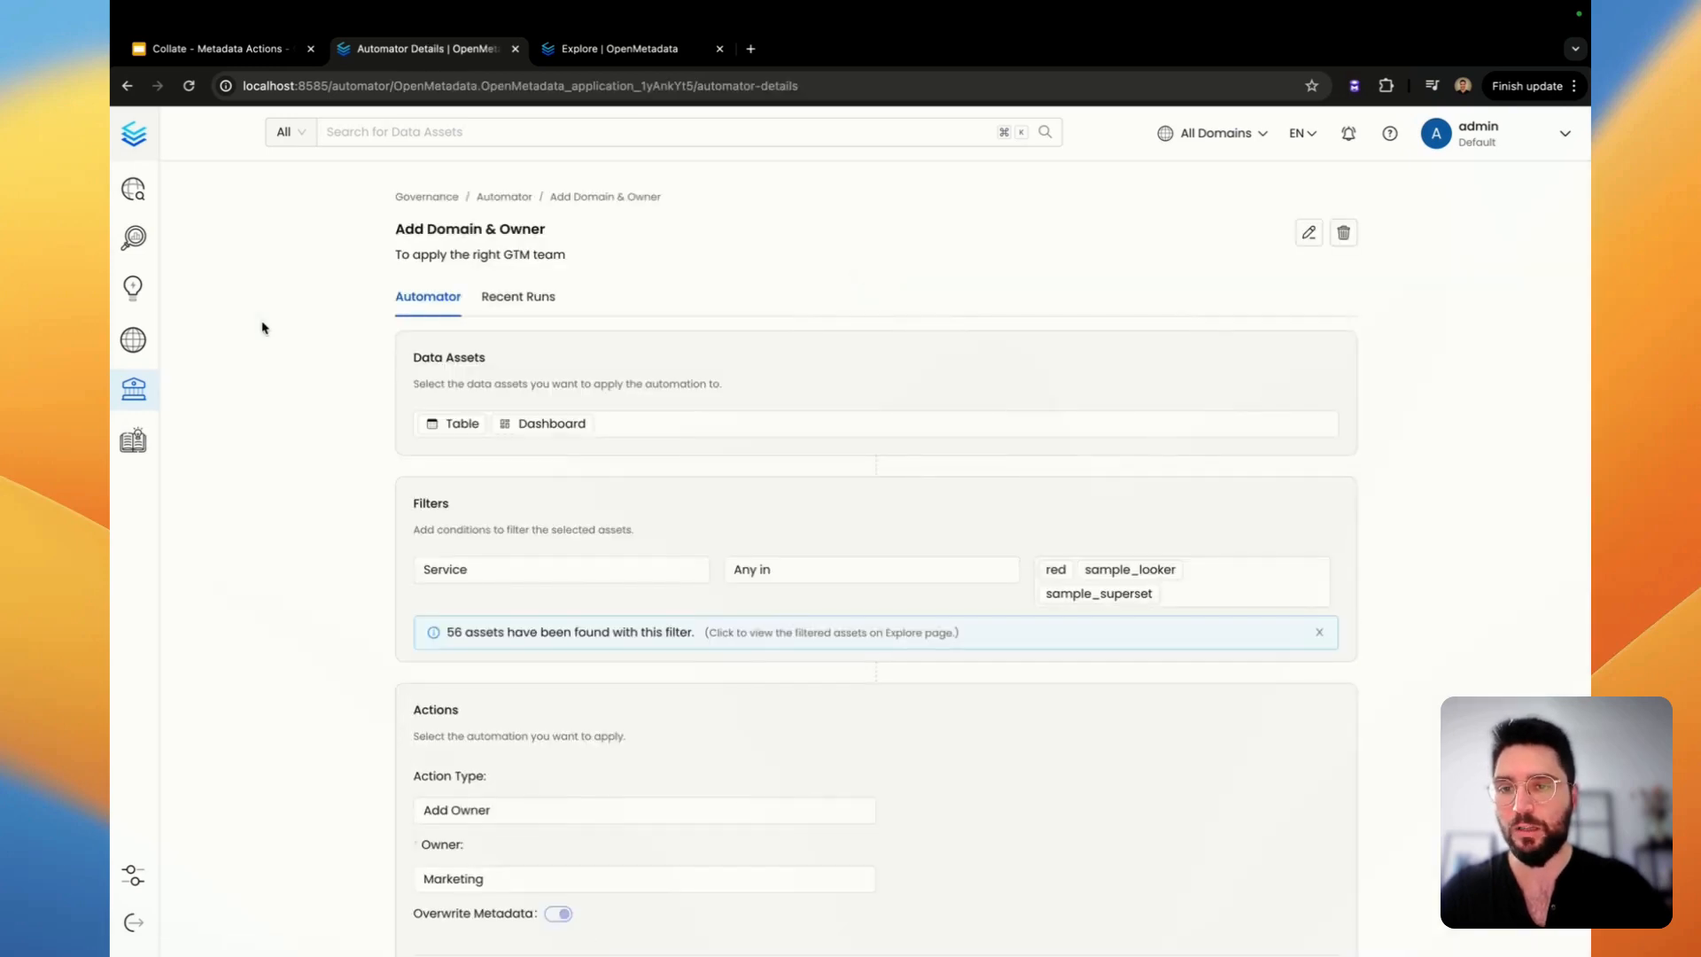
scroll(673, 389, "down", 3)
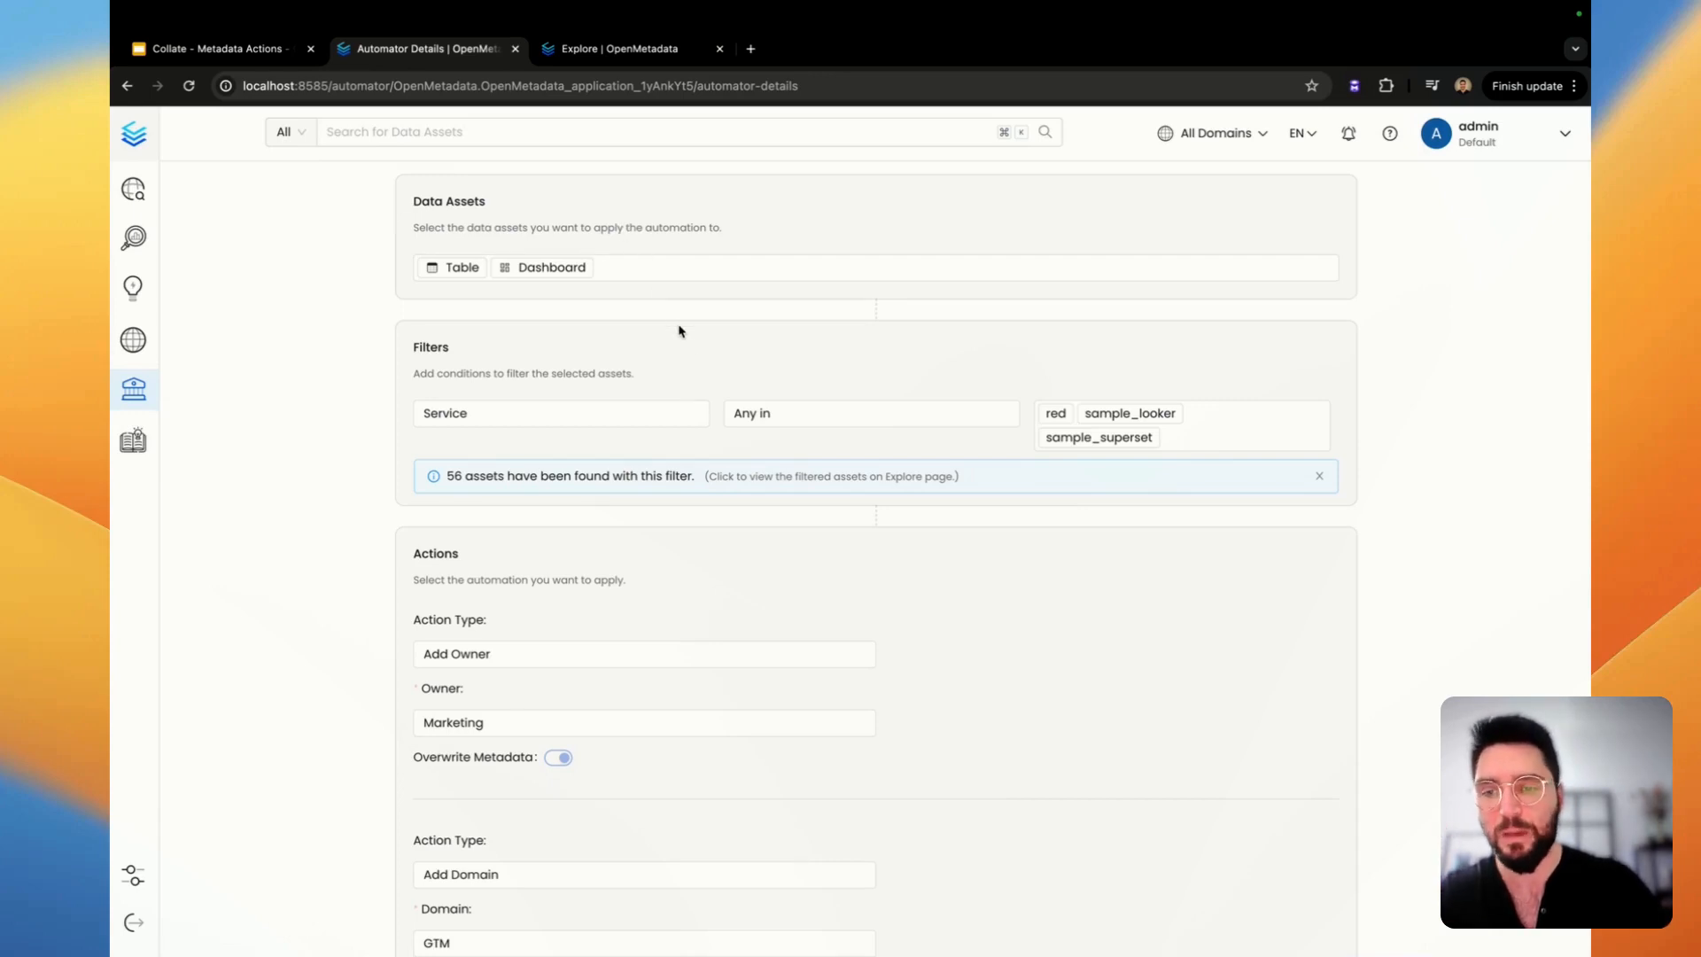
scroll(778, 582, "down", 2)
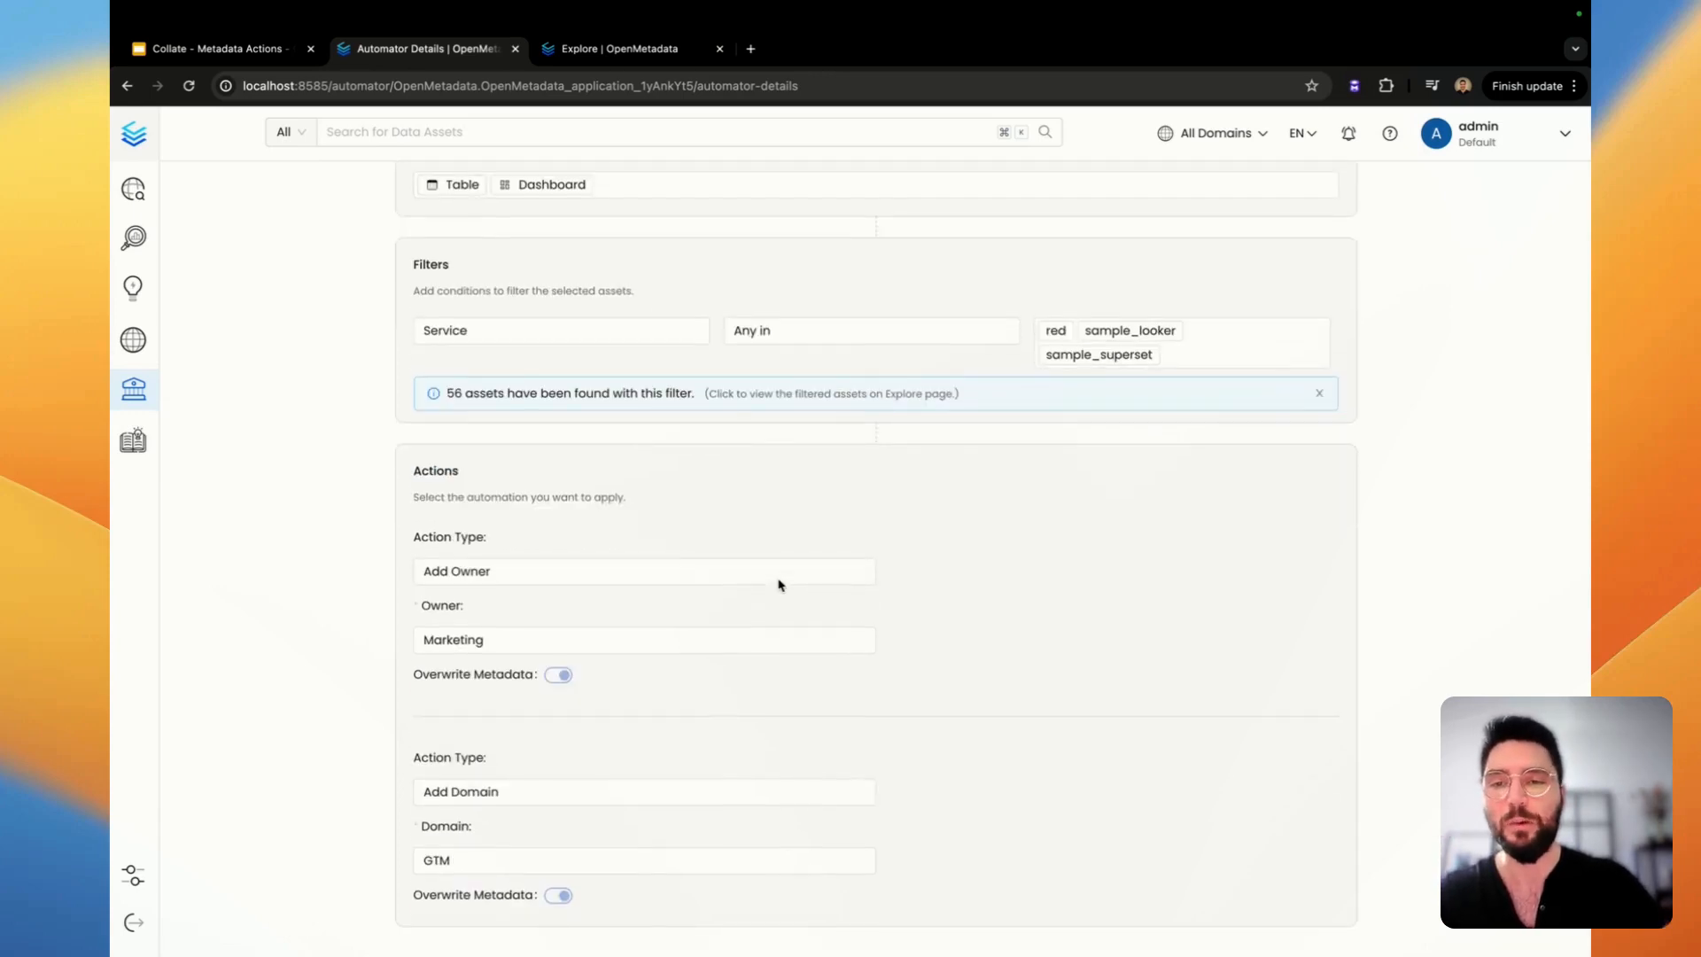
scroll(778, 585, "up", 2)
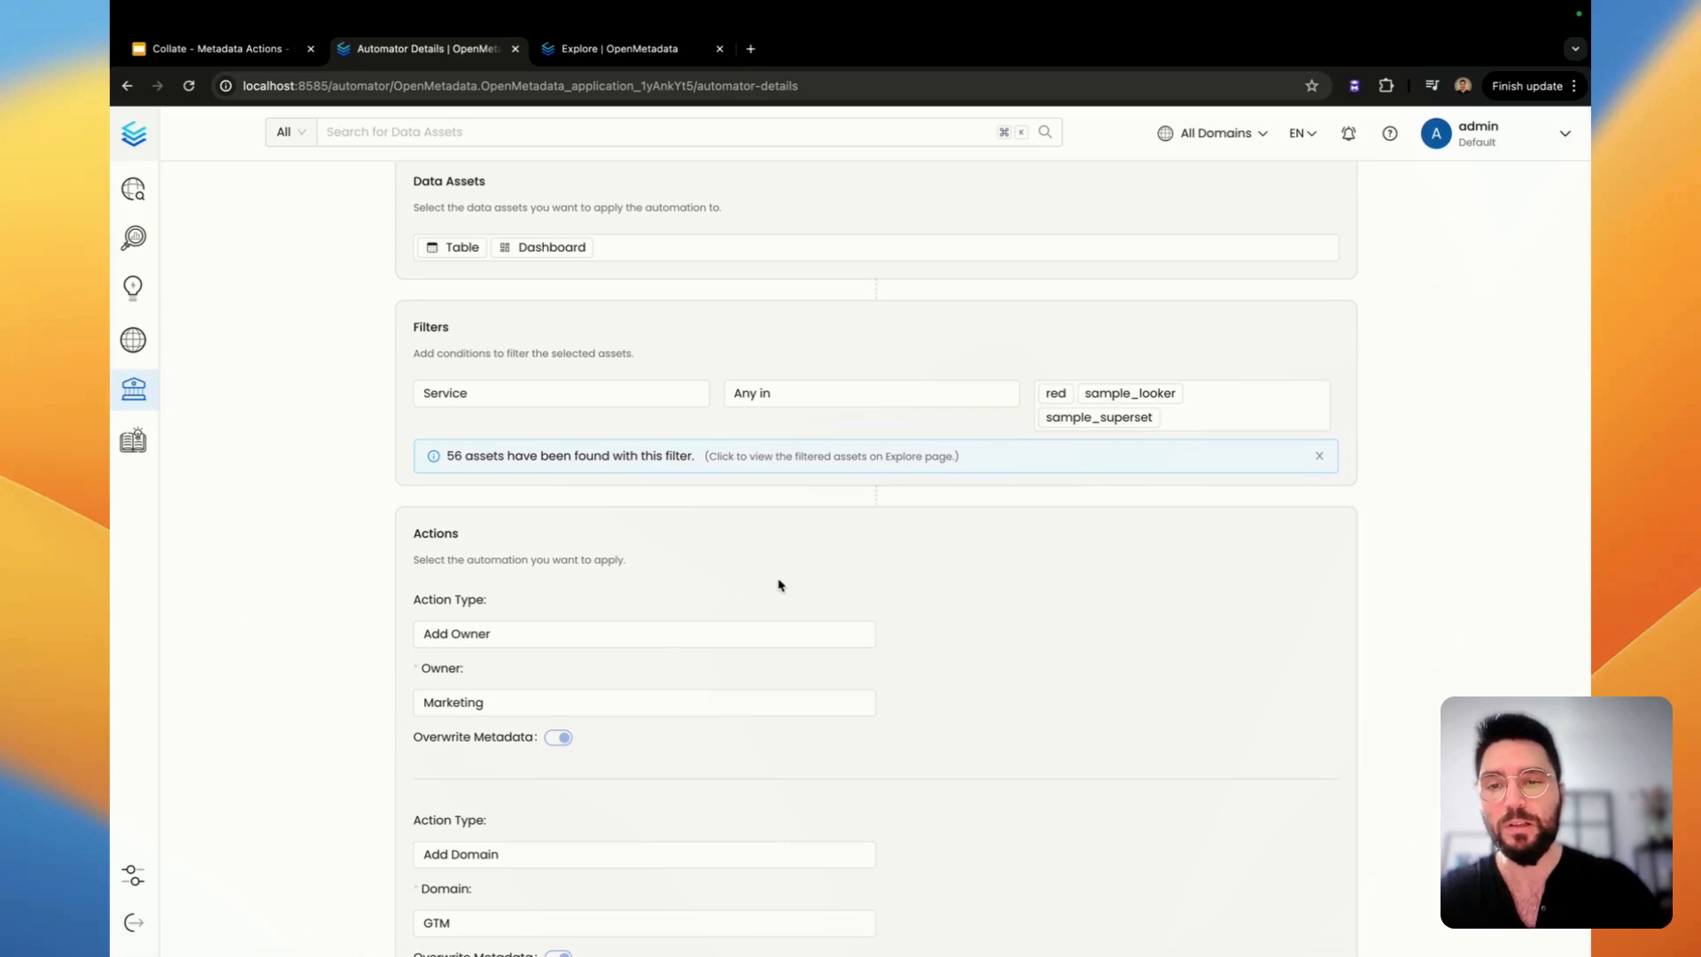
Open the filtered assets on the Explore page and check the owner and domain of the tables and dashboards.
left_click(574, 459)
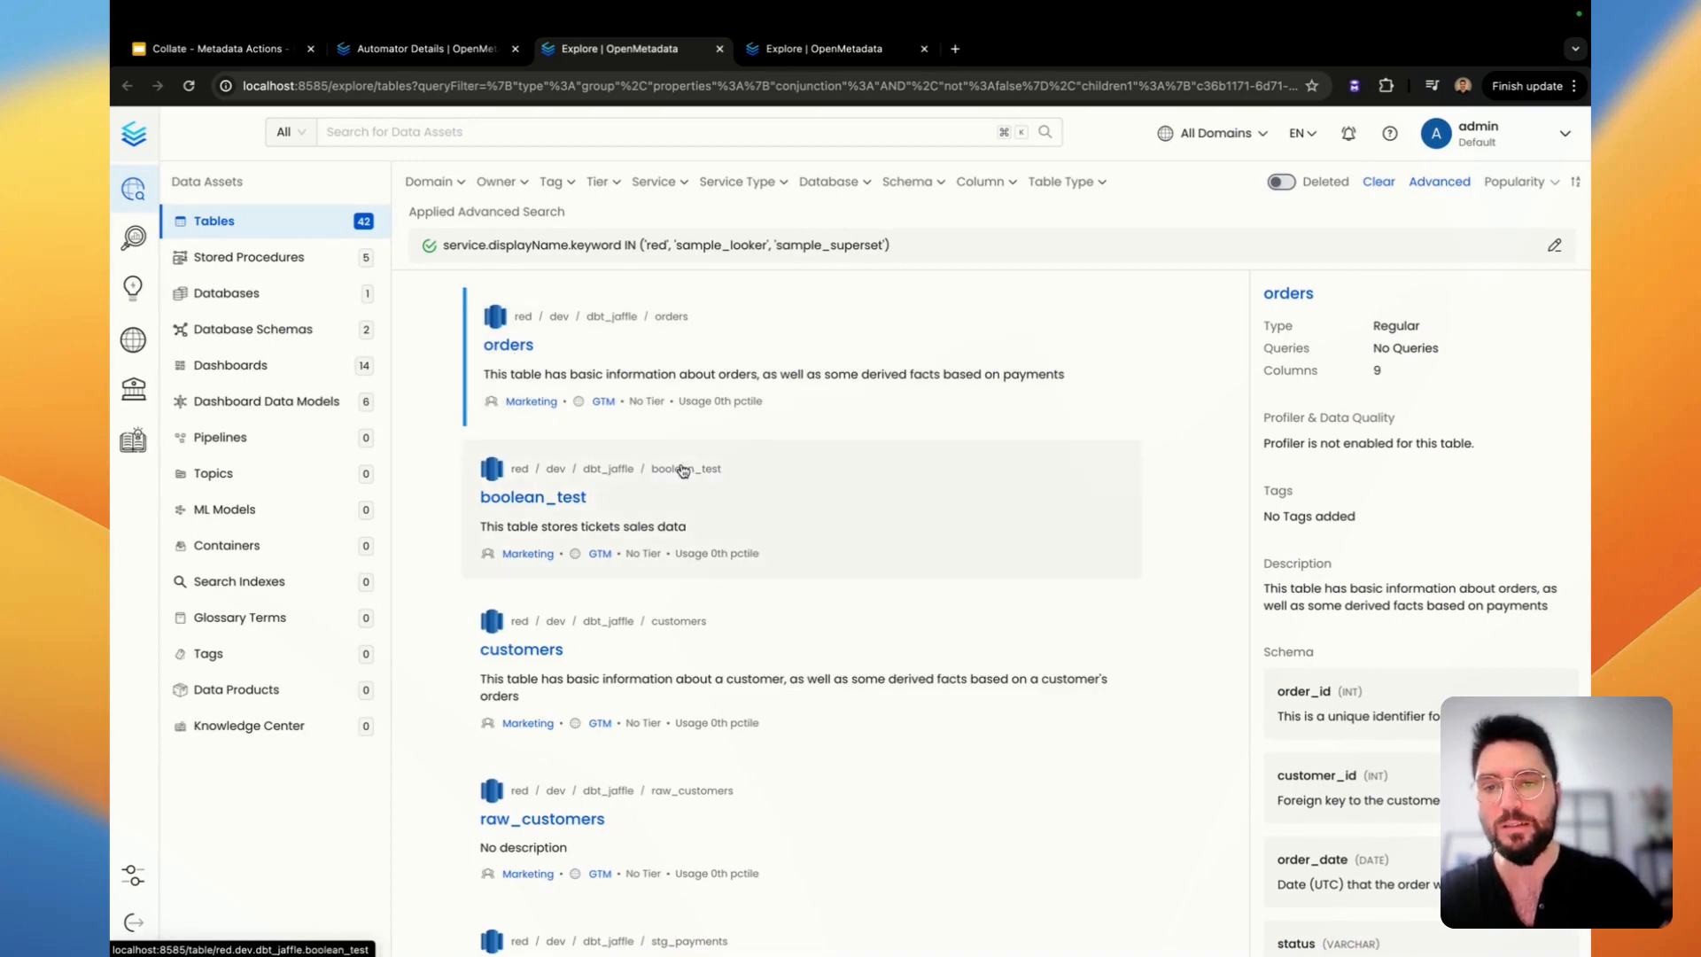
scroll(683, 470, "down", 3)
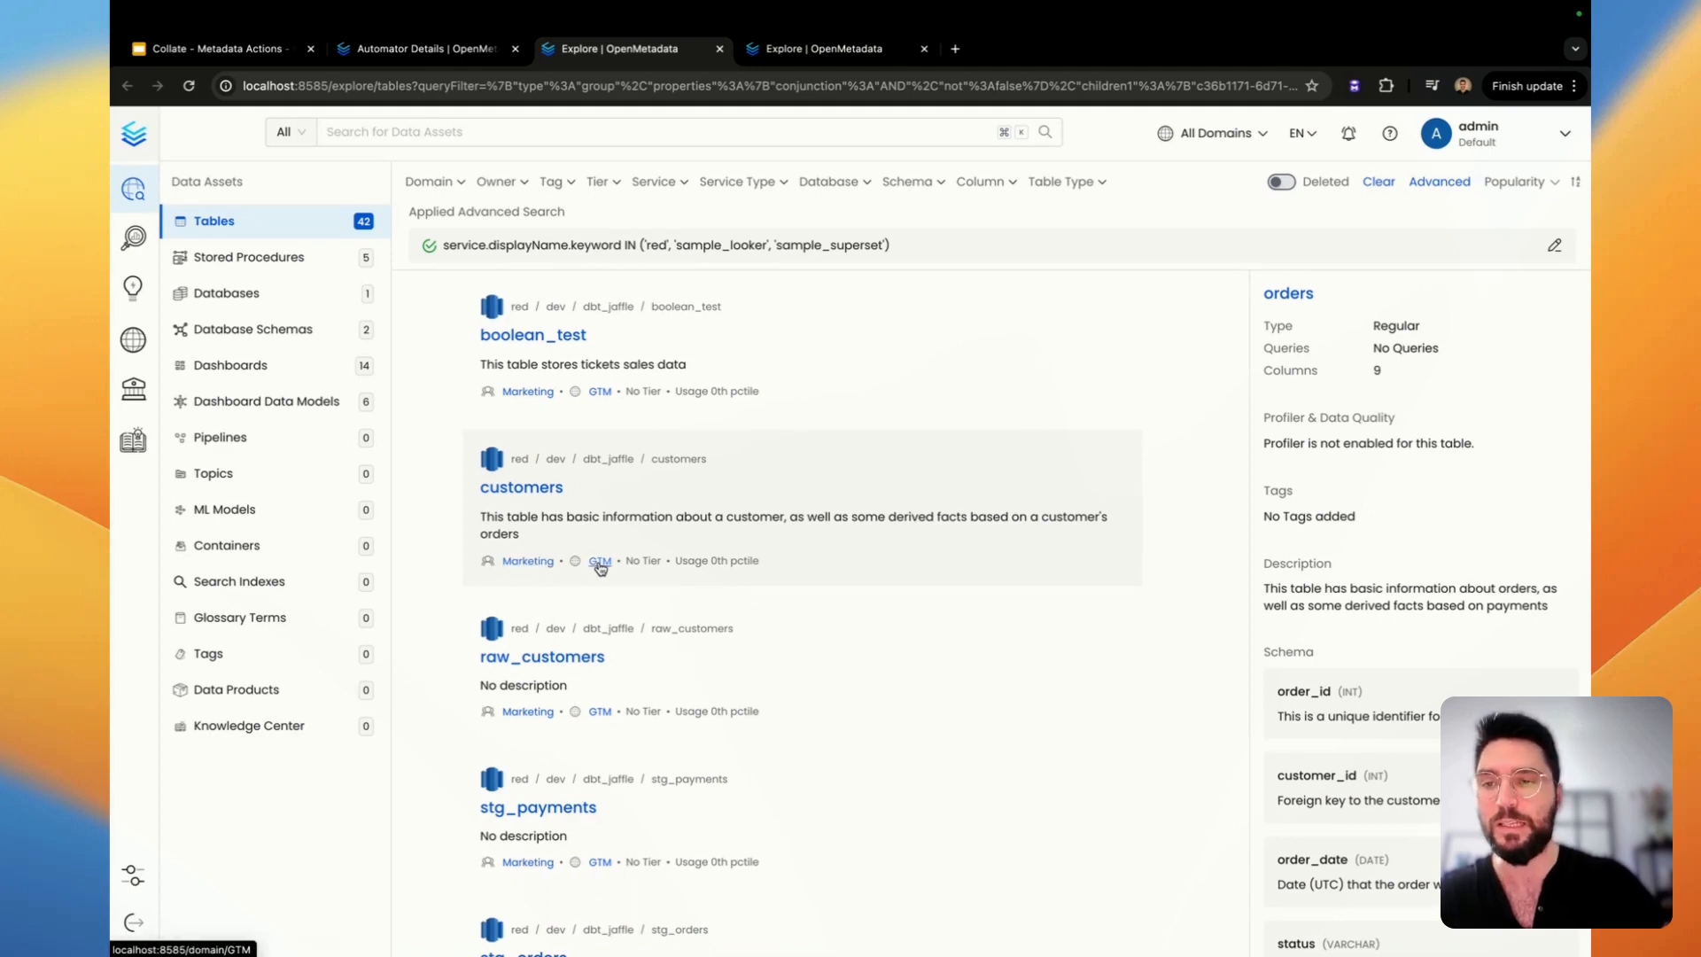
left_click(306, 372)
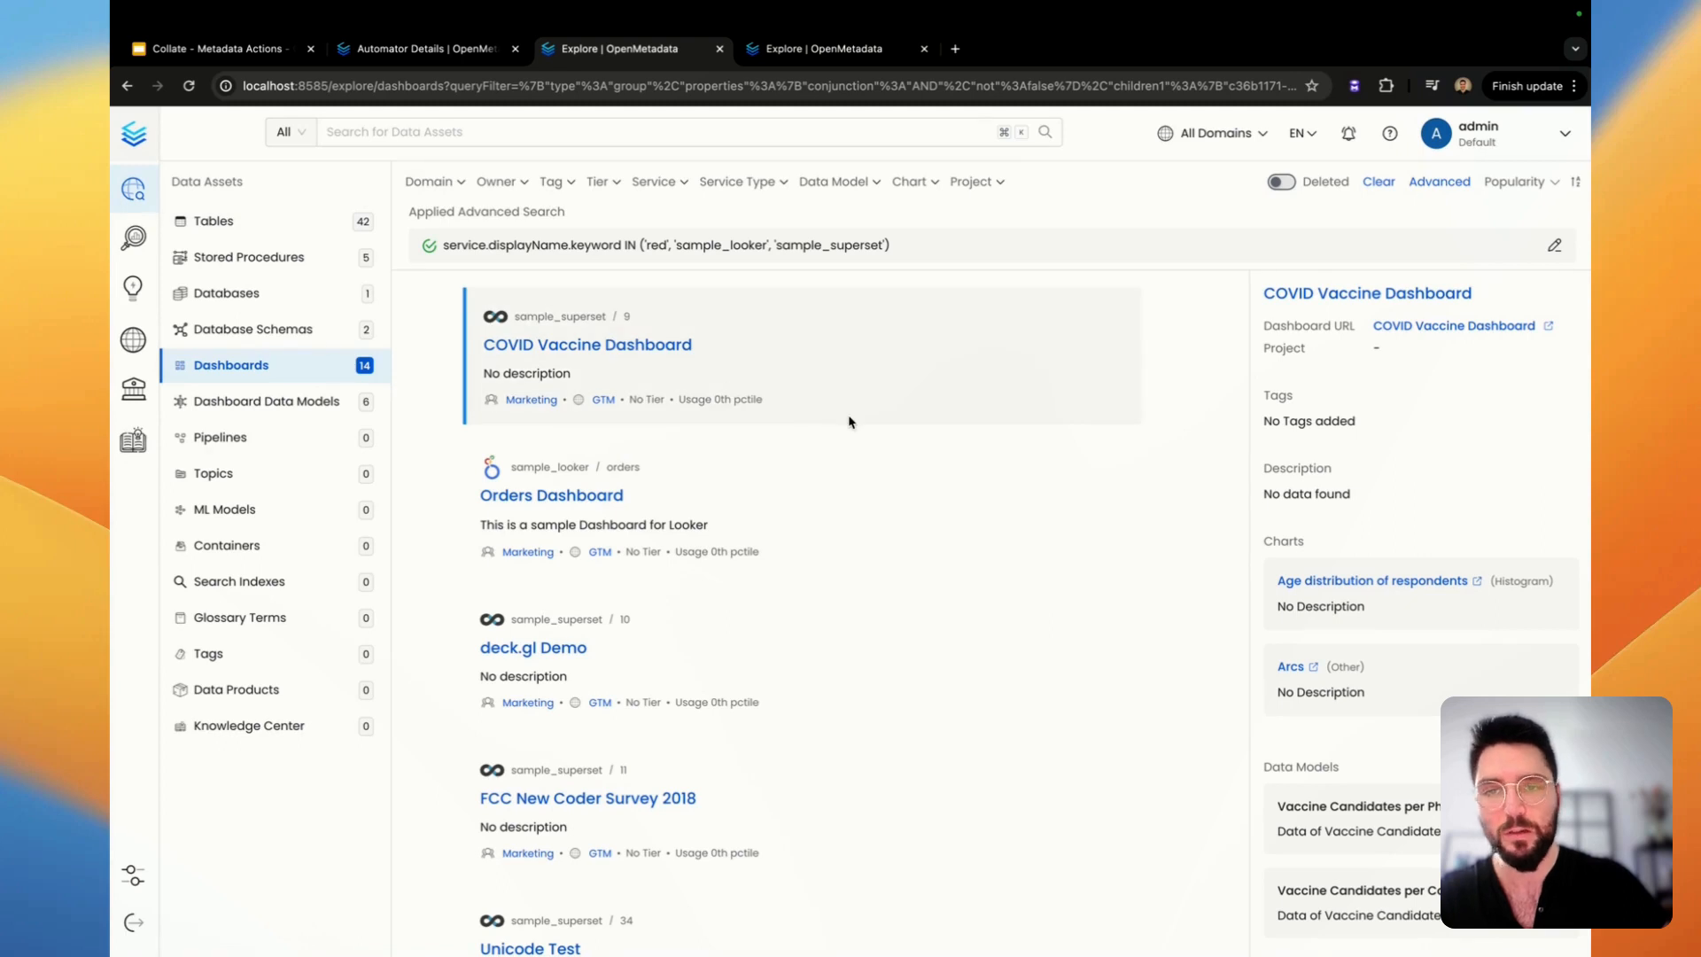
scroll(802, 460, "down", 3)
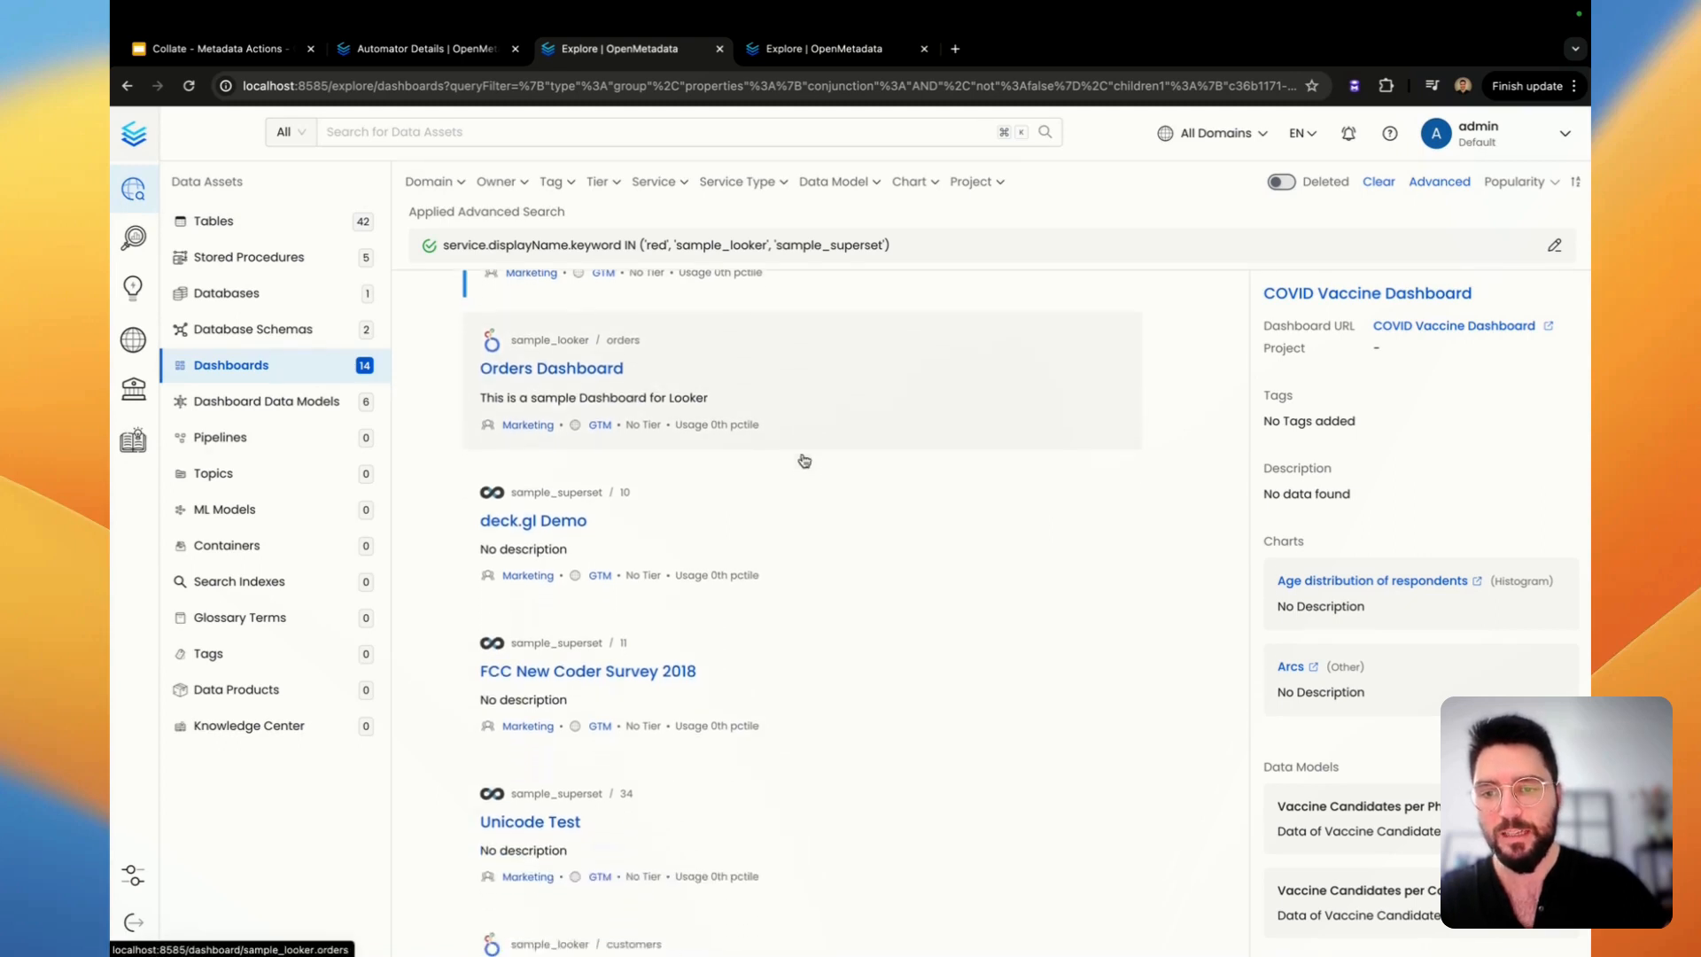
scroll(804, 460, "up", 2)
scroll(803, 460, "up", 1)
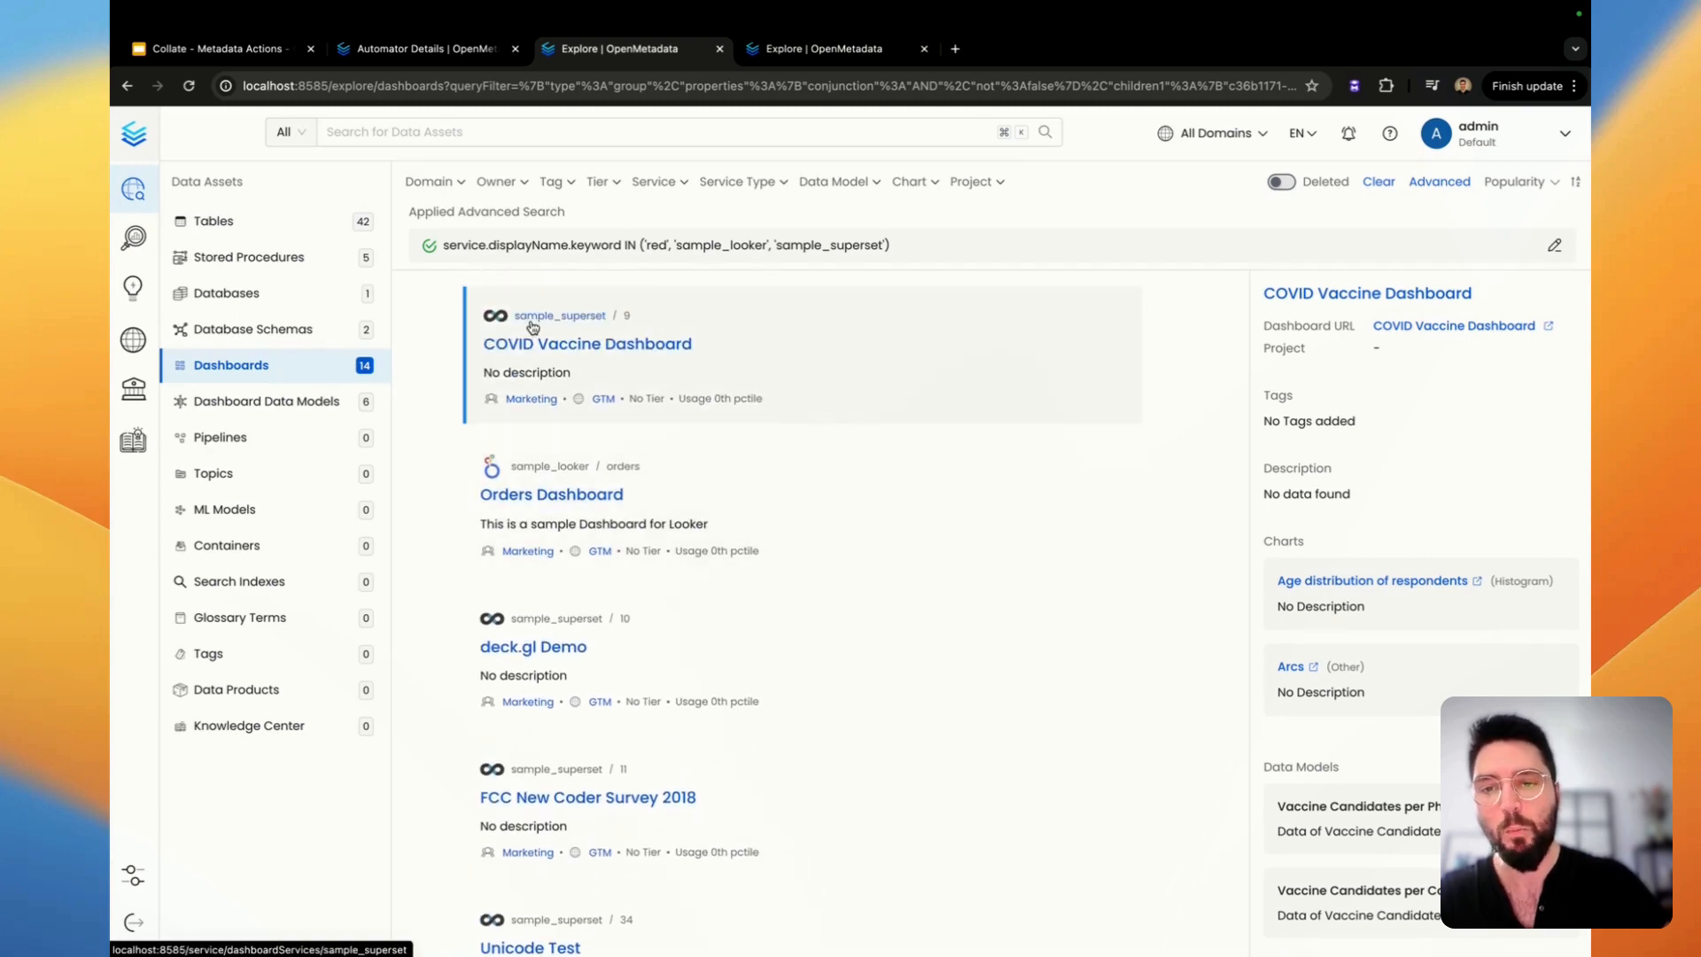
Return to the Add Domain & Owner automator details and check the status of its recent runs.
left_click(465, 51)
scroll(638, 278, "up", 2)
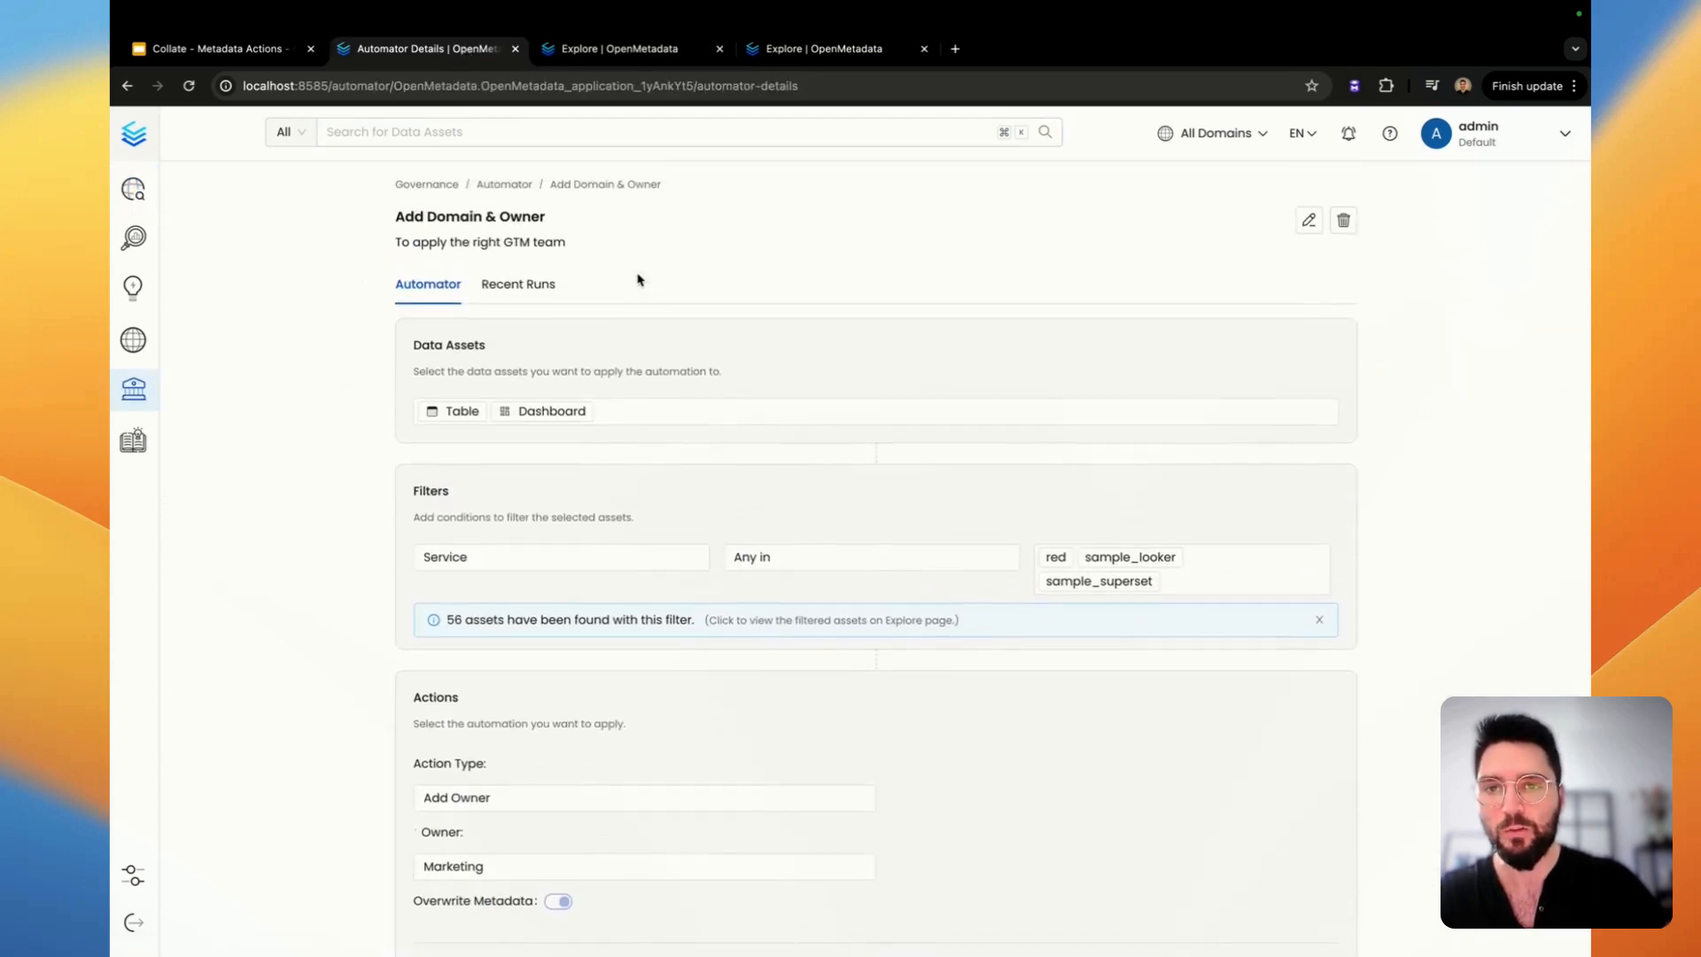
left_click(528, 309)
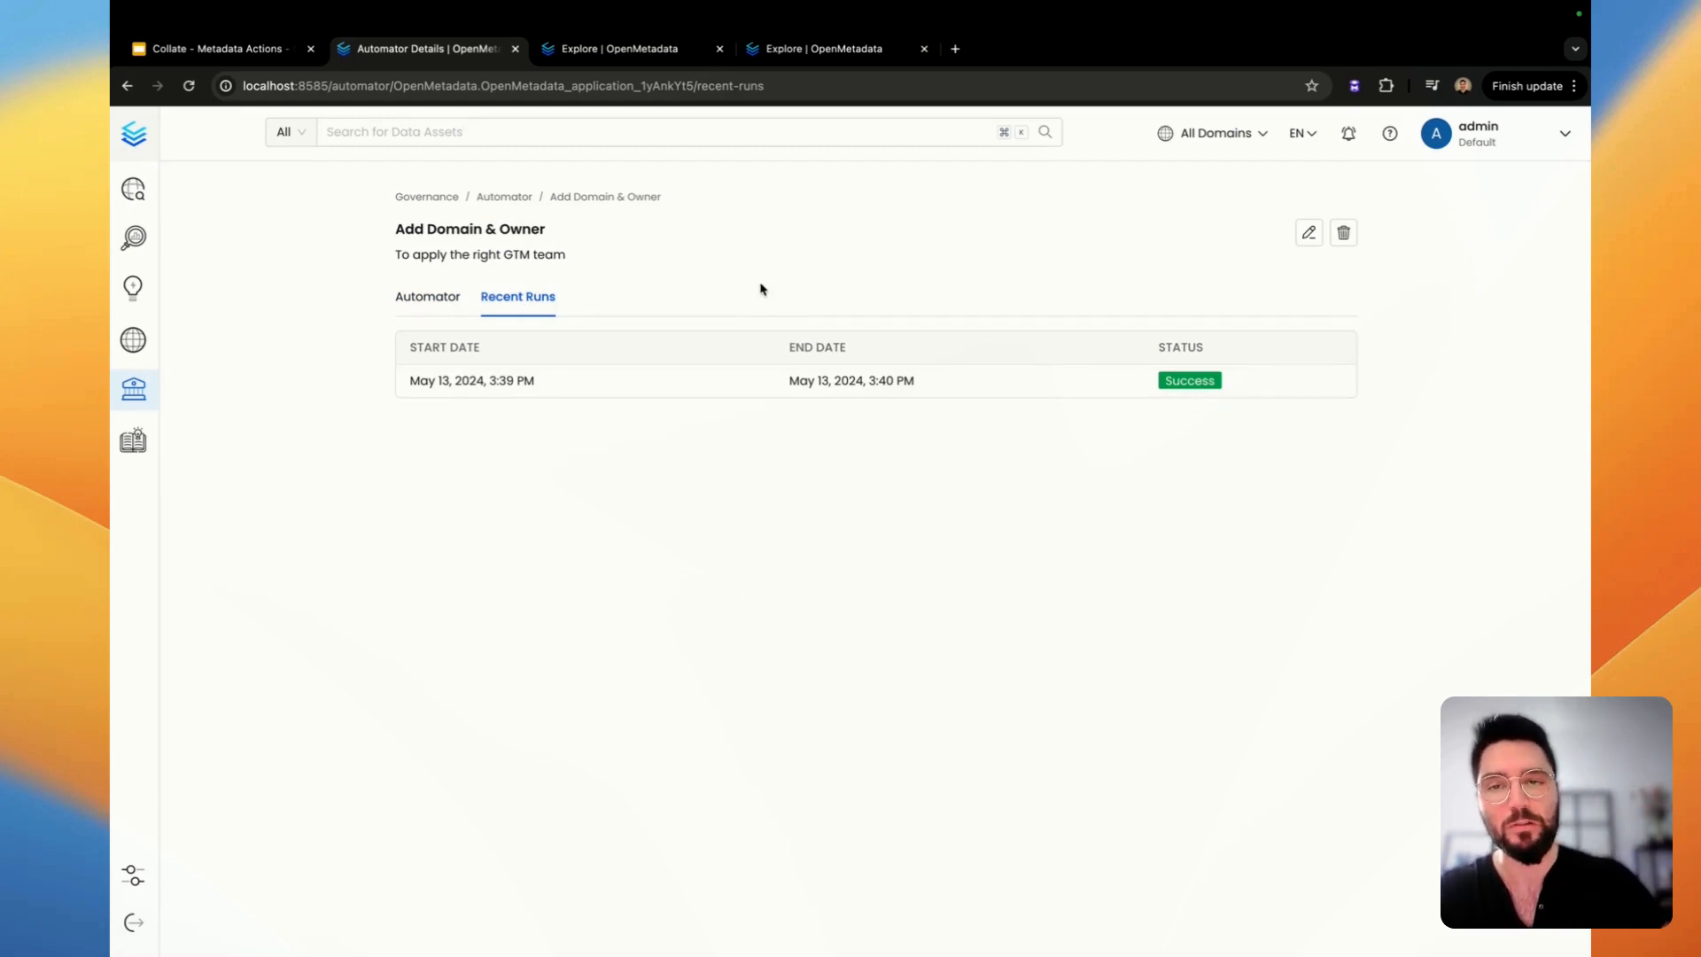
left_click(1189, 381)
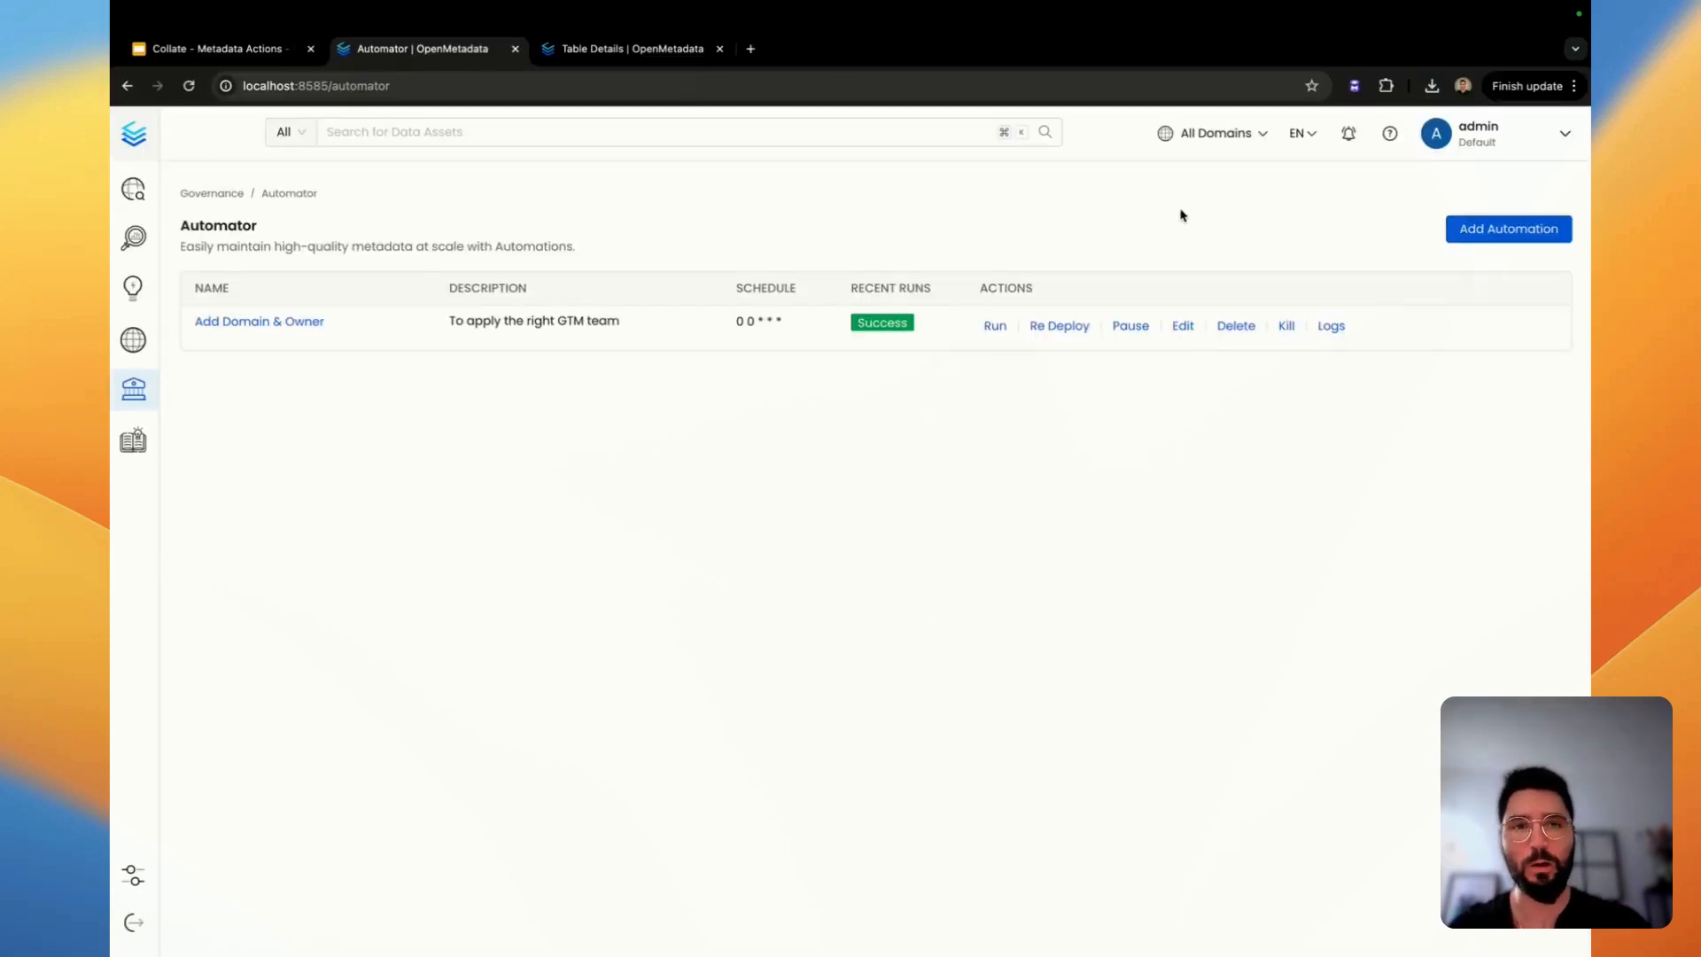
Start a new automation named "Update customer_id" with the description "To add tags, glossary terms and descriptions".
left_click(1504, 232)
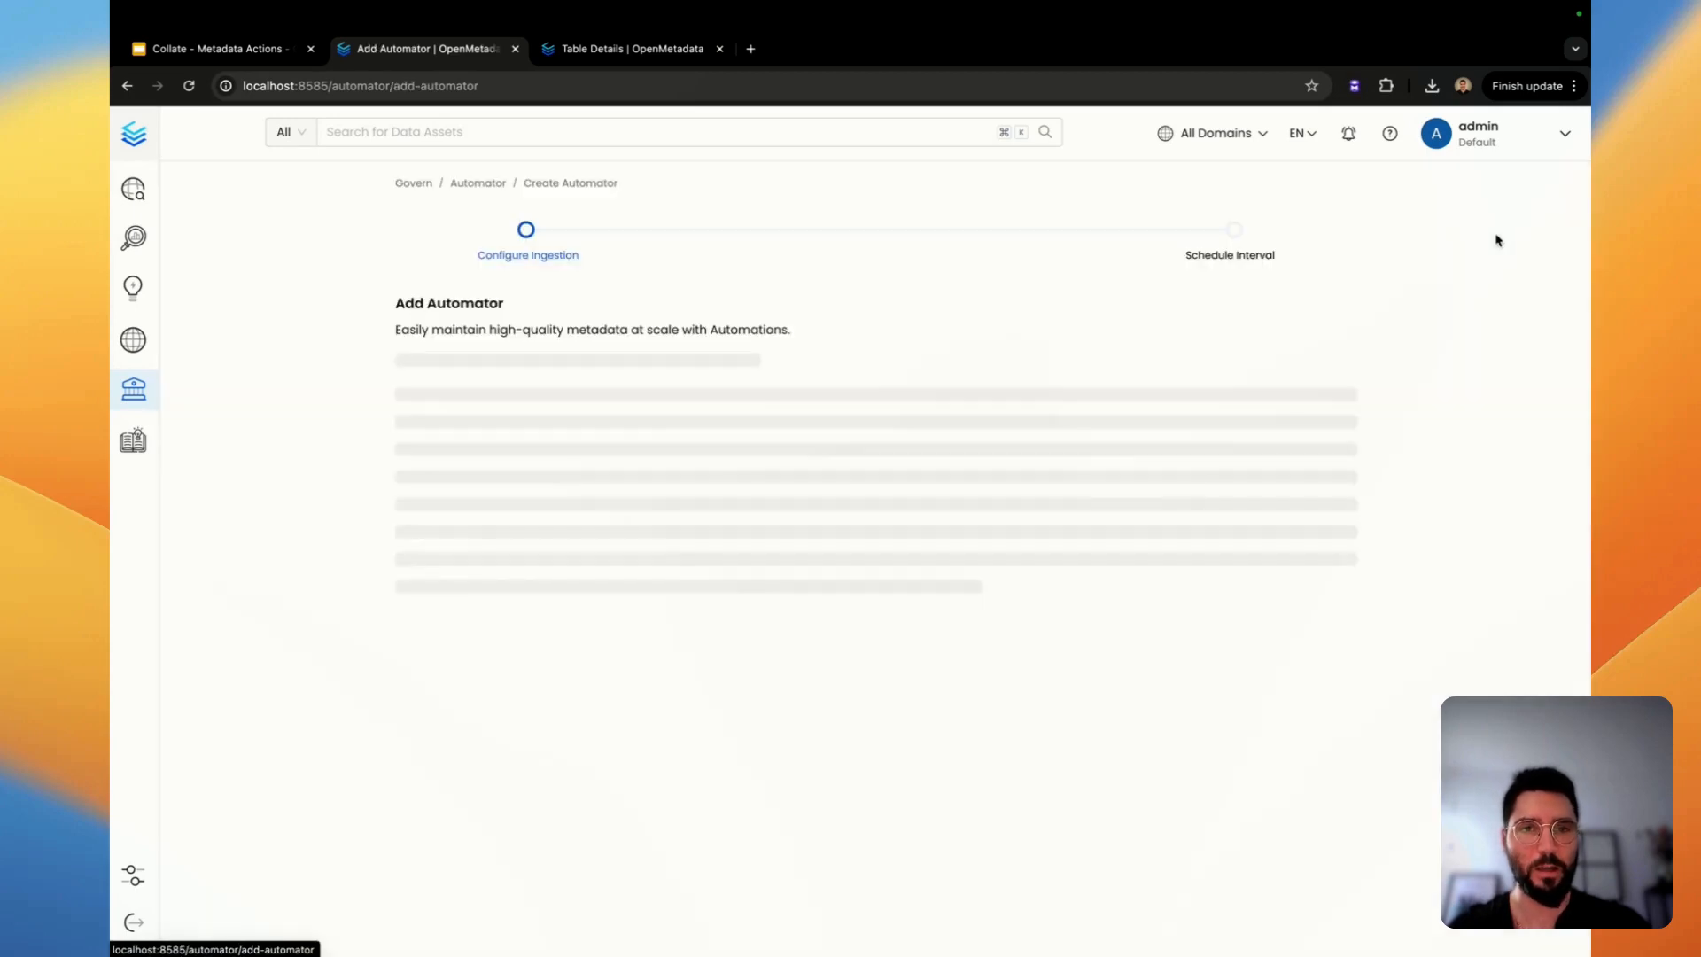
left_click(643, 401)
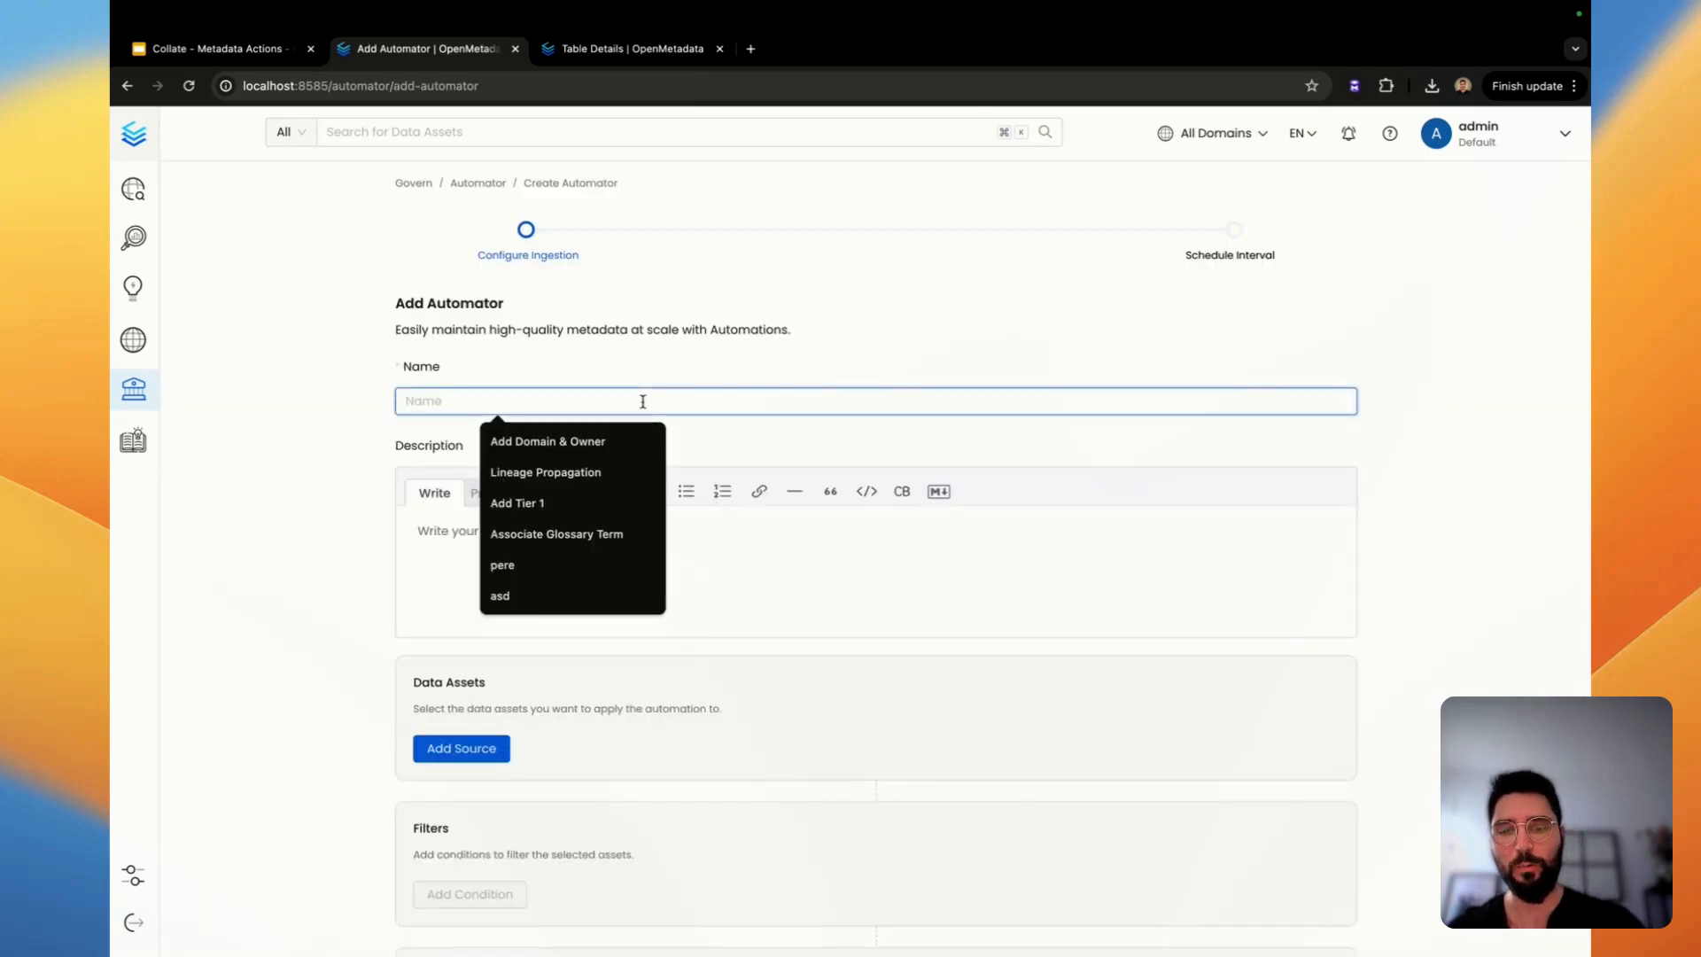
type("UPdate")
key("alt+BackSpace")
type("Update")
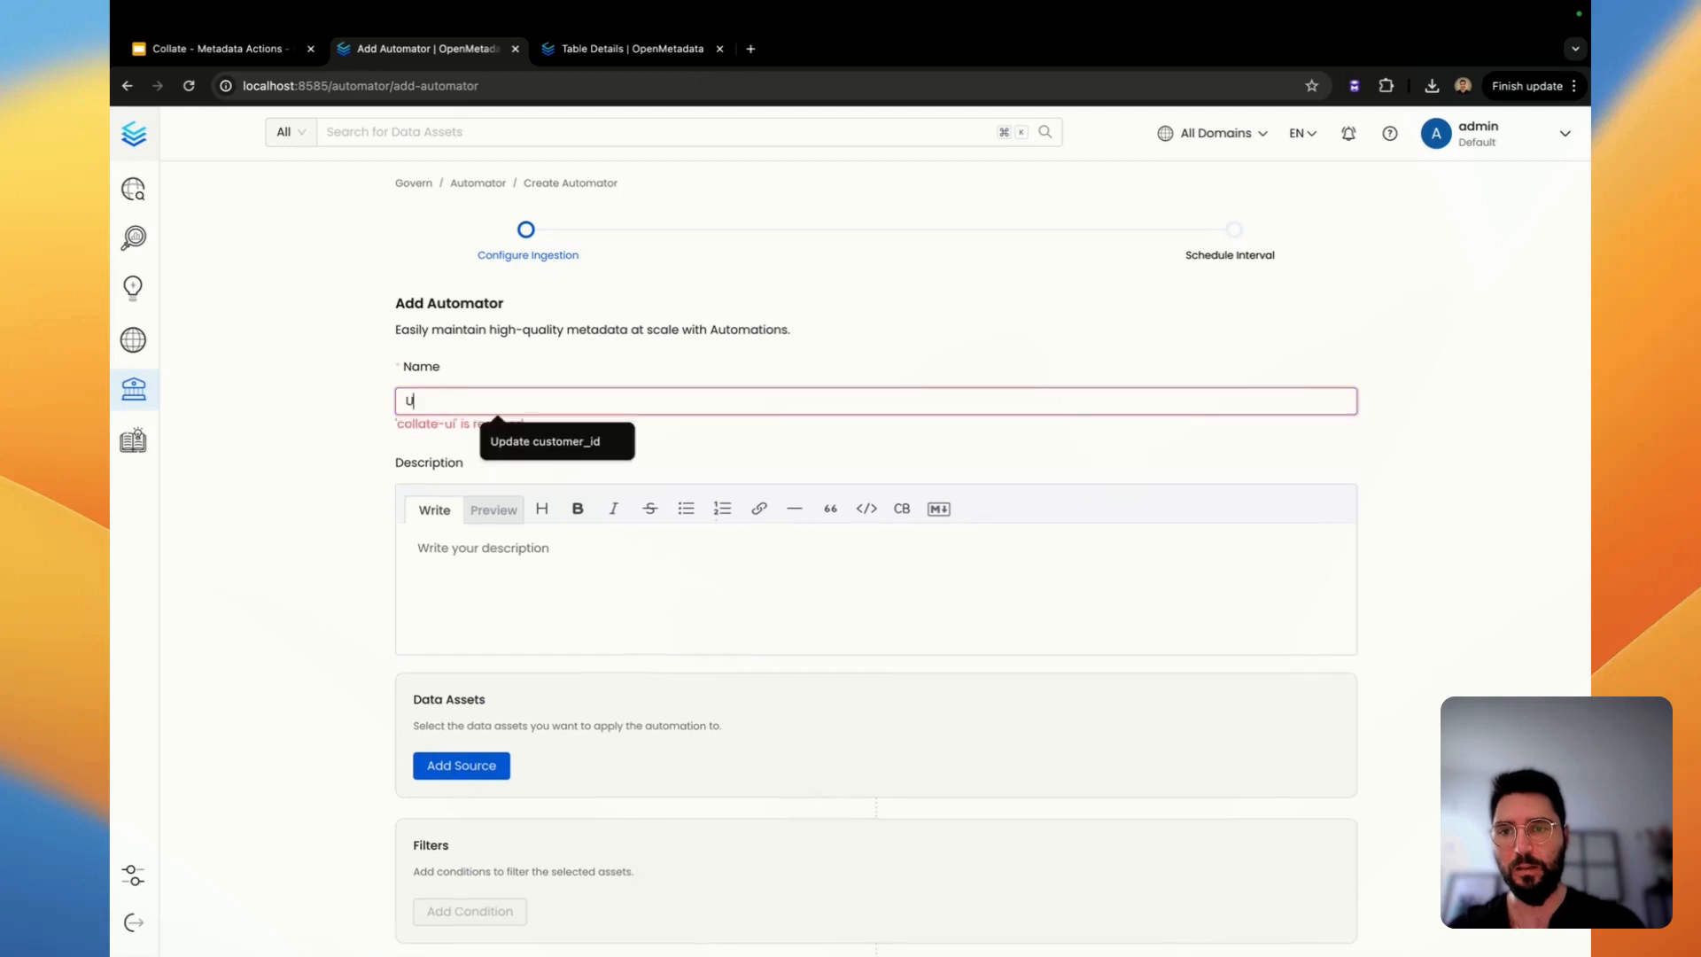
left_click(613, 443)
left_click(561, 545)
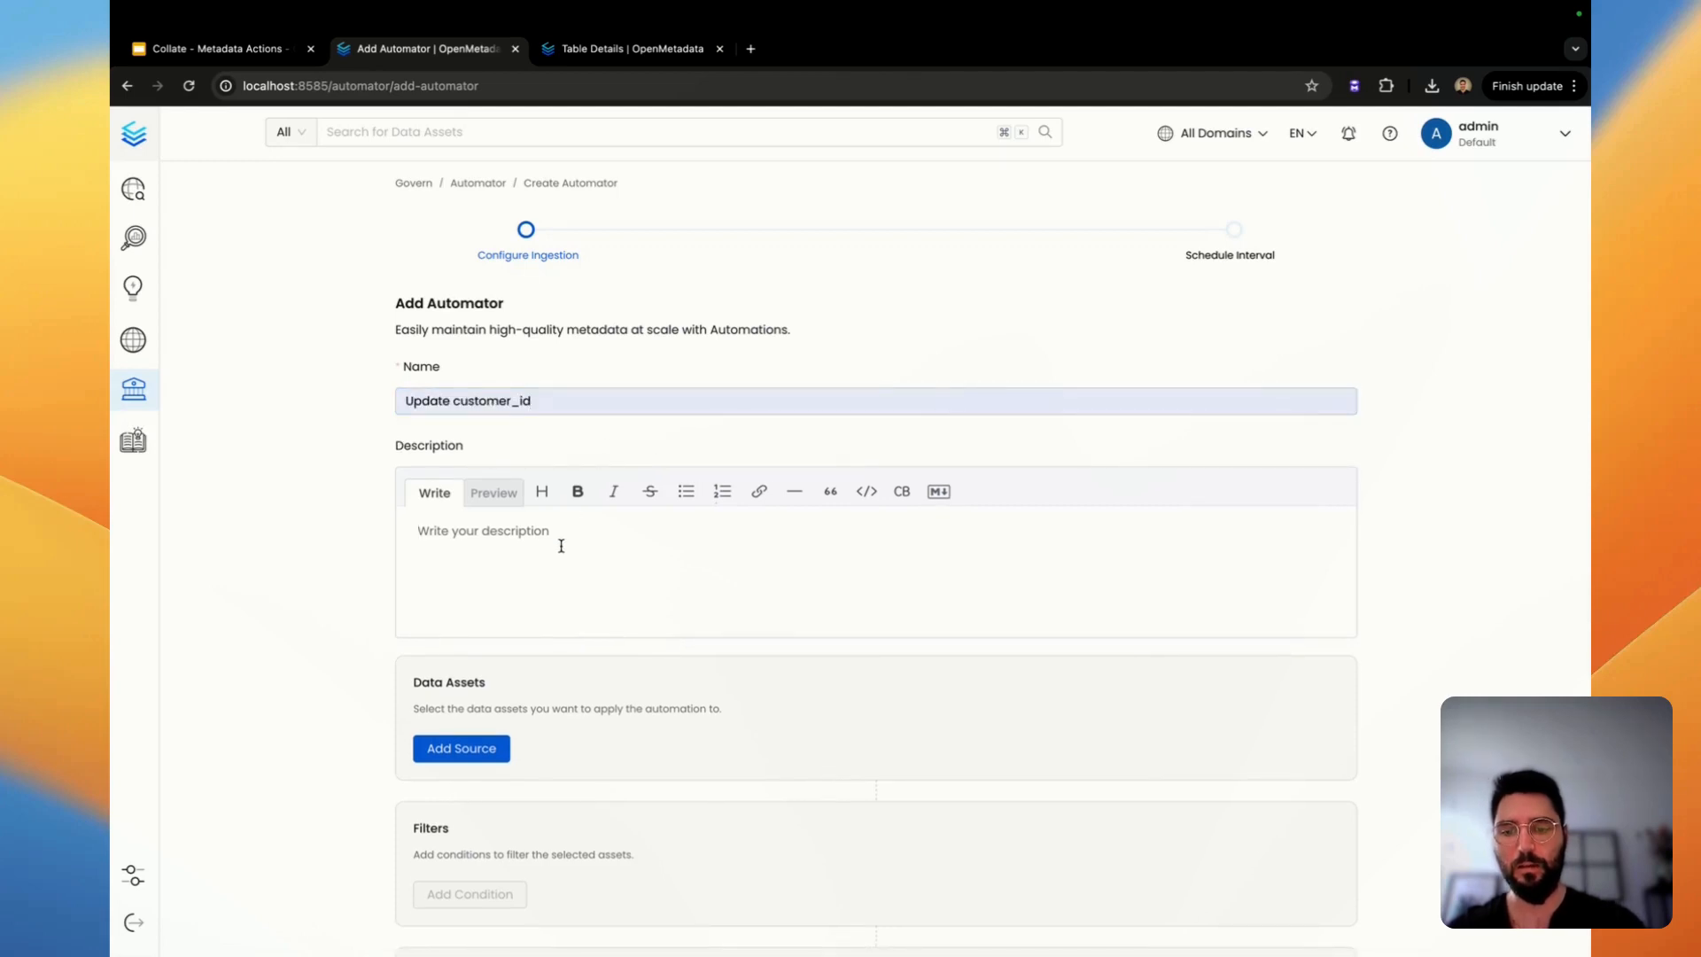
type("To add tags, glossar")
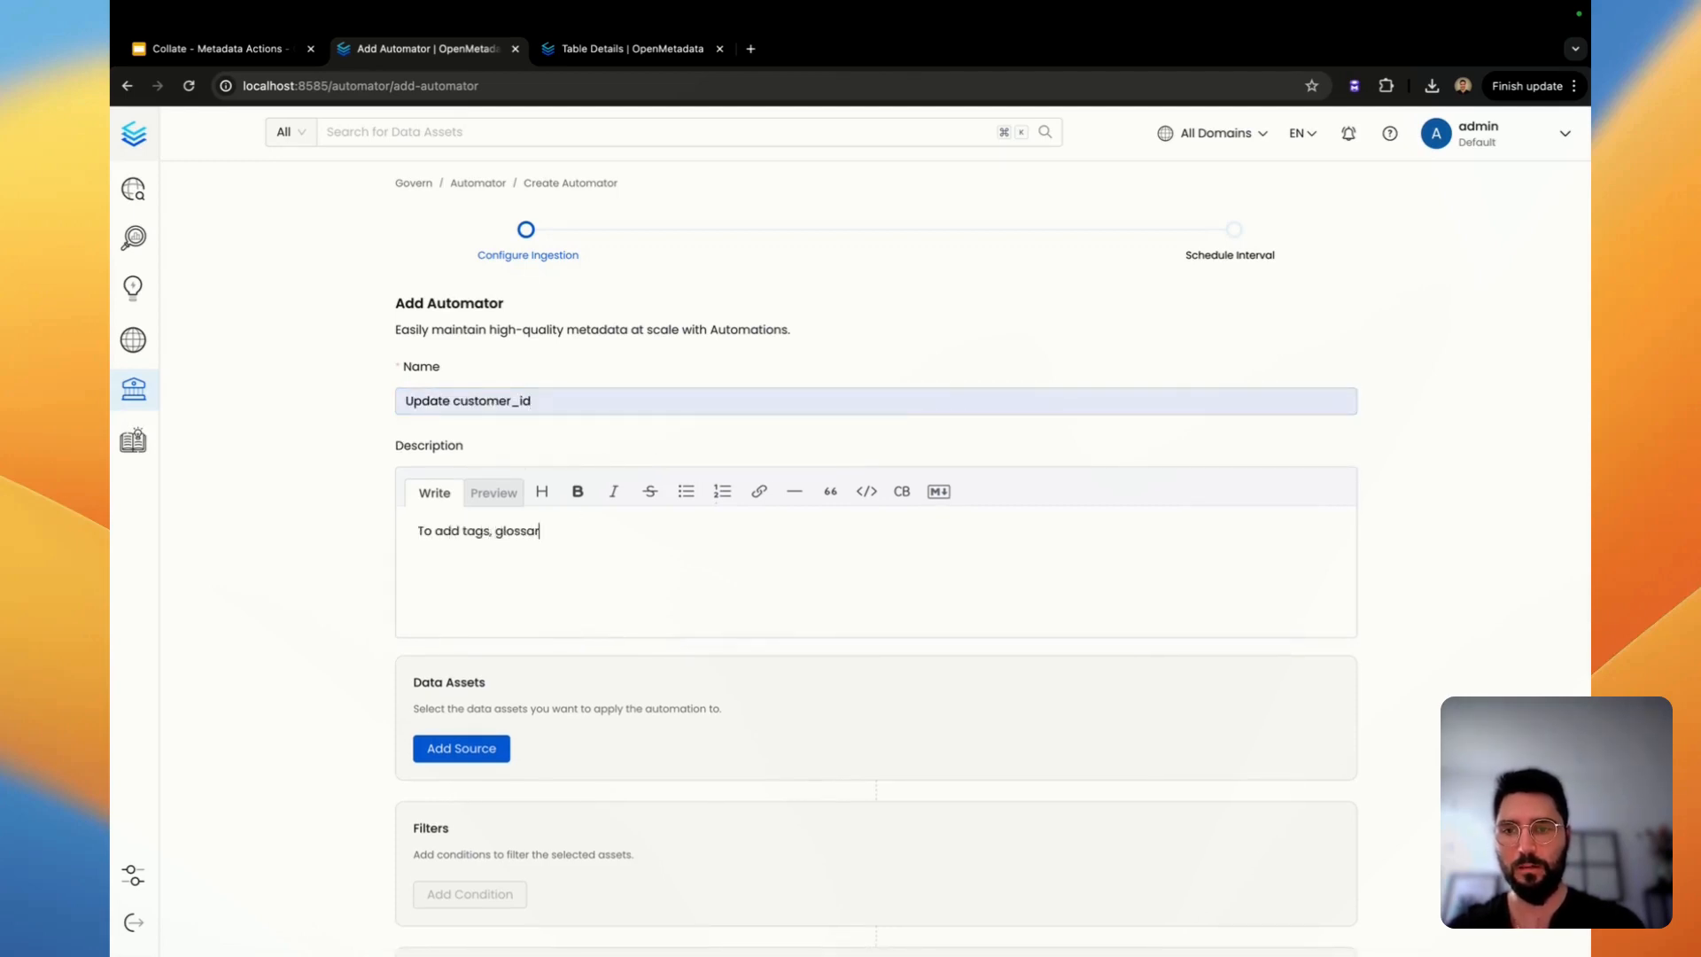
type("y terms and descriptions")
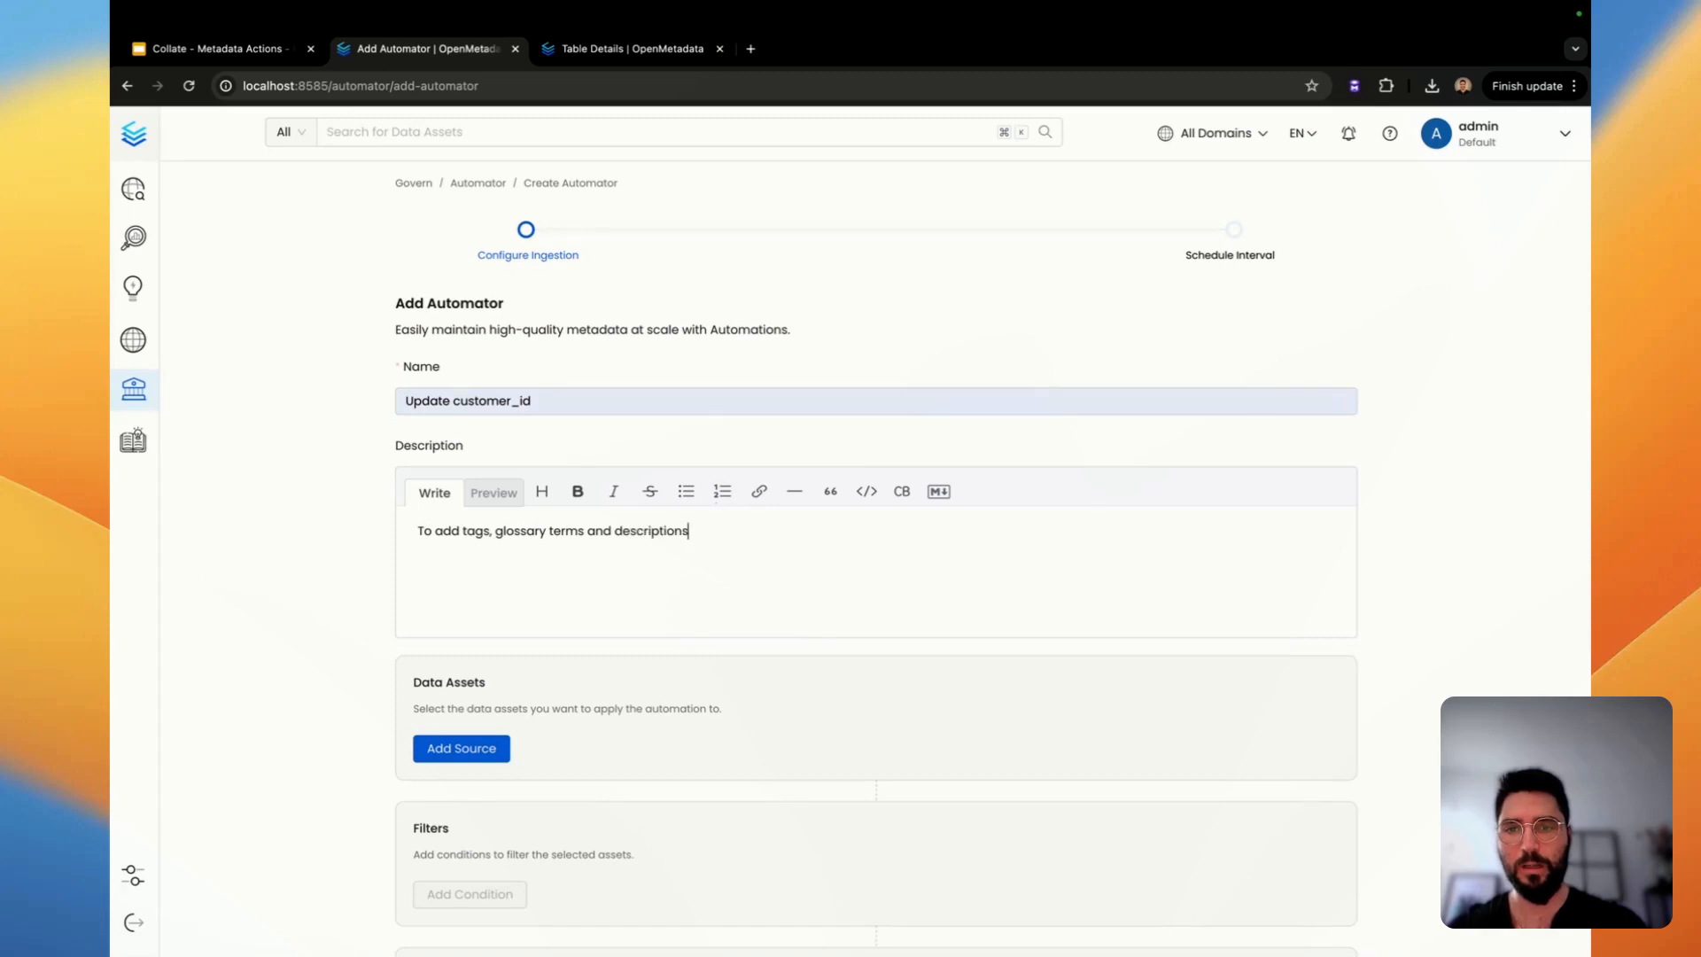
Add Table as the data asset type the automation applies to.
scroll(630, 654, "down", 2)
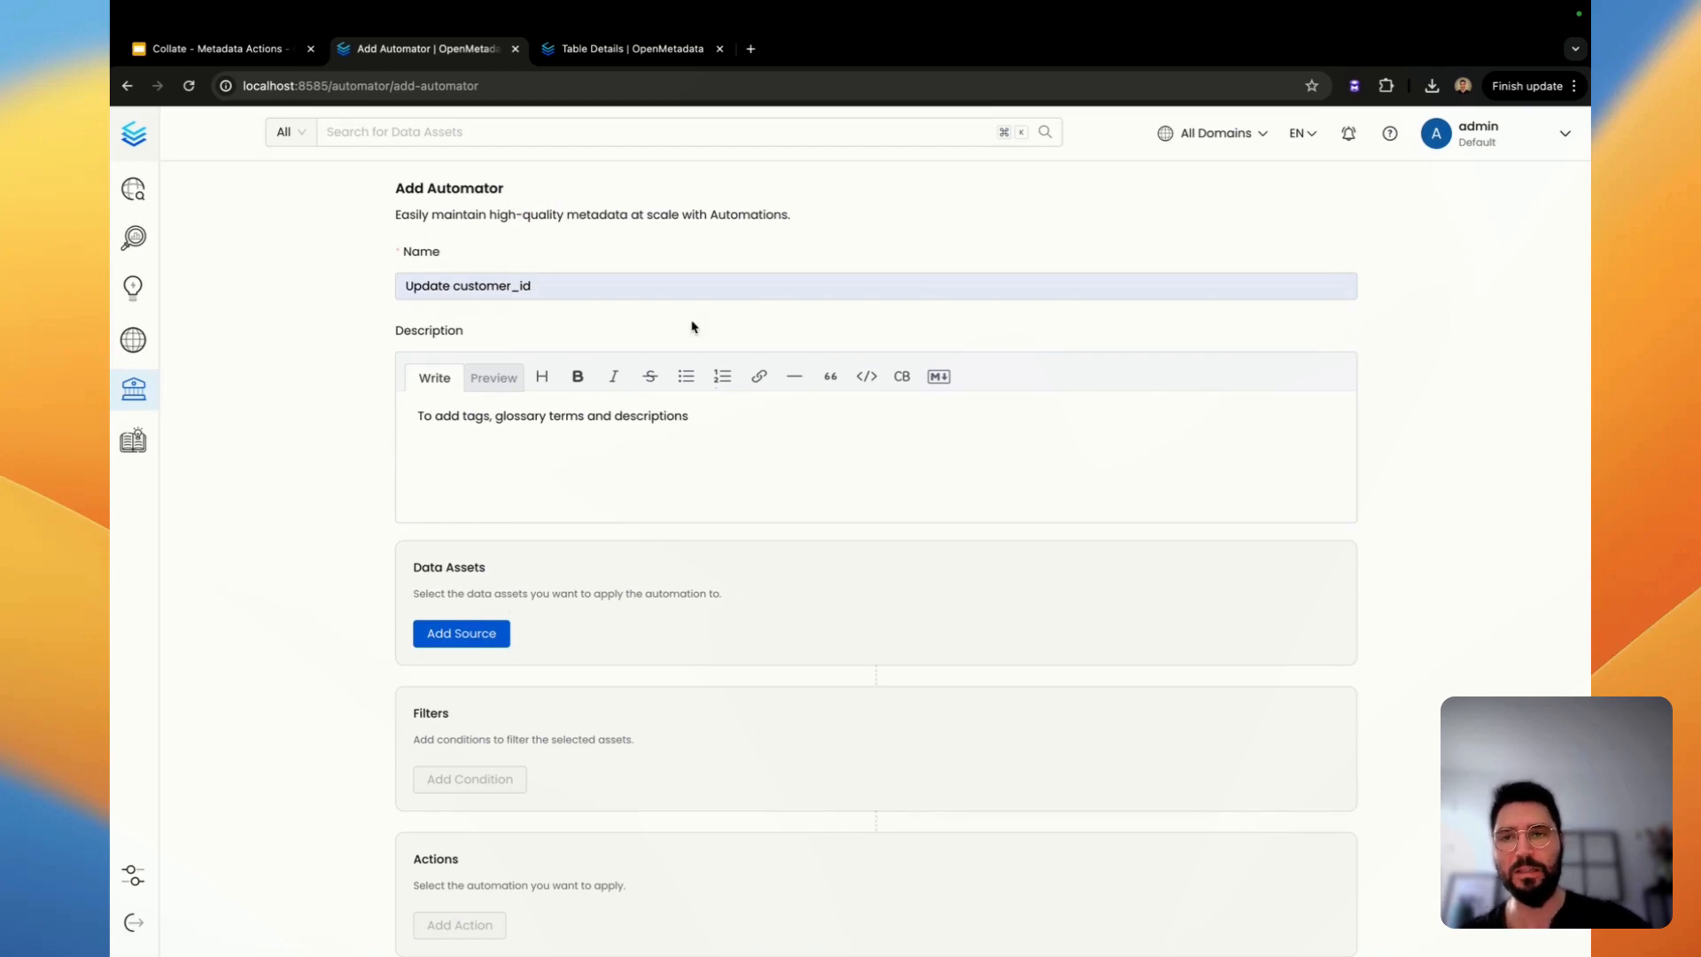
scroll(694, 328, "down", 1)
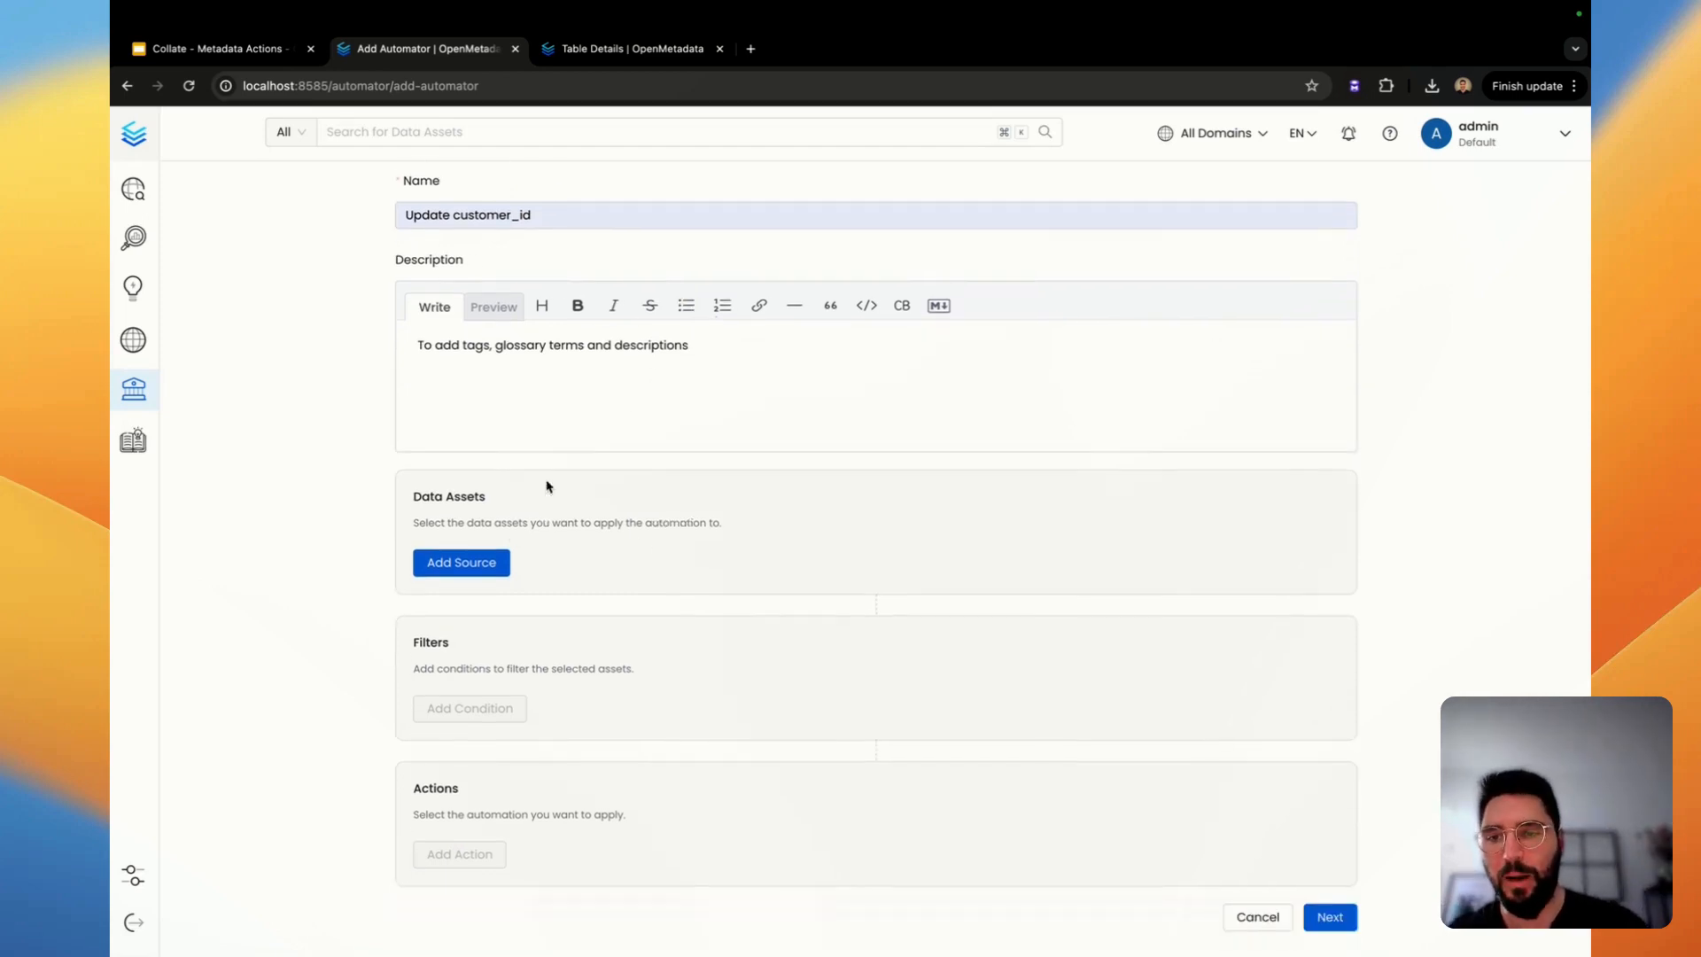
left_click(461, 562)
scroll(608, 733, "down", 3)
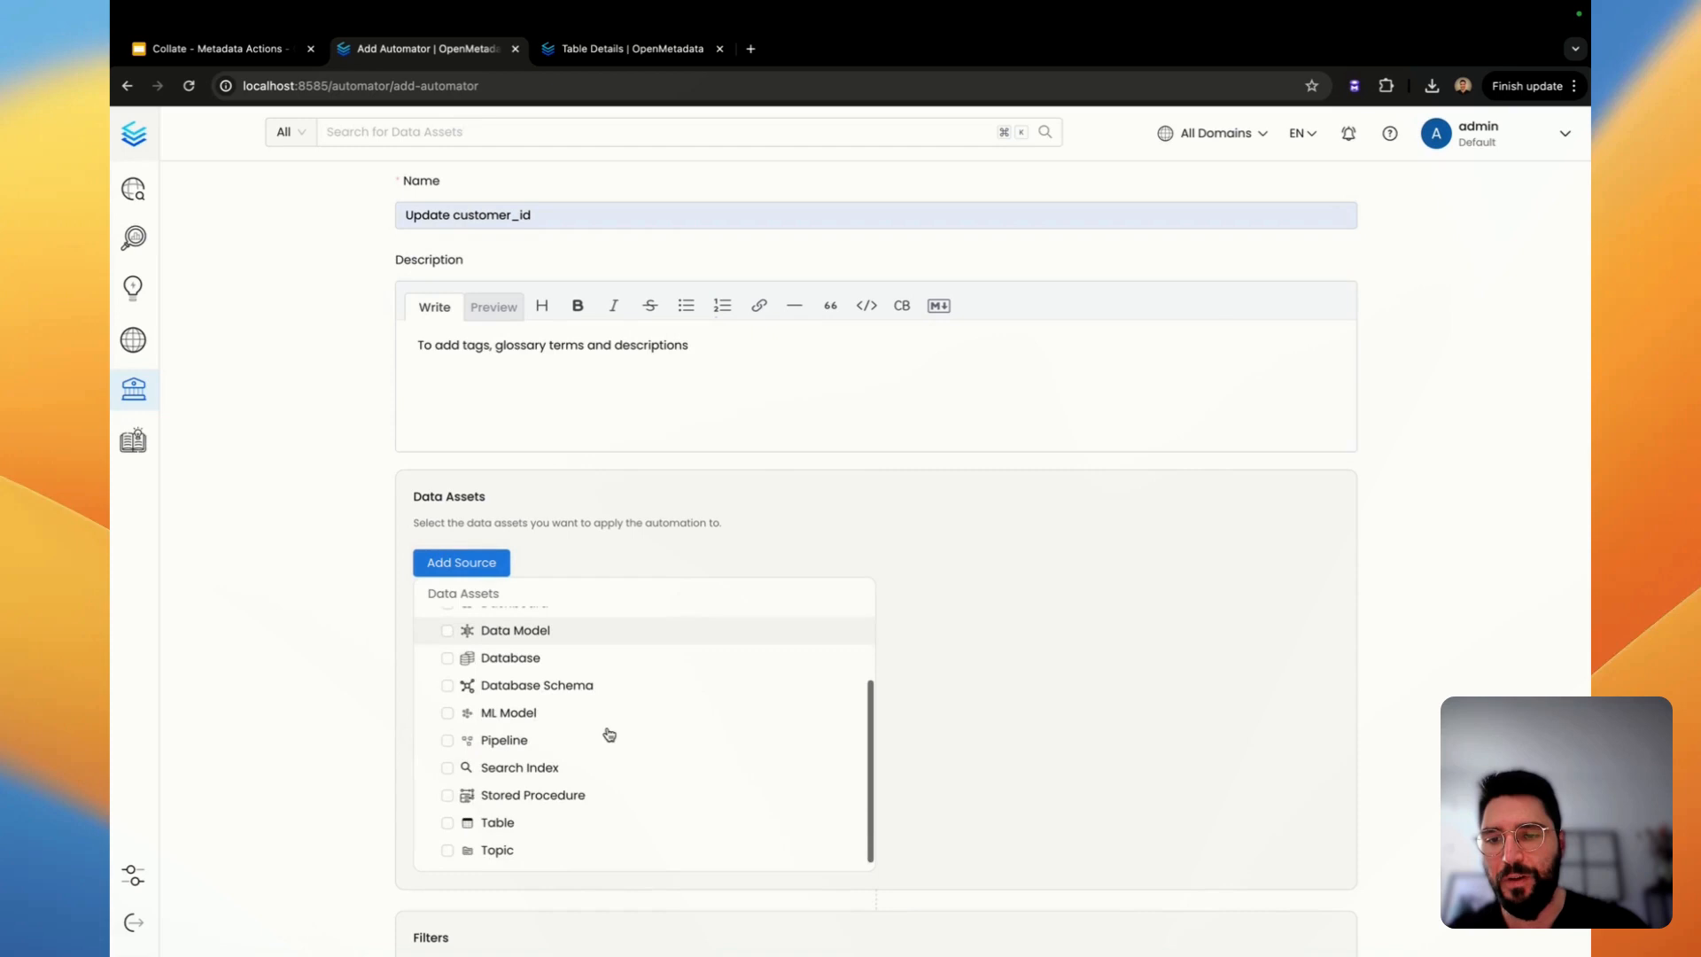
left_click(517, 824)
left_click(963, 501)
scroll(964, 501, "down", 1)
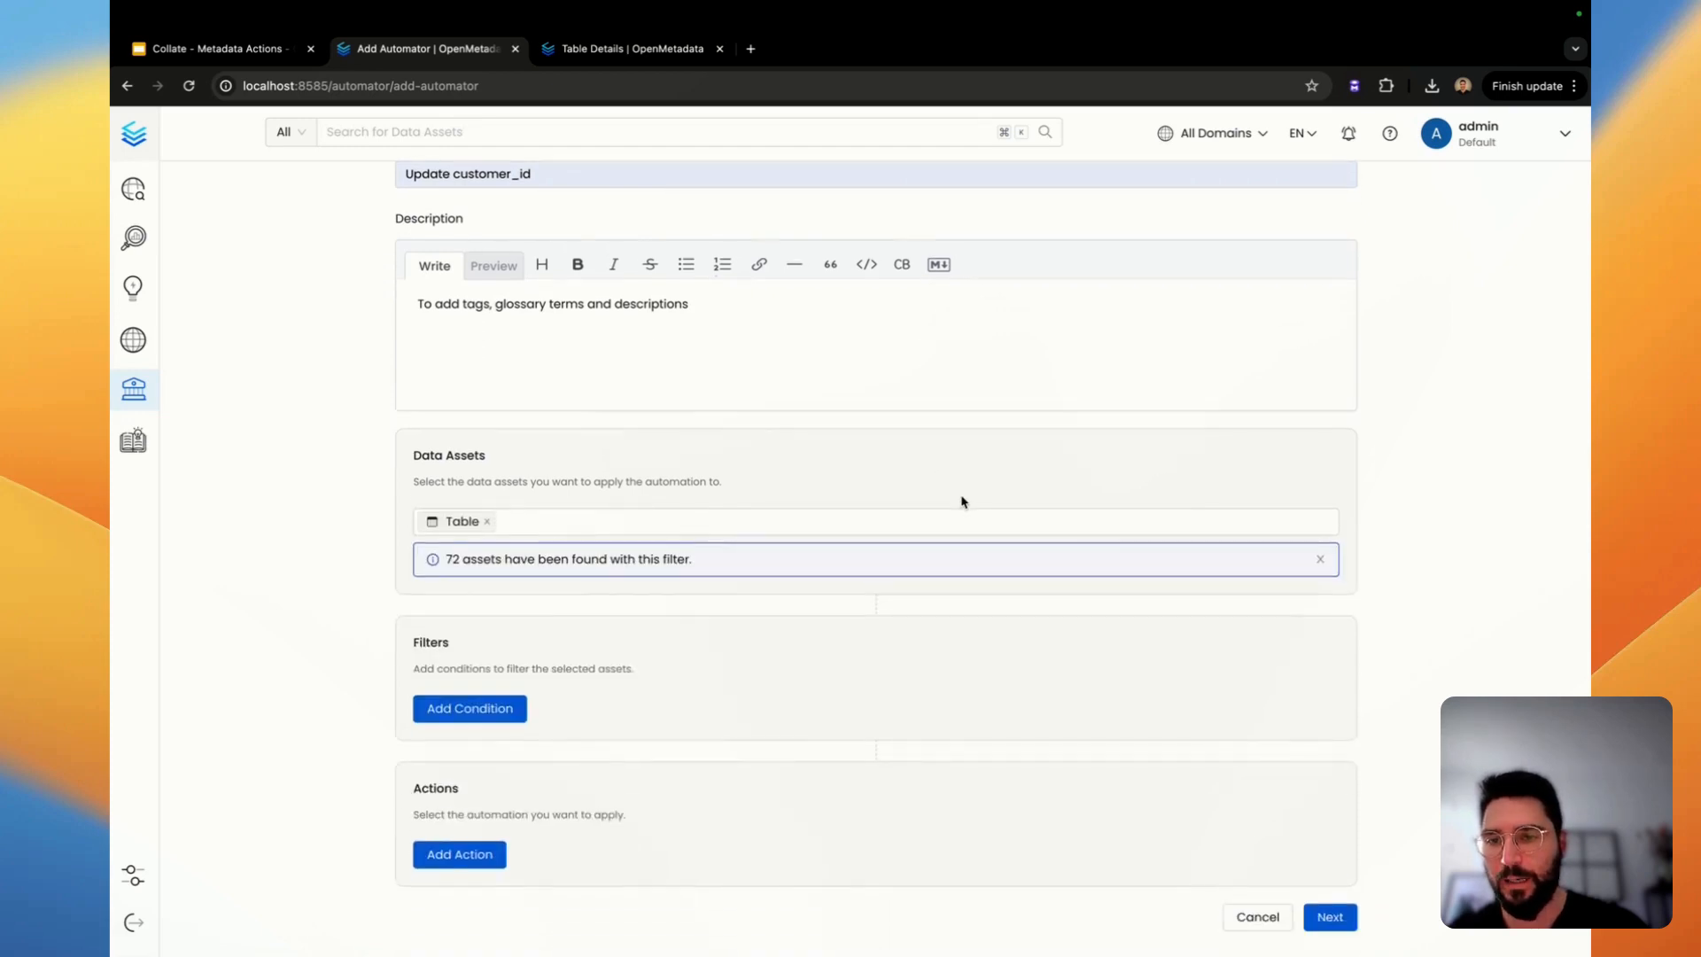
Add a filter condition restricting the assets to those whose Service is red.
left_click(493, 708)
left_click(569, 710)
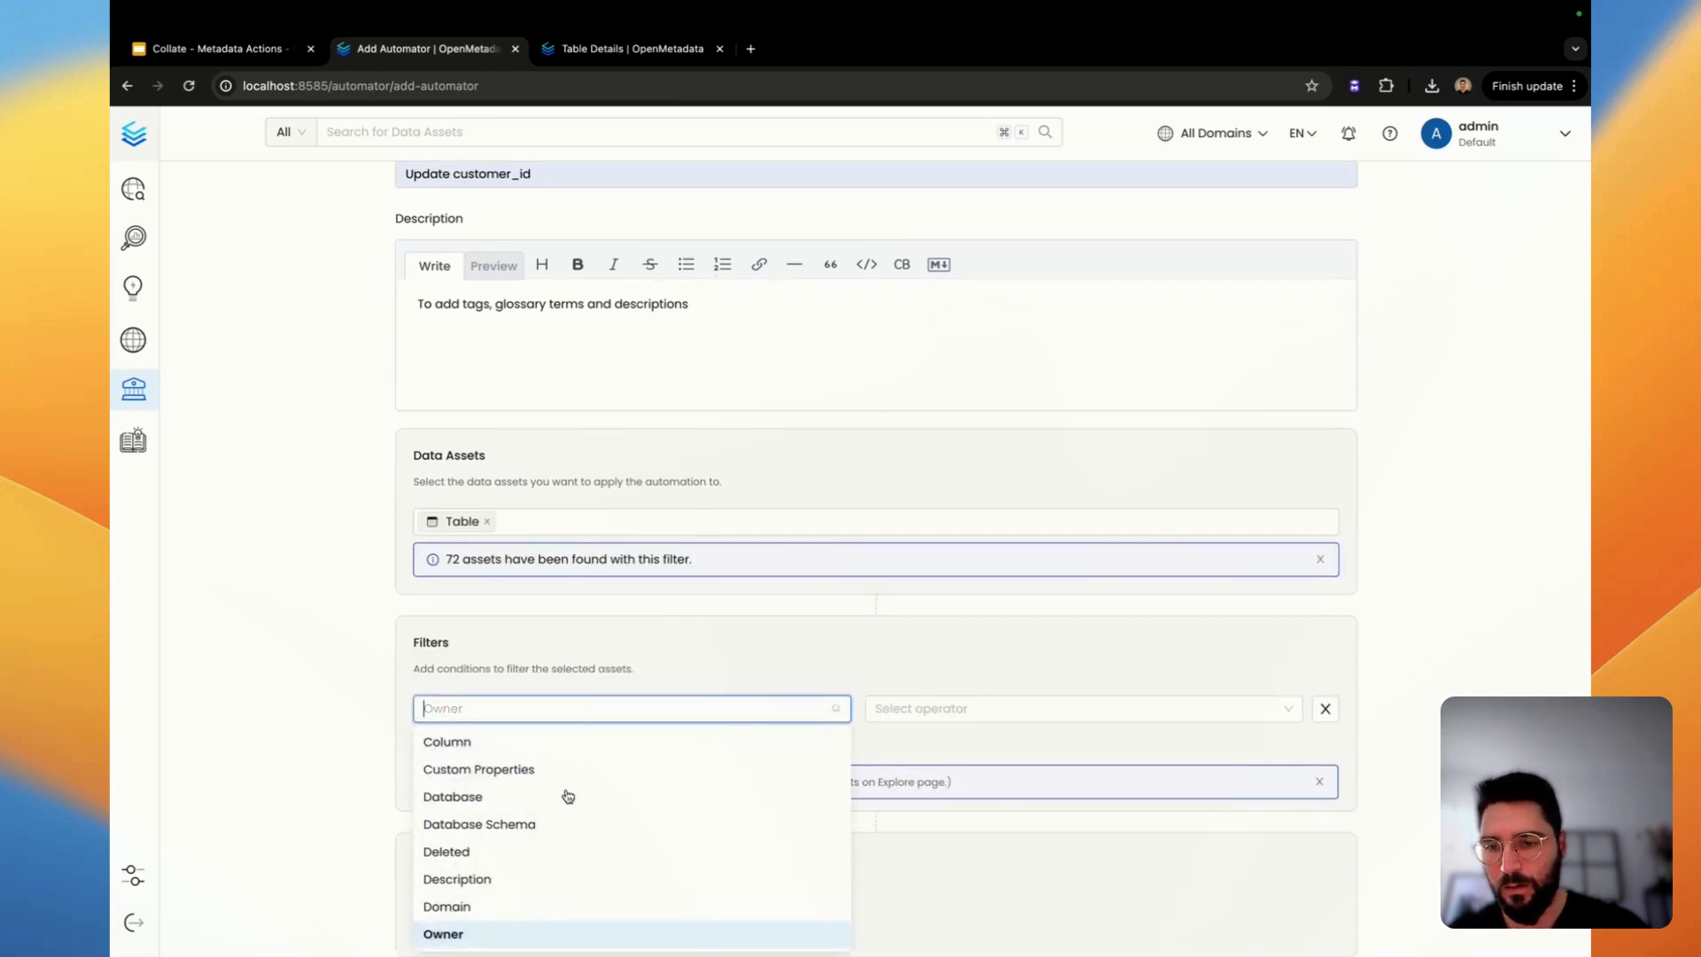
scroll(539, 854, "down", 2)
left_click(518, 853)
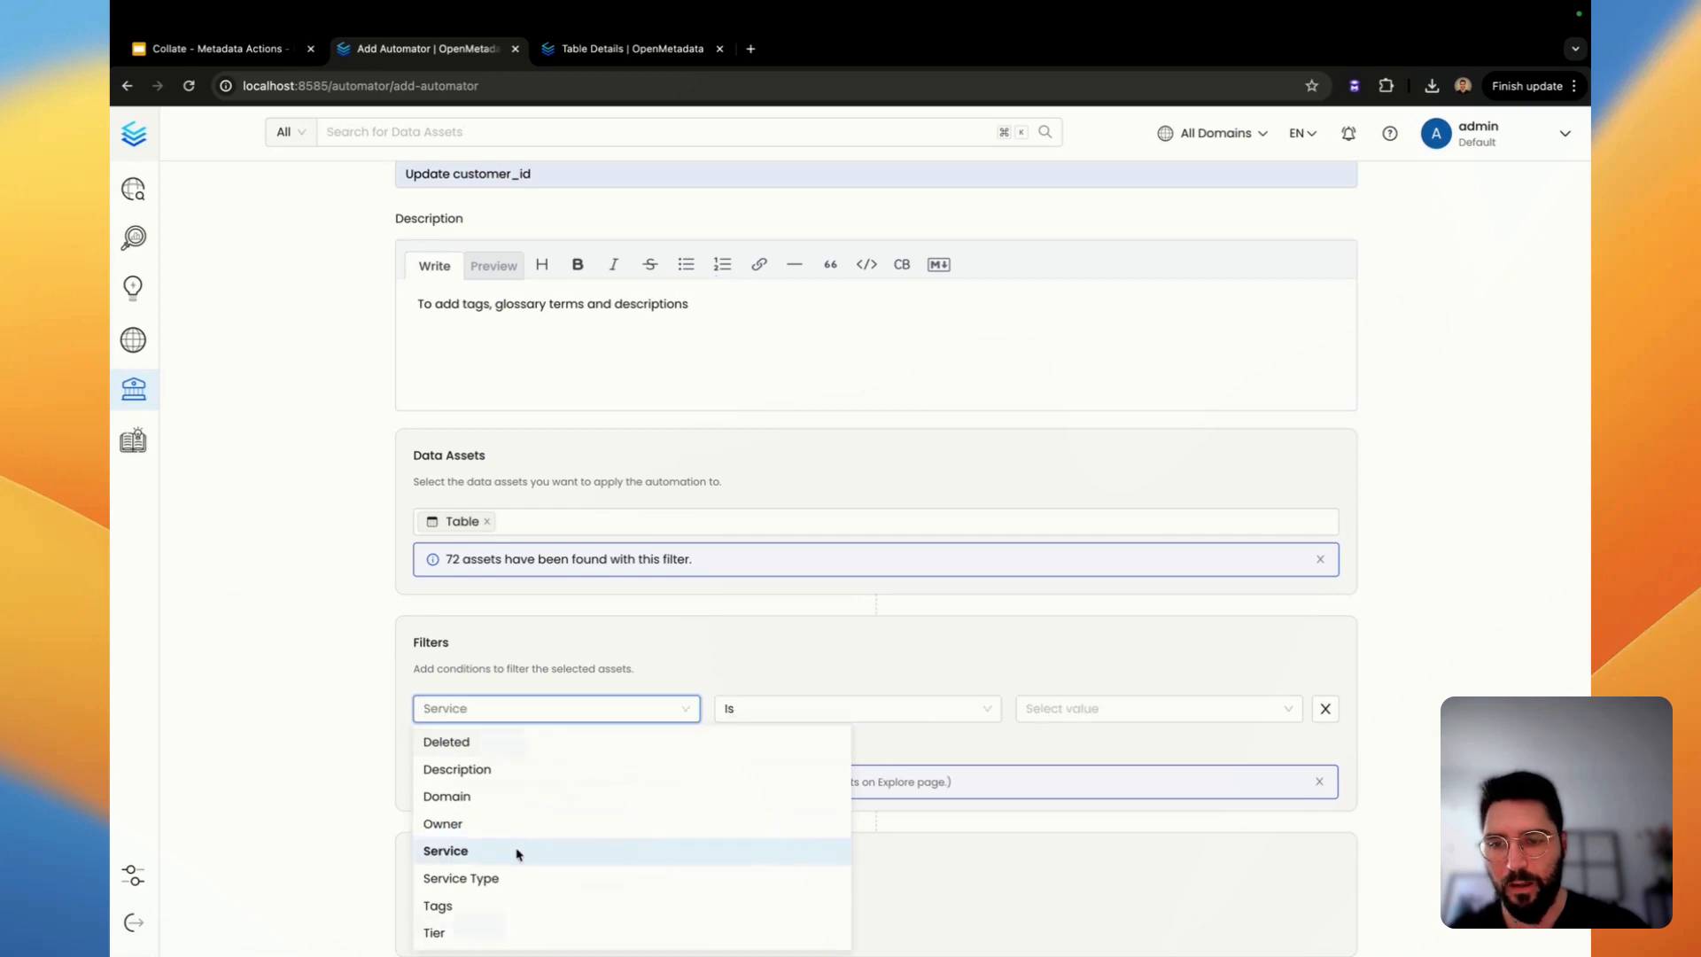
left_click(1034, 705)
left_click(1044, 767)
scroll(987, 651, "down", 2)
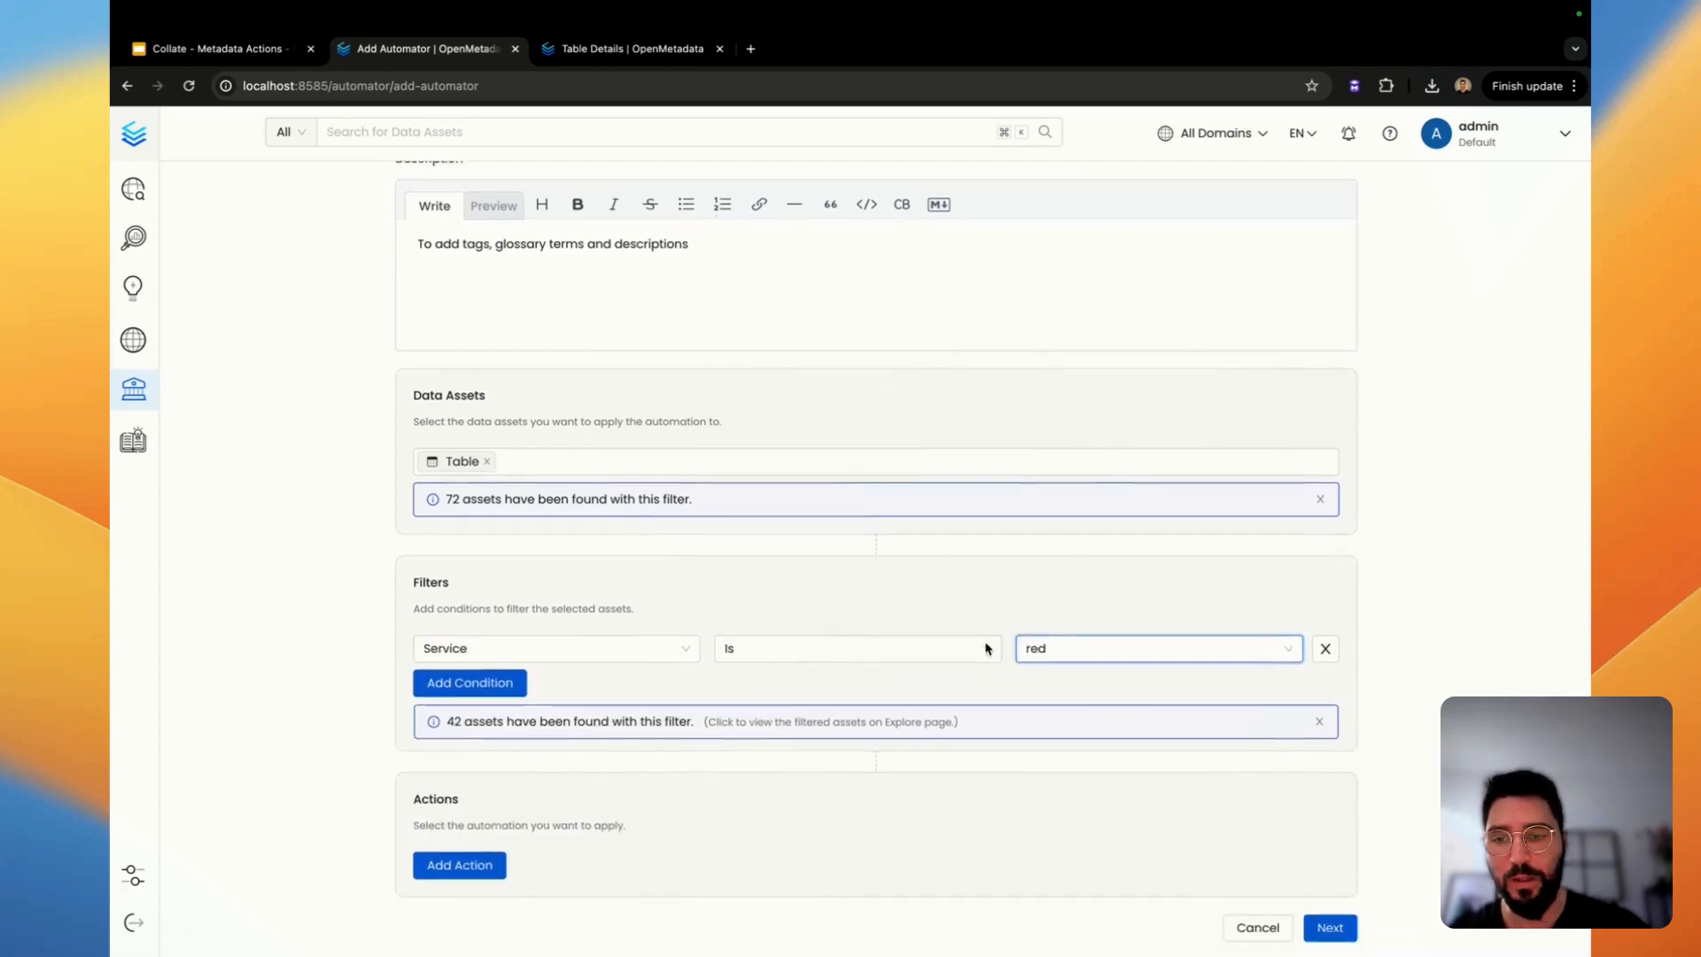
Add a second filter condition requiring the Database Schema to be dbt_jaffle.
left_click(472, 675)
left_click(514, 678)
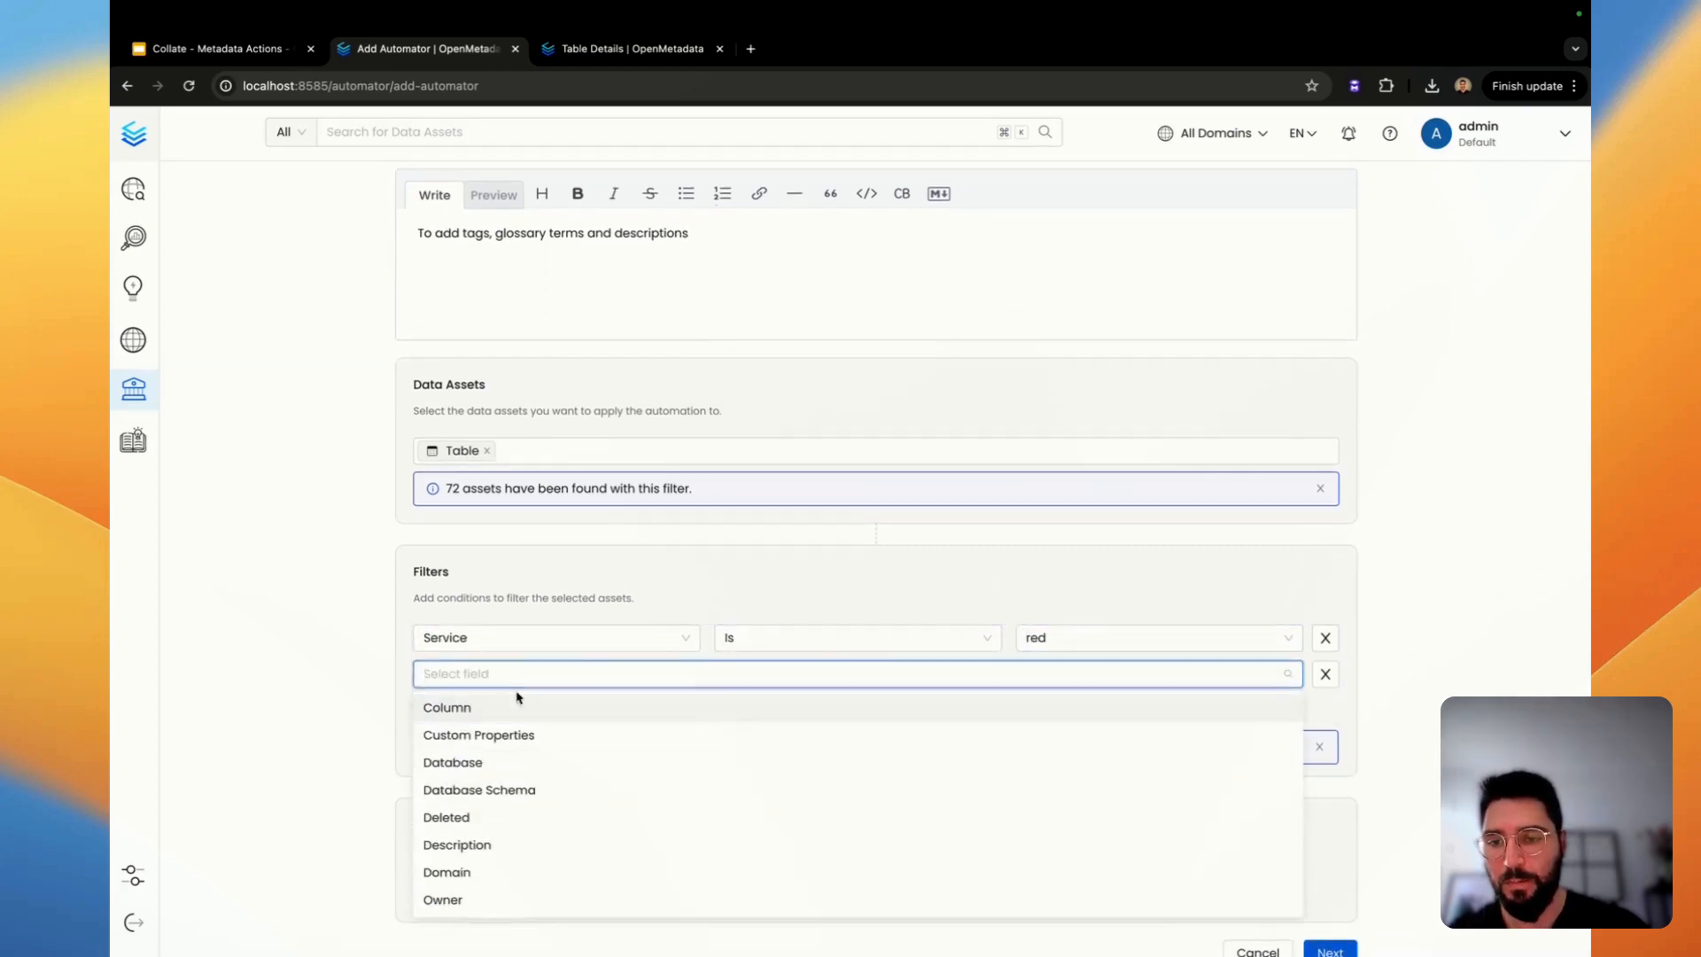
left_click(553, 798)
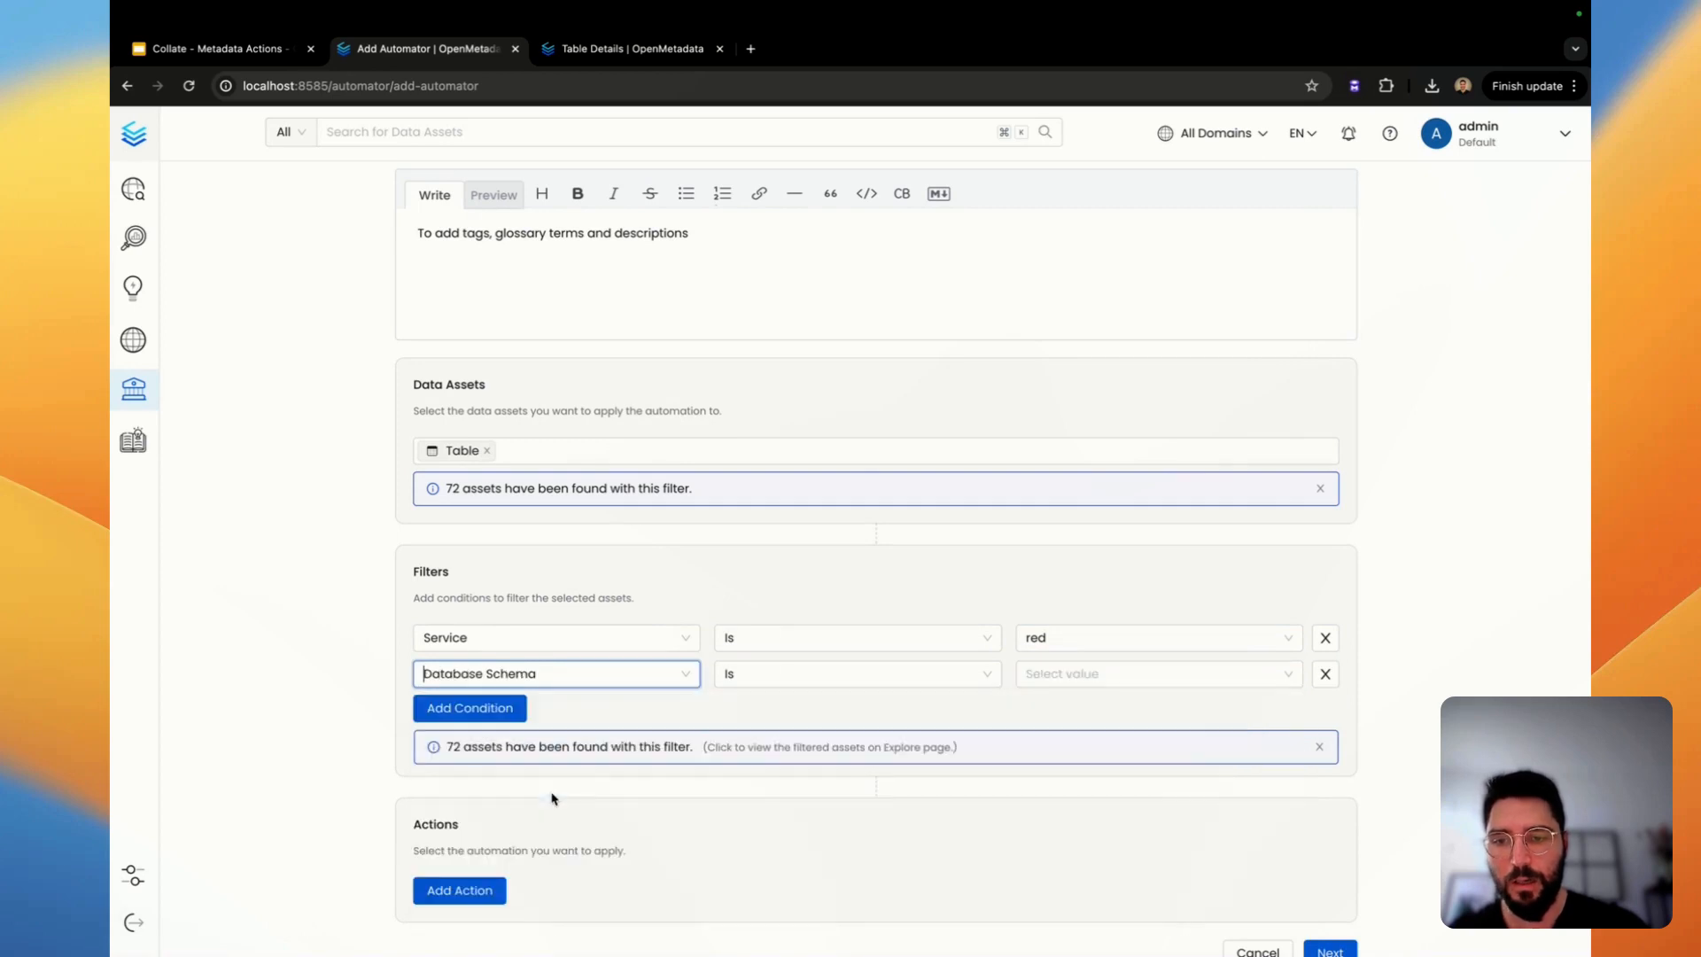
left_click(1037, 675)
left_click(1056, 737)
scroll(964, 562, "down", 1)
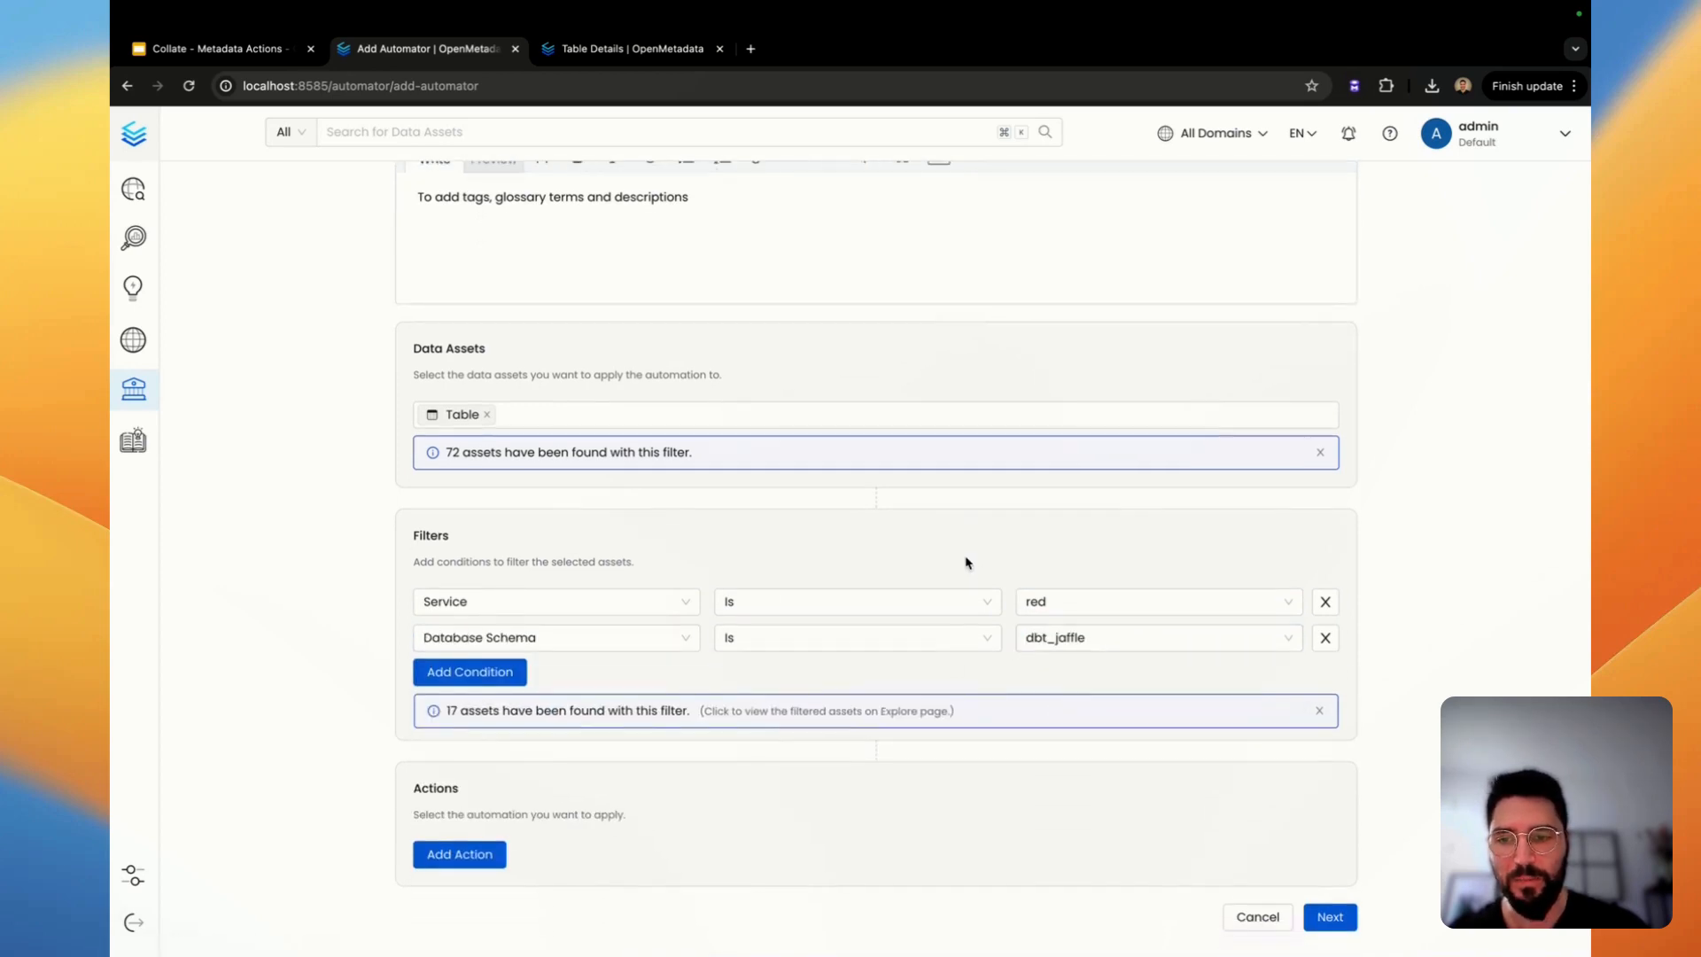
Open the filtered tables on the Explore page to check them, and return to the automator form.
left_click(591, 714)
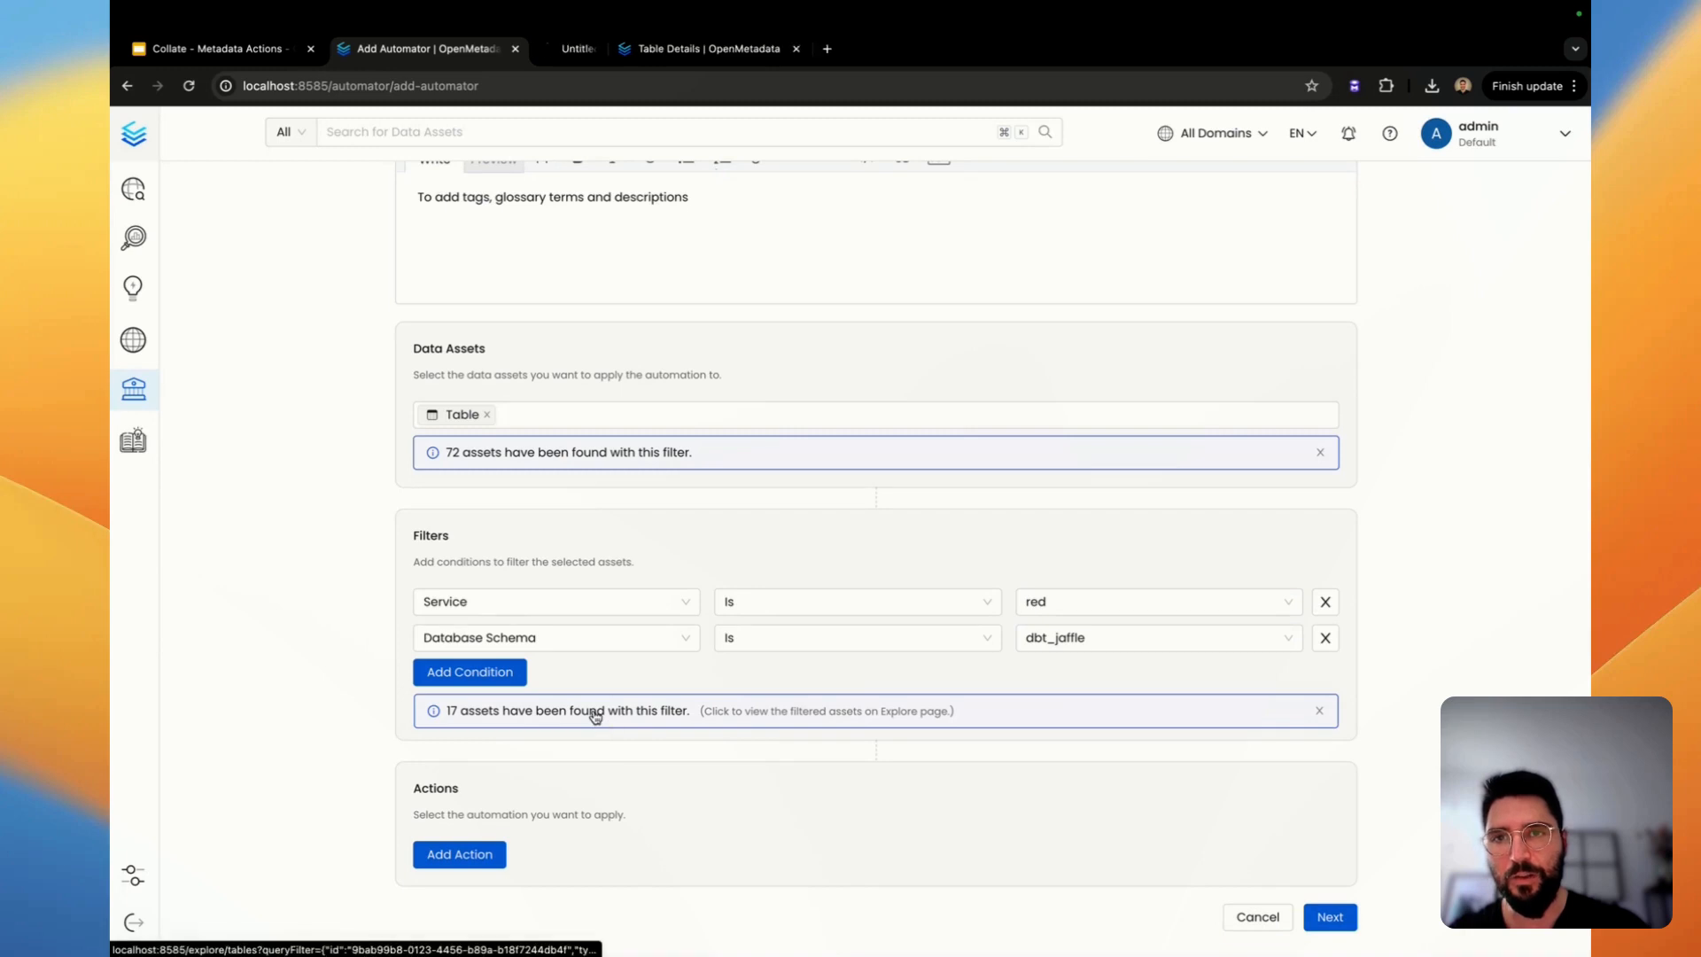
left_click(592, 59)
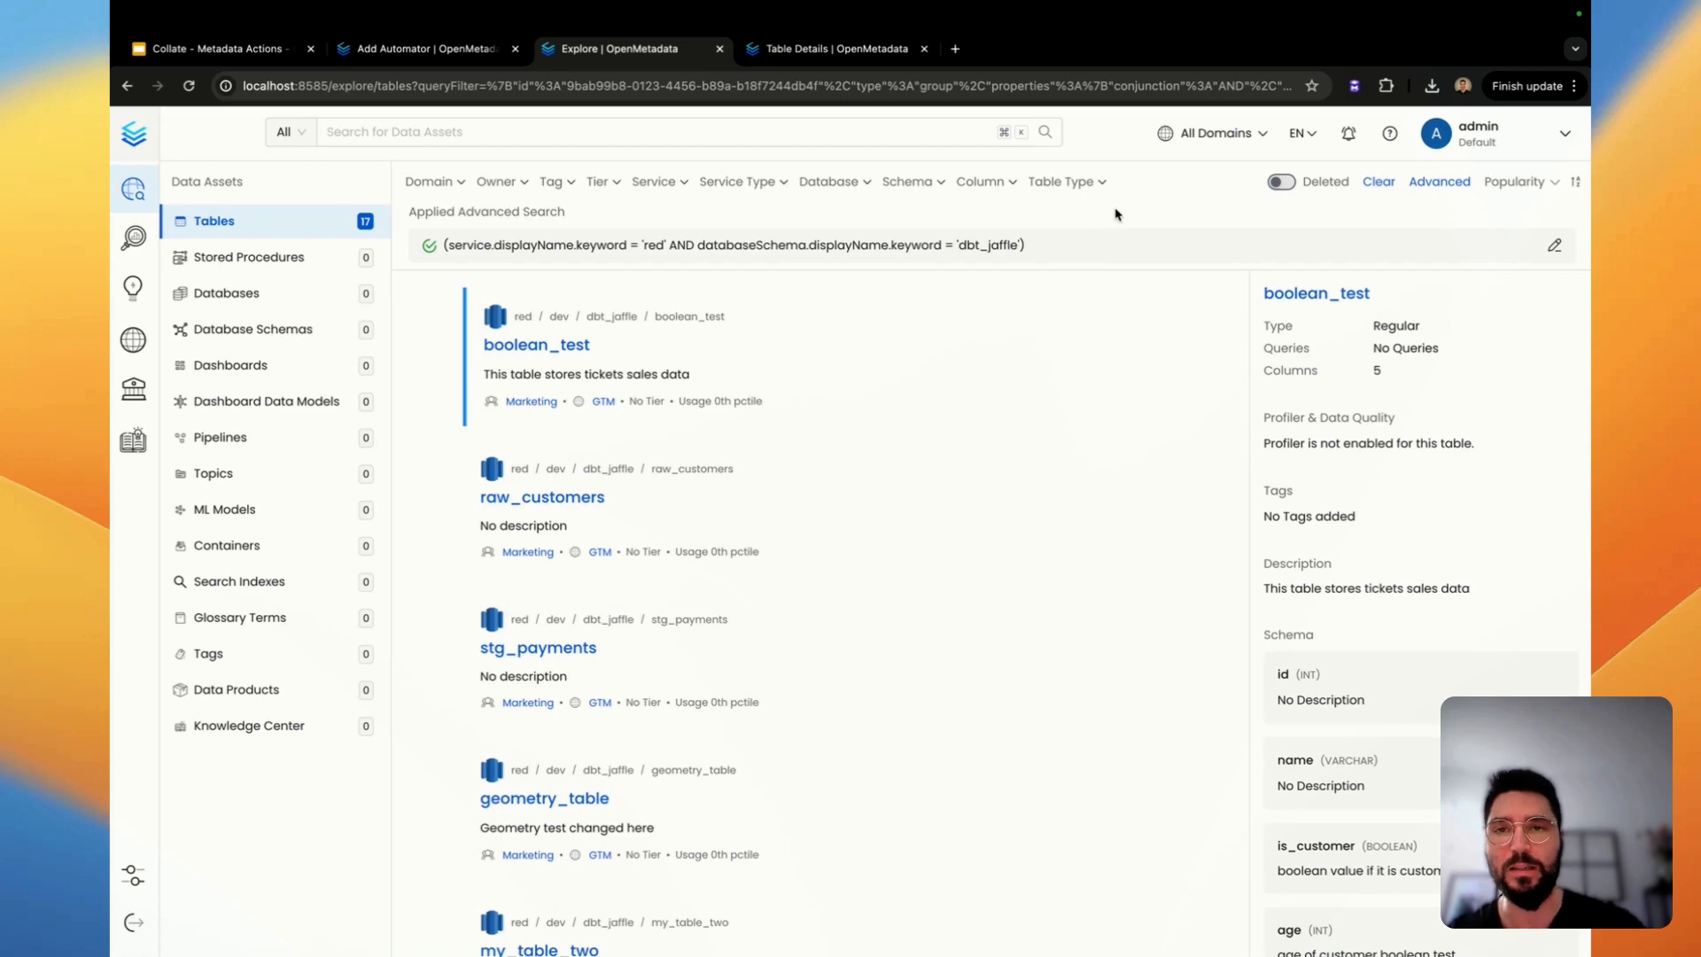
key("super+w")
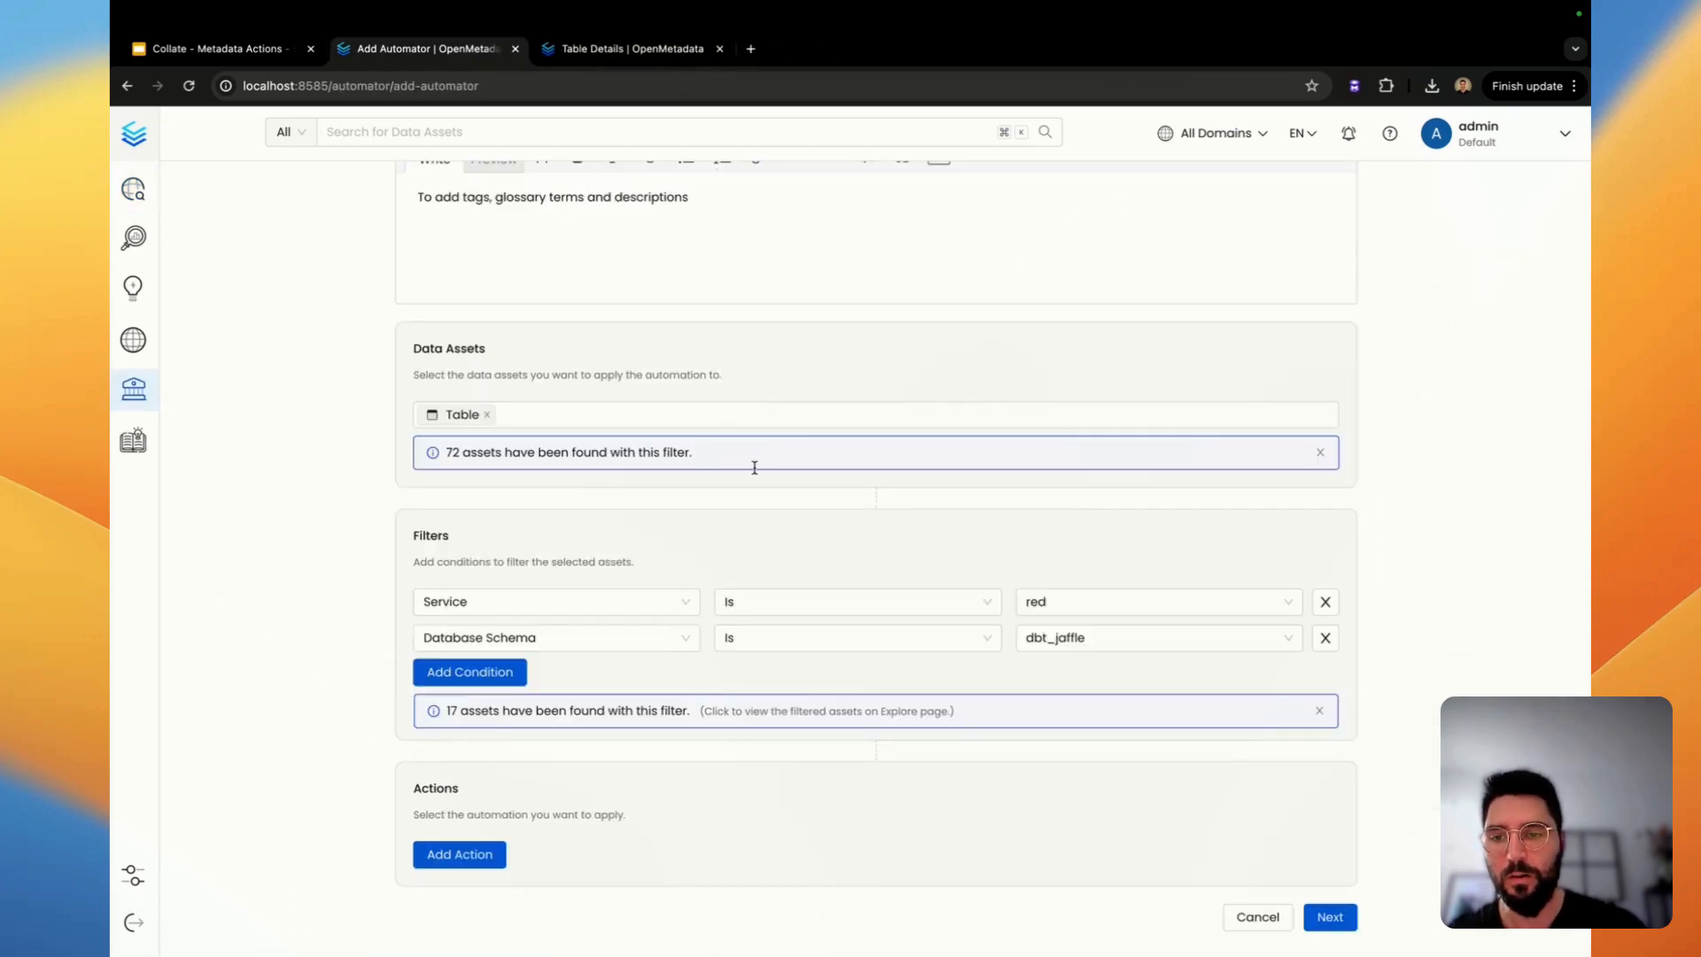
Add an Add Tags action to the automation and assign it the PII Sensitive tag.
left_click(459, 854)
scroll(816, 775, "down", 1)
left_click(732, 821)
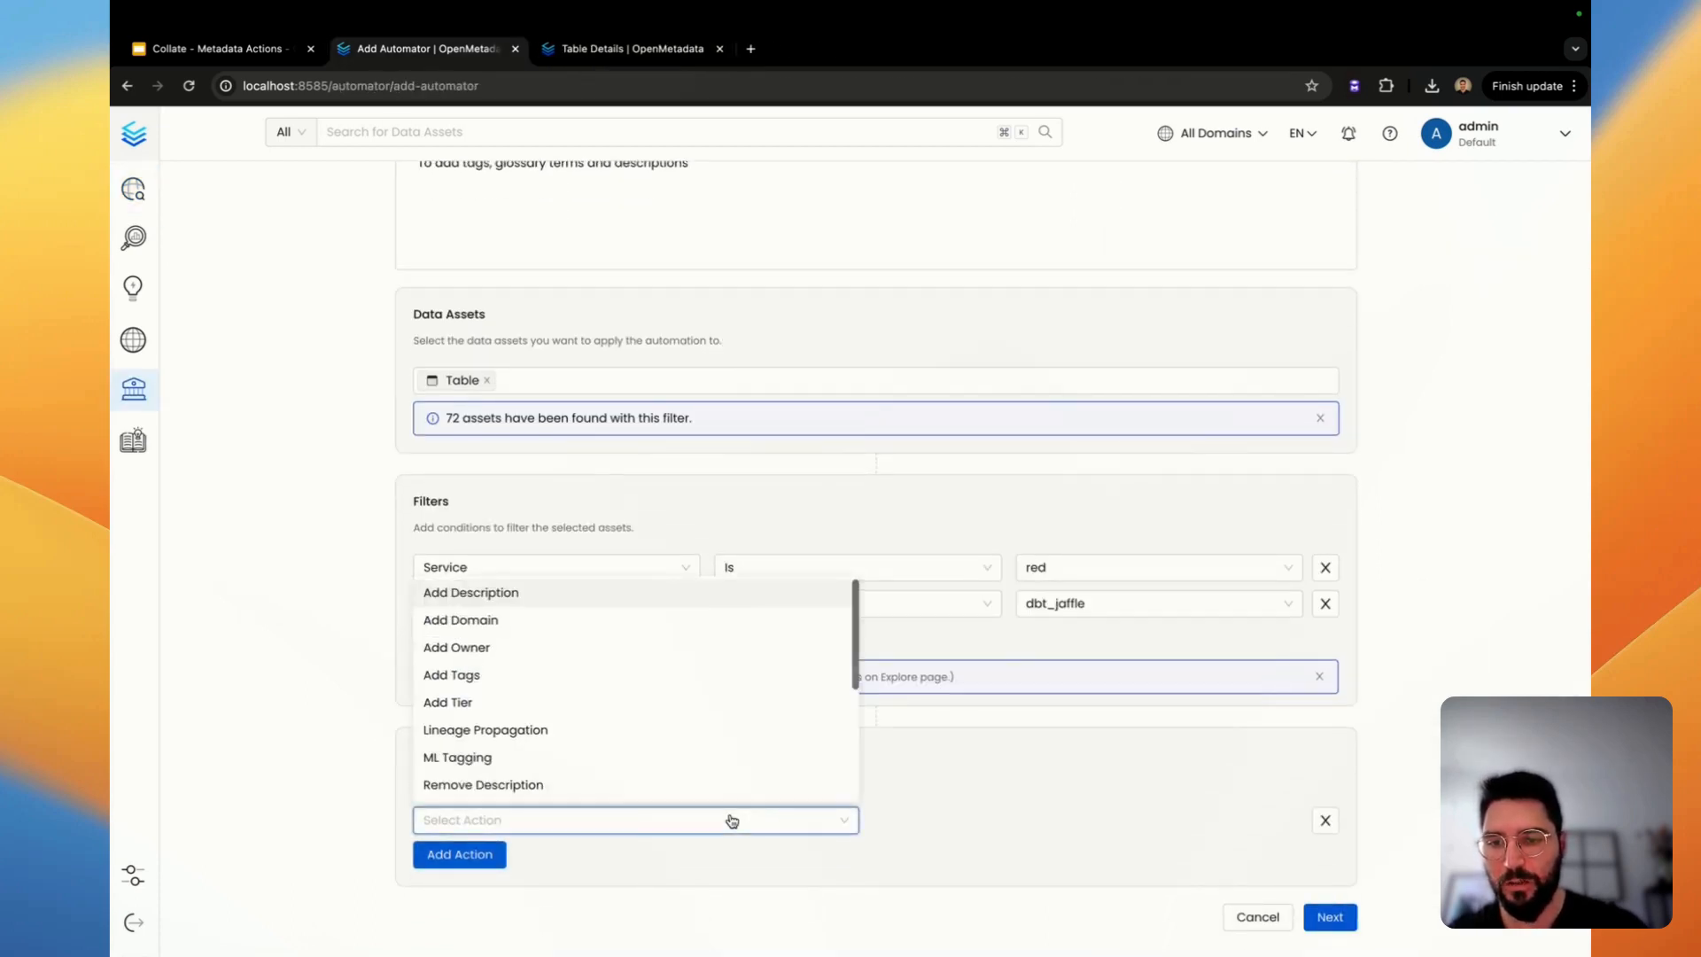
left_click(559, 687)
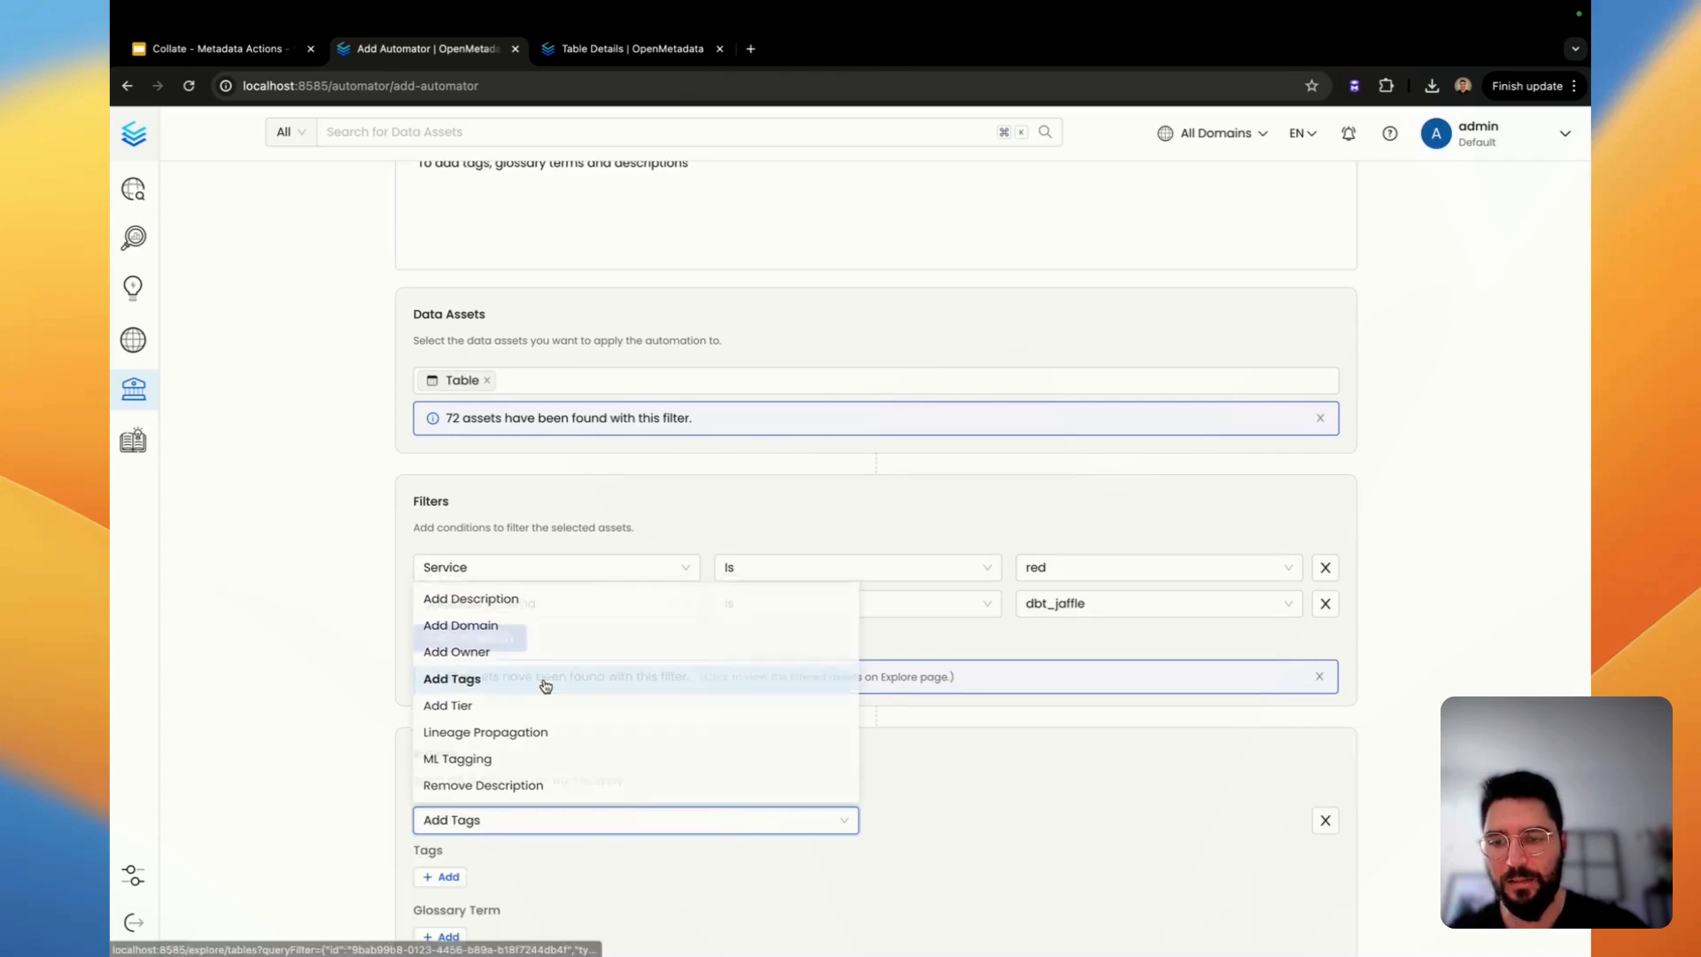
scroll(984, 780, "down", 3)
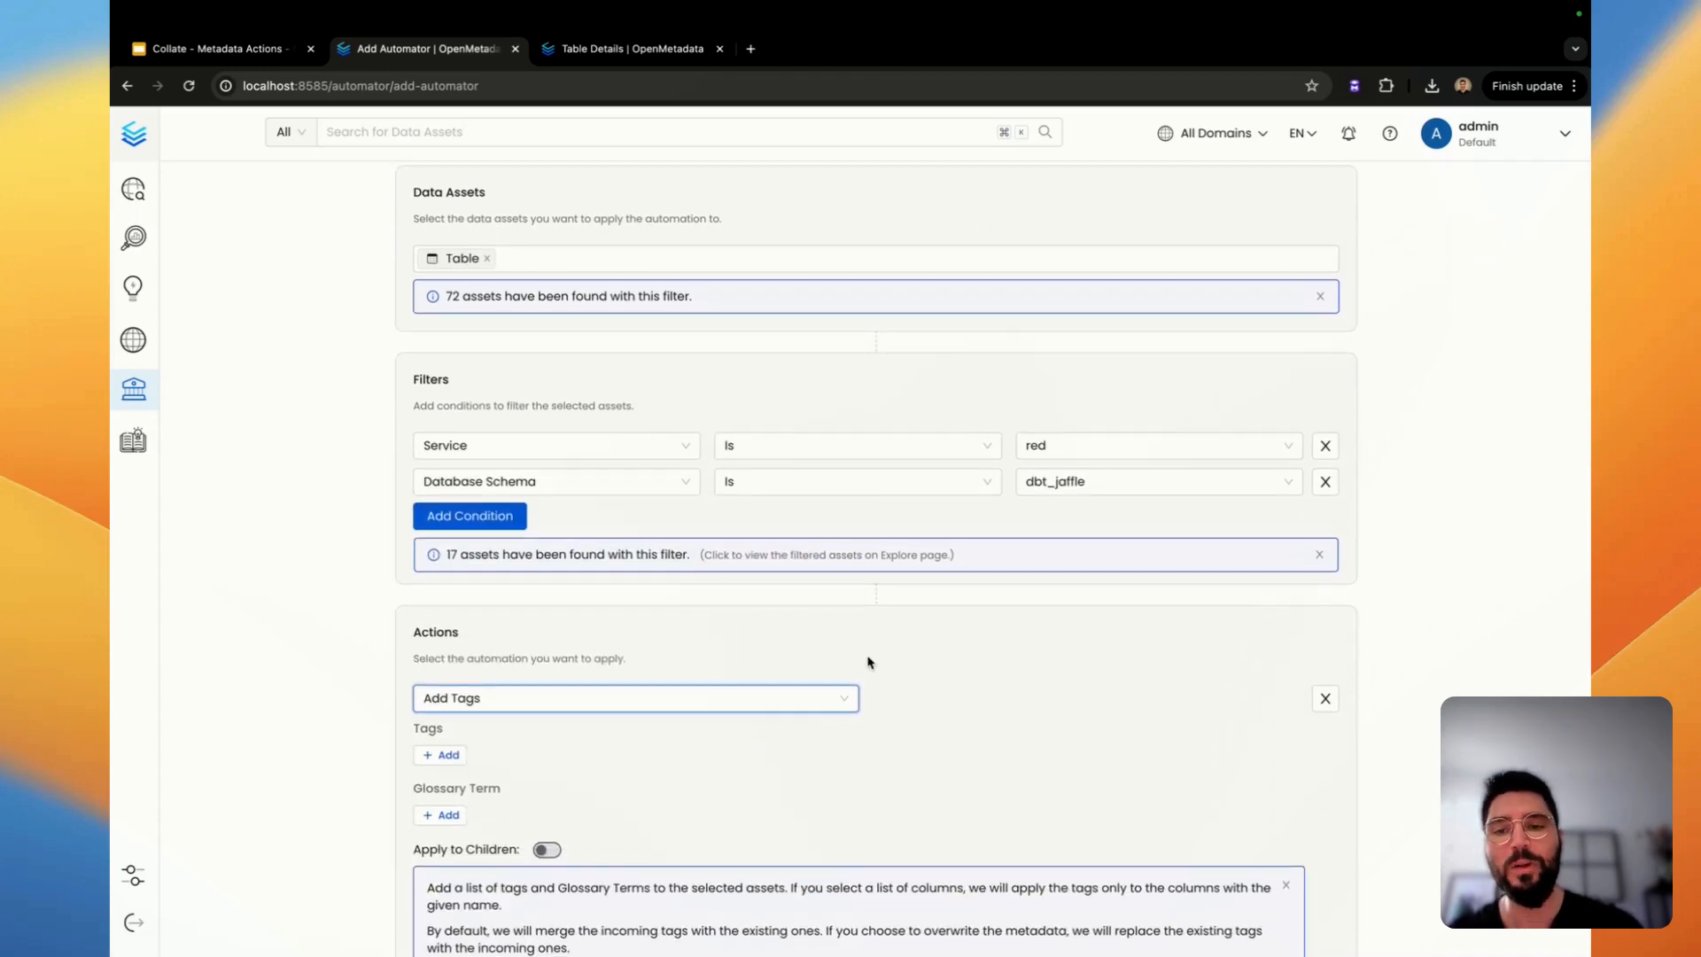
scroll(867, 663, "down", 3)
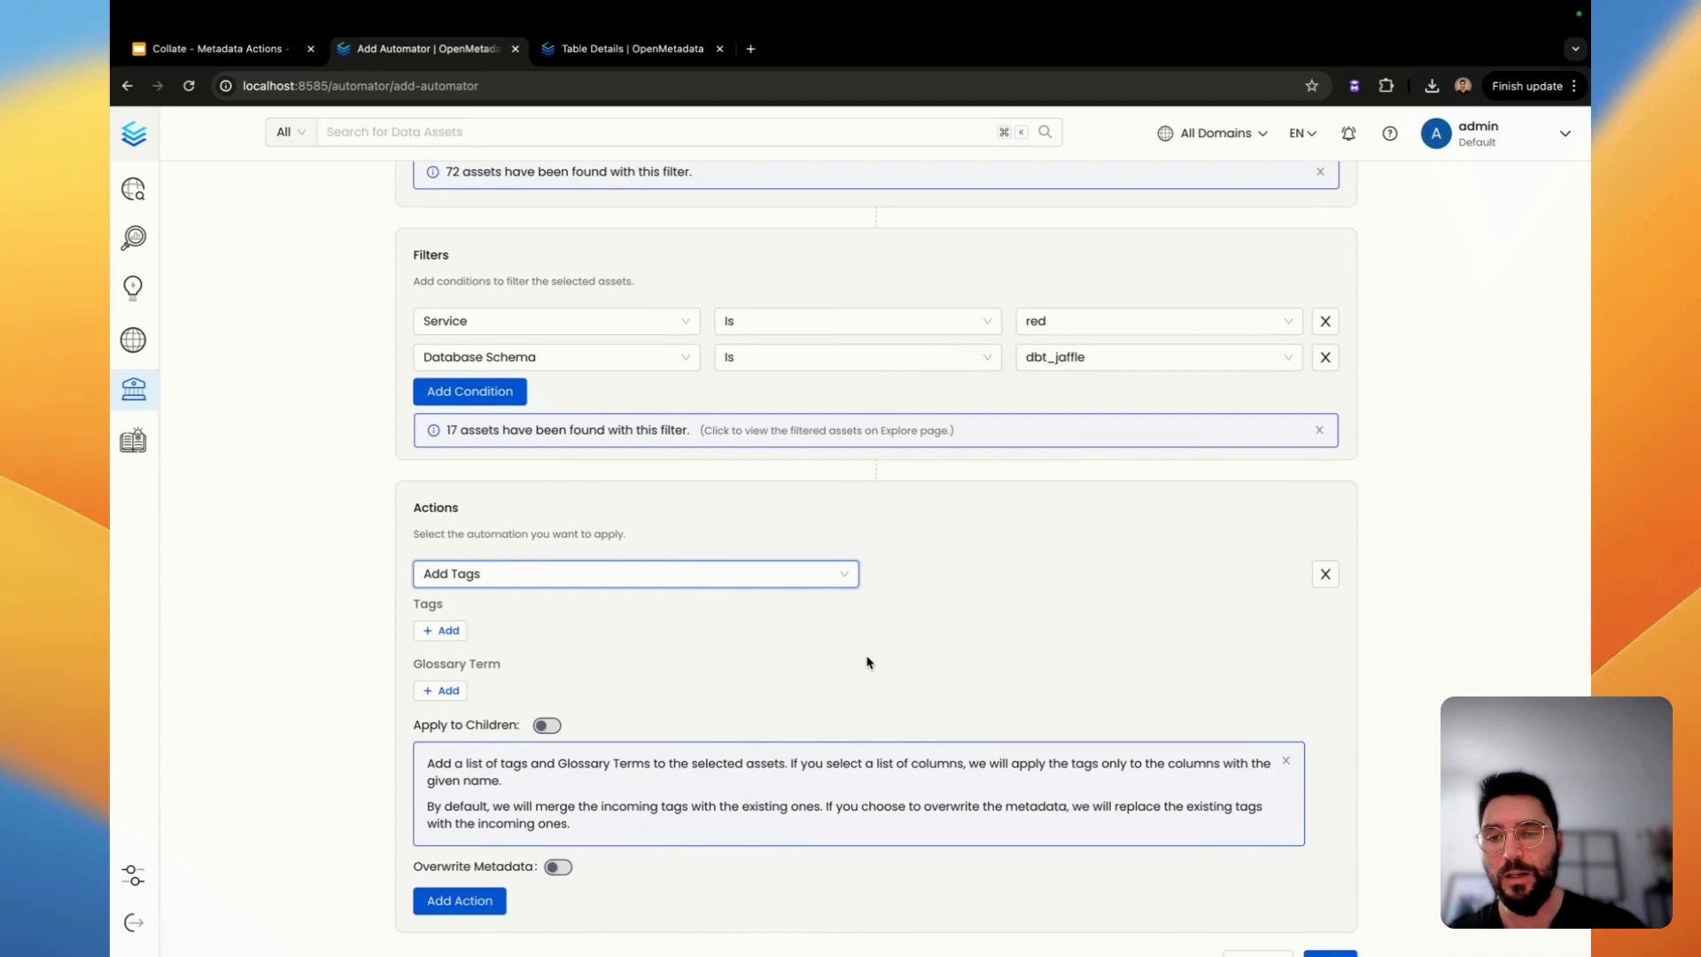
left_click(442, 631)
type("PII.Sen")
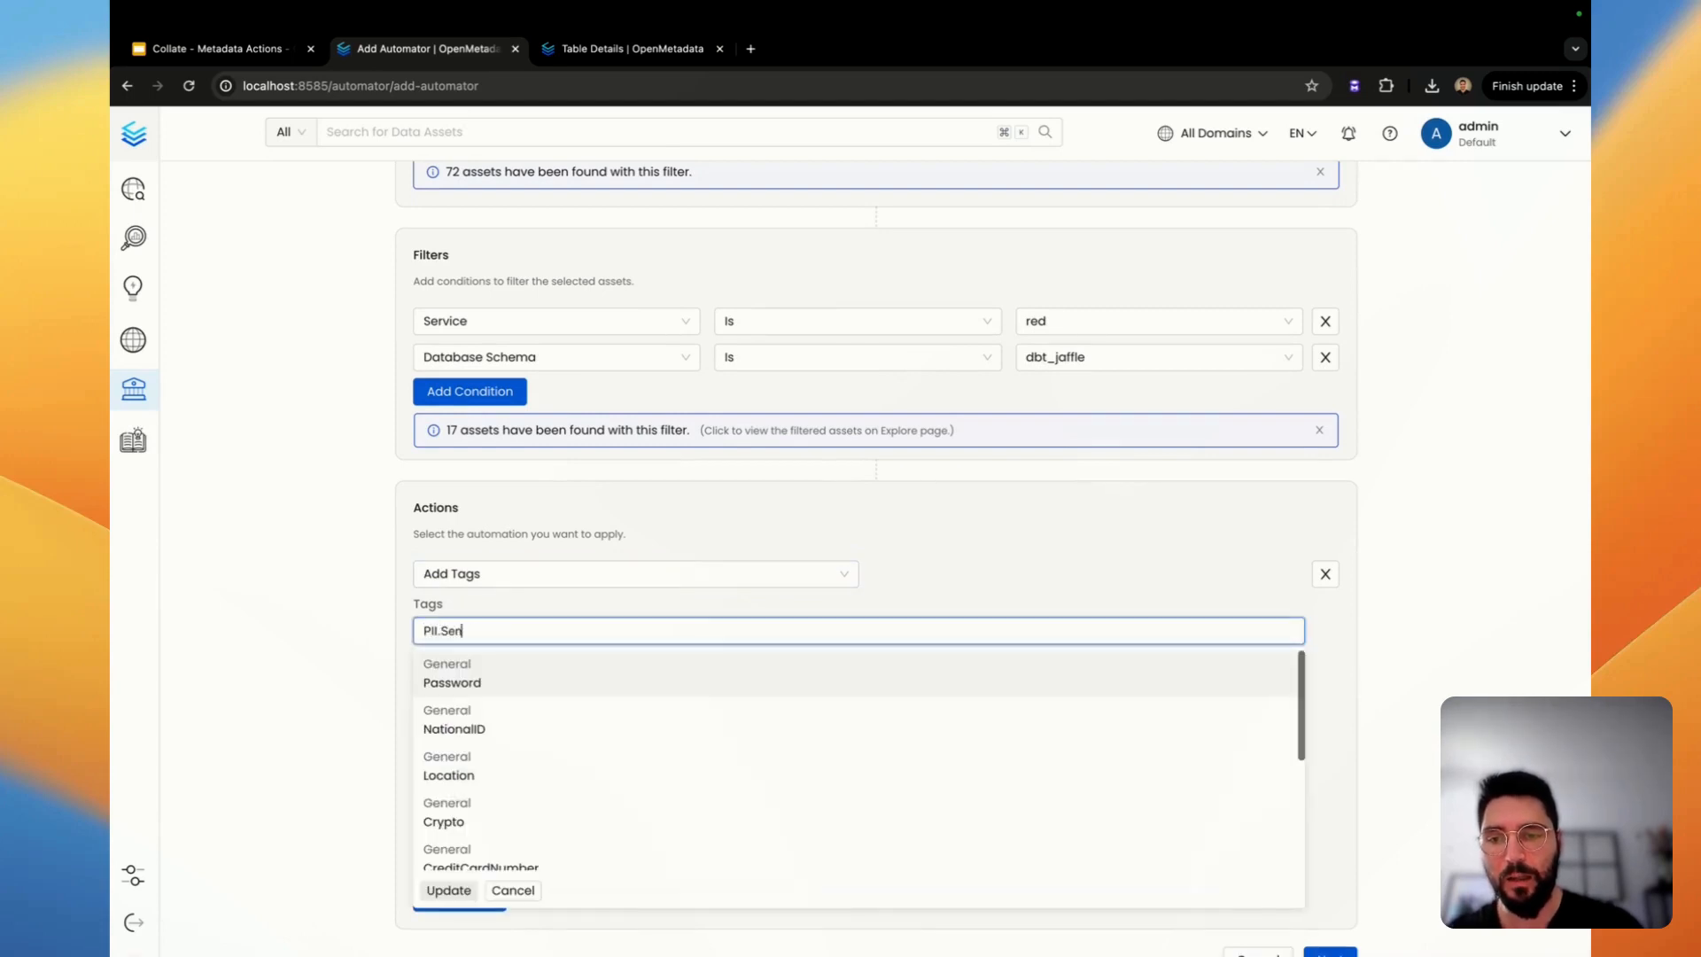
left_click(467, 677)
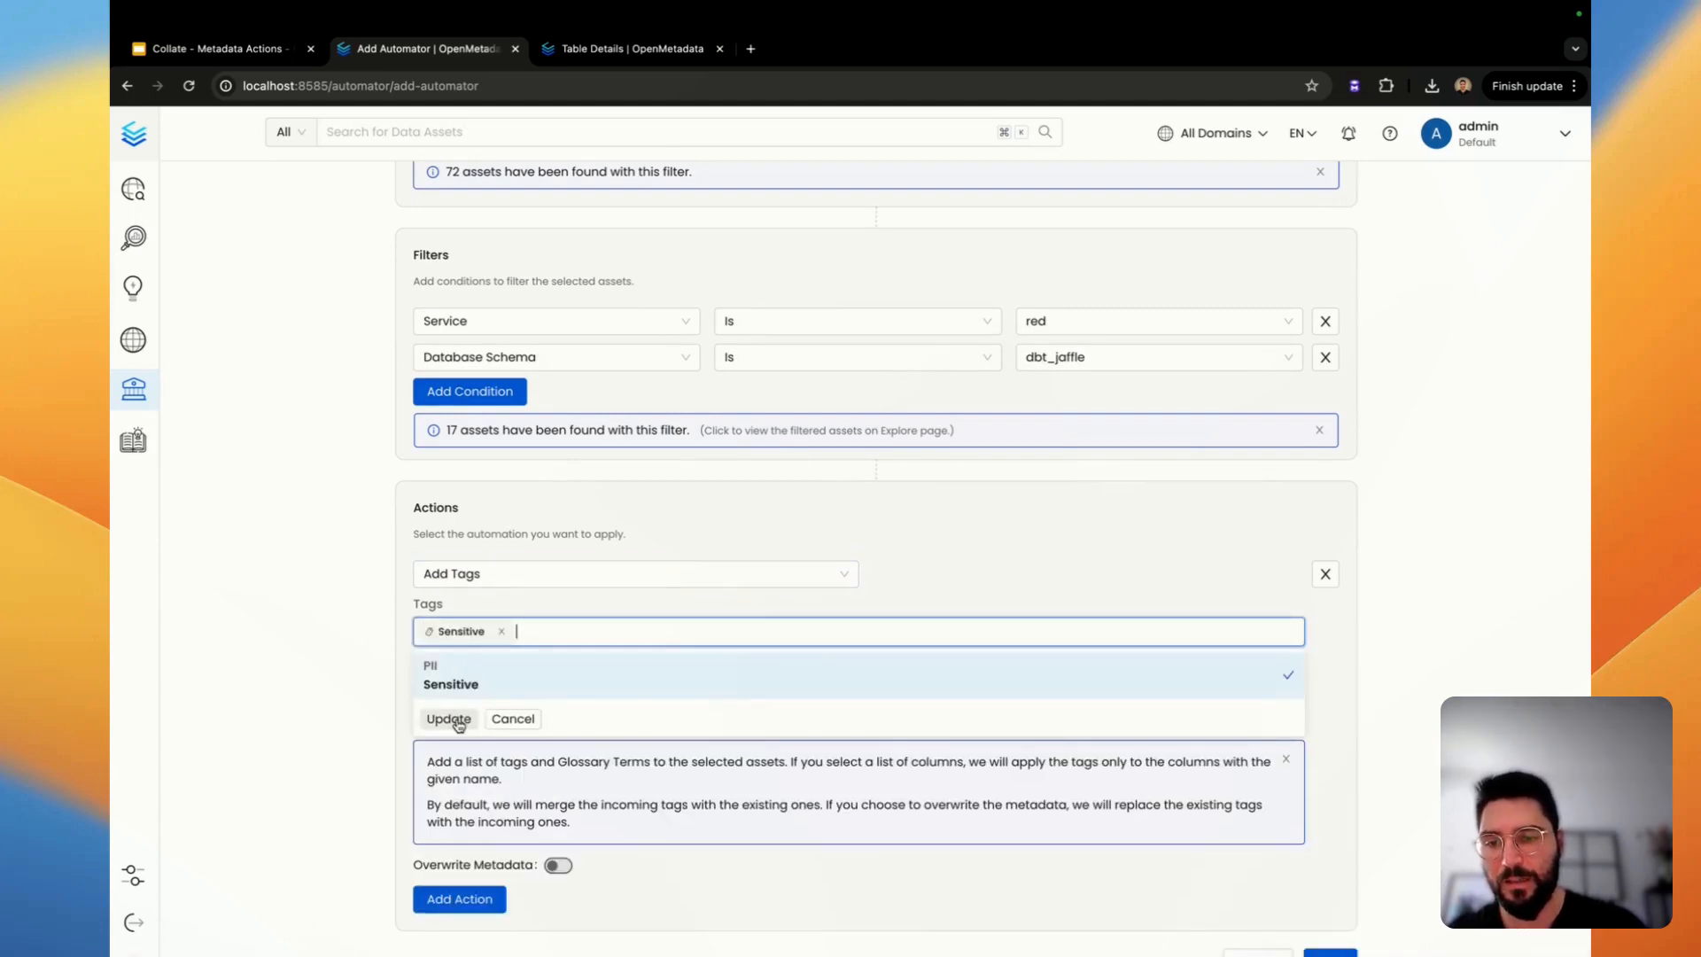
left_click(449, 718)
Assign the Customer ID glossary term from the Banking glossary to the Add Tags action.
left_click(440, 692)
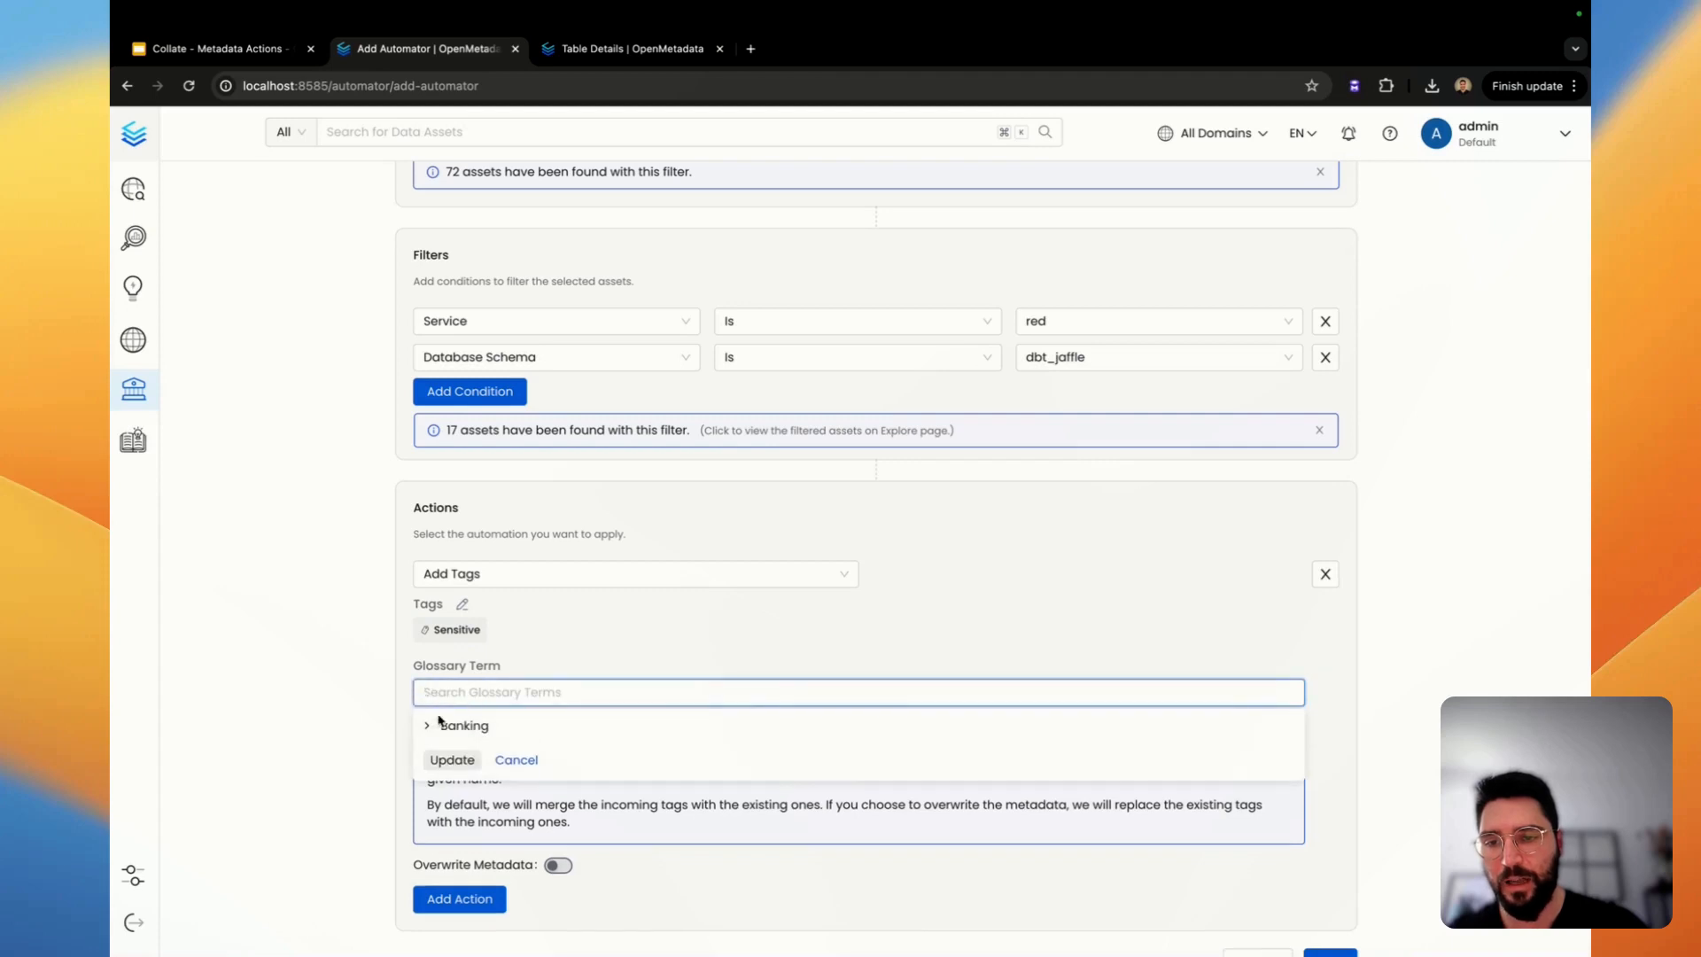
left_click(426, 727)
left_click(463, 775)
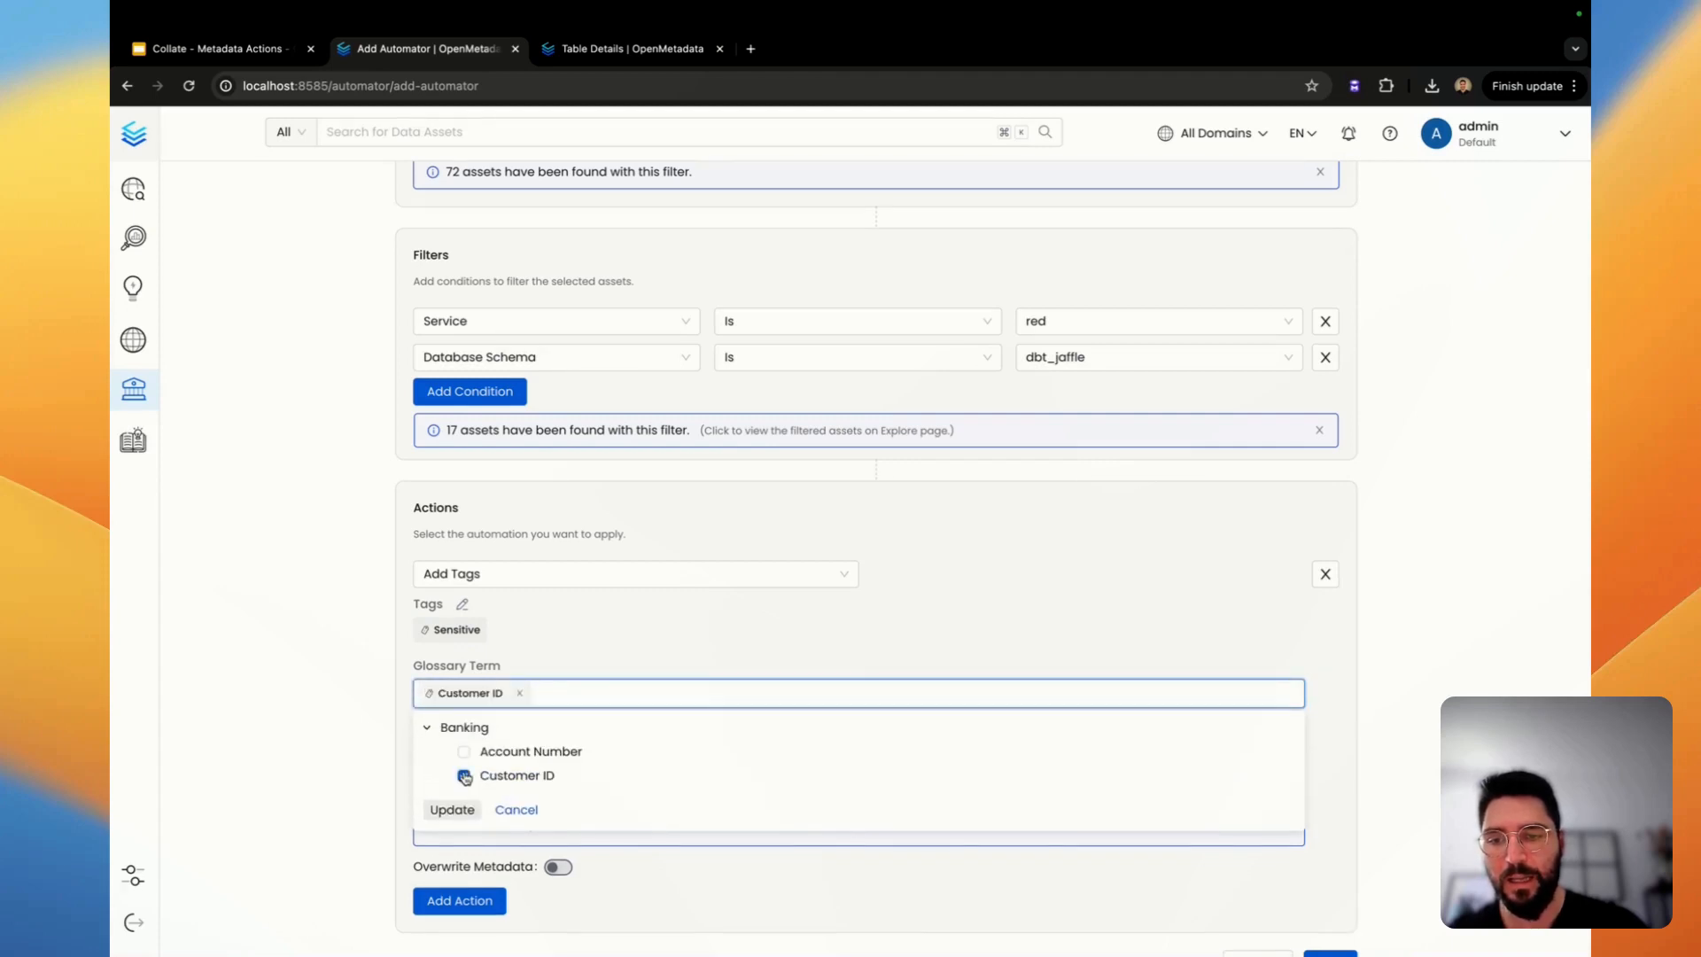
left_click(450, 808)
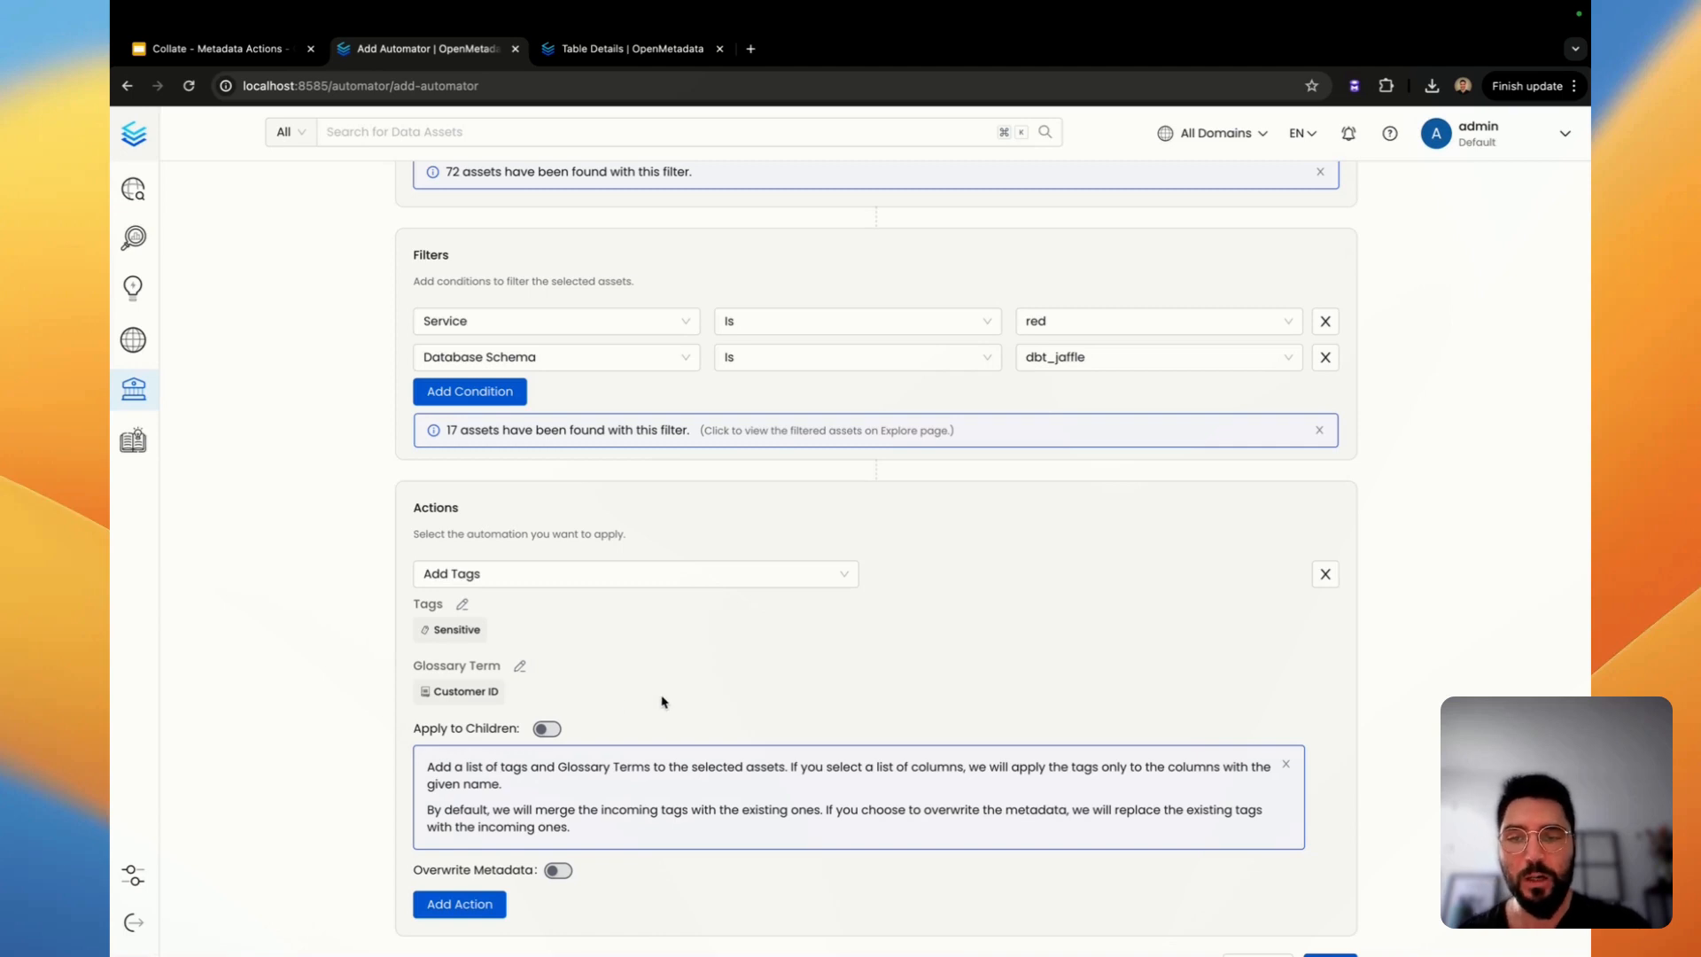
Apply the Add Tags action to the customer_id child column and enable overwriting of existing metadata.
left_click(548, 730)
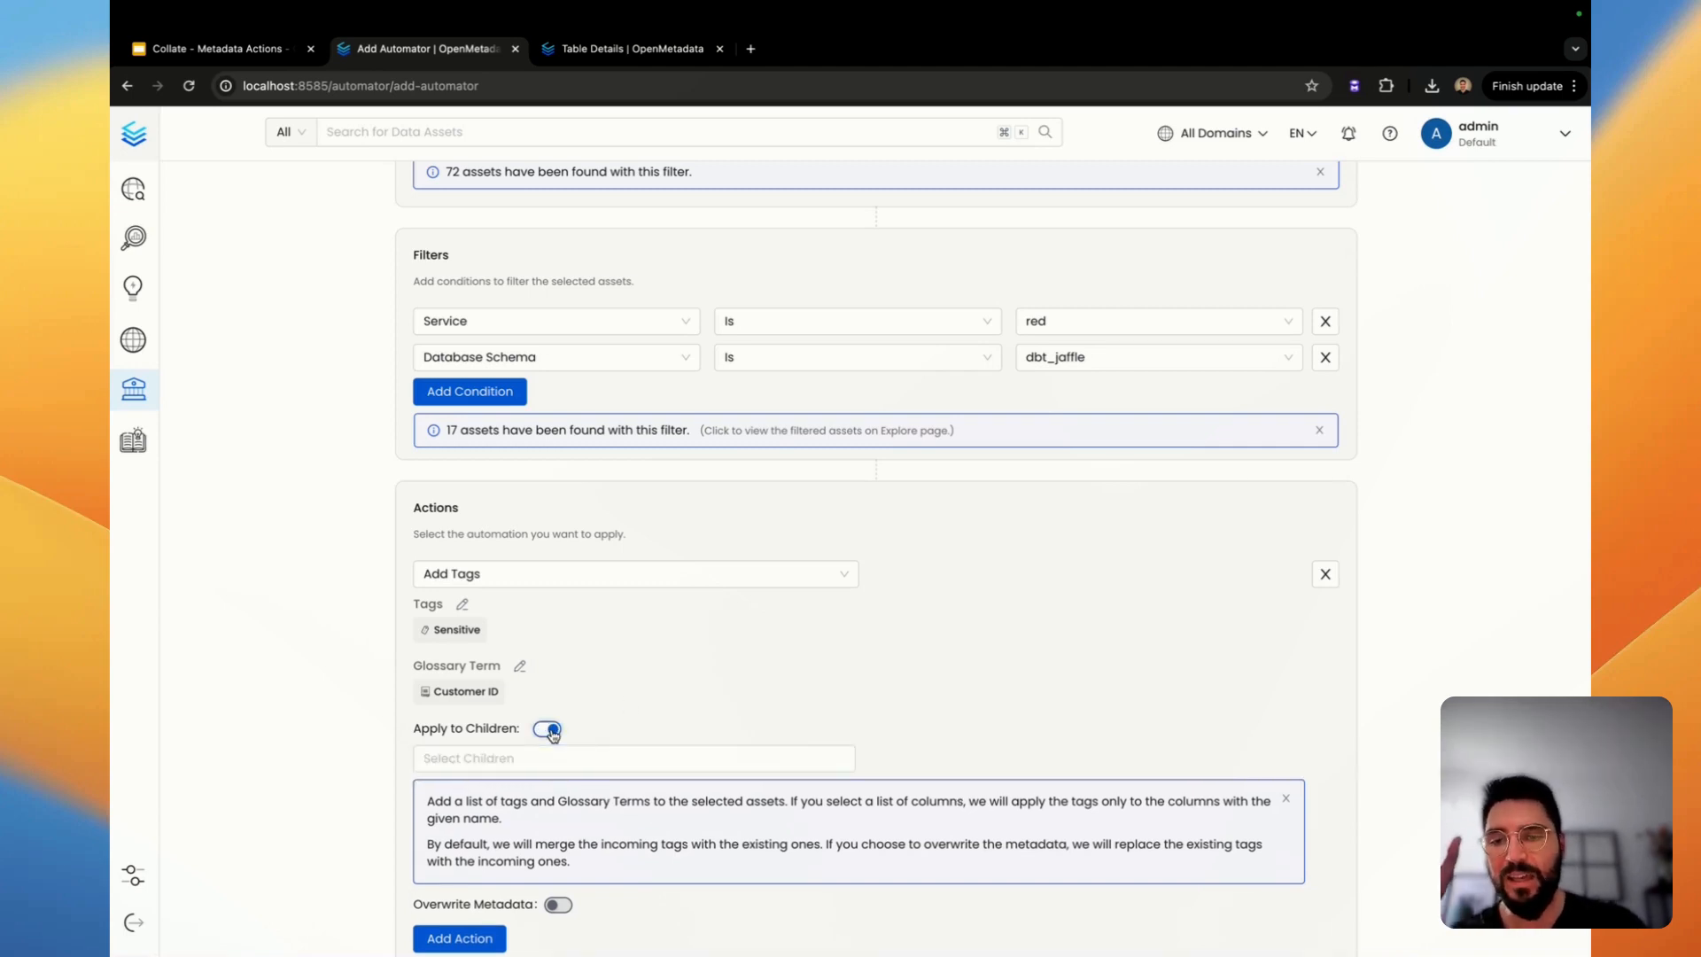
scroll(718, 655, "down", 1)
left_click(639, 701)
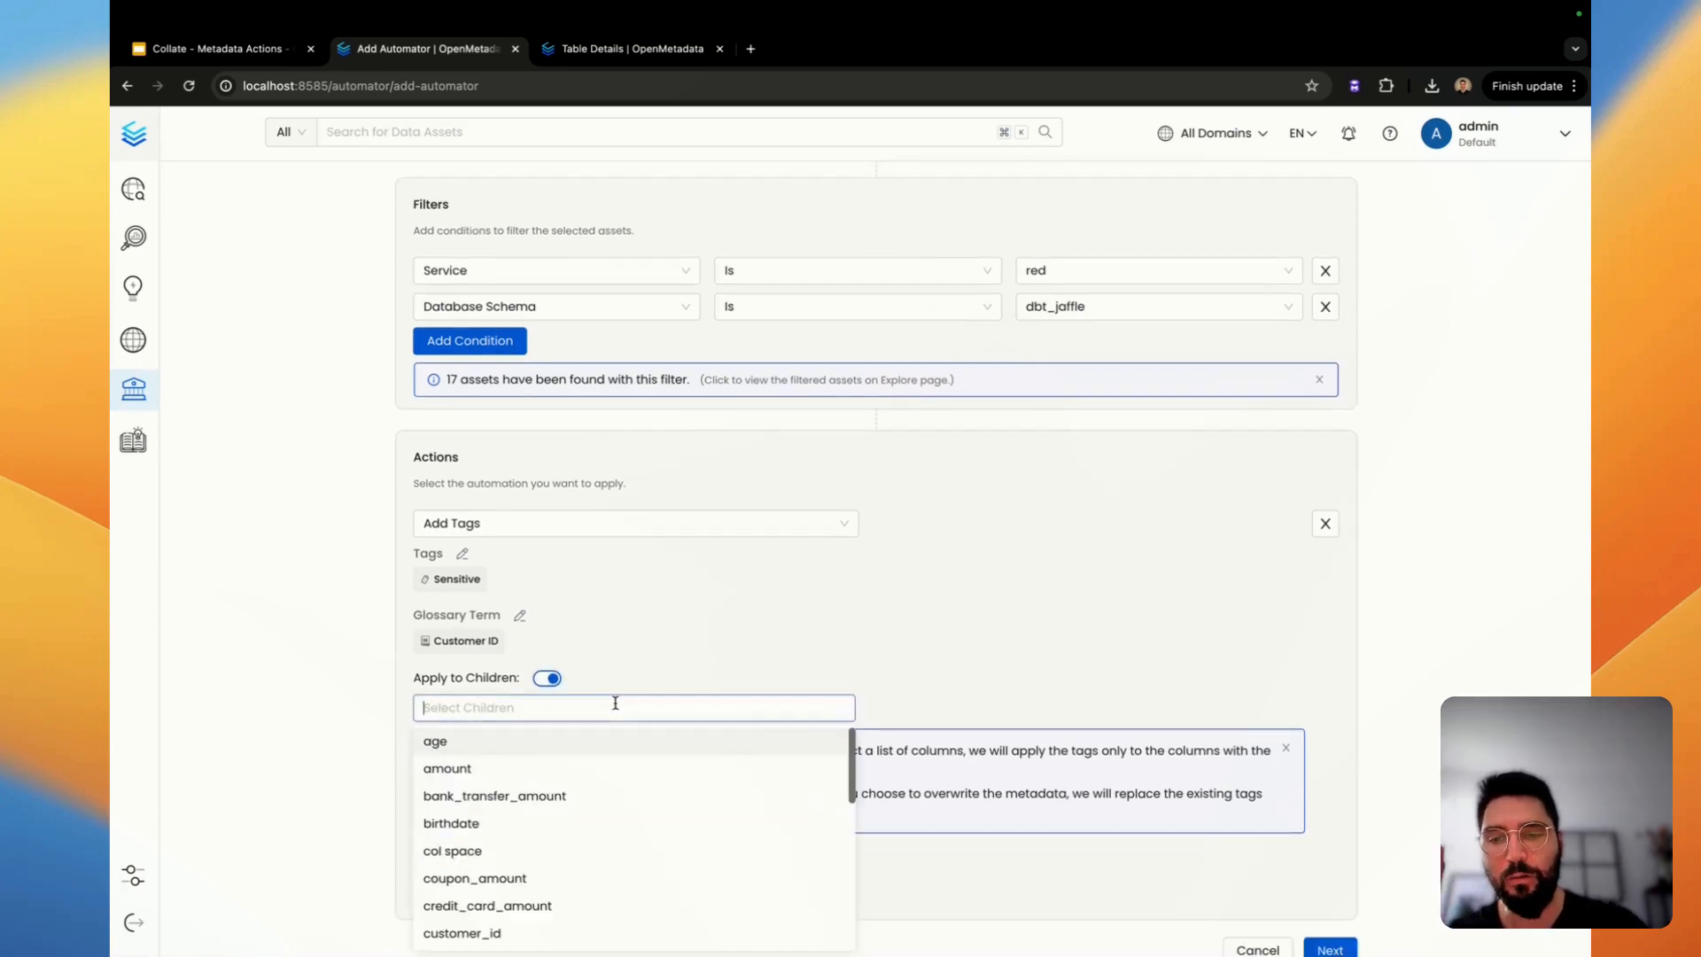
type("customer")
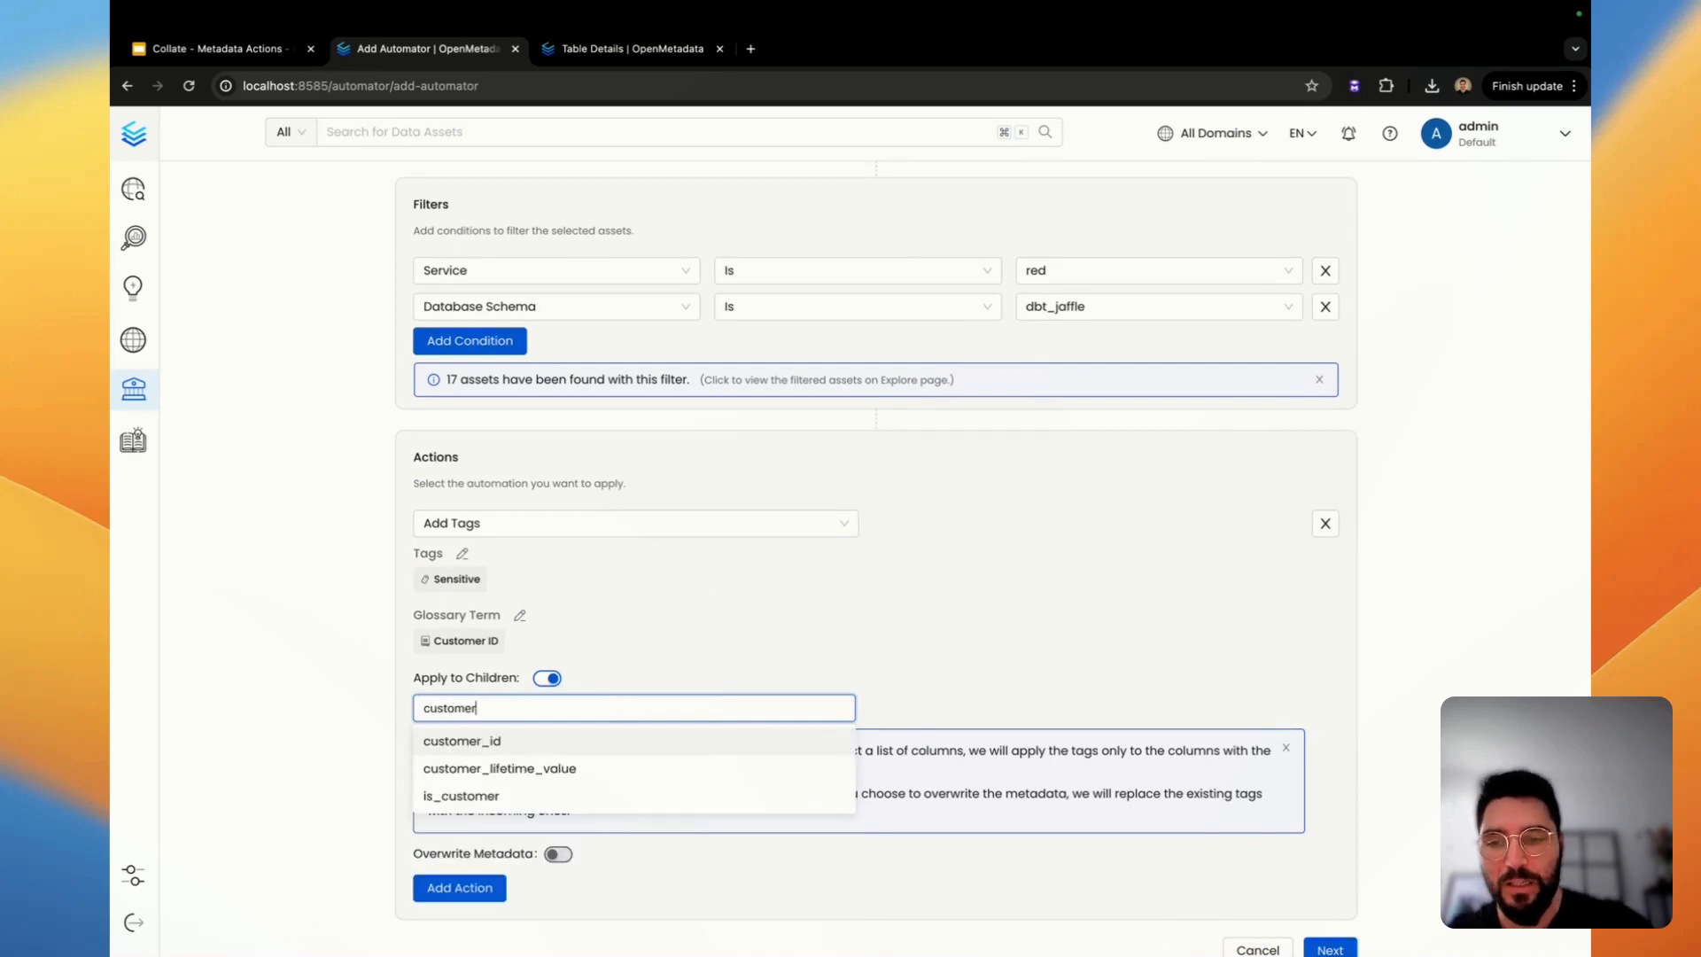
left_click(549, 749)
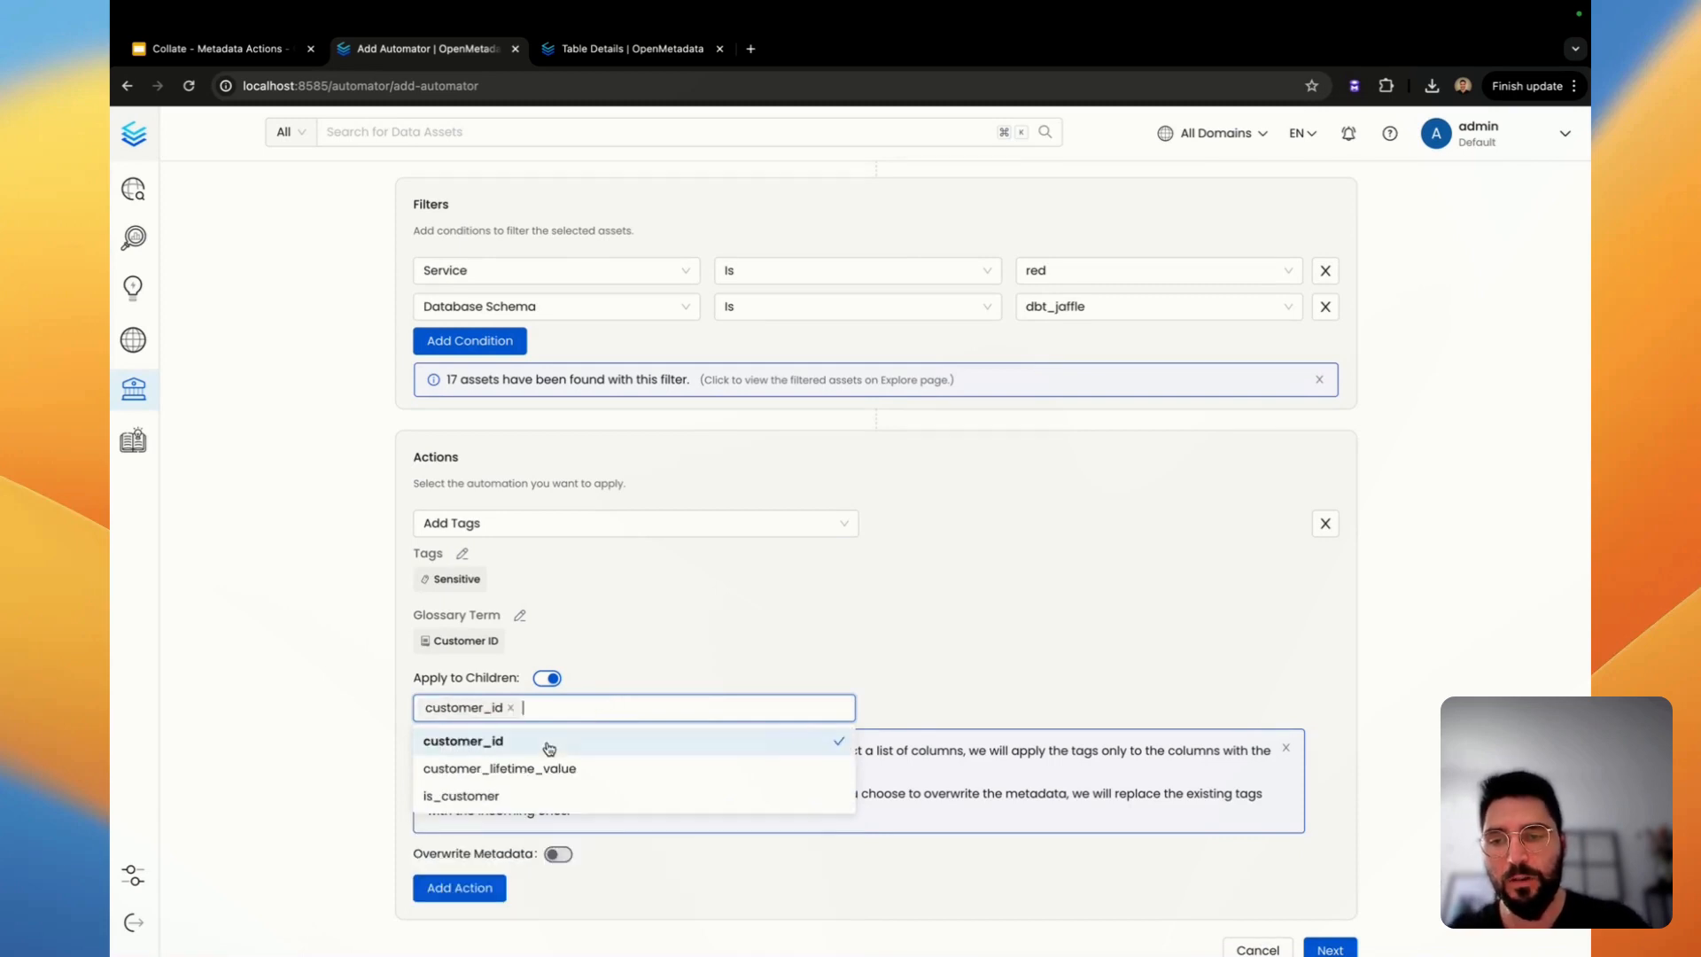
left_click(789, 647)
scroll(786, 651, "down", 1)
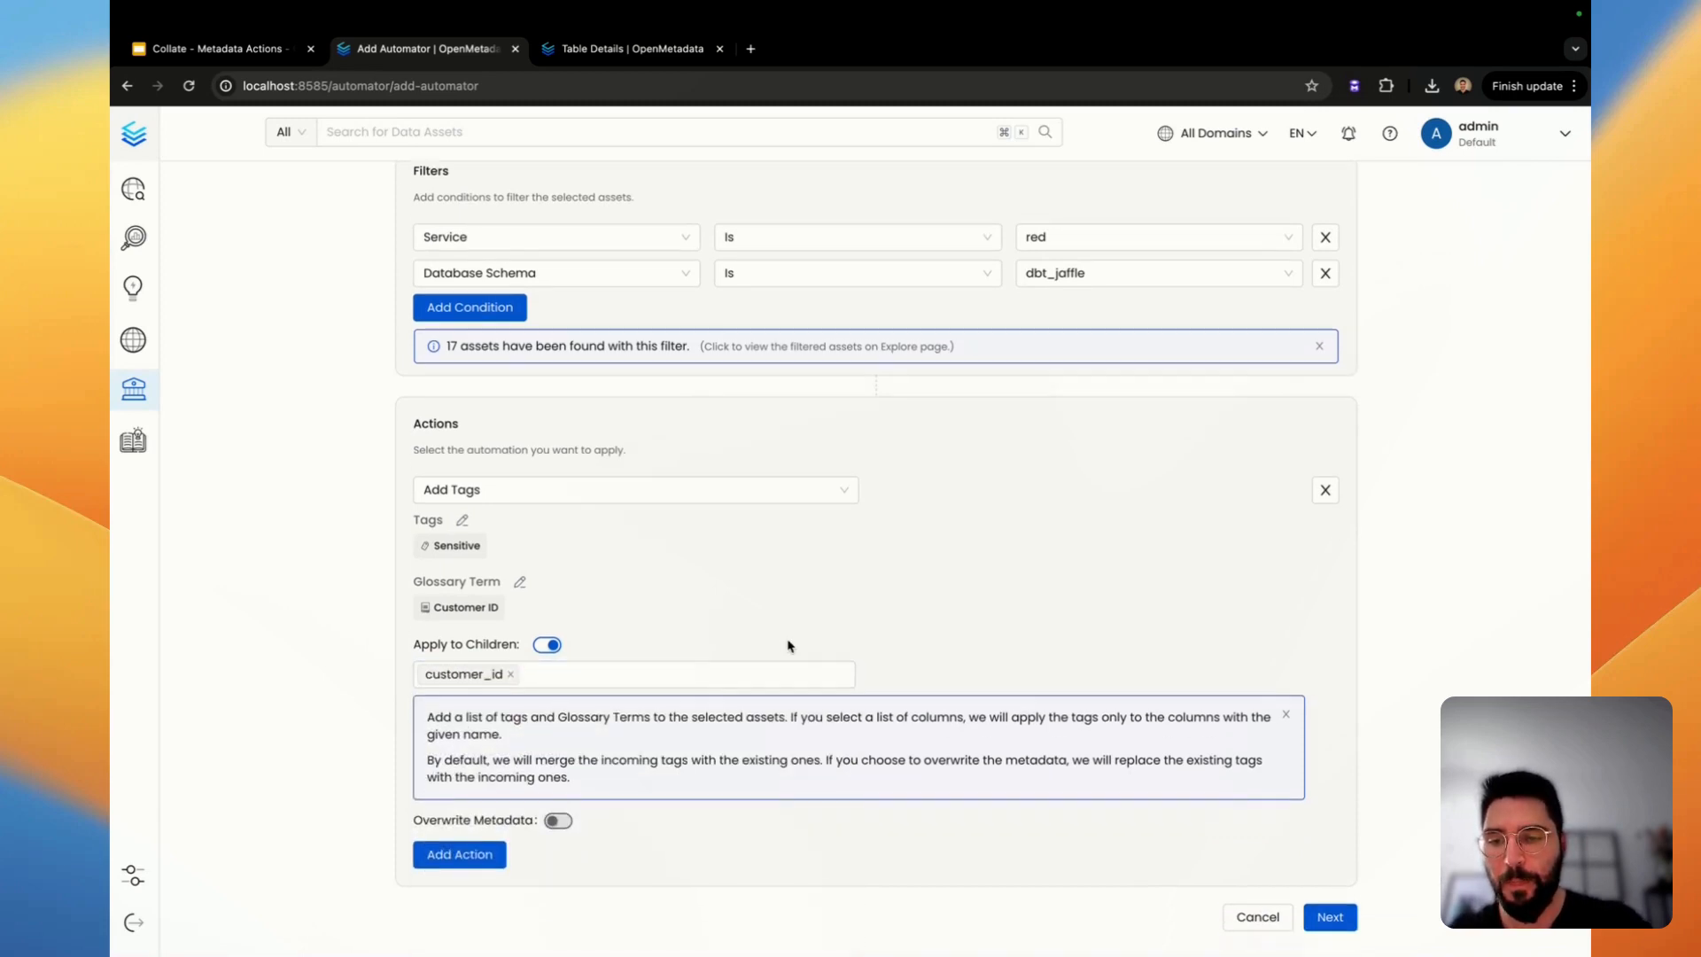
left_click(556, 822)
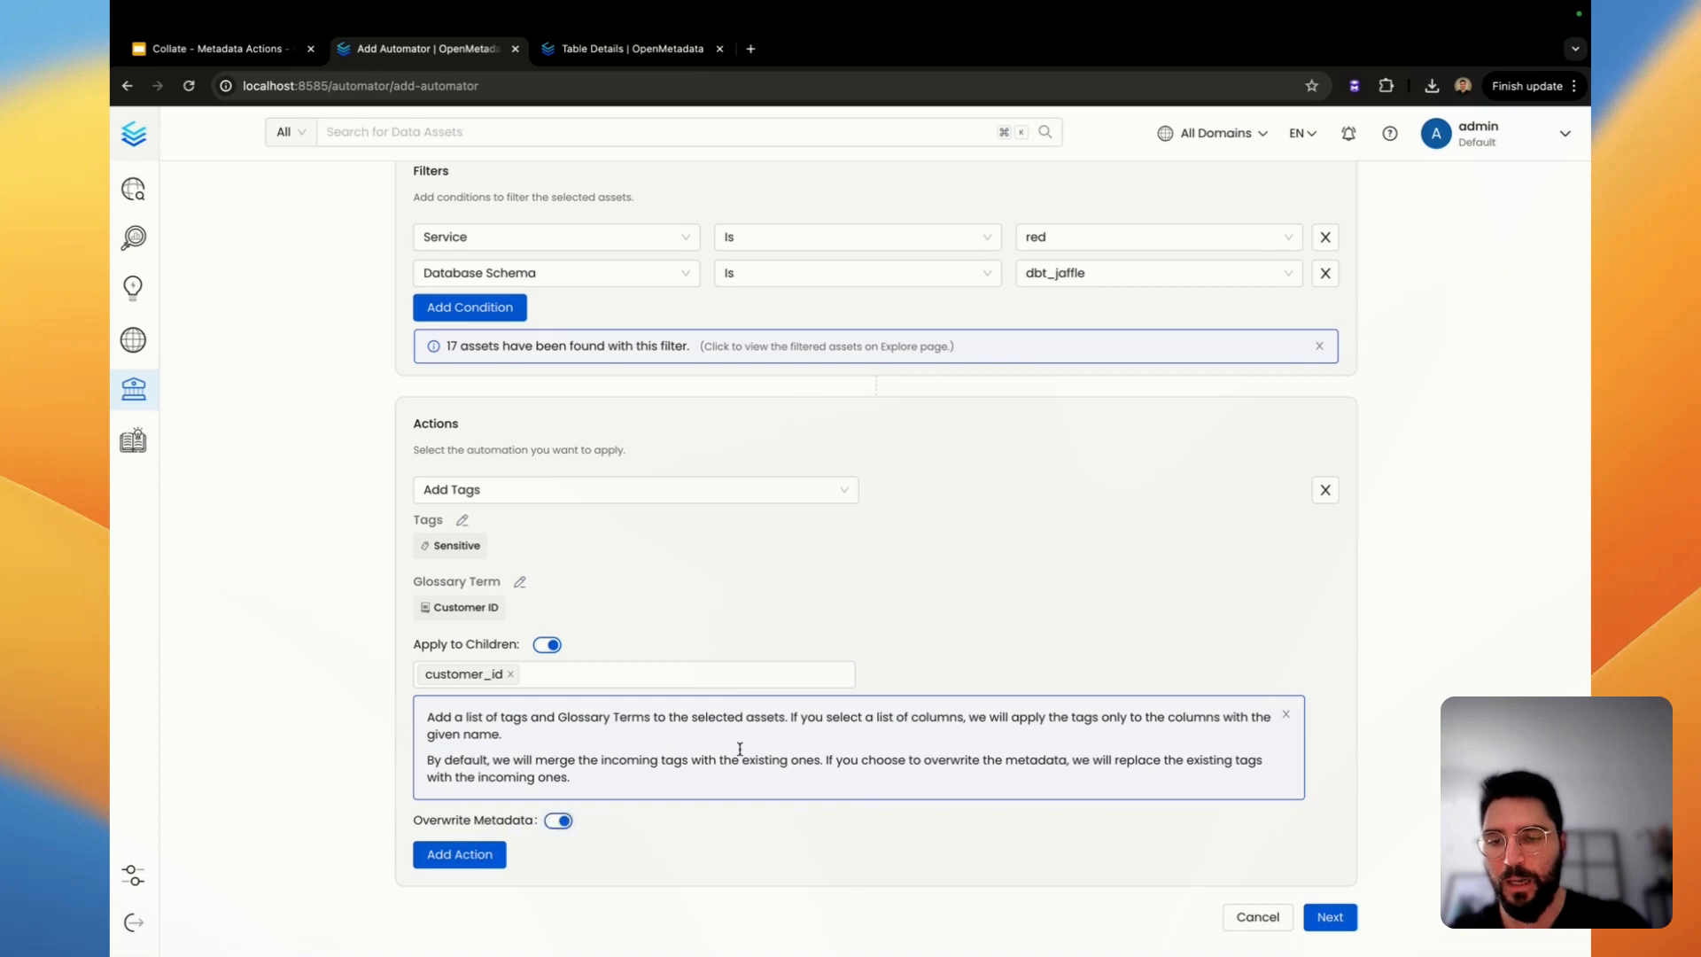
Add an Add Description action with the text "This comes from an automation".
left_click(454, 856)
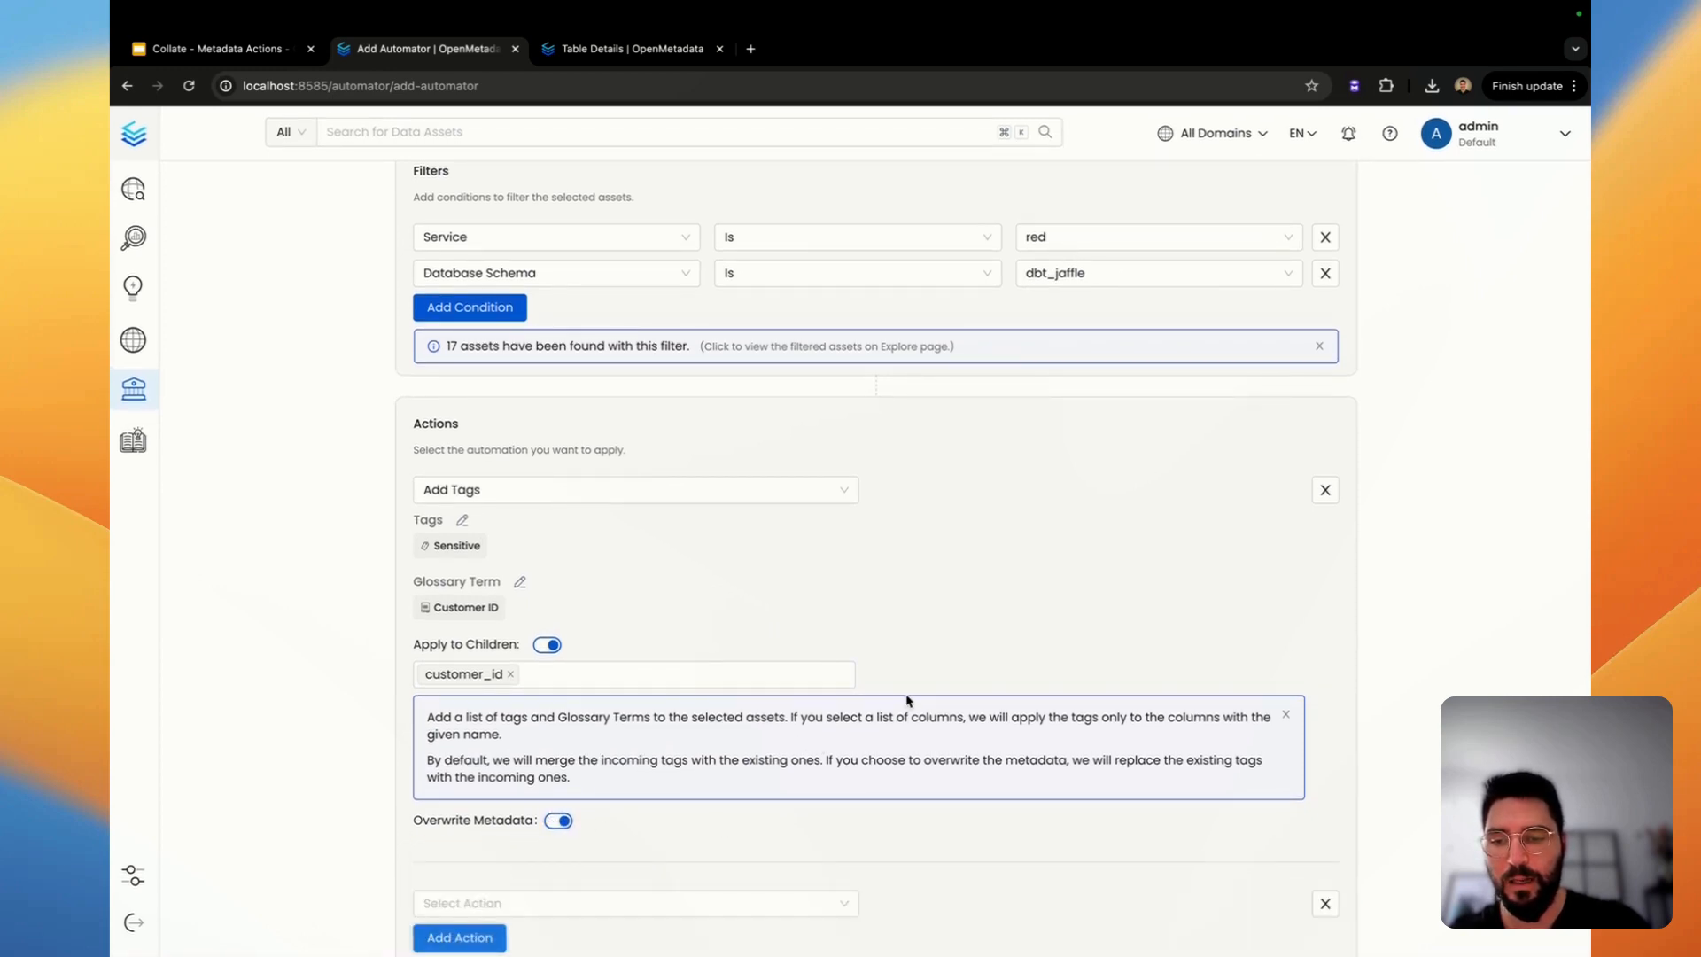
scroll(767, 797, "down", 2)
left_click(741, 818)
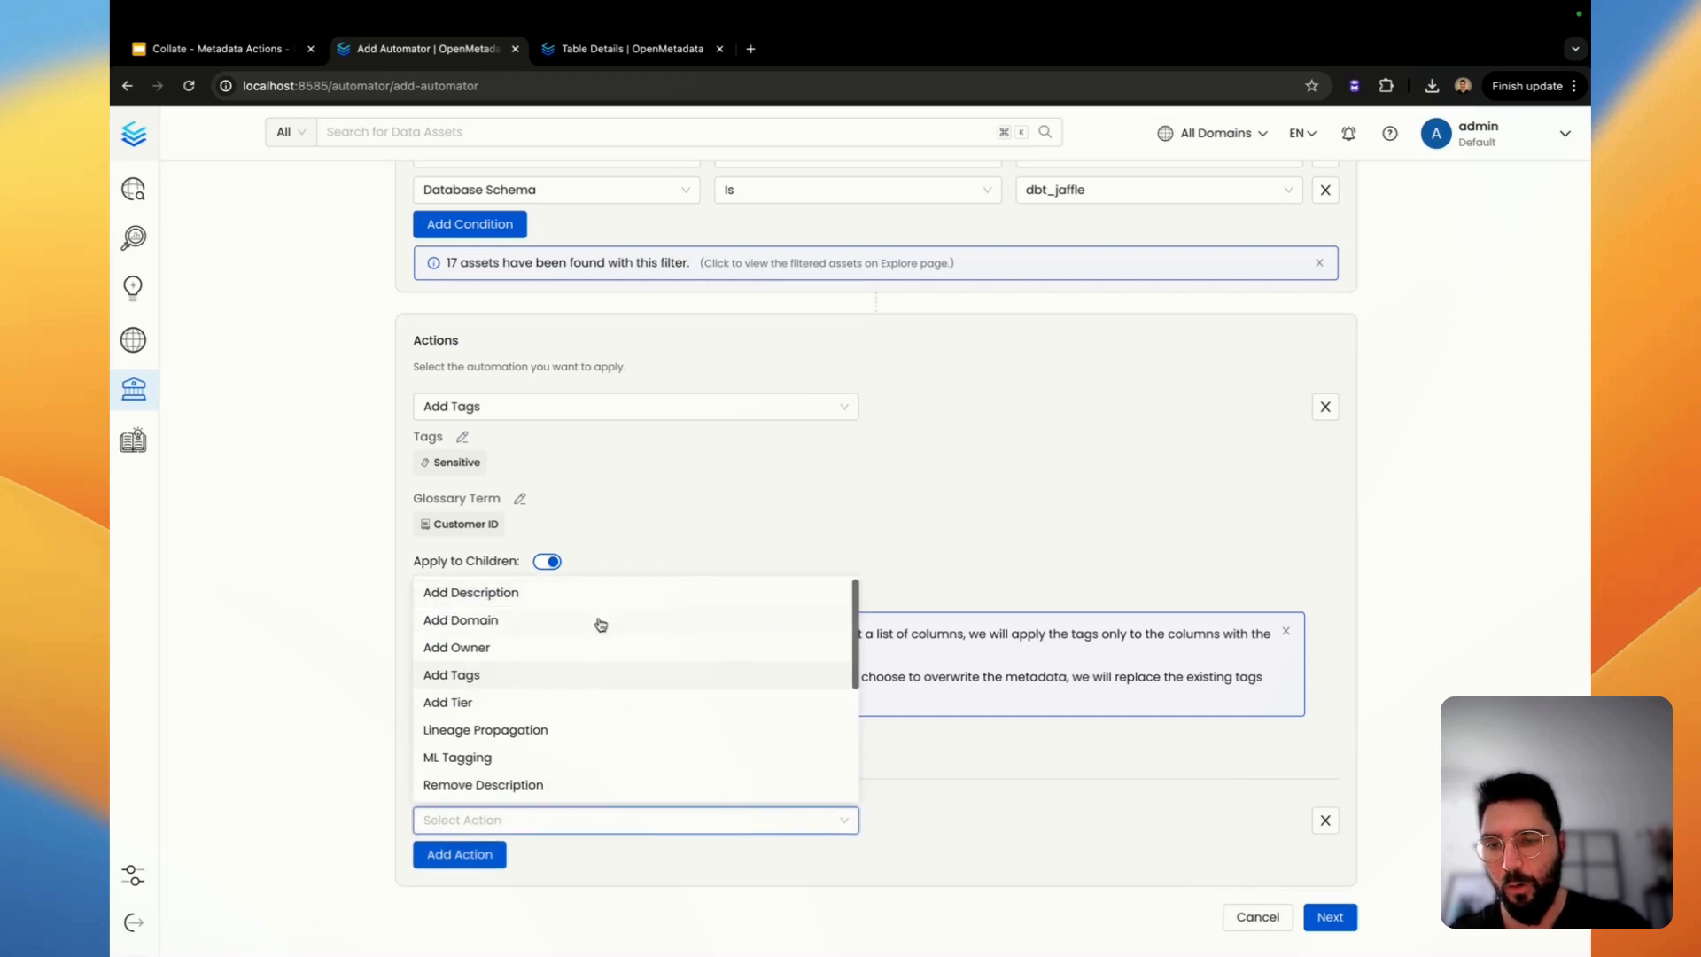
left_click(589, 594)
scroll(979, 733, "down", 2)
left_click(805, 832)
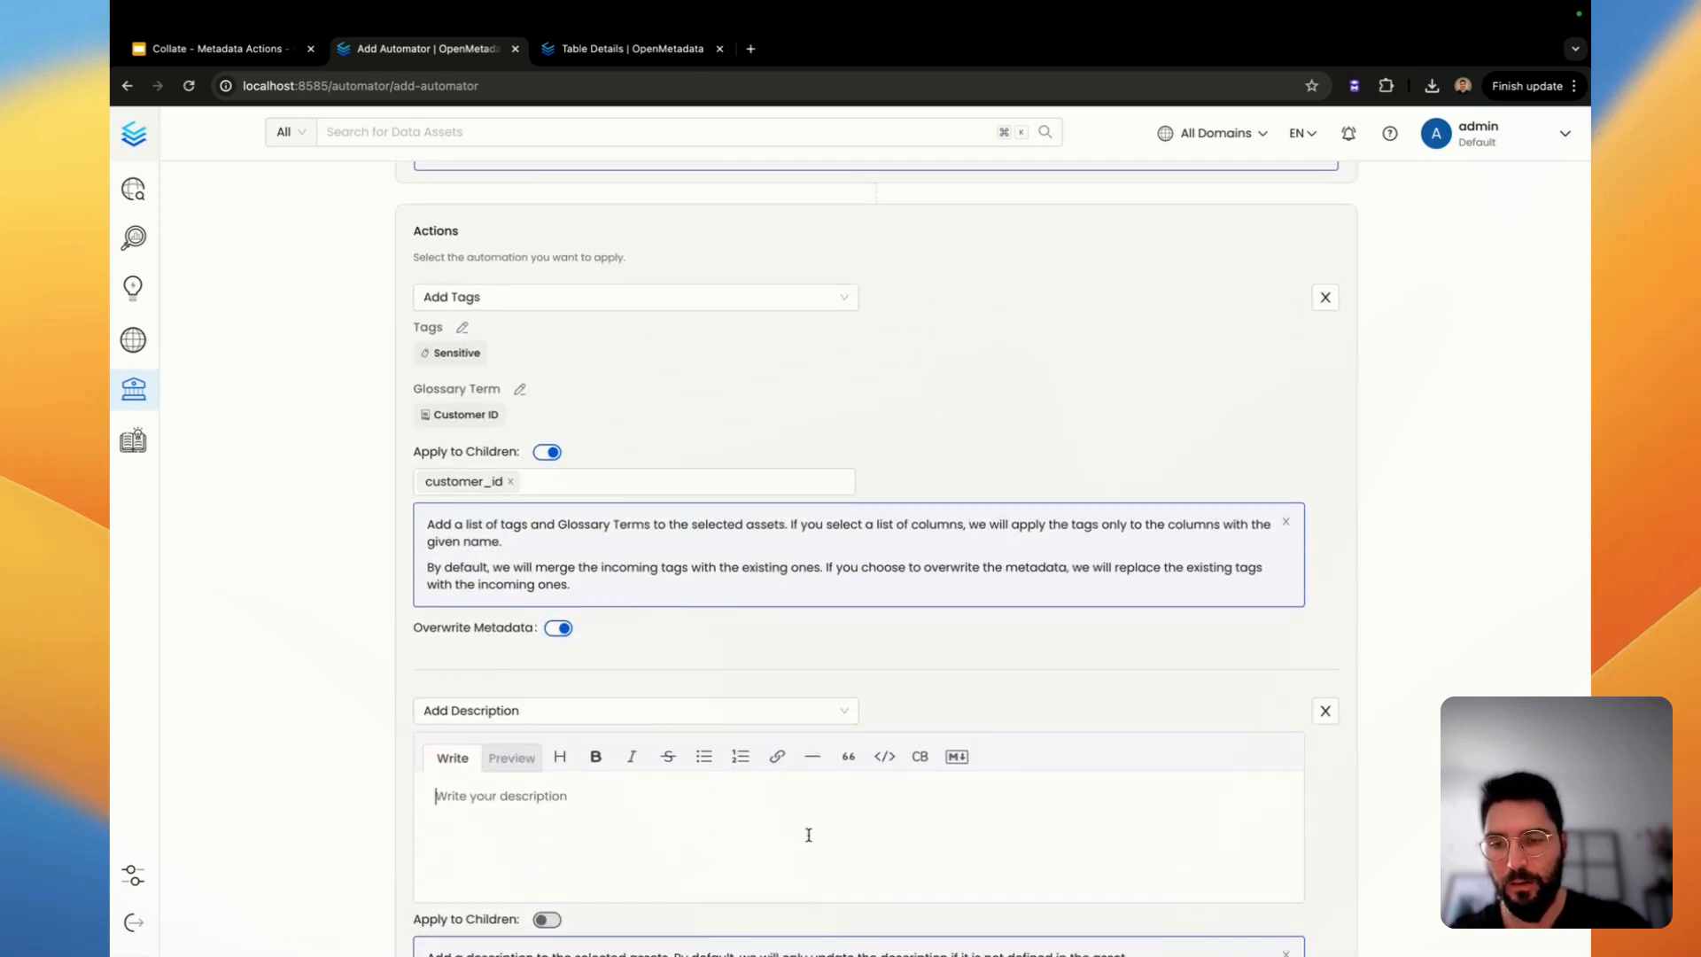
type("This comes from an automation")
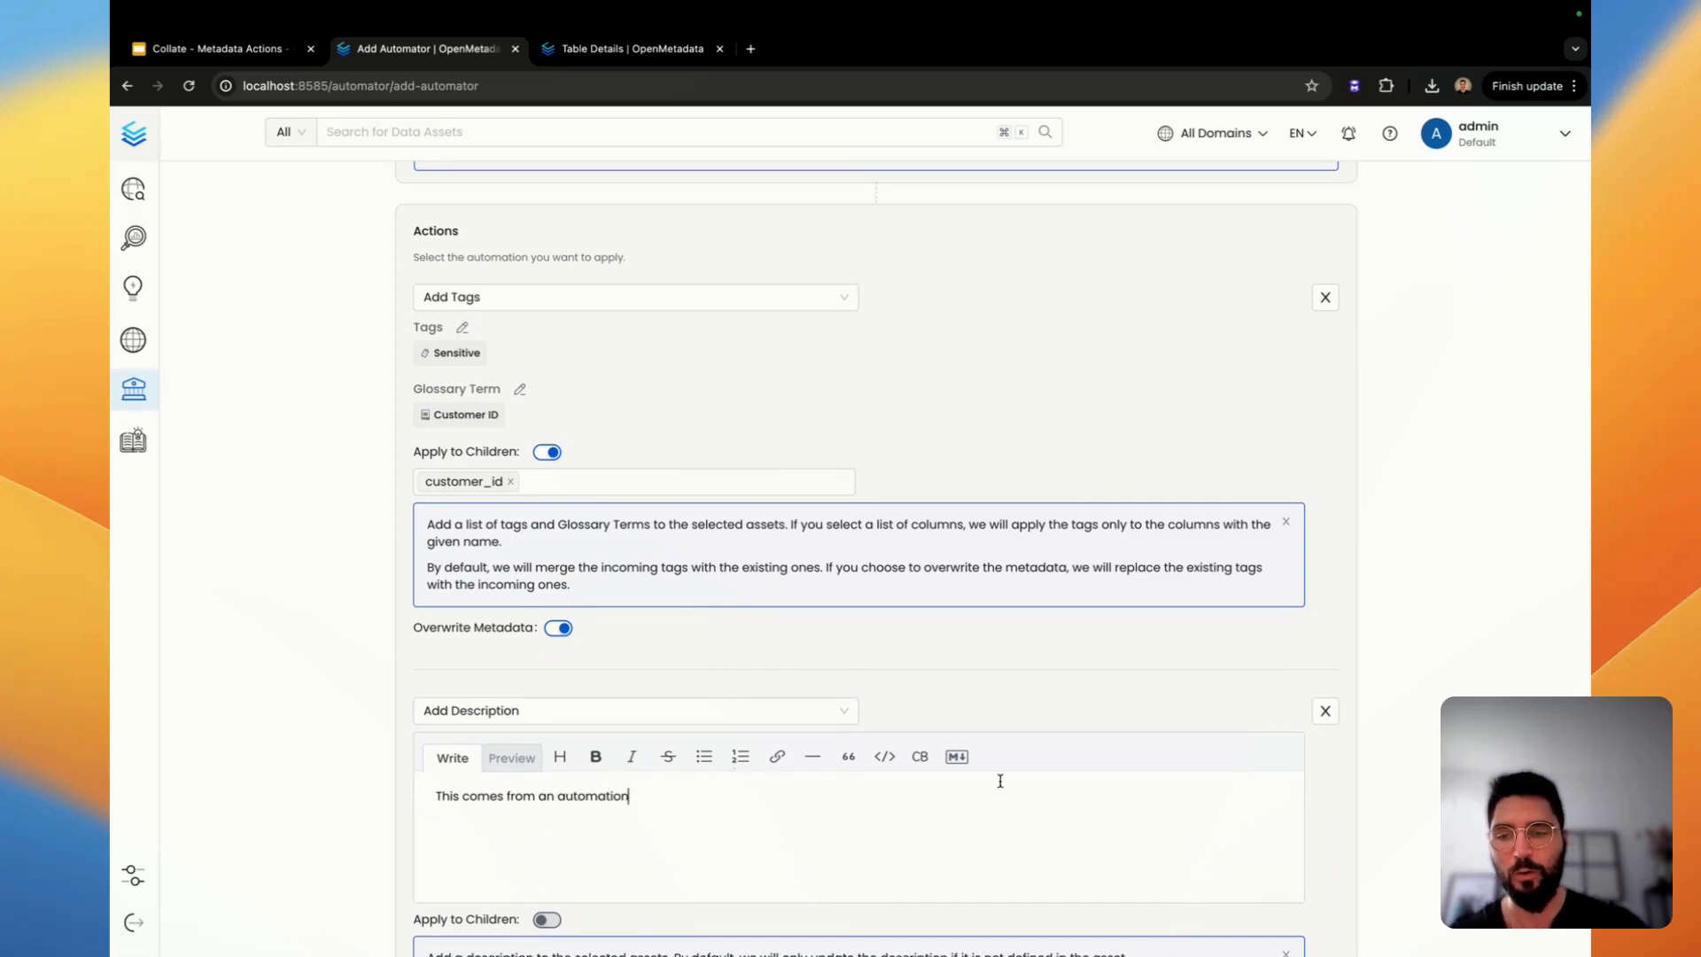
Apply the Add Description action to the customer_id child column and enable overwriting of existing metadata.
scroll(1063, 779, "down", 3)
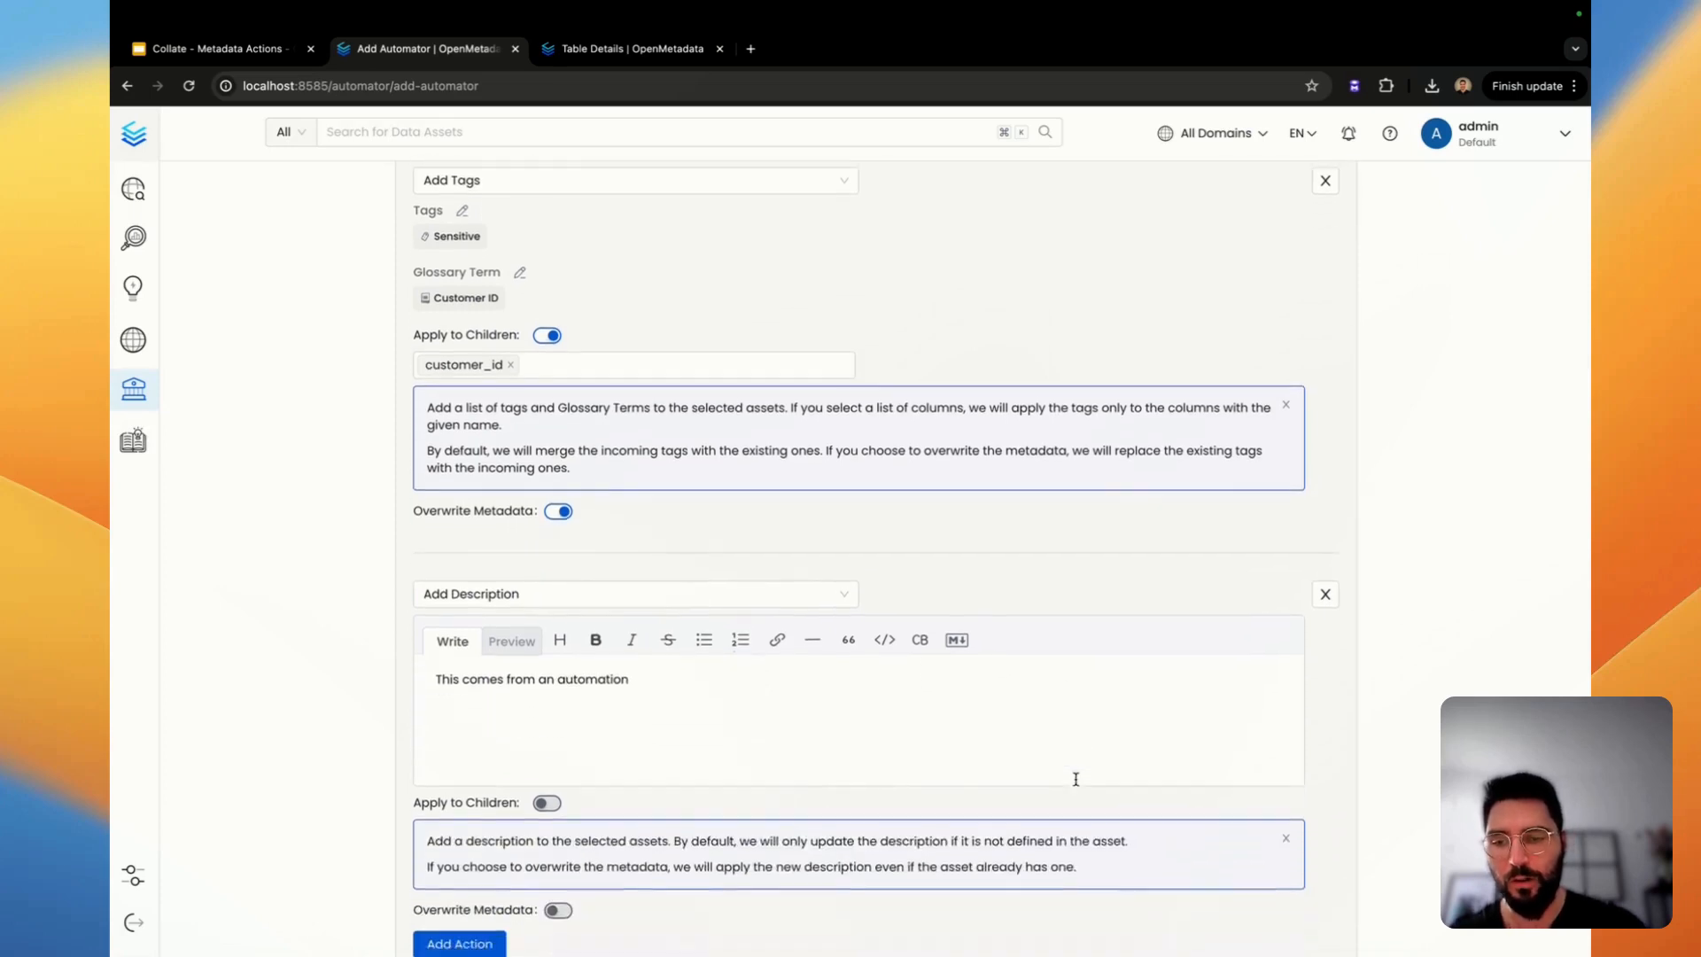
left_click(538, 725)
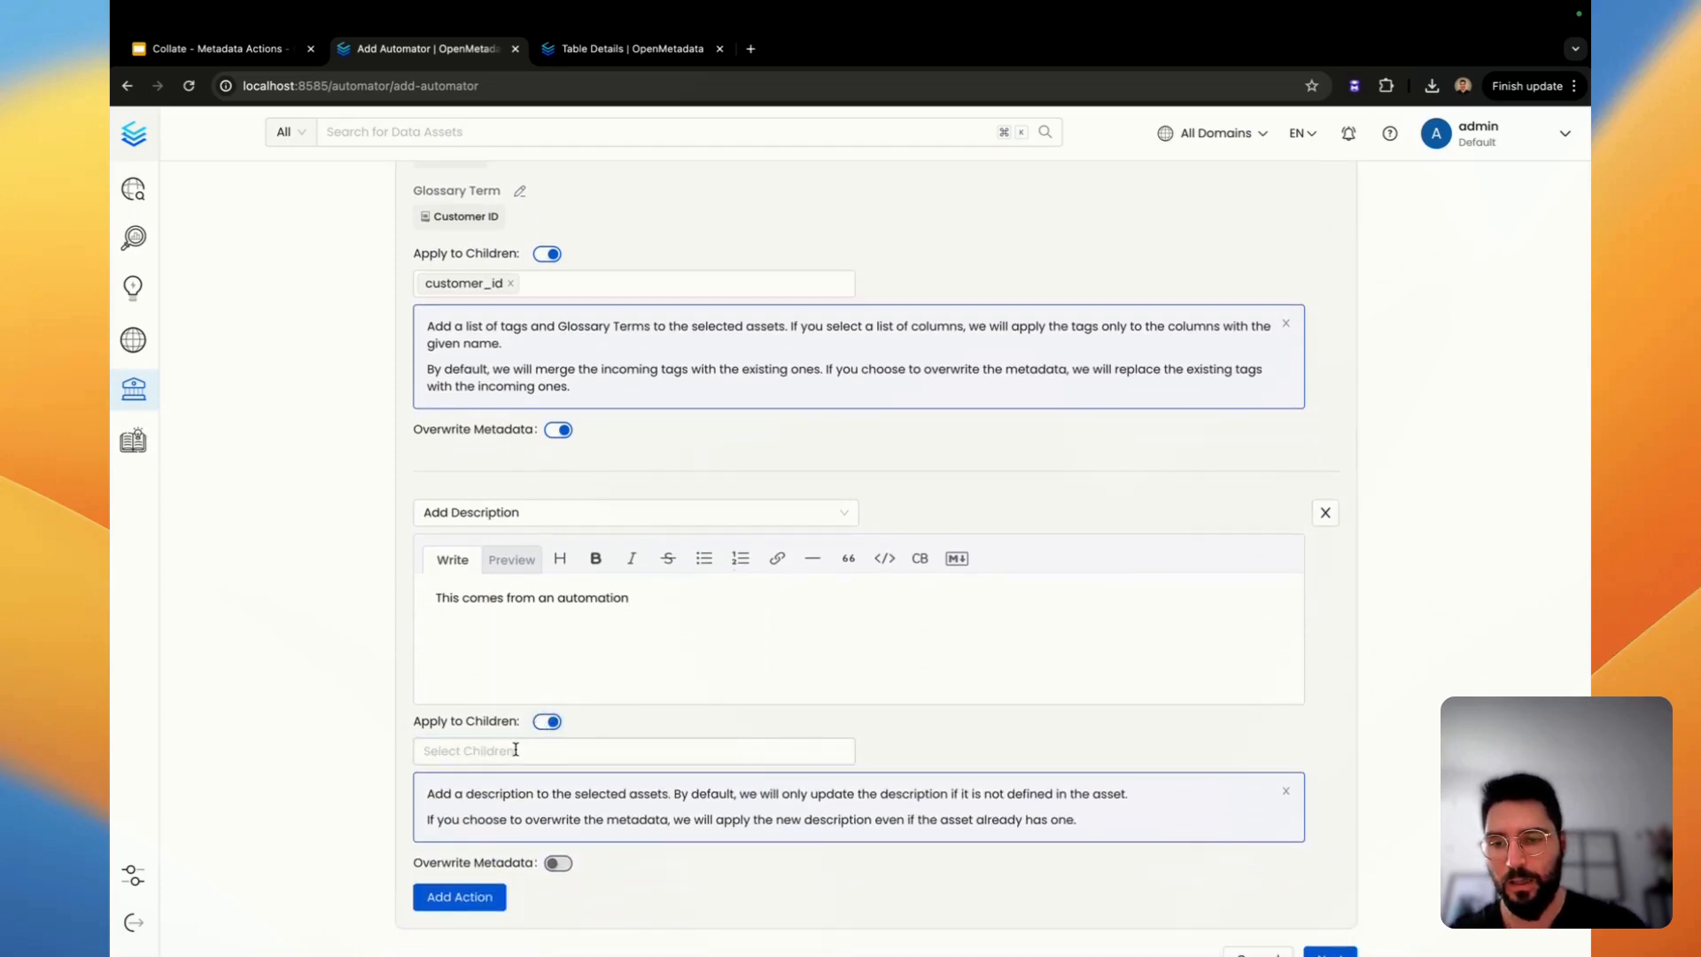
left_click(516, 750)
type("mer")
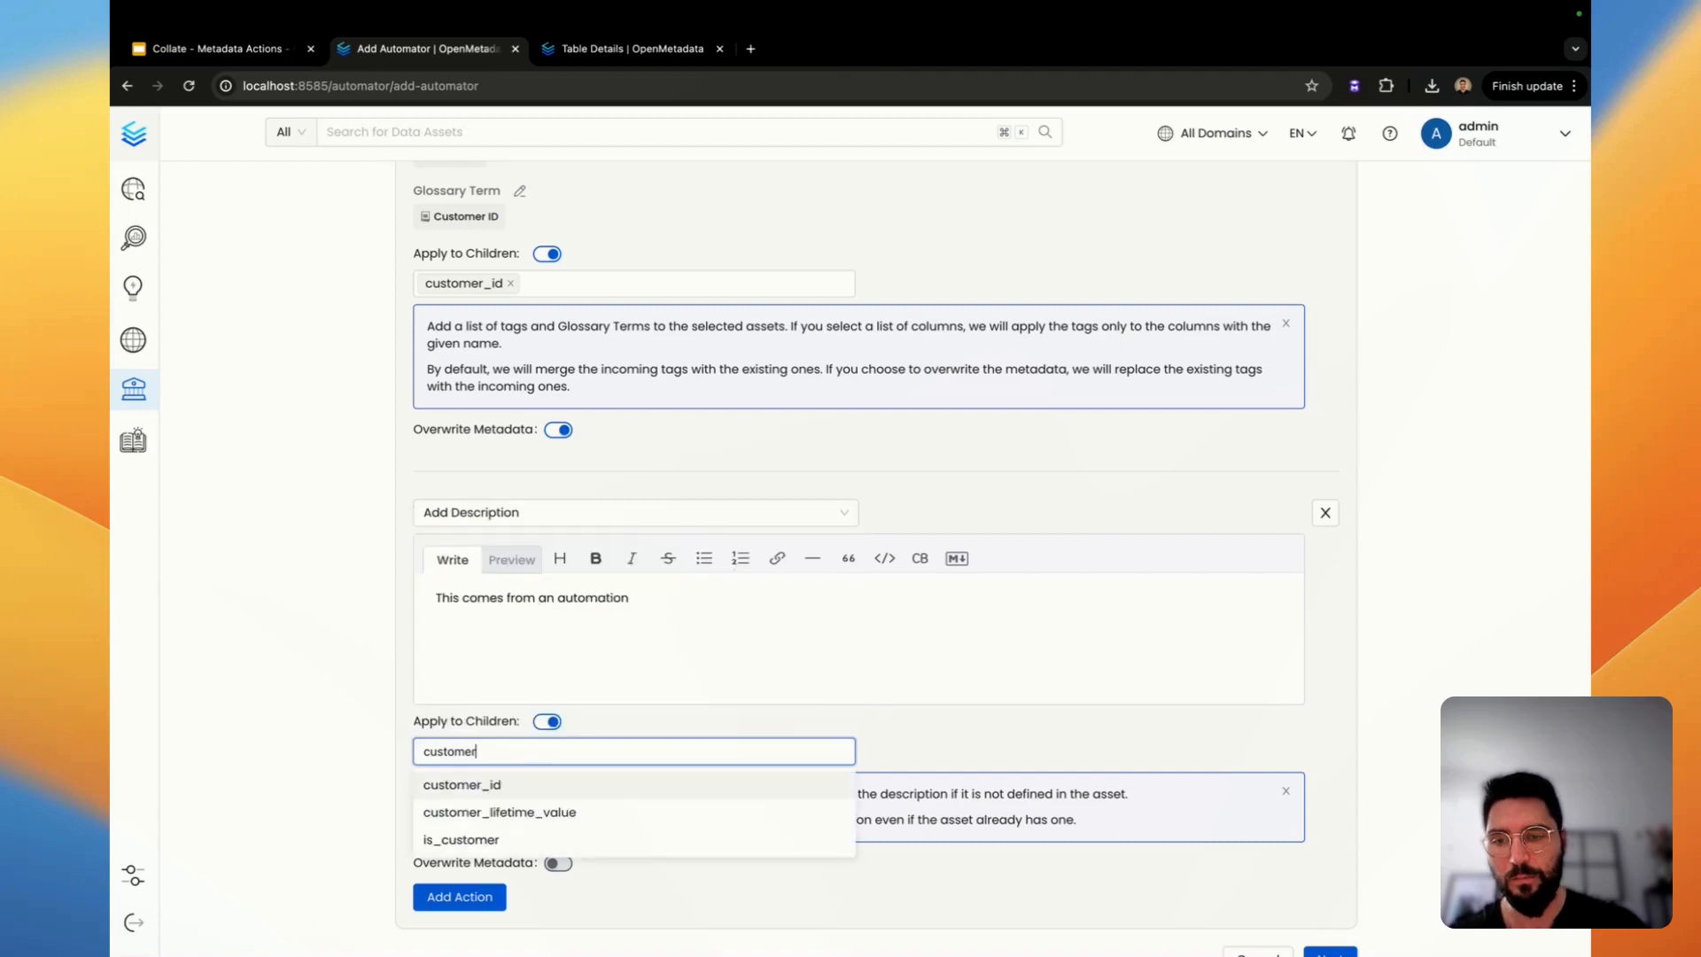
left_click(520, 784)
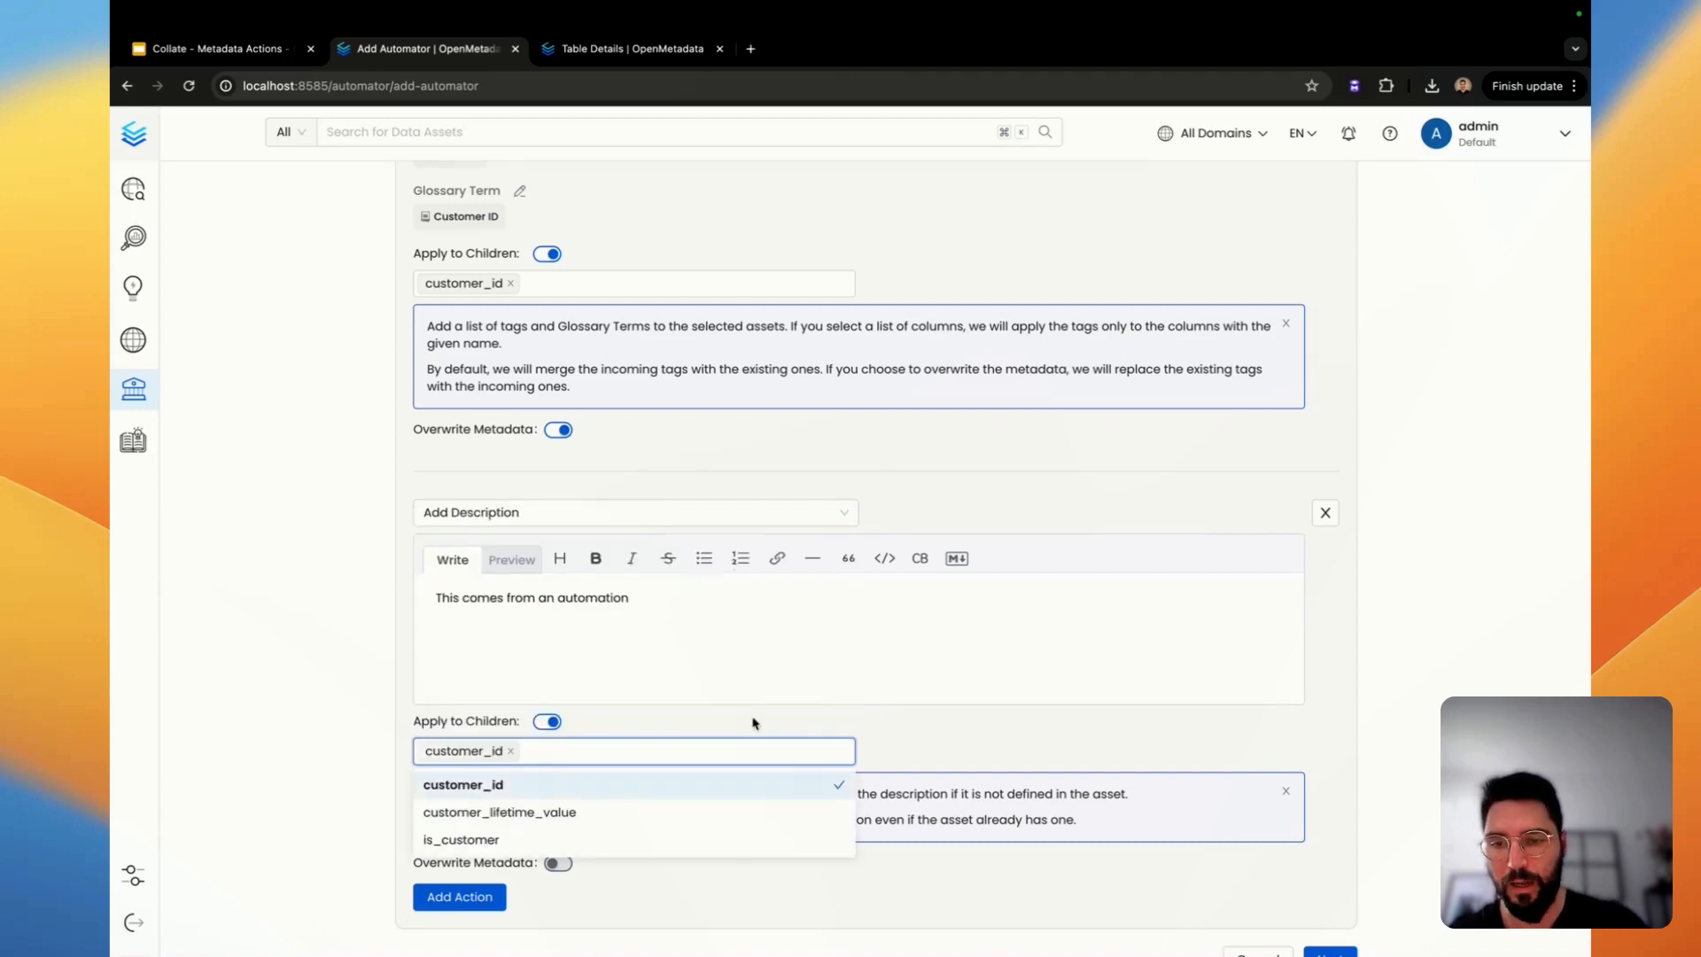
left_click(892, 739)
scroll(892, 740, "down", 1)
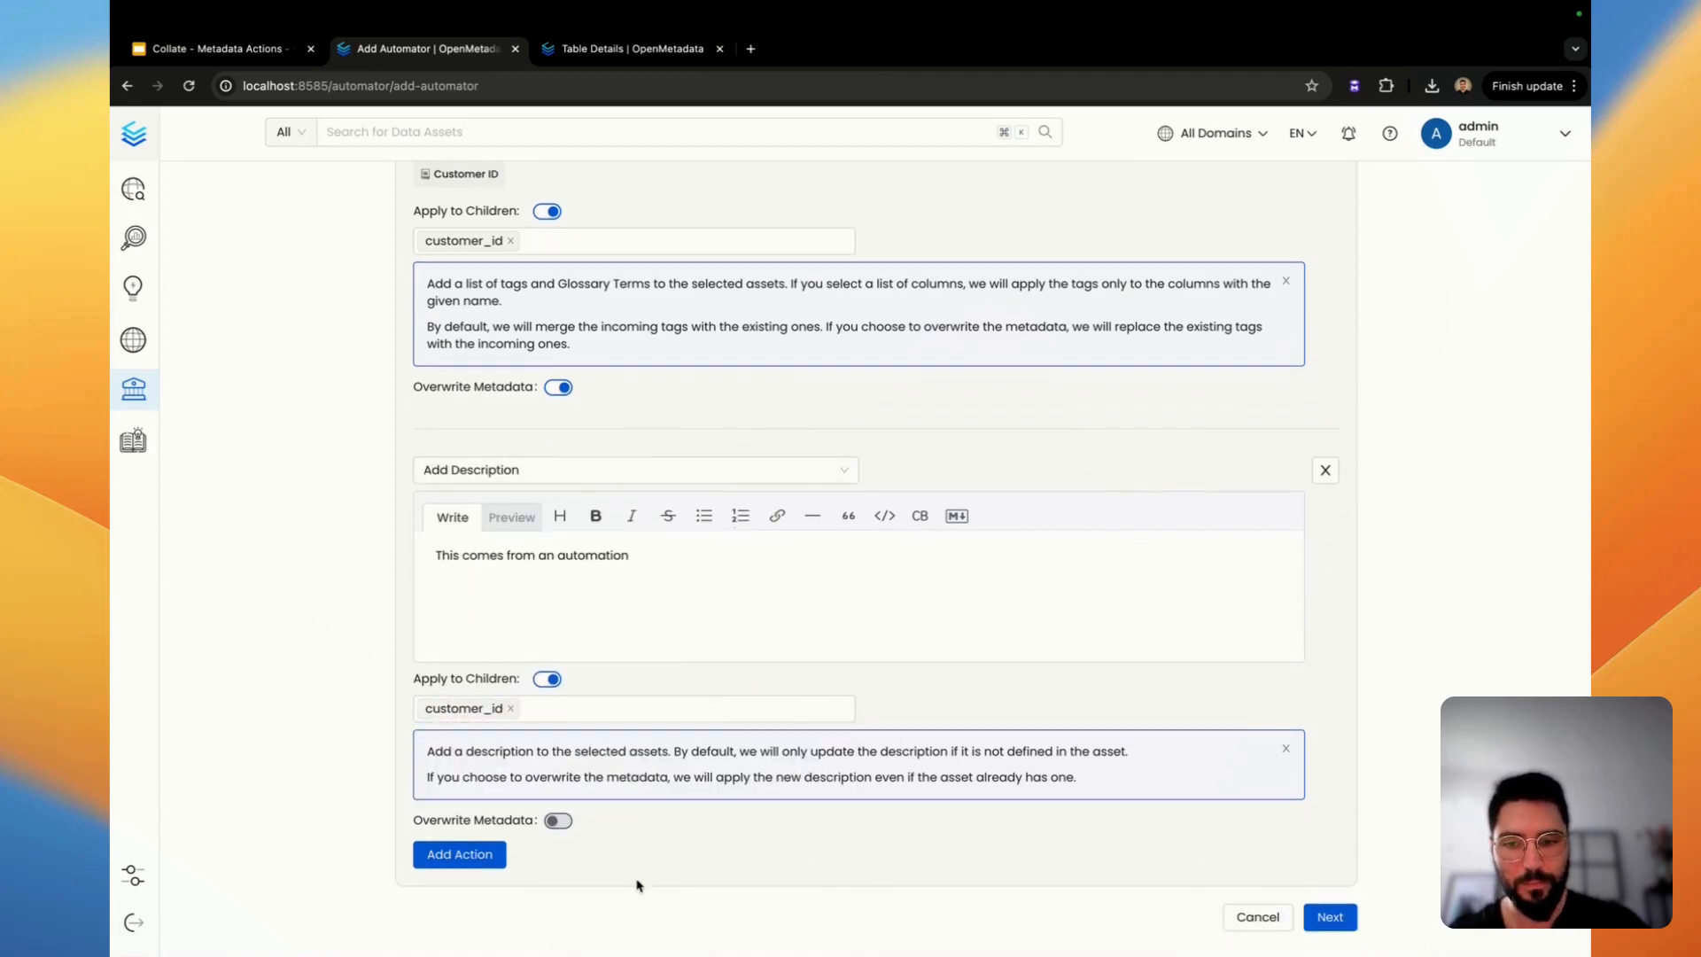
left_click(558, 821)
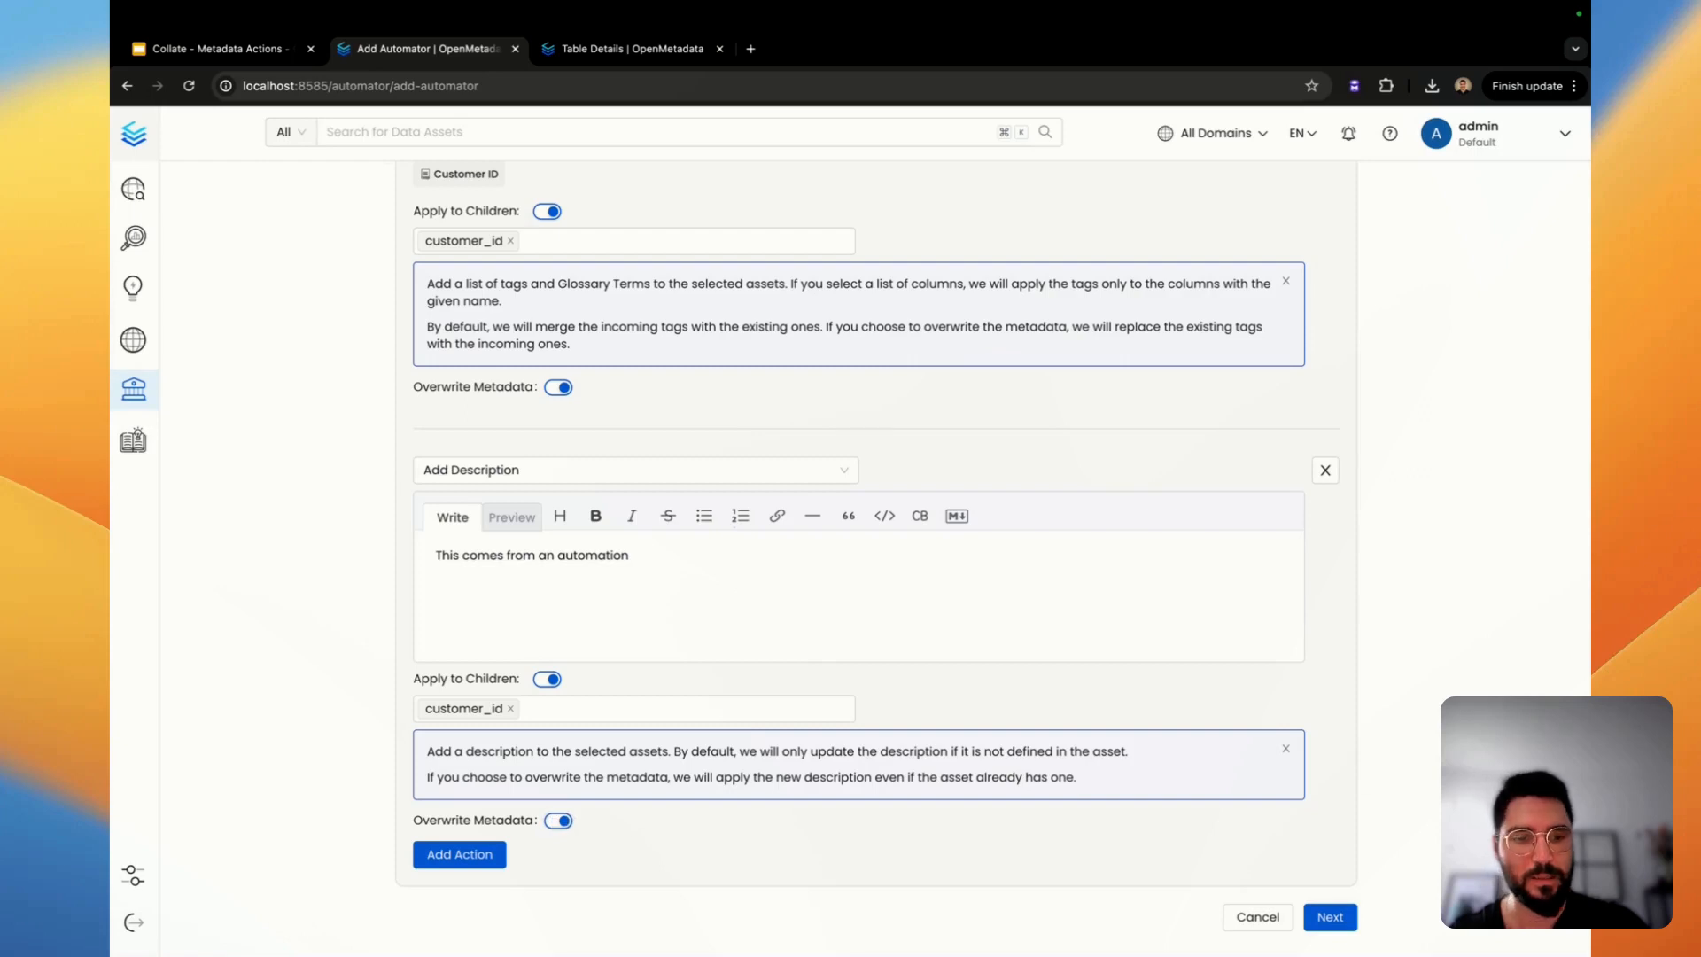
Schedule the automation to run every day at 00:00 and create it.
left_click(1329, 917)
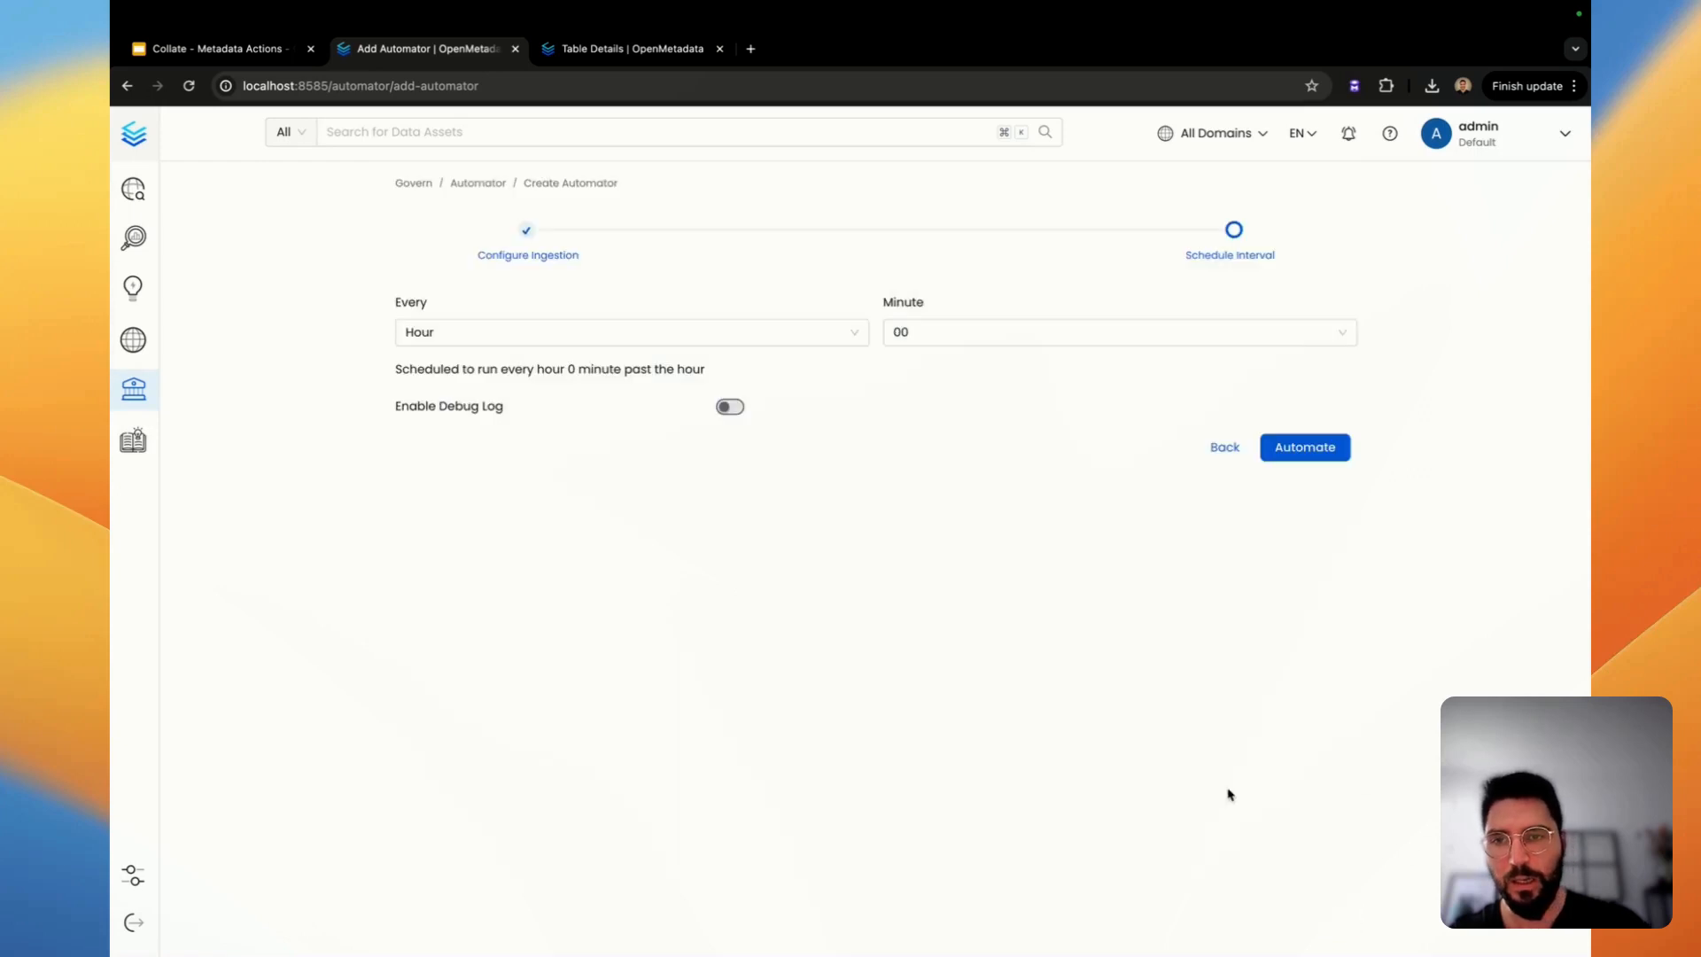
left_click(840, 341)
left_click(693, 452)
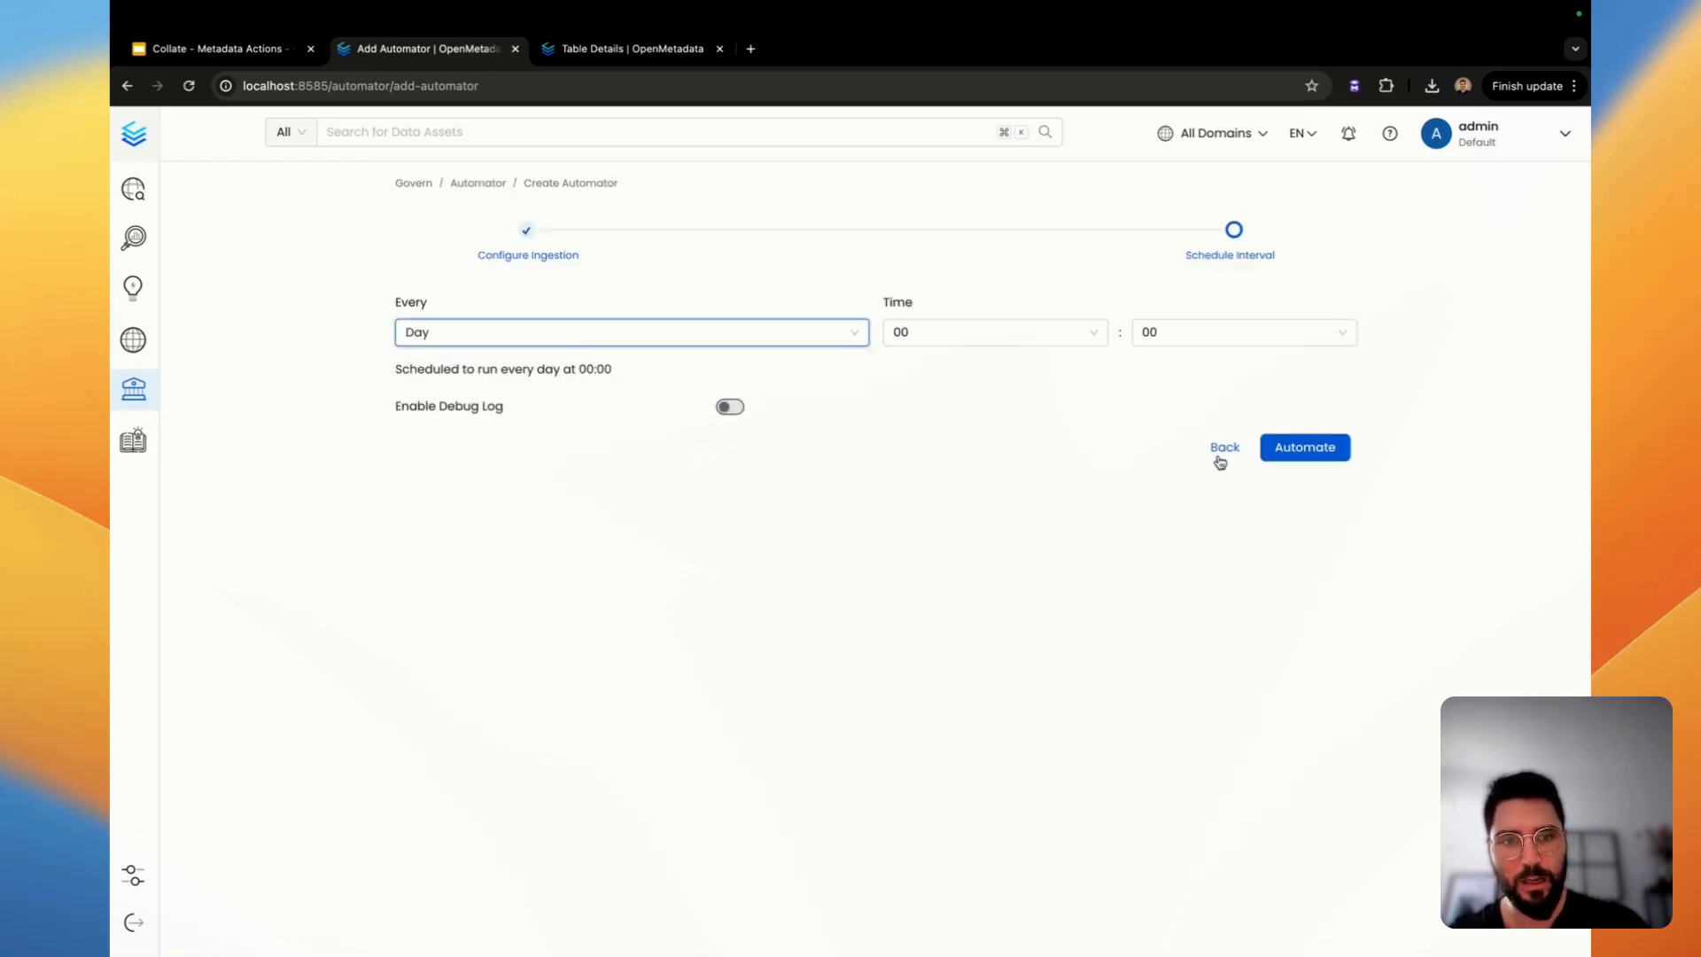
left_click(1298, 451)
left_click(865, 440)
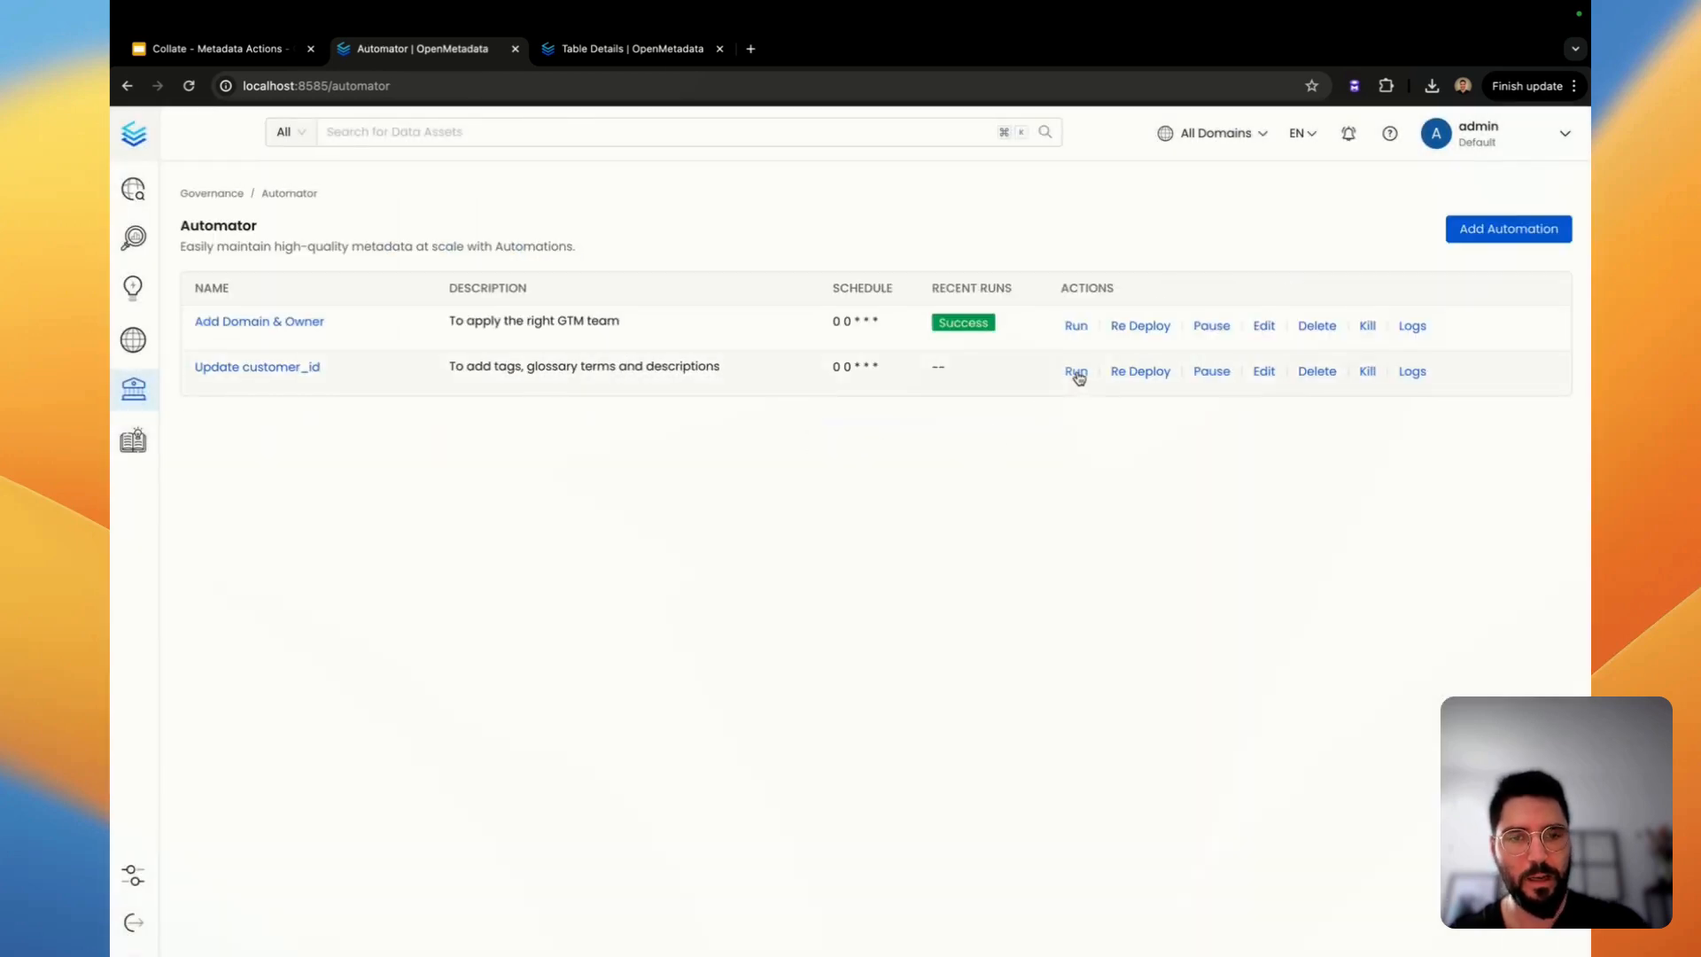
Run the Update customer_id automation and refresh the automator list to check its run status.
left_click(1075, 373)
left_click(620, 51)
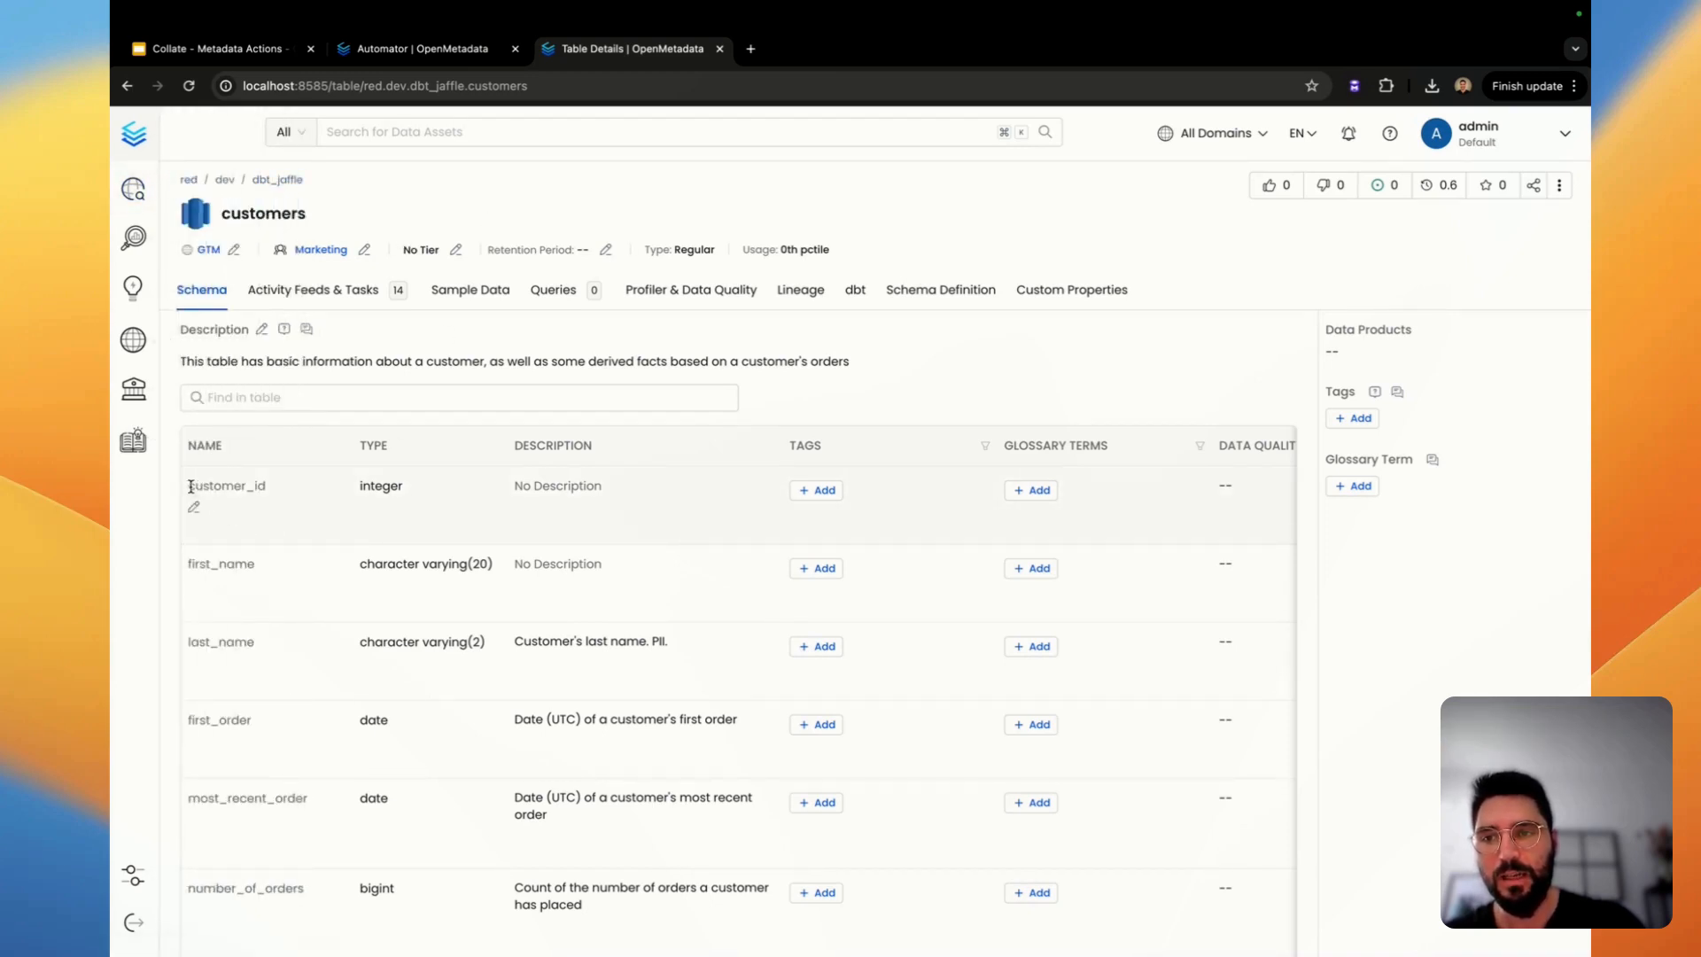
left_click_drag(191, 486, 281, 492)
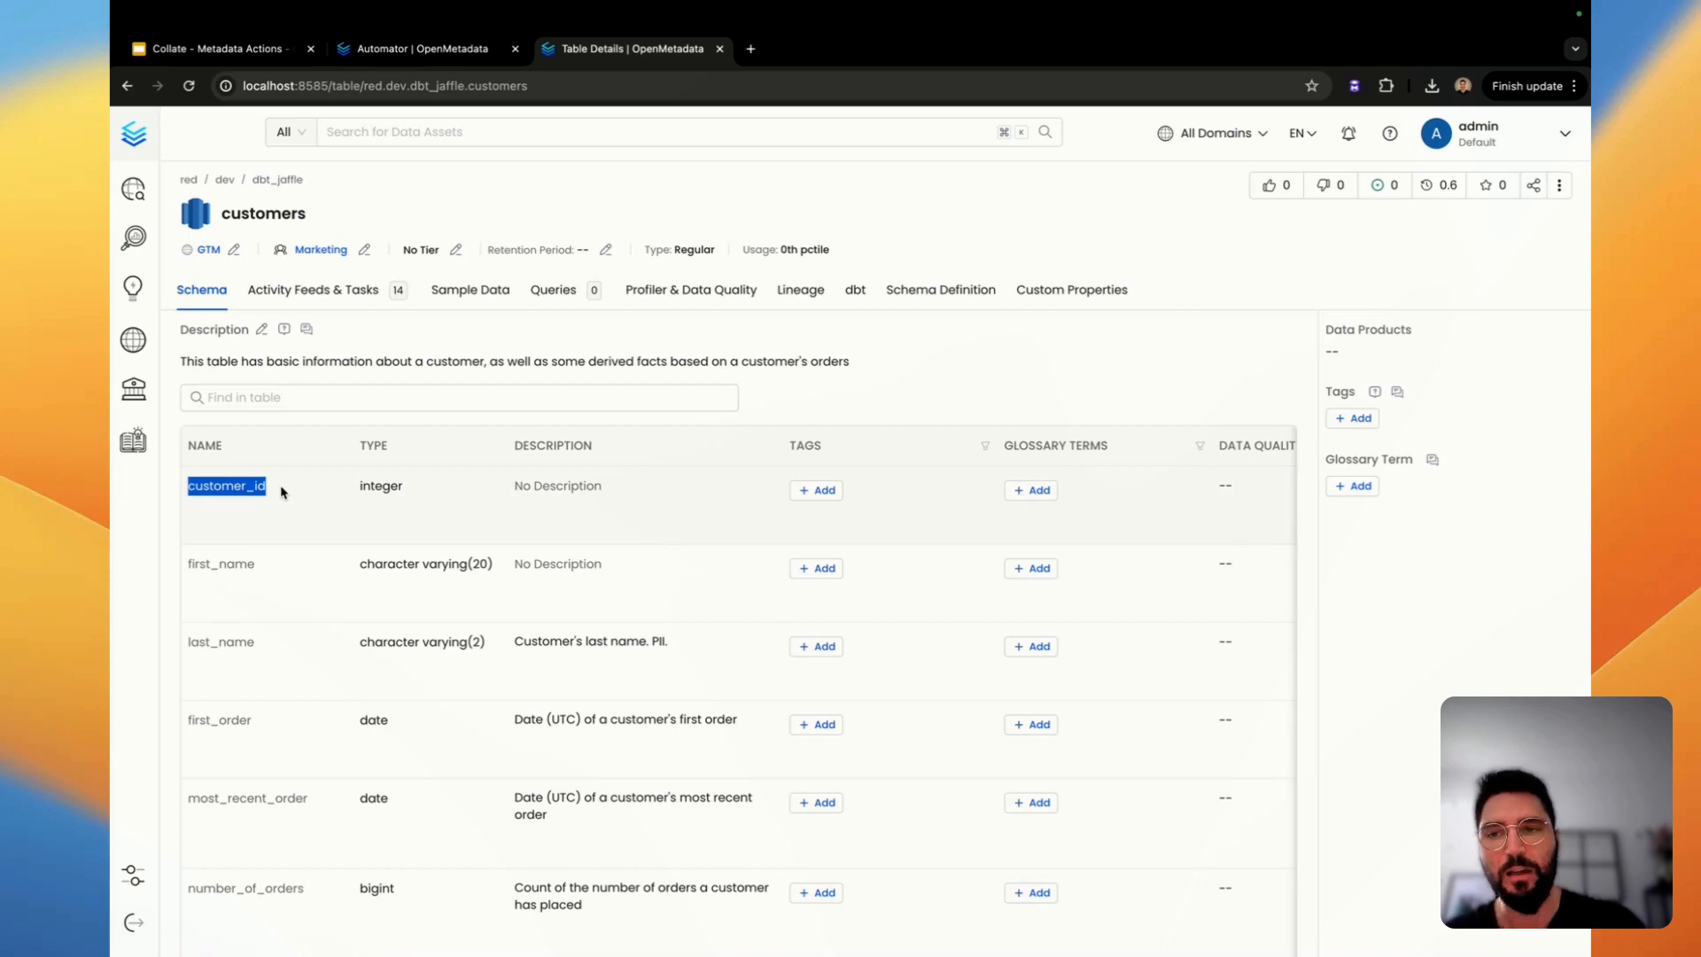
left_click(283, 491)
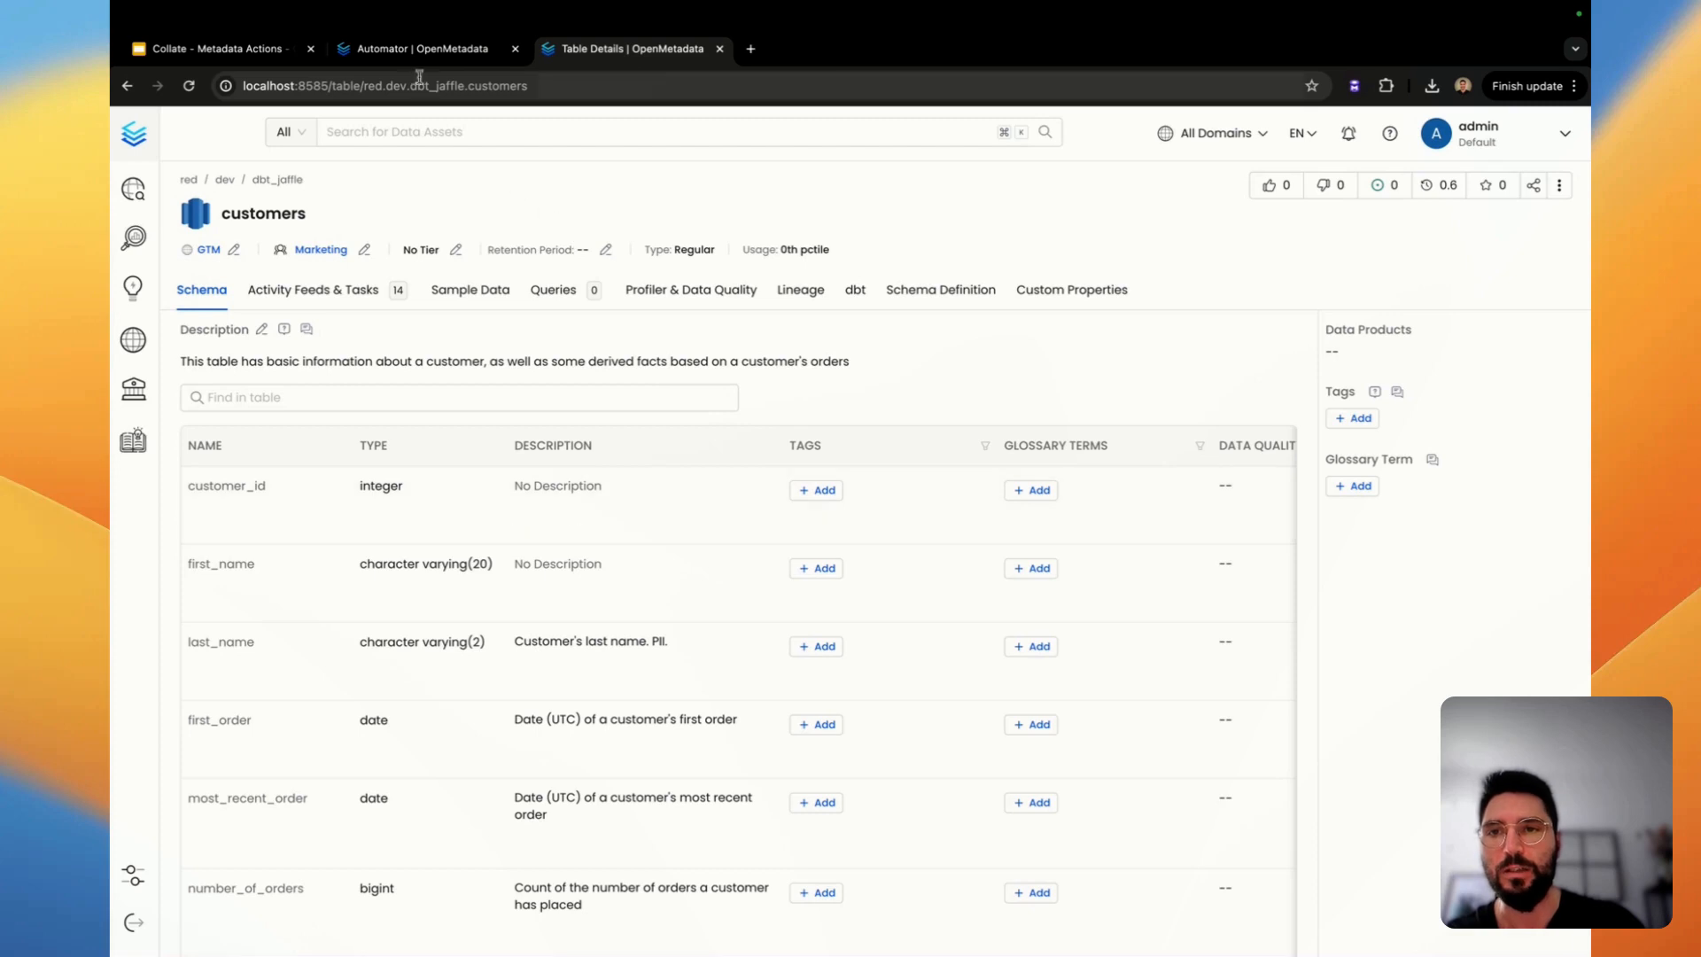
left_click(409, 50)
key("super+r")
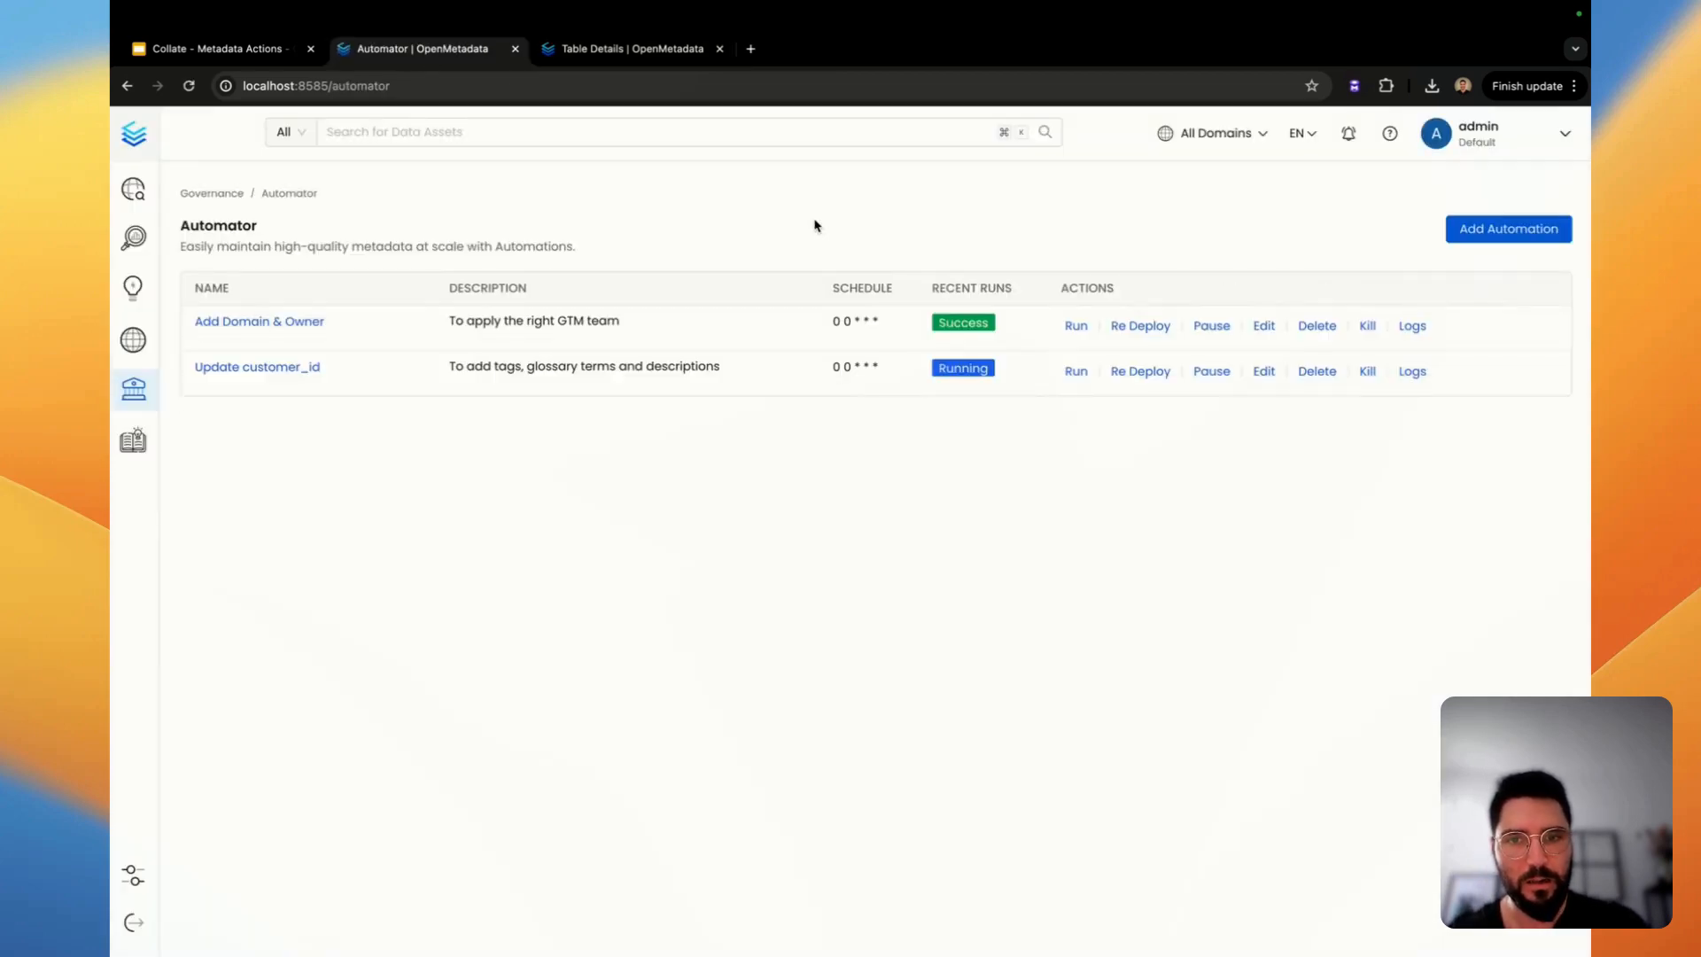
key("super+r")
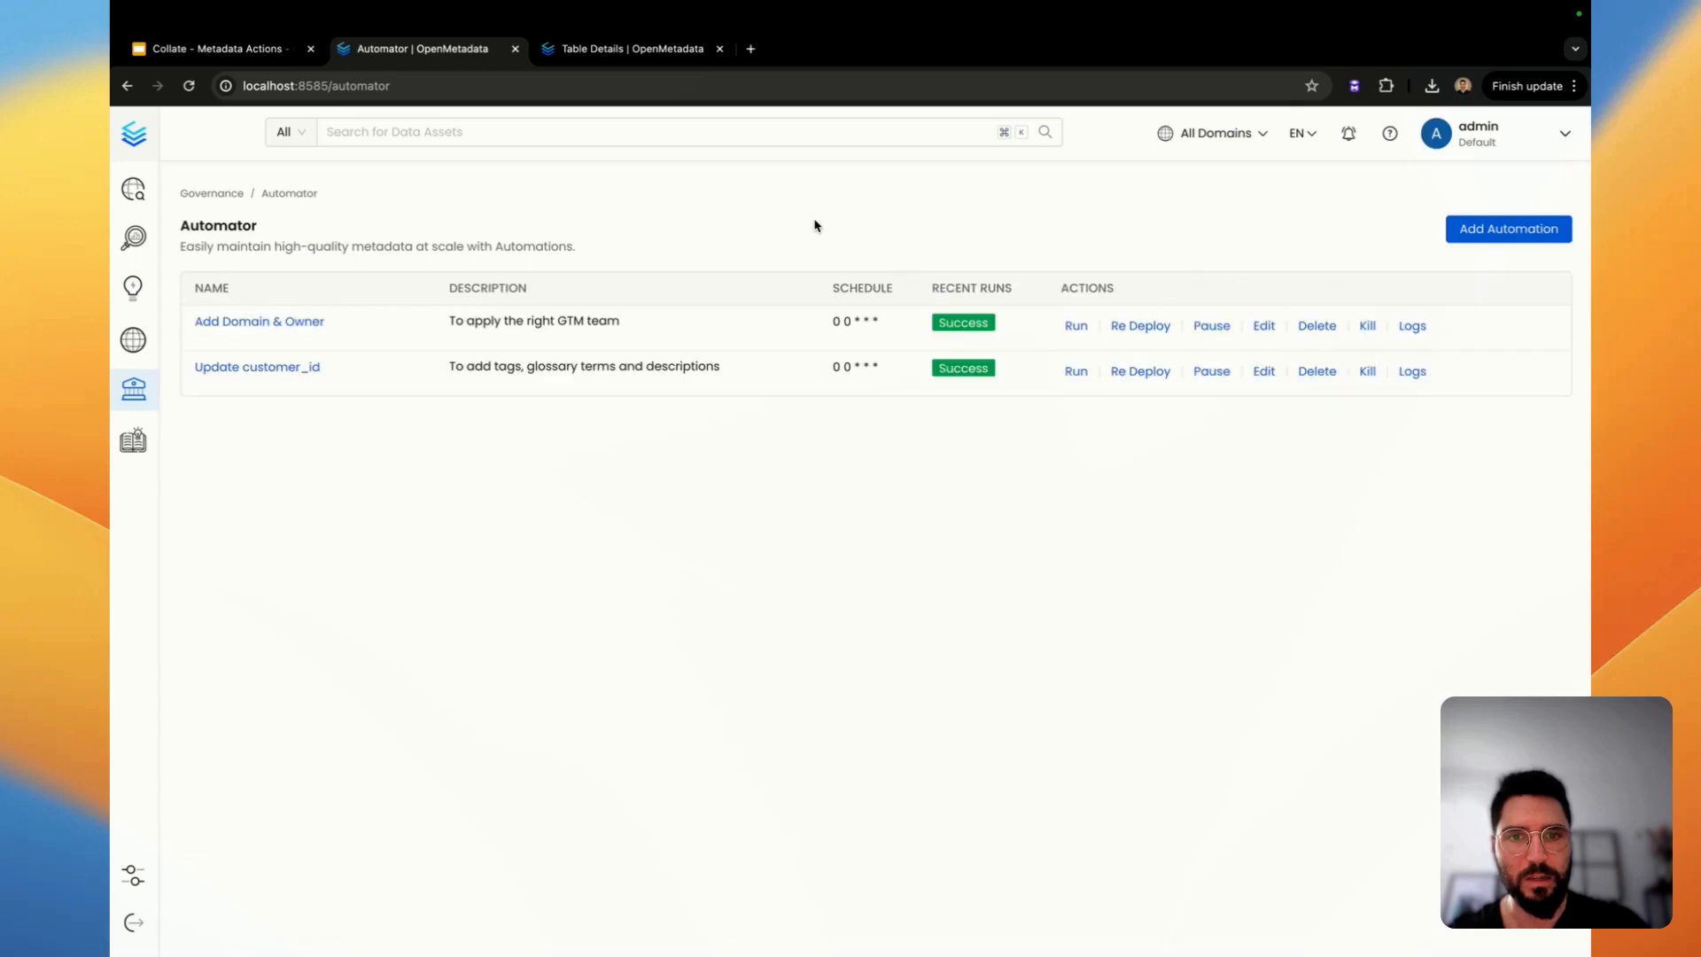
Reload the customers table details and examine the description, tag and glossary term on the customer_id column.
left_click(602, 58)
key("super+r")
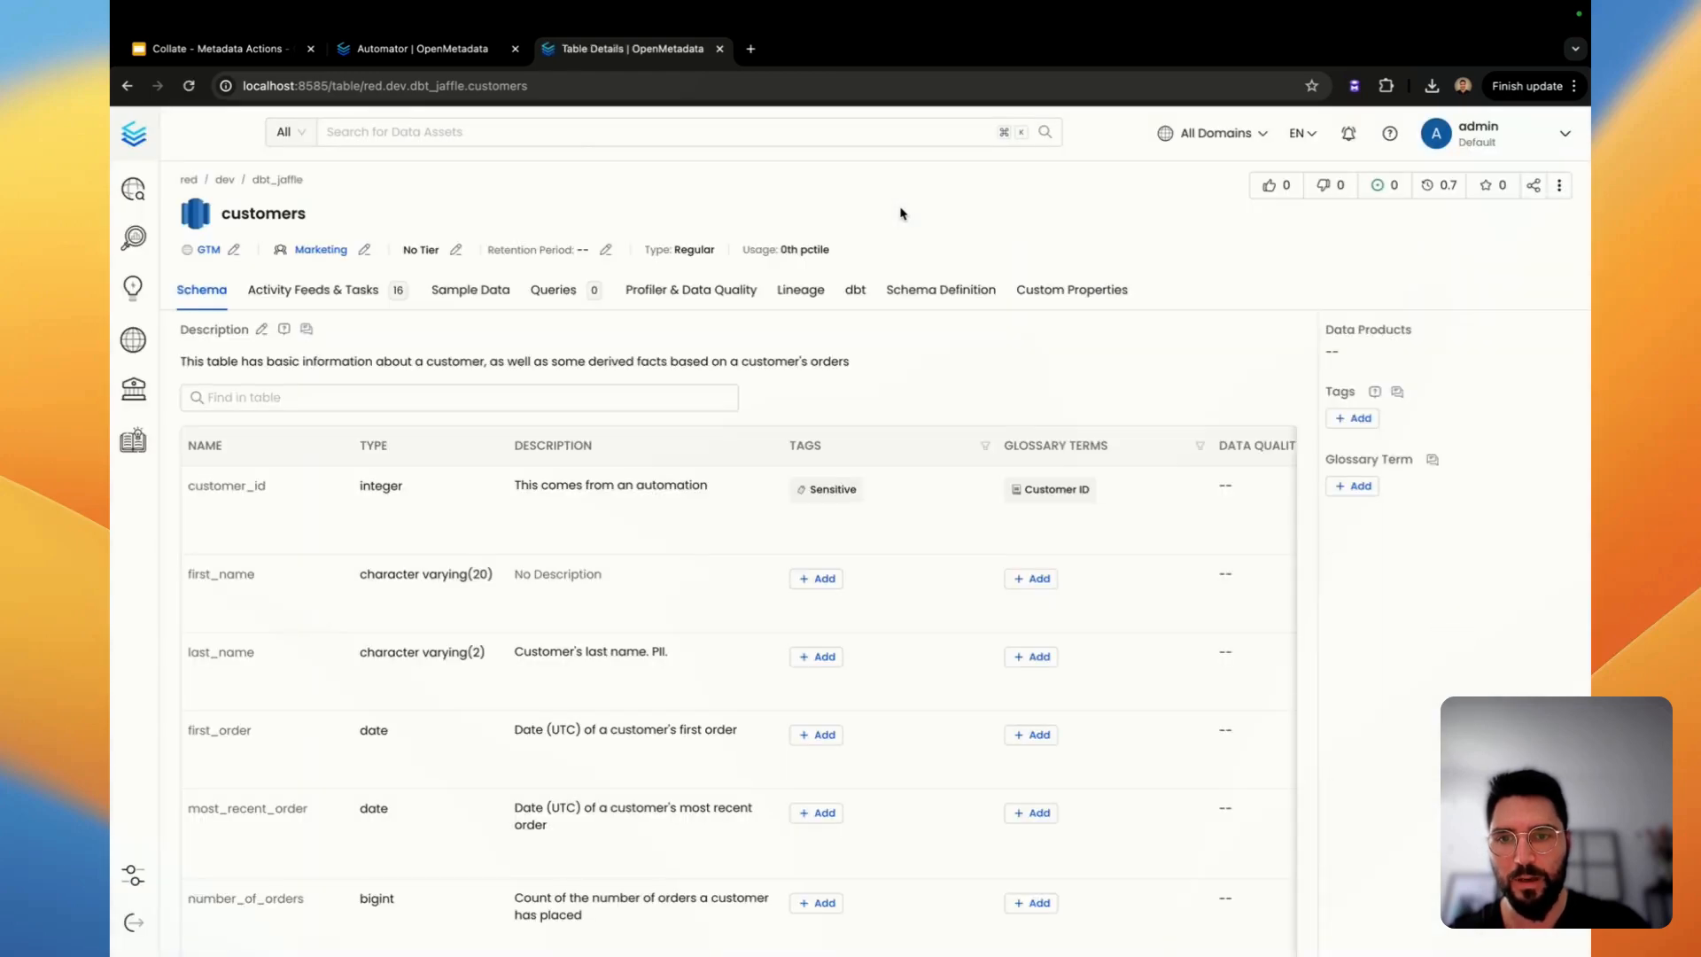
left_click_drag(513, 484, 713, 484)
left_click(713, 485)
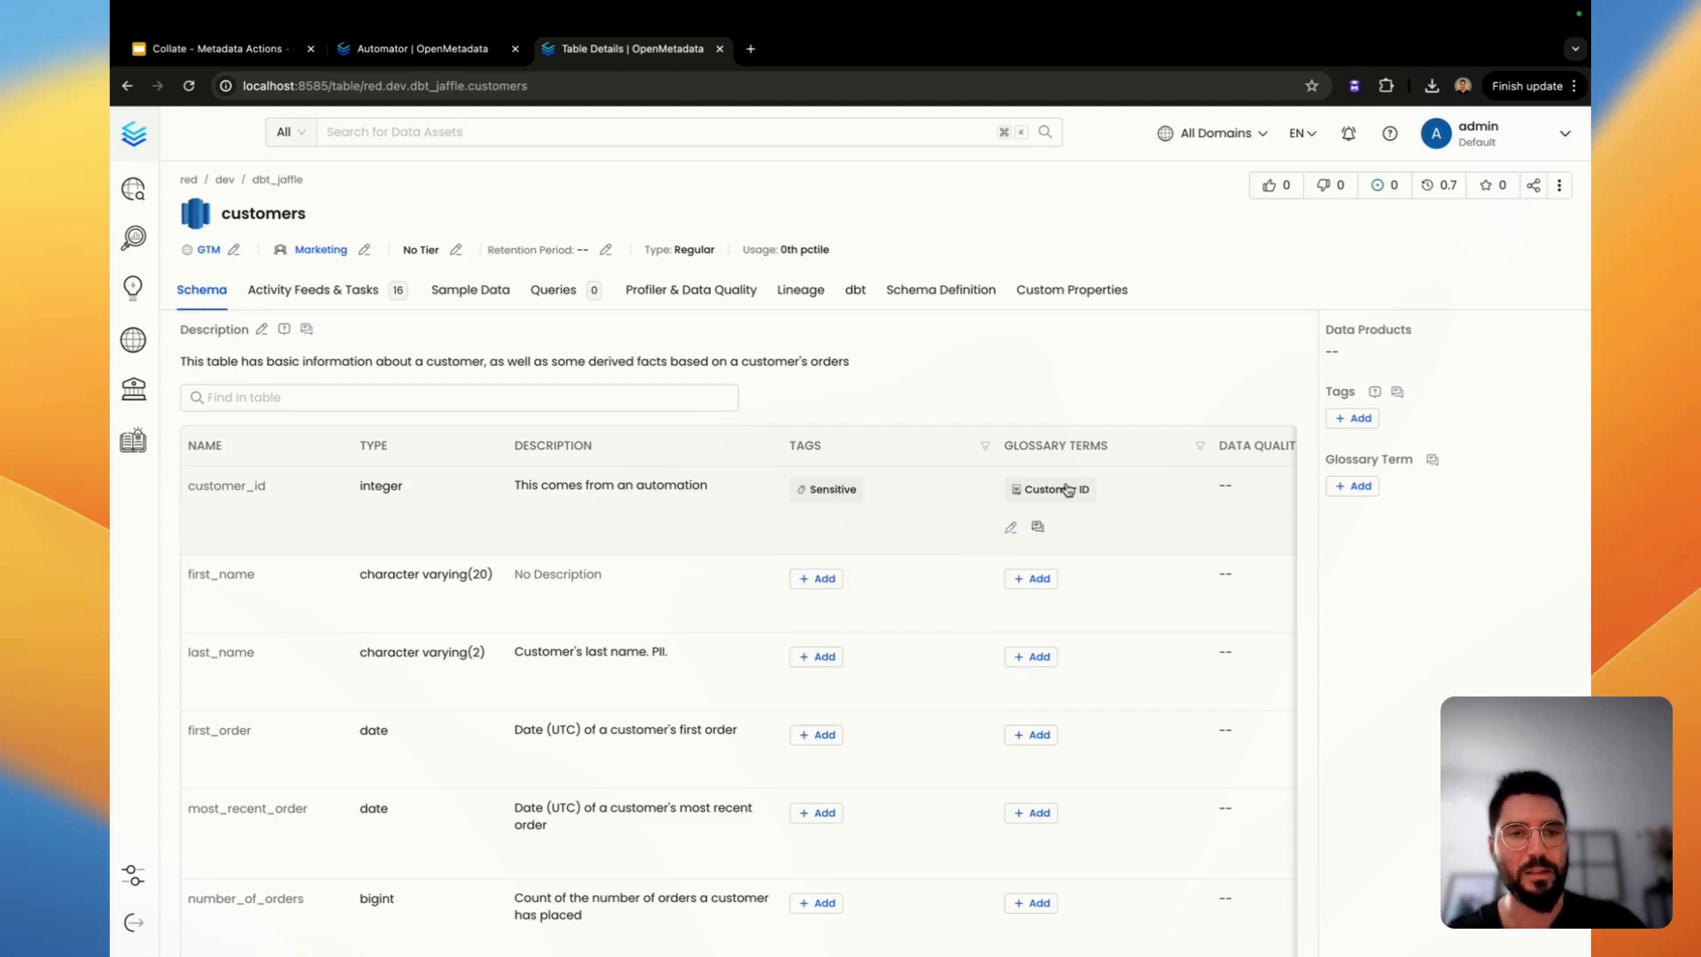
mouse_move(1067, 489)
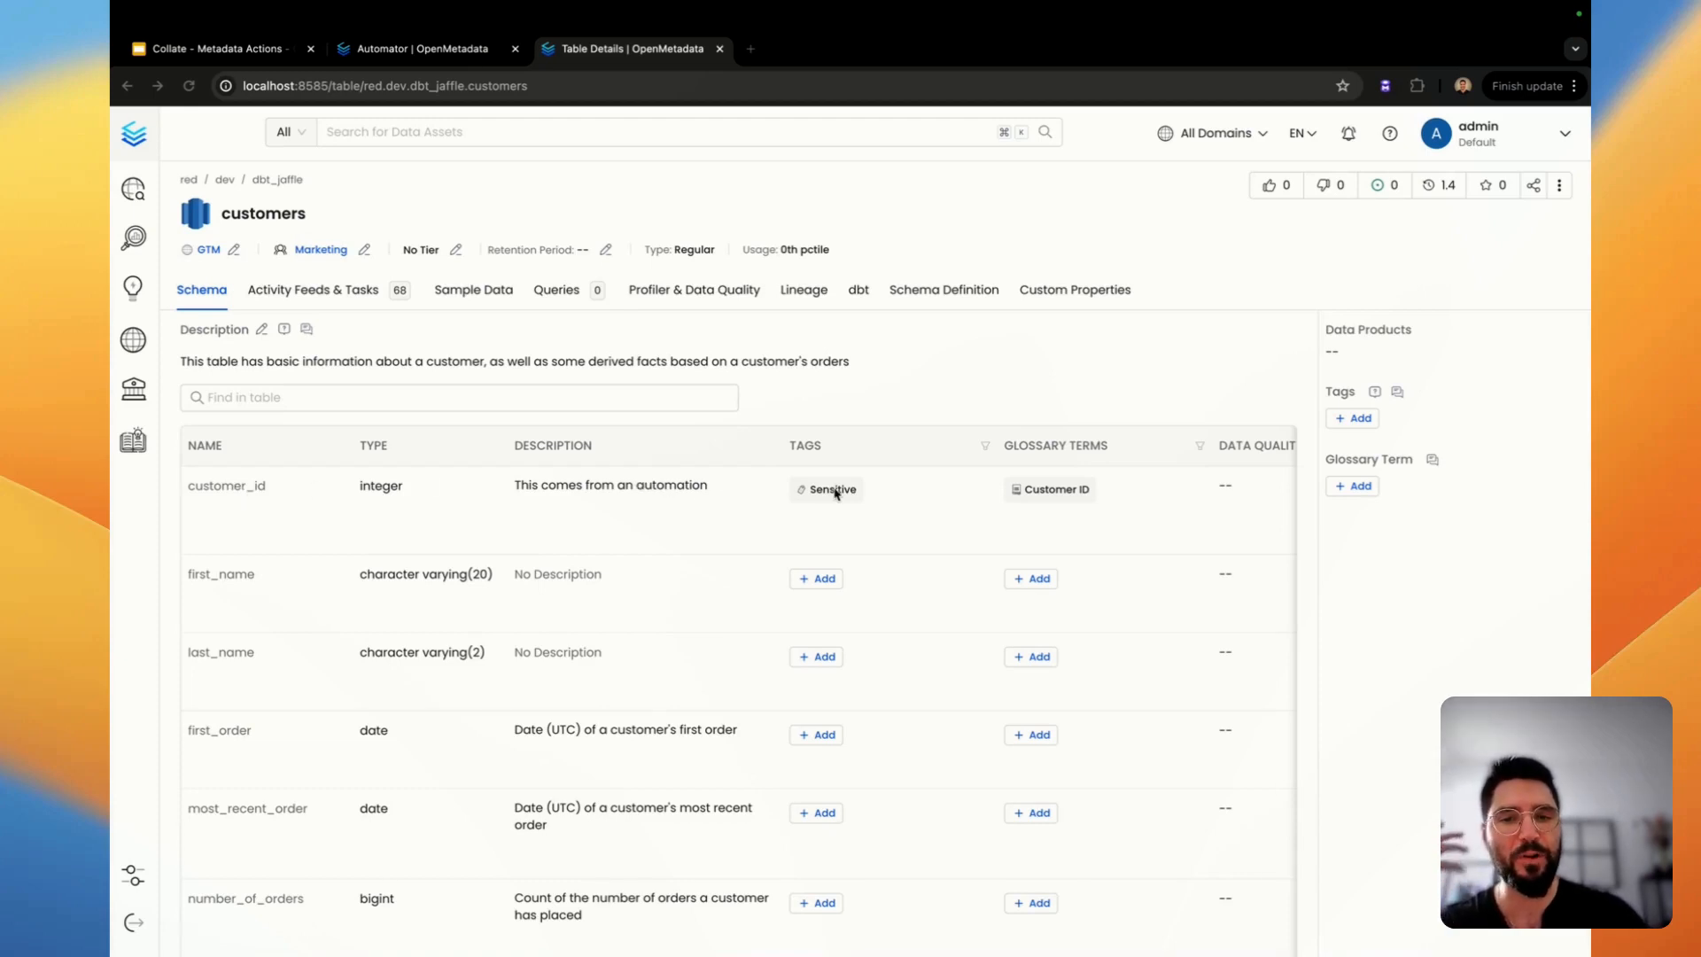
Open the lineage of the customers table and trace its customer_id, first_name and last_name columns upstream.
left_click(1026, 359)
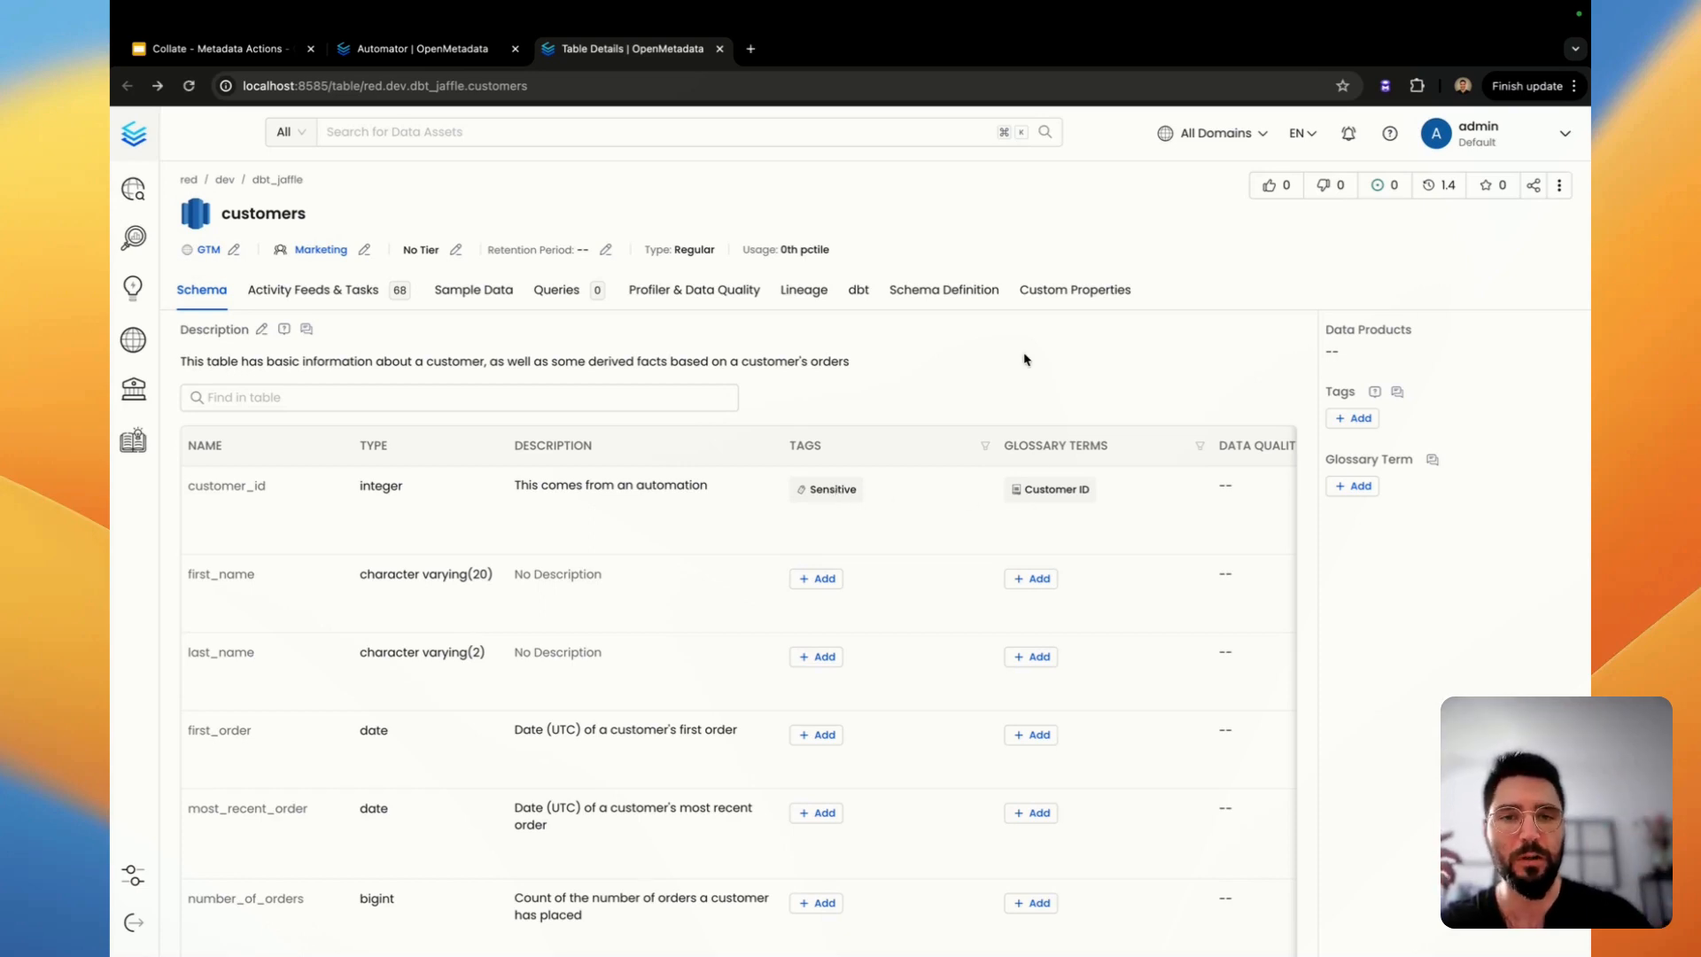
left_click(802, 292)
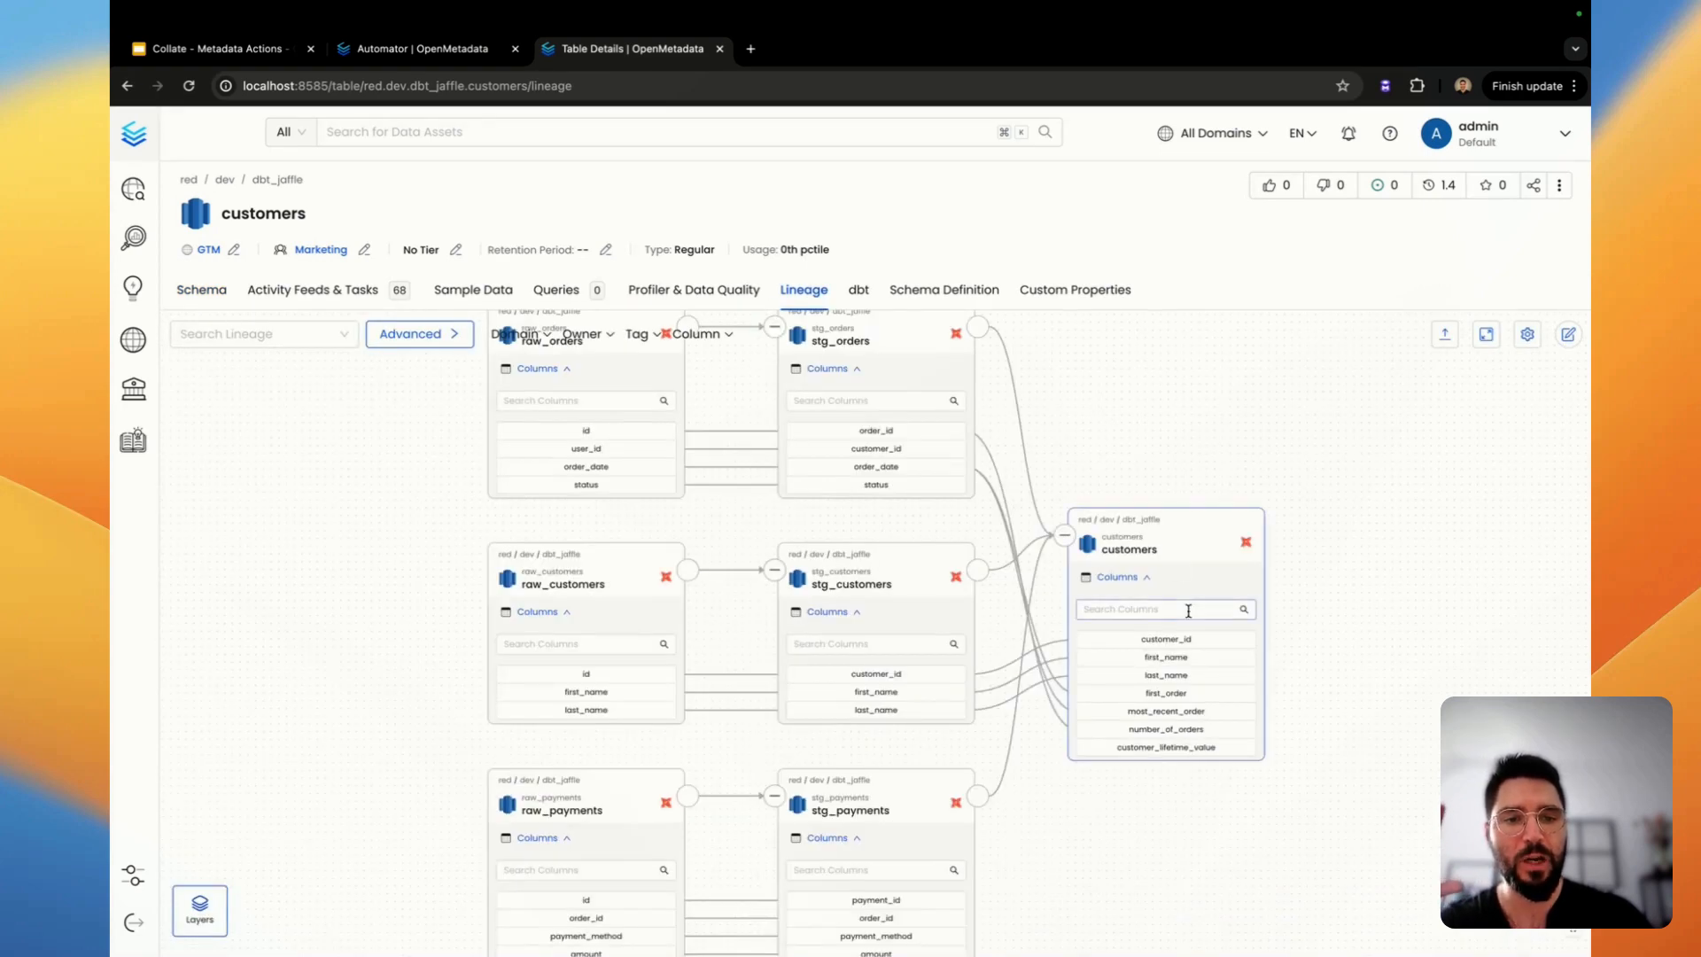
left_click(1208, 639)
left_click(1189, 660)
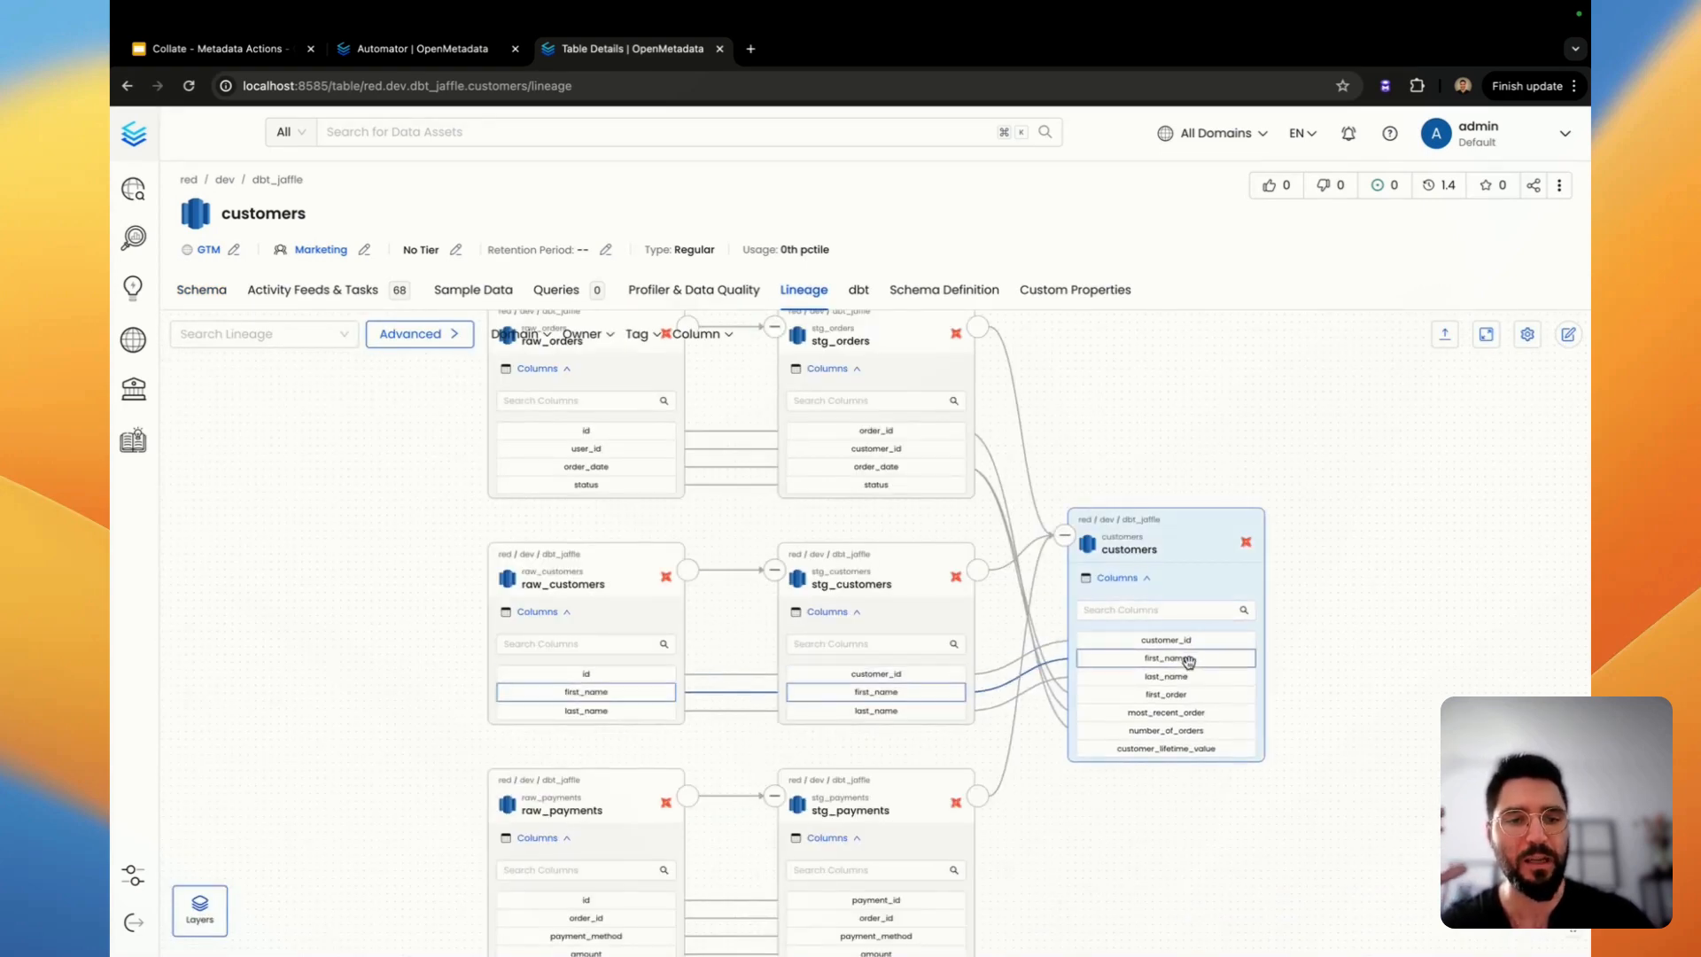
left_click(1209, 677)
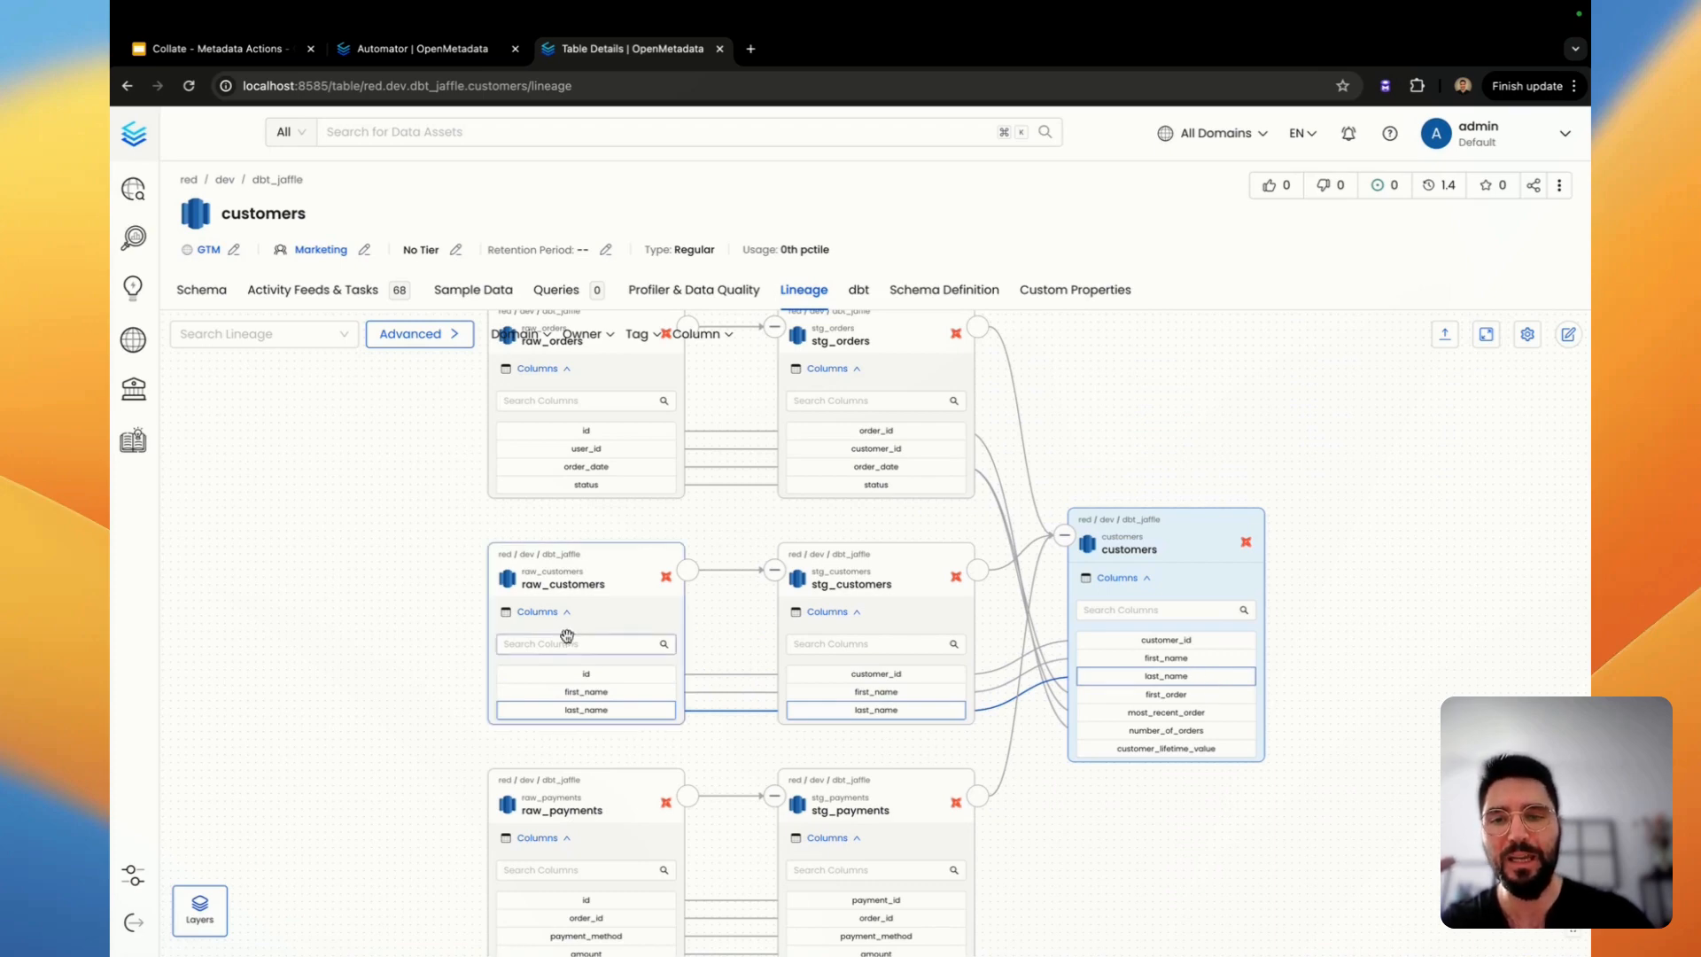
Open the raw_customers table from the lineage graph in a separate browser tab to examine its column metadata.
left_click(602, 586)
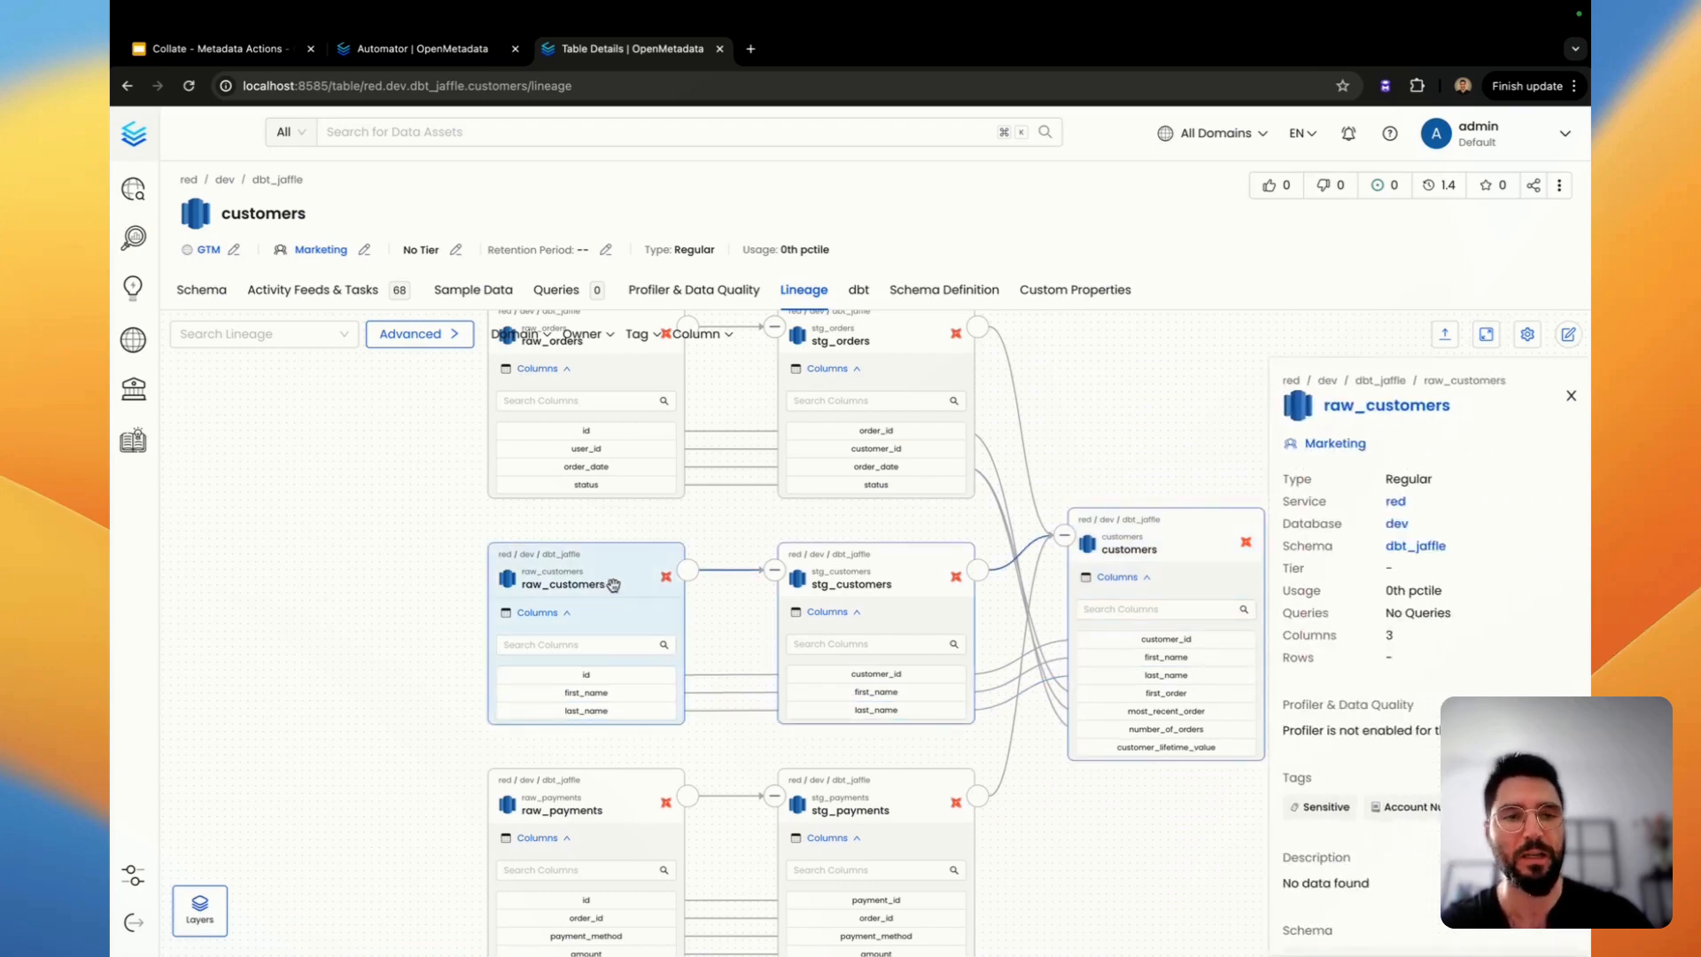
left_click(1343, 410, "super")
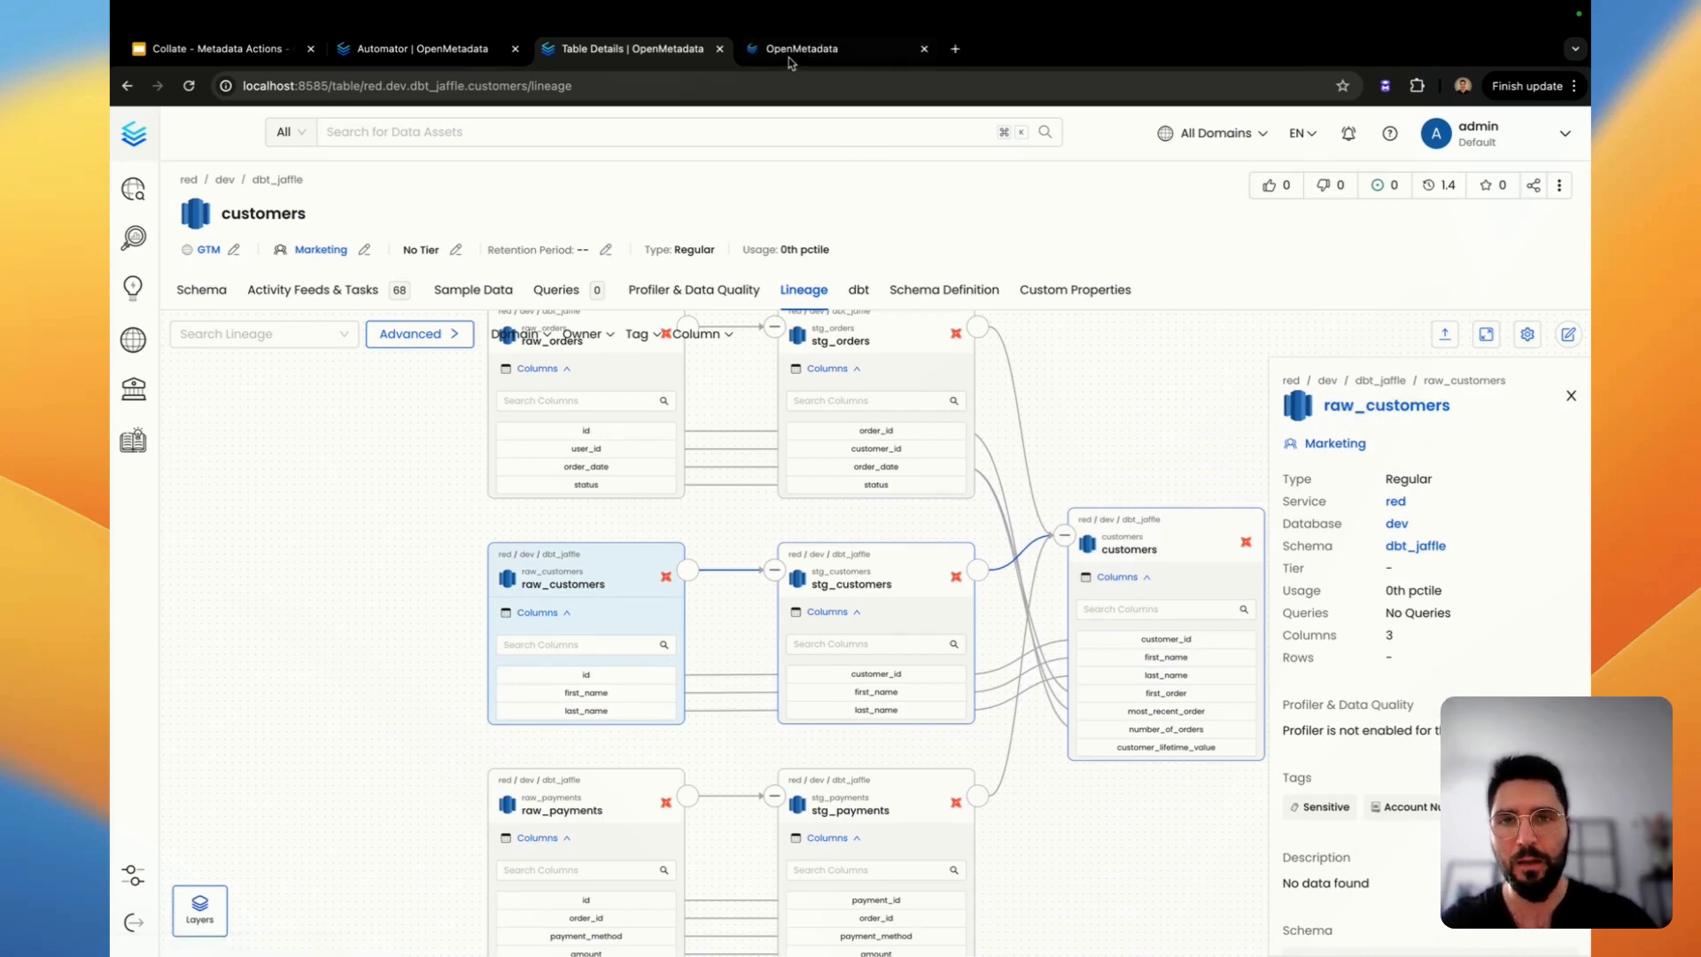
left_click(797, 51)
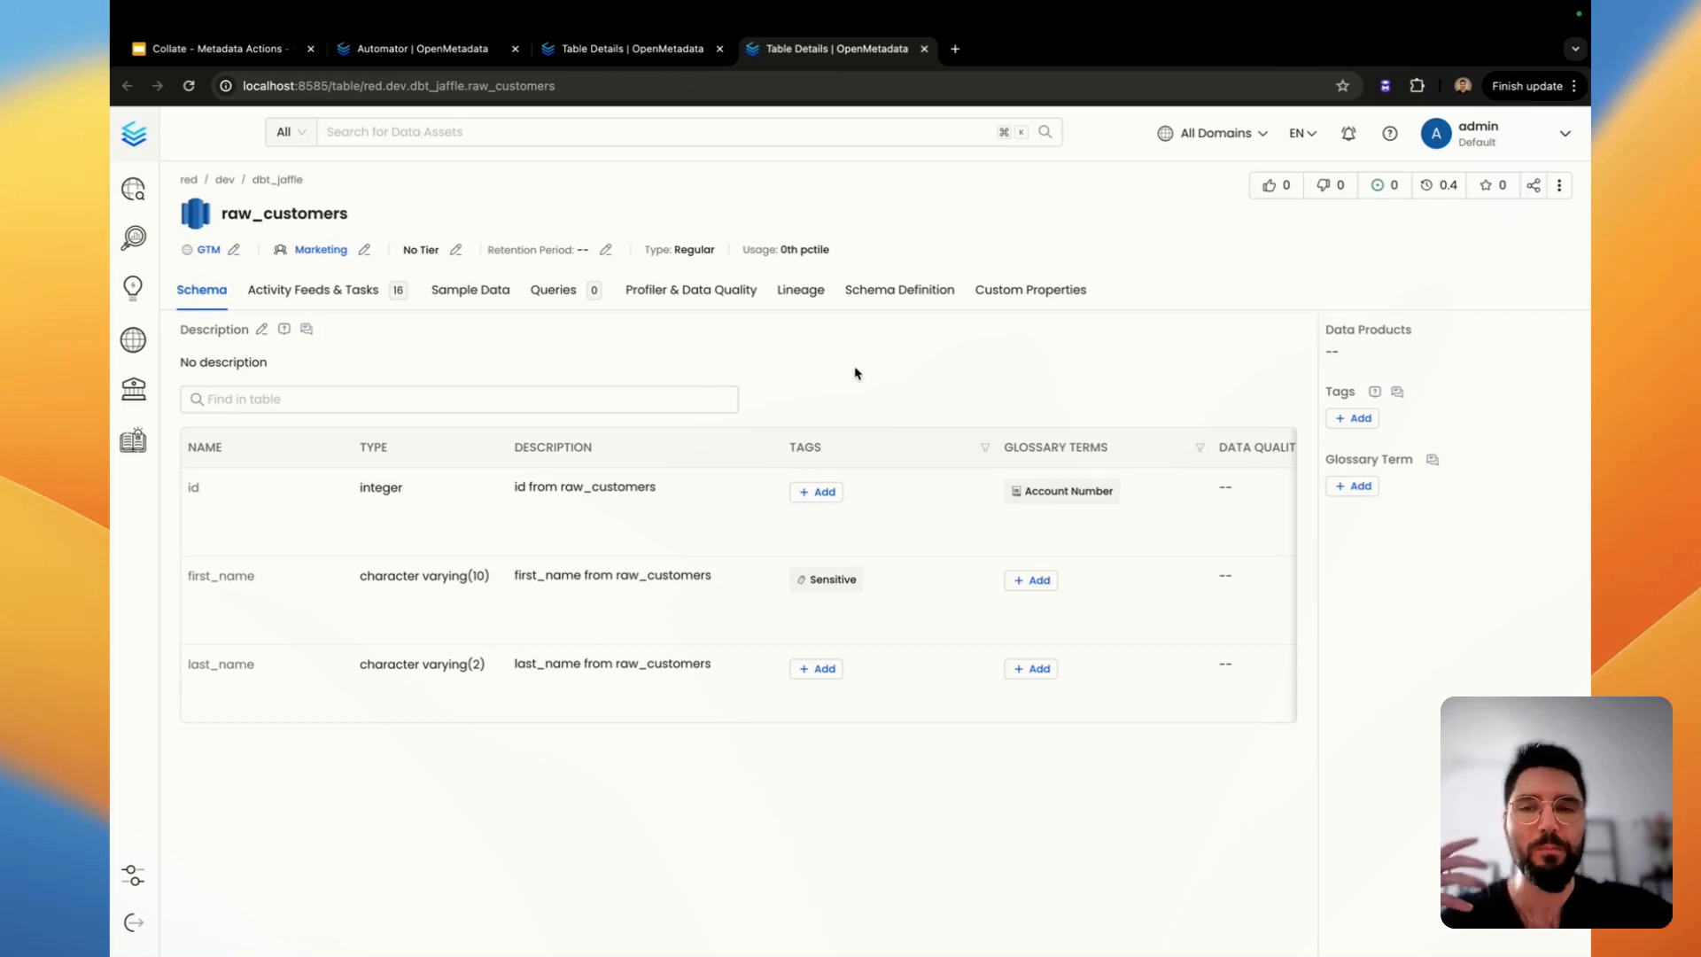
Start a new automation named "Lineage Propagation" with the description "To keep a single source of truth".
left_click(432, 55)
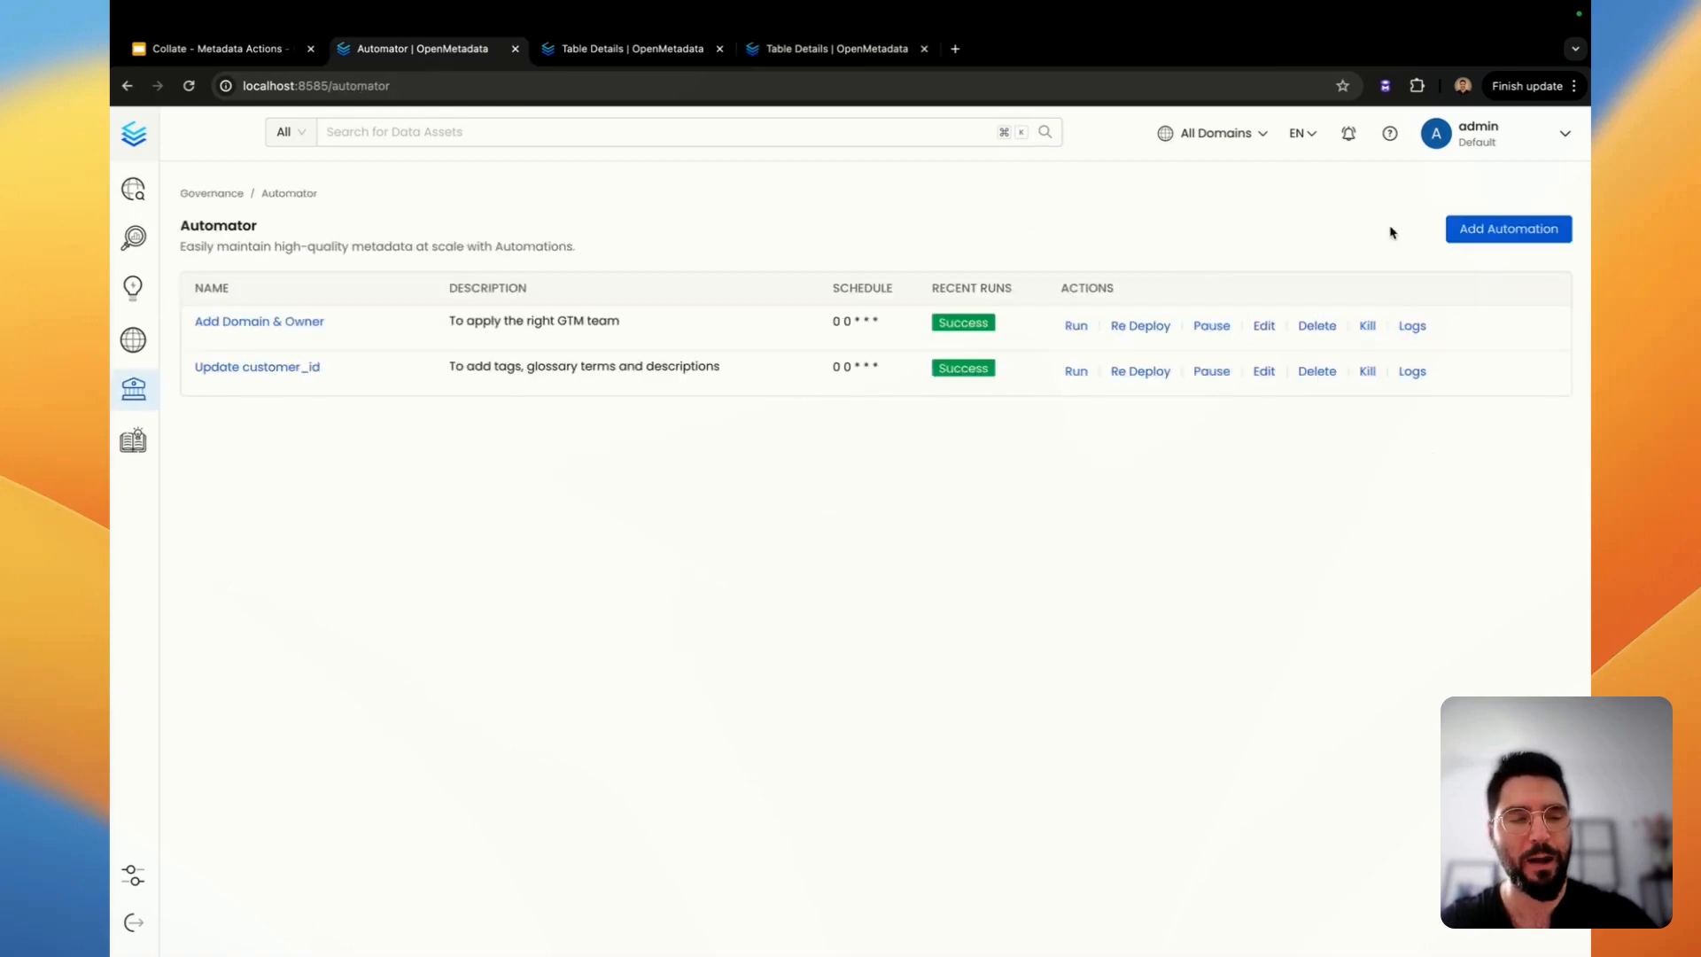
left_click(1477, 231)
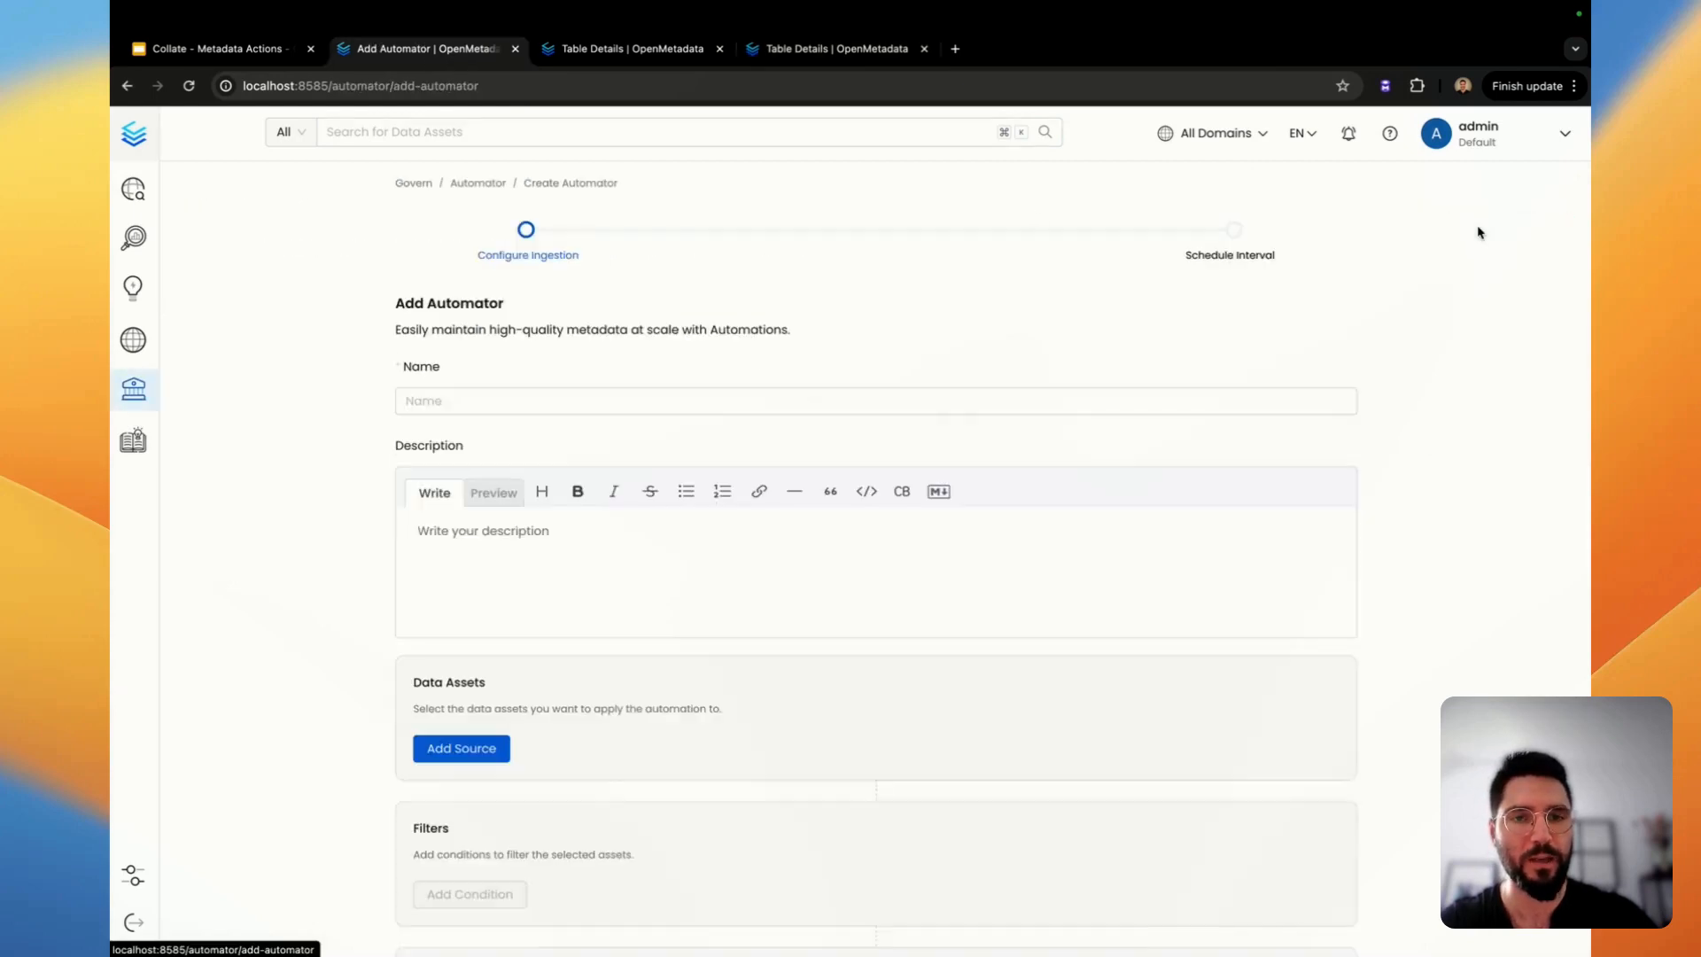
left_click(573, 399)
left_click(560, 440)
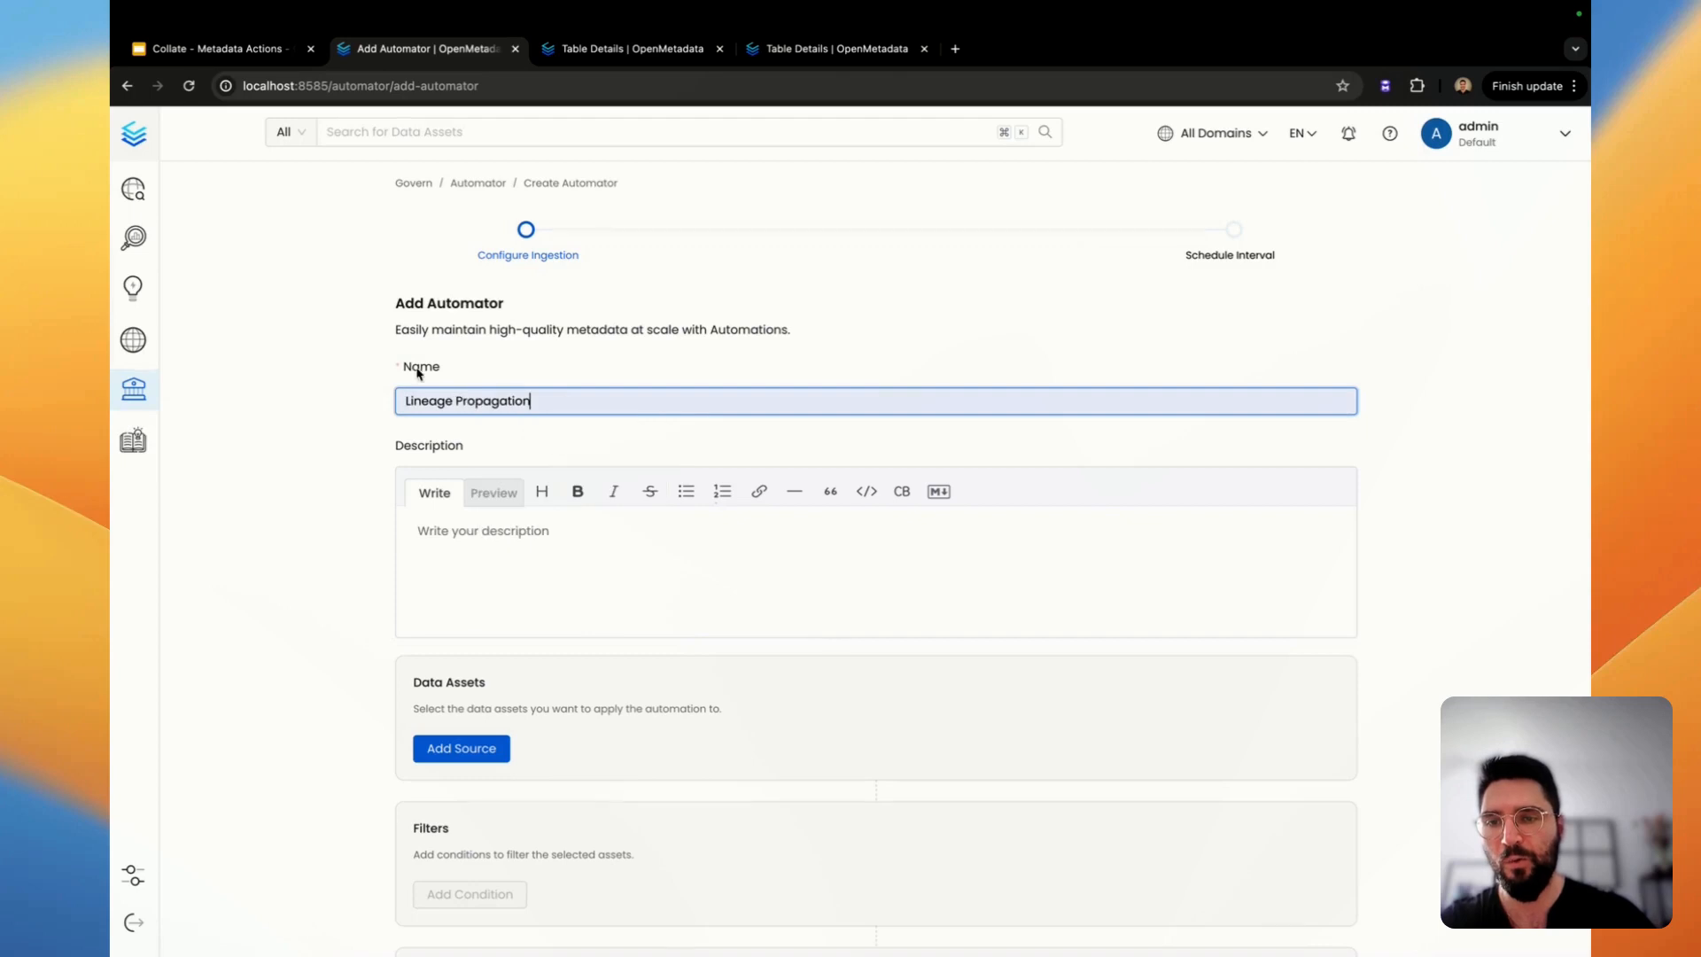
left_click(551, 583)
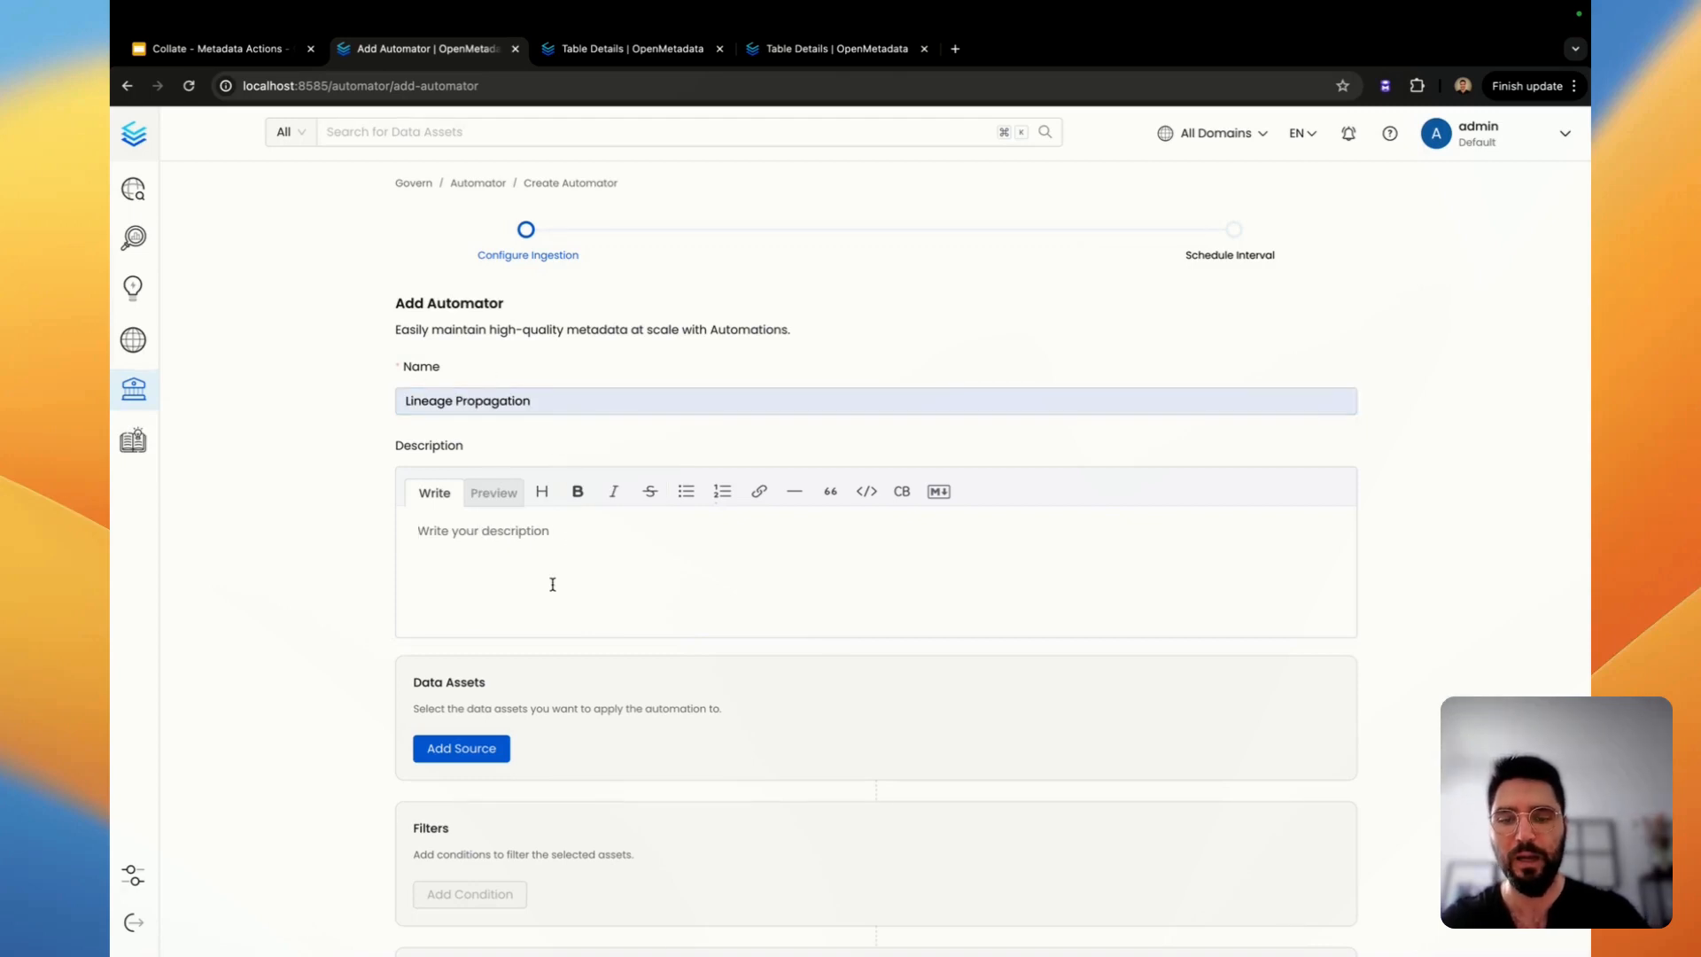
type("To keep a single sour")
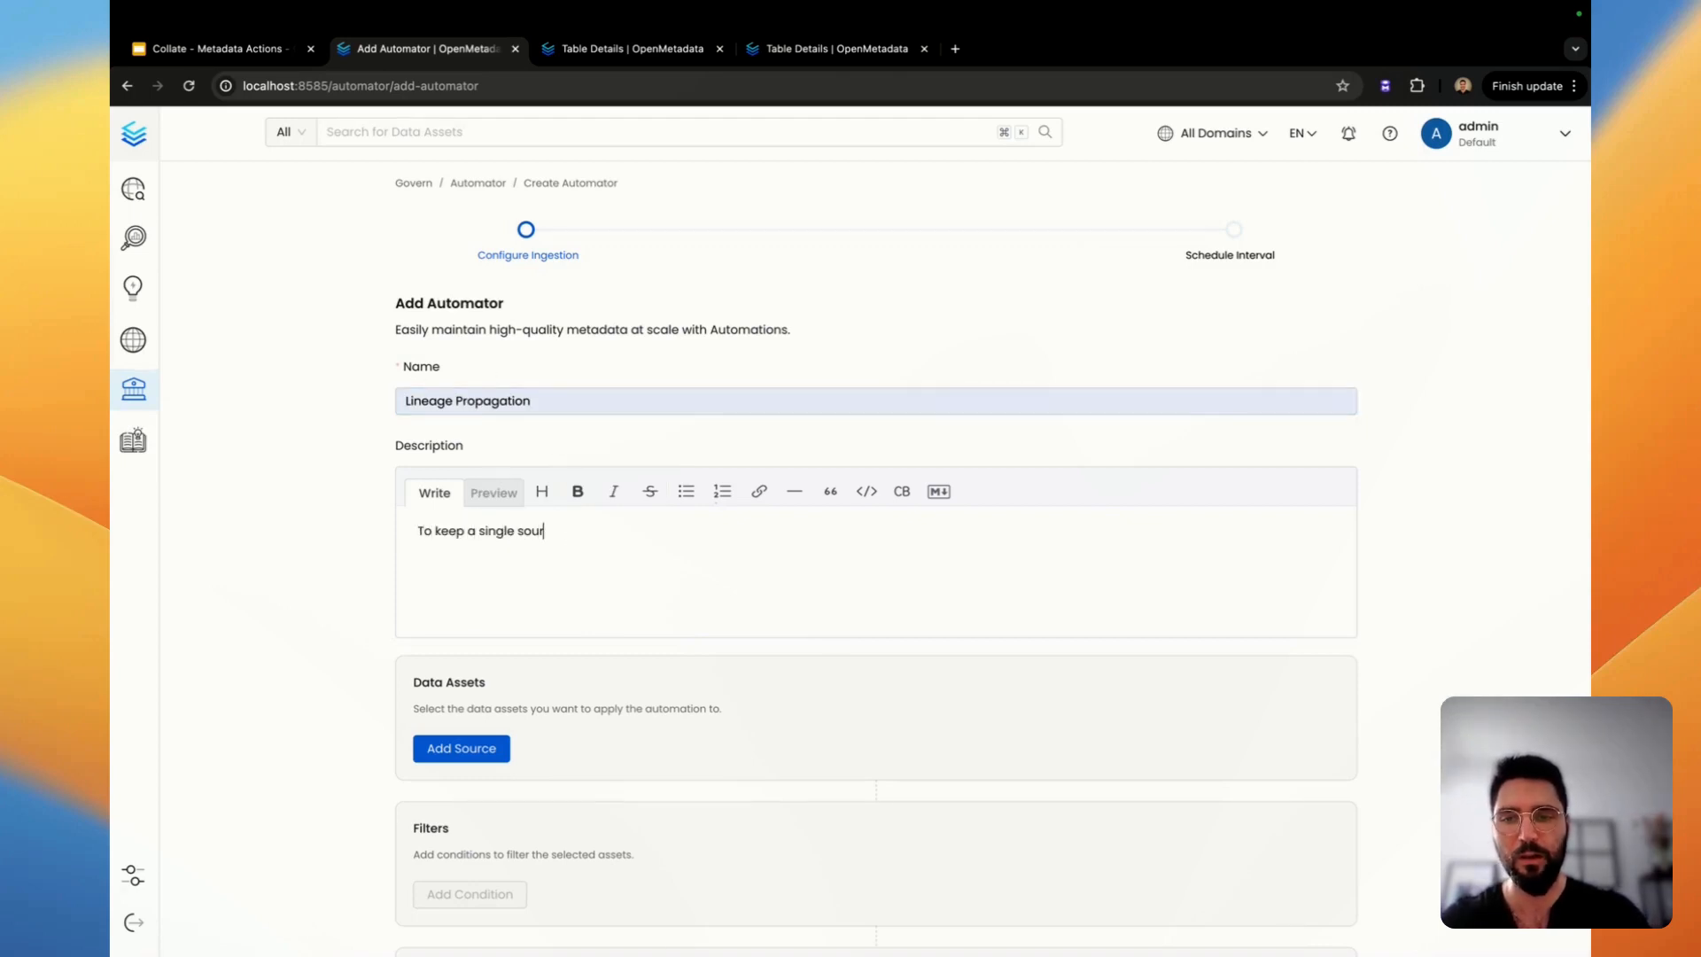
type("ce of truth")
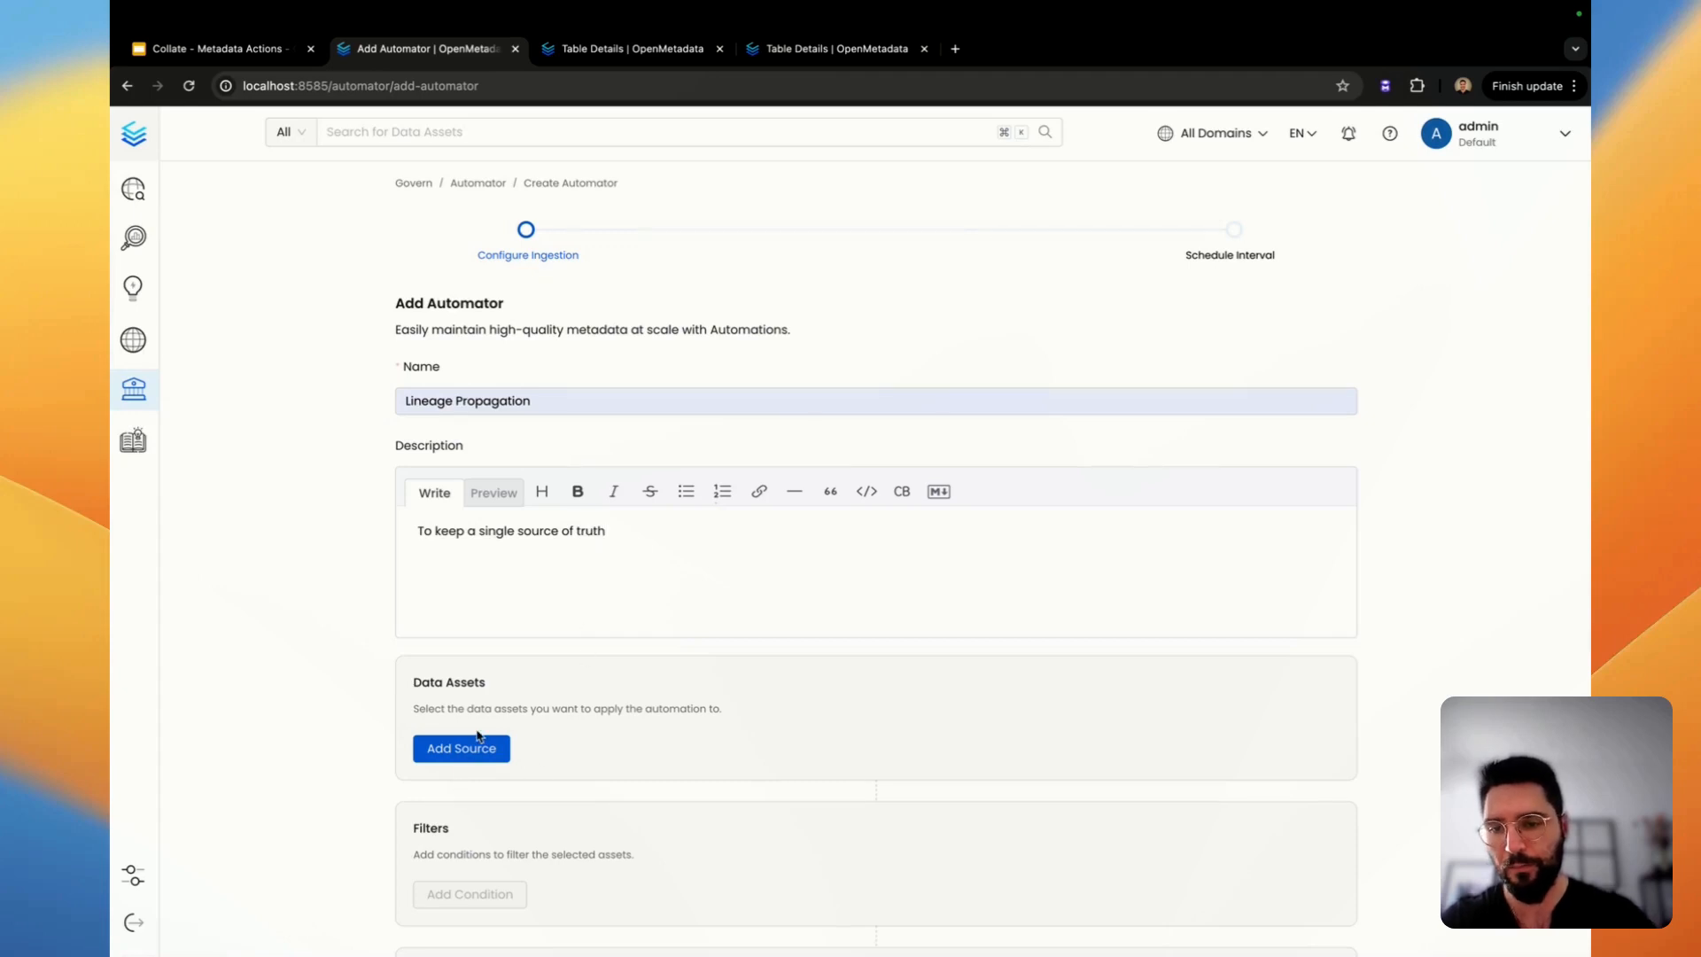
Add Table as the data asset source of the Lineage Propagation automation.
left_click(478, 744)
scroll(816, 691, "down", 5)
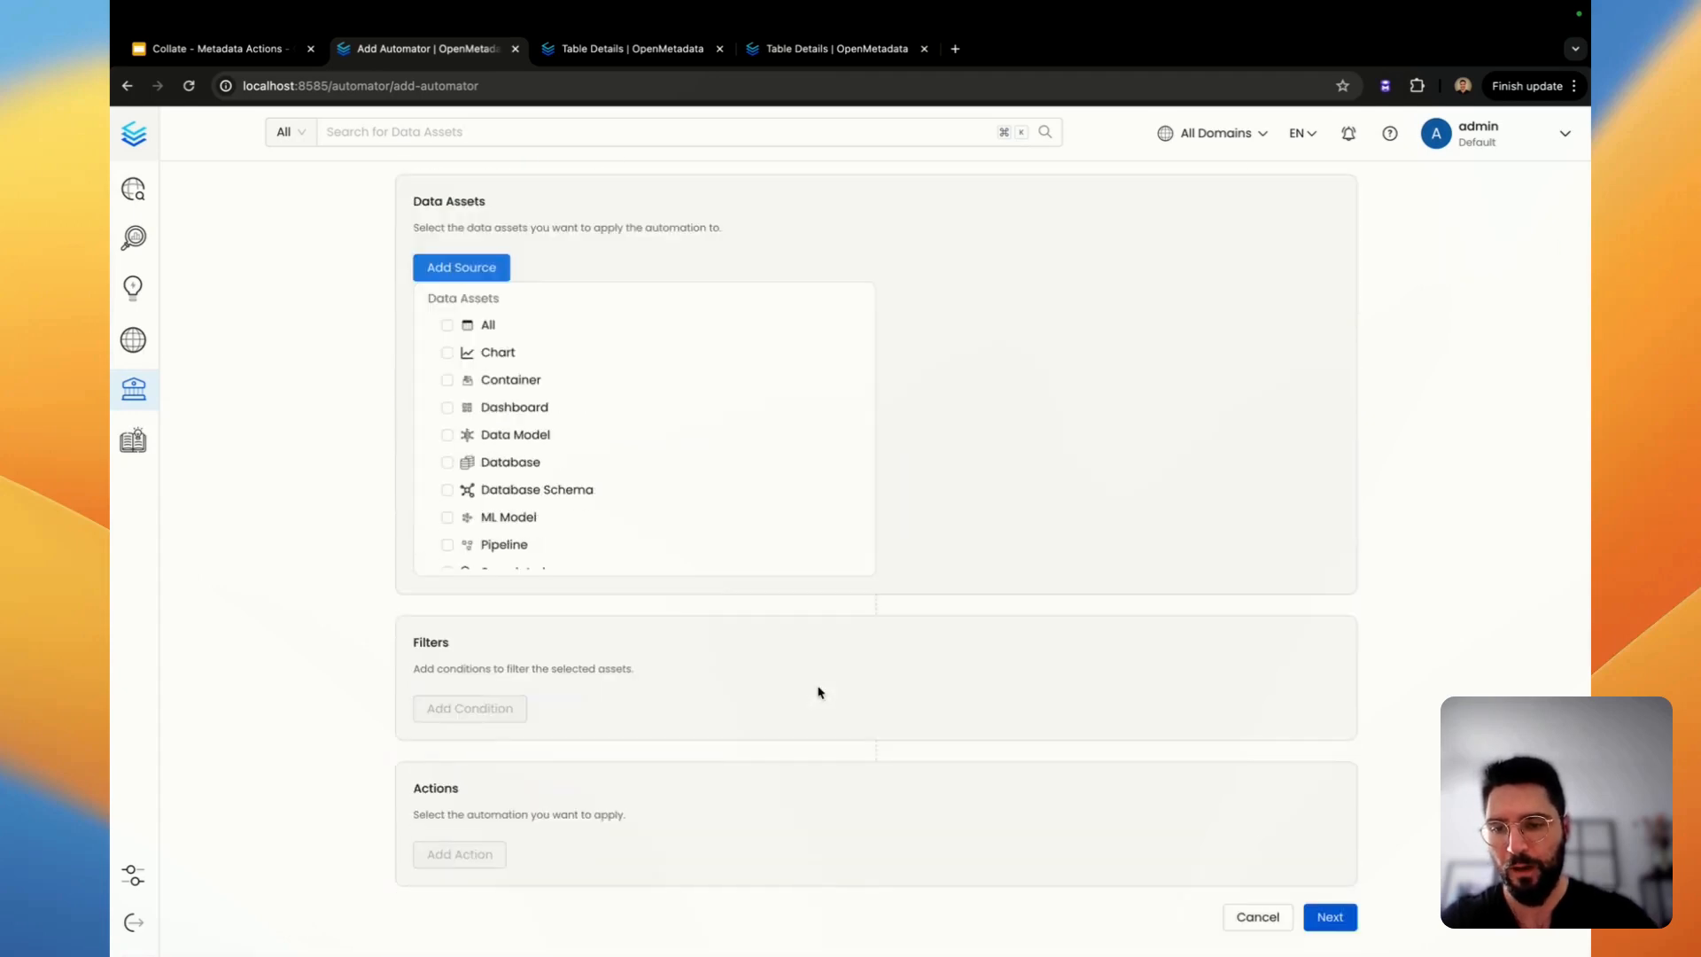
scroll(552, 513, "down", 3)
left_click(544, 524)
left_click(310, 529)
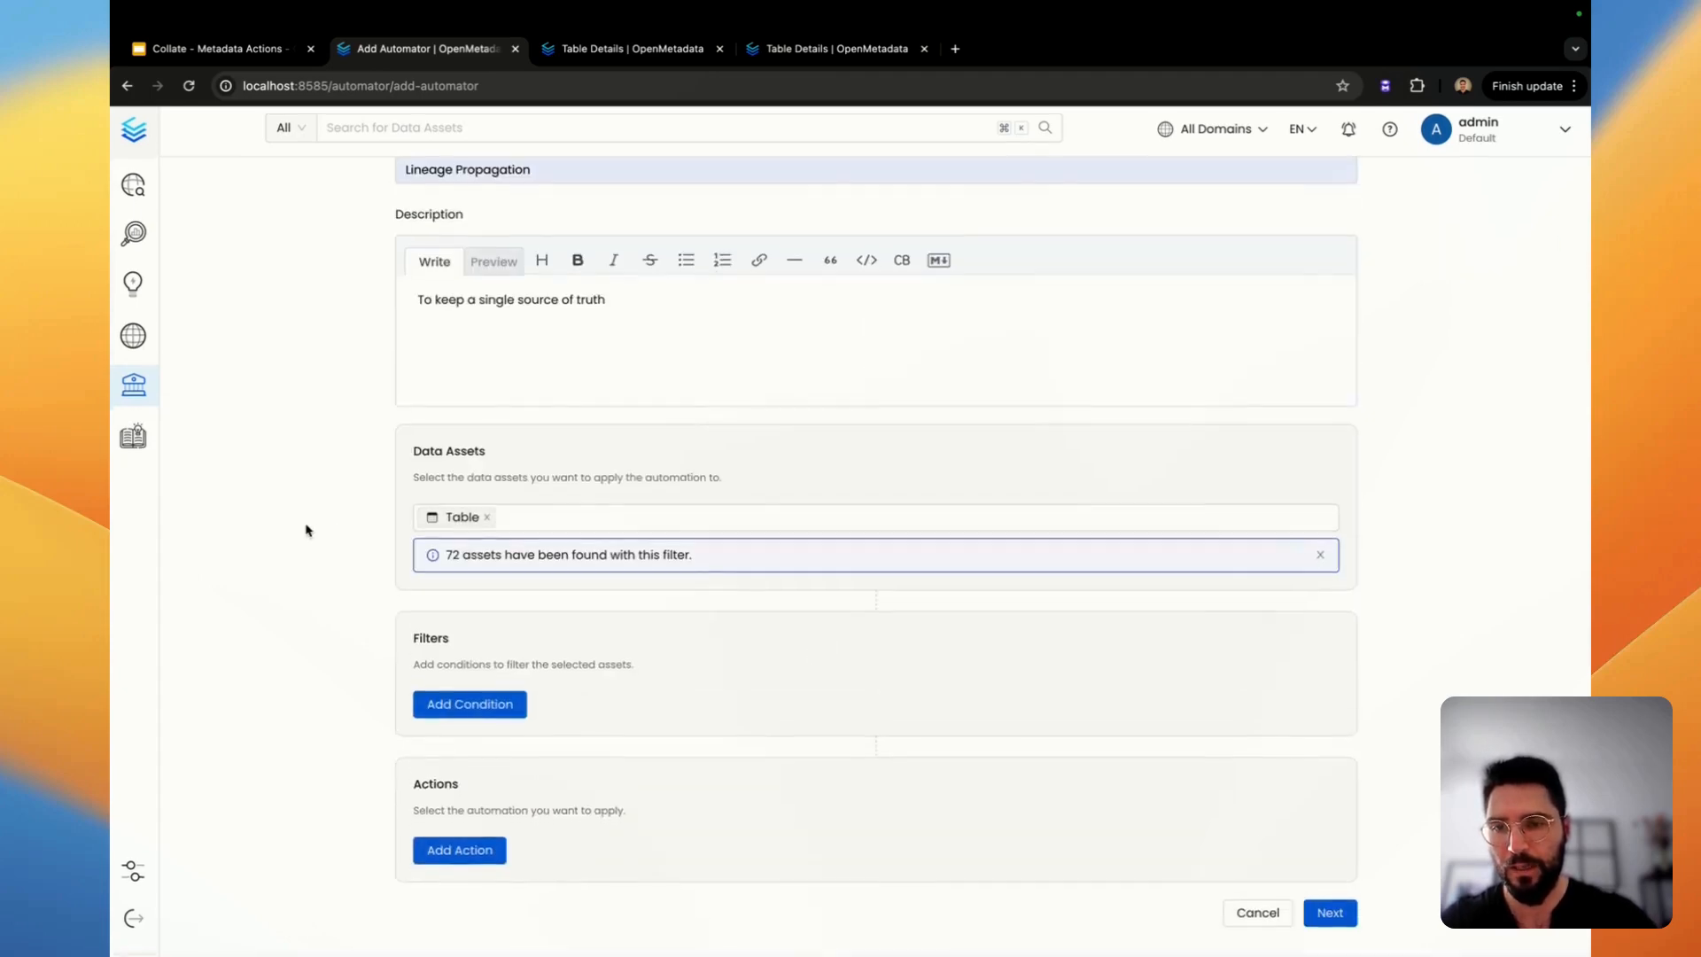
Add a filter condition limiting the assets to those whose Service is red.
left_click(505, 709)
left_click(486, 709)
scroll(546, 818, "down", 2)
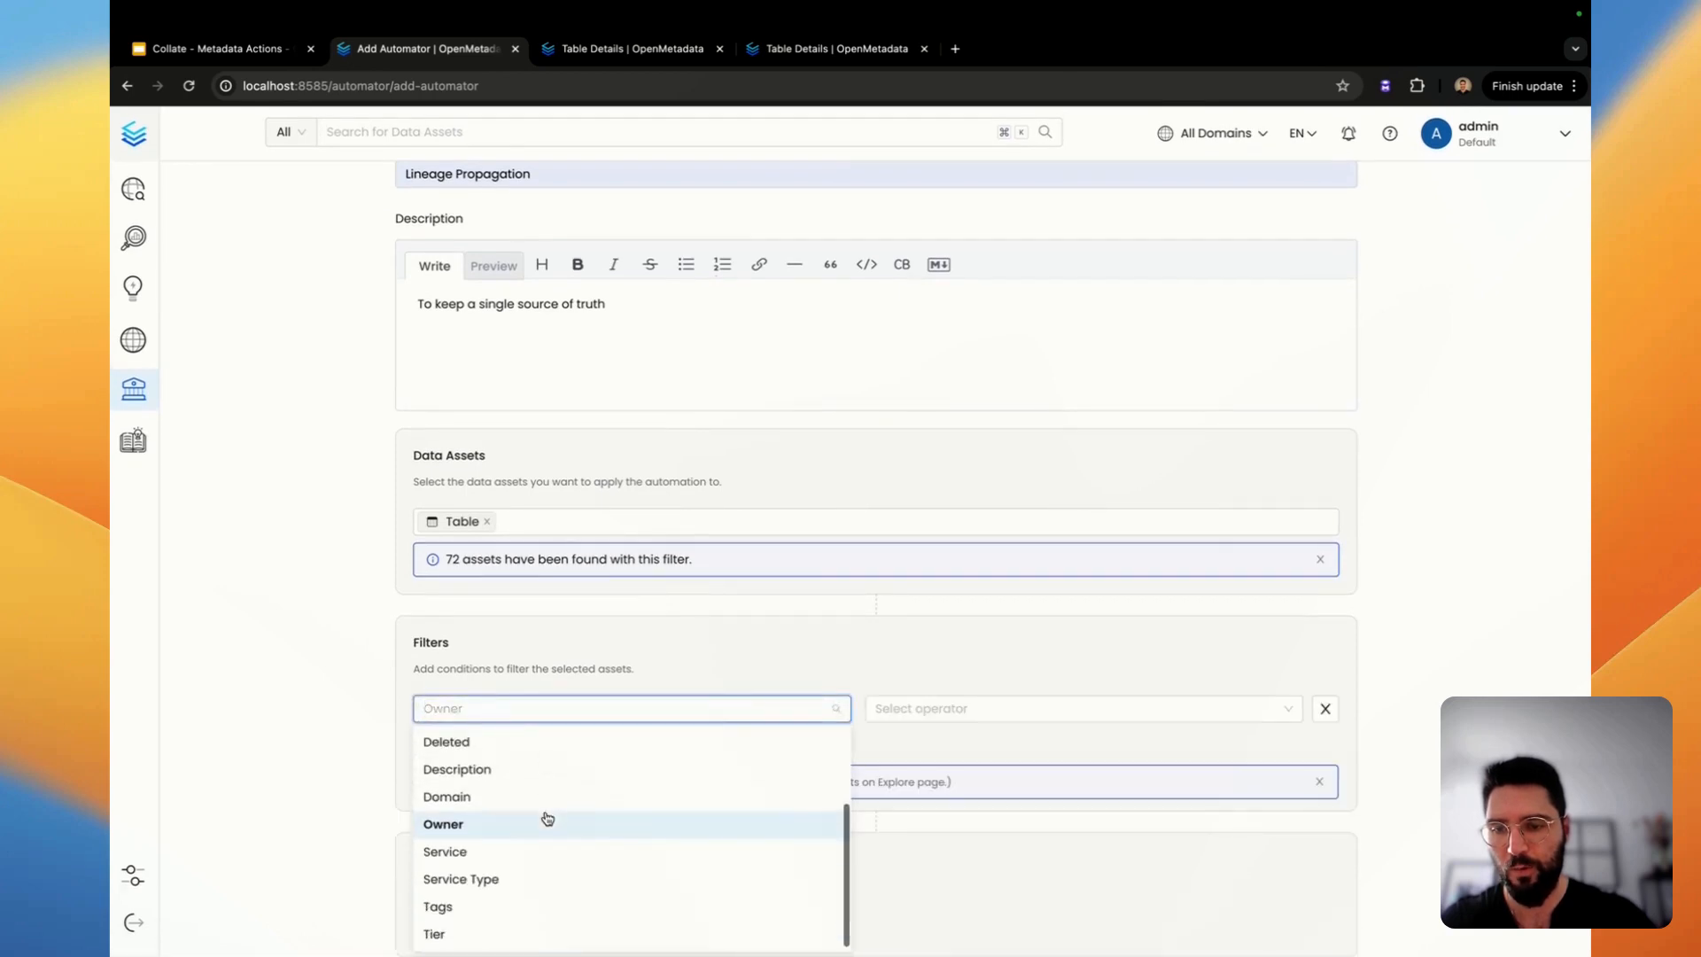
left_click(505, 851)
left_click(1143, 708)
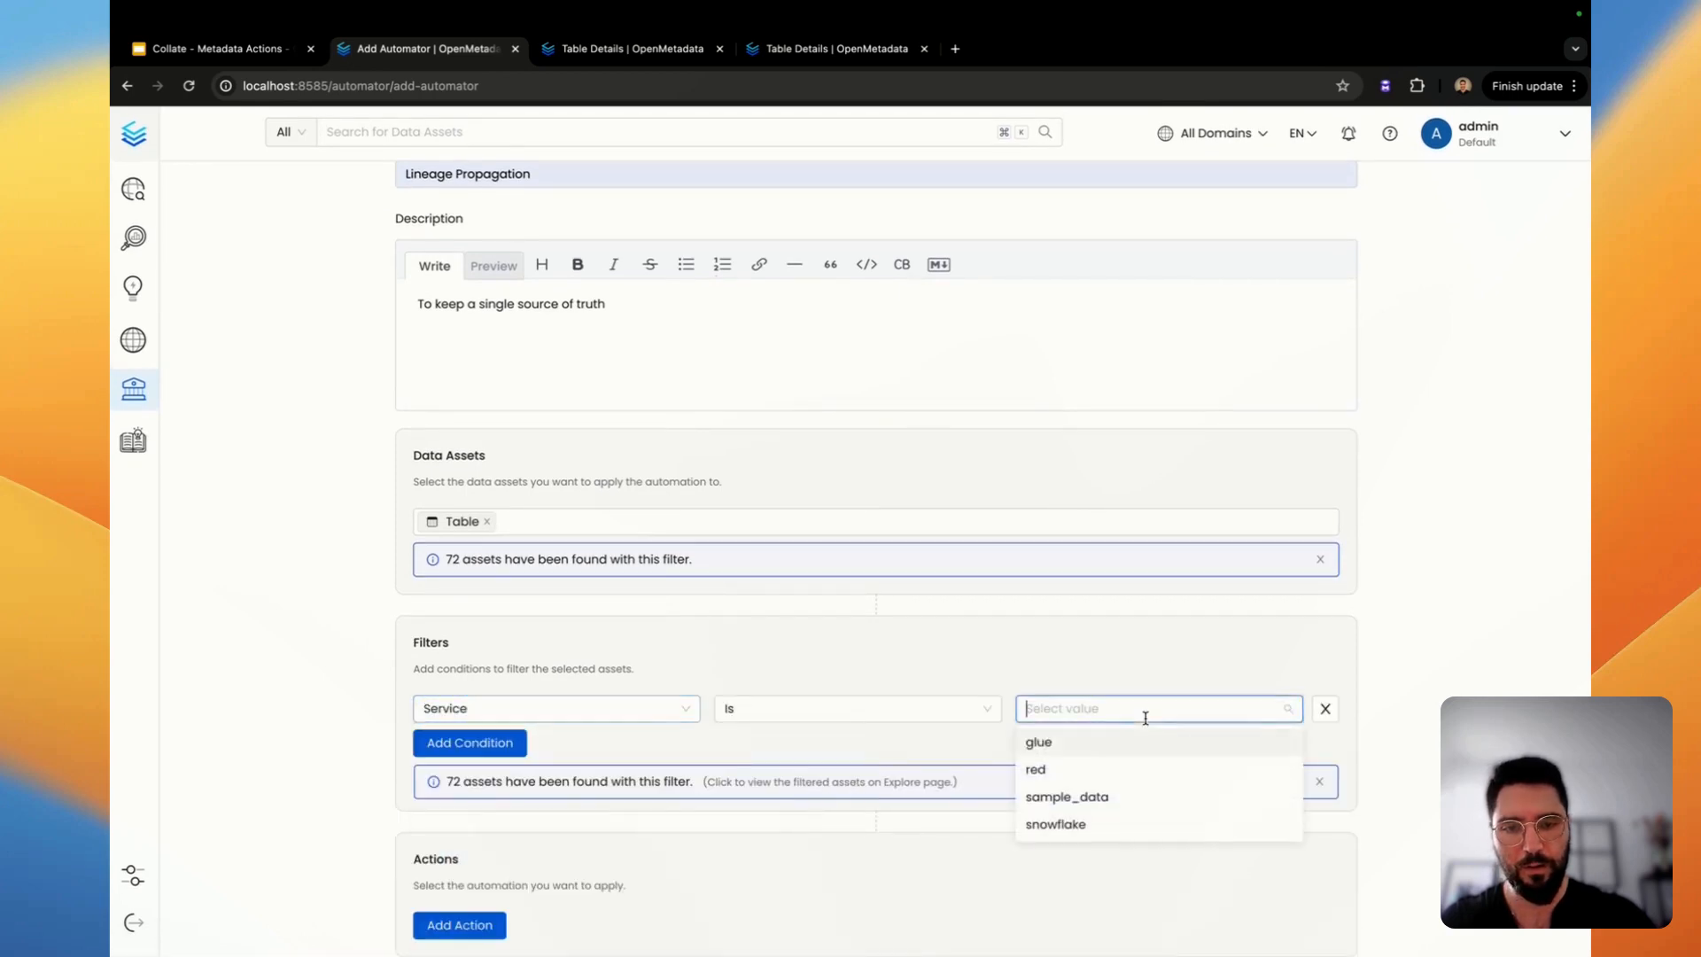
left_click(1070, 770)
Add a second filter condition limiting the assets to those whose Database Schema is dbt_jaffle.
left_click(469, 742)
left_click(498, 744)
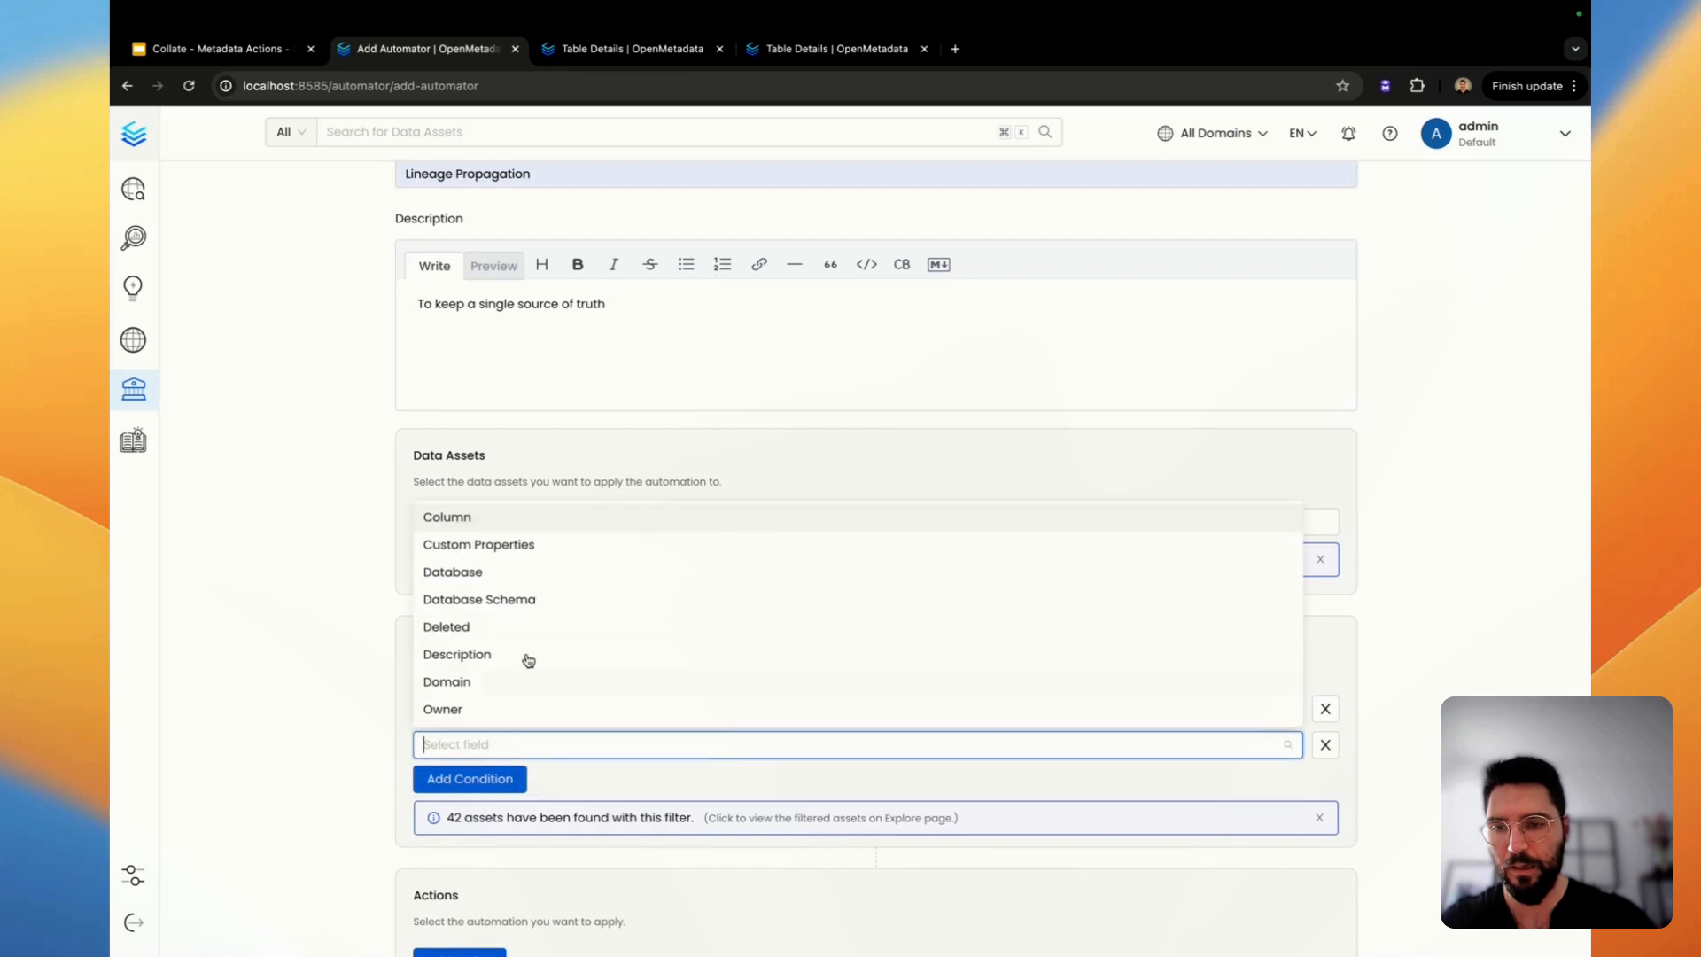
left_click(479, 599)
left_click(1143, 744)
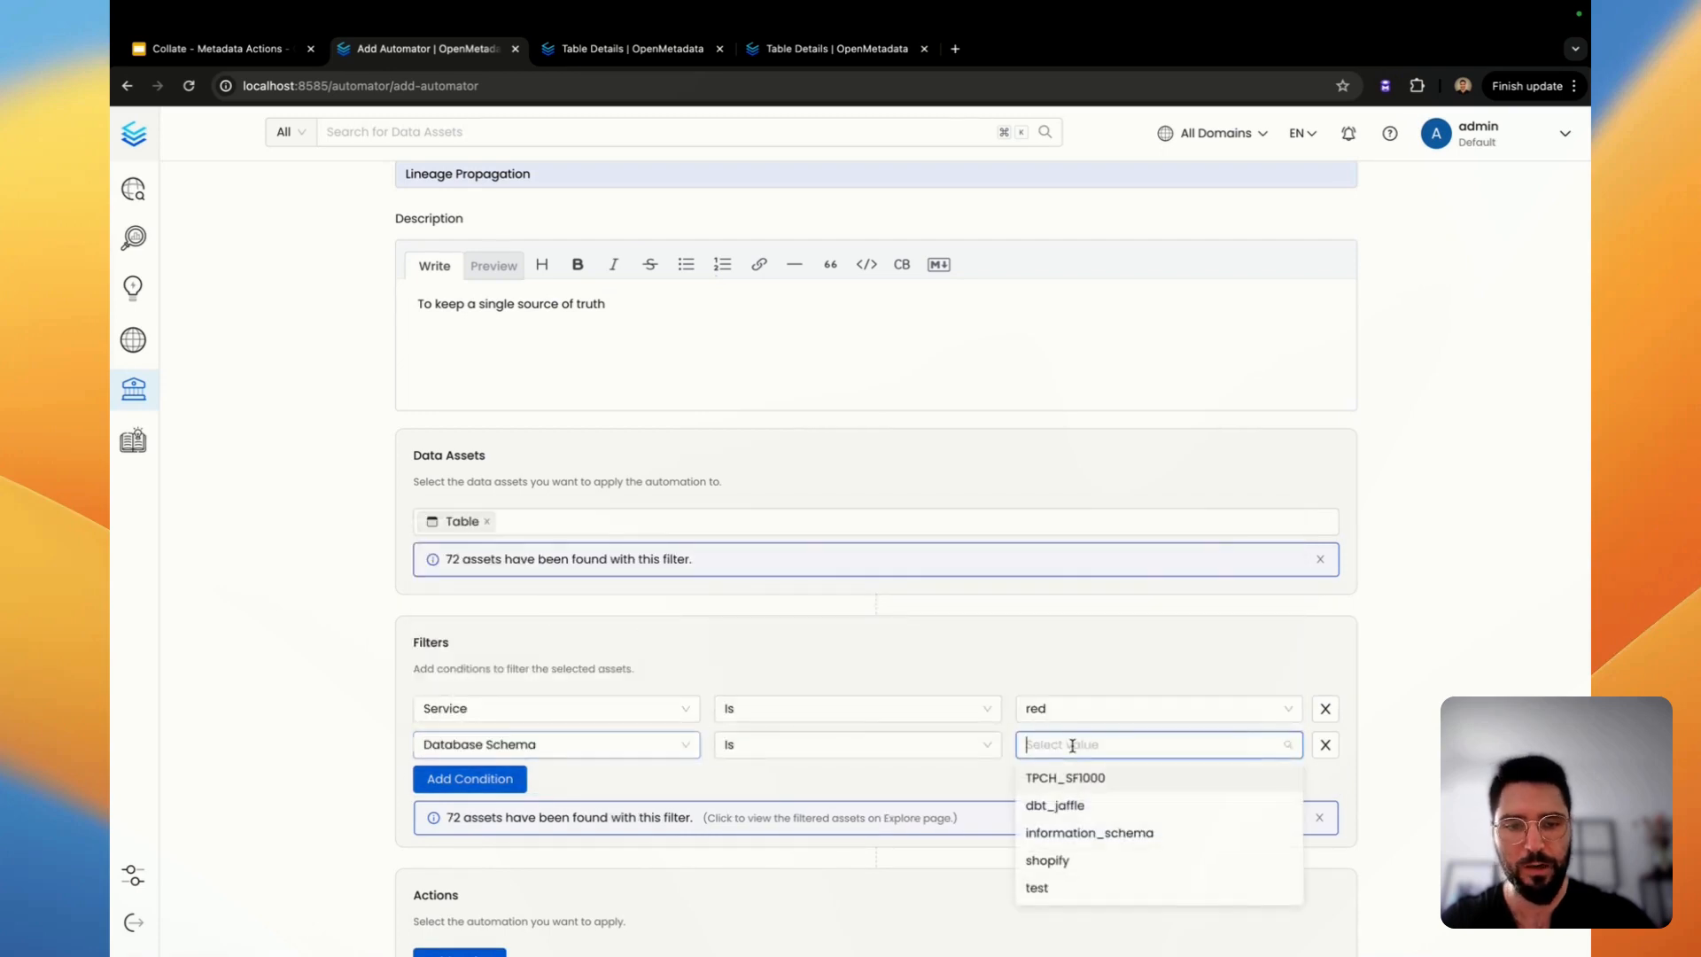
left_click(1094, 813)
scroll(899, 735, "down", 2)
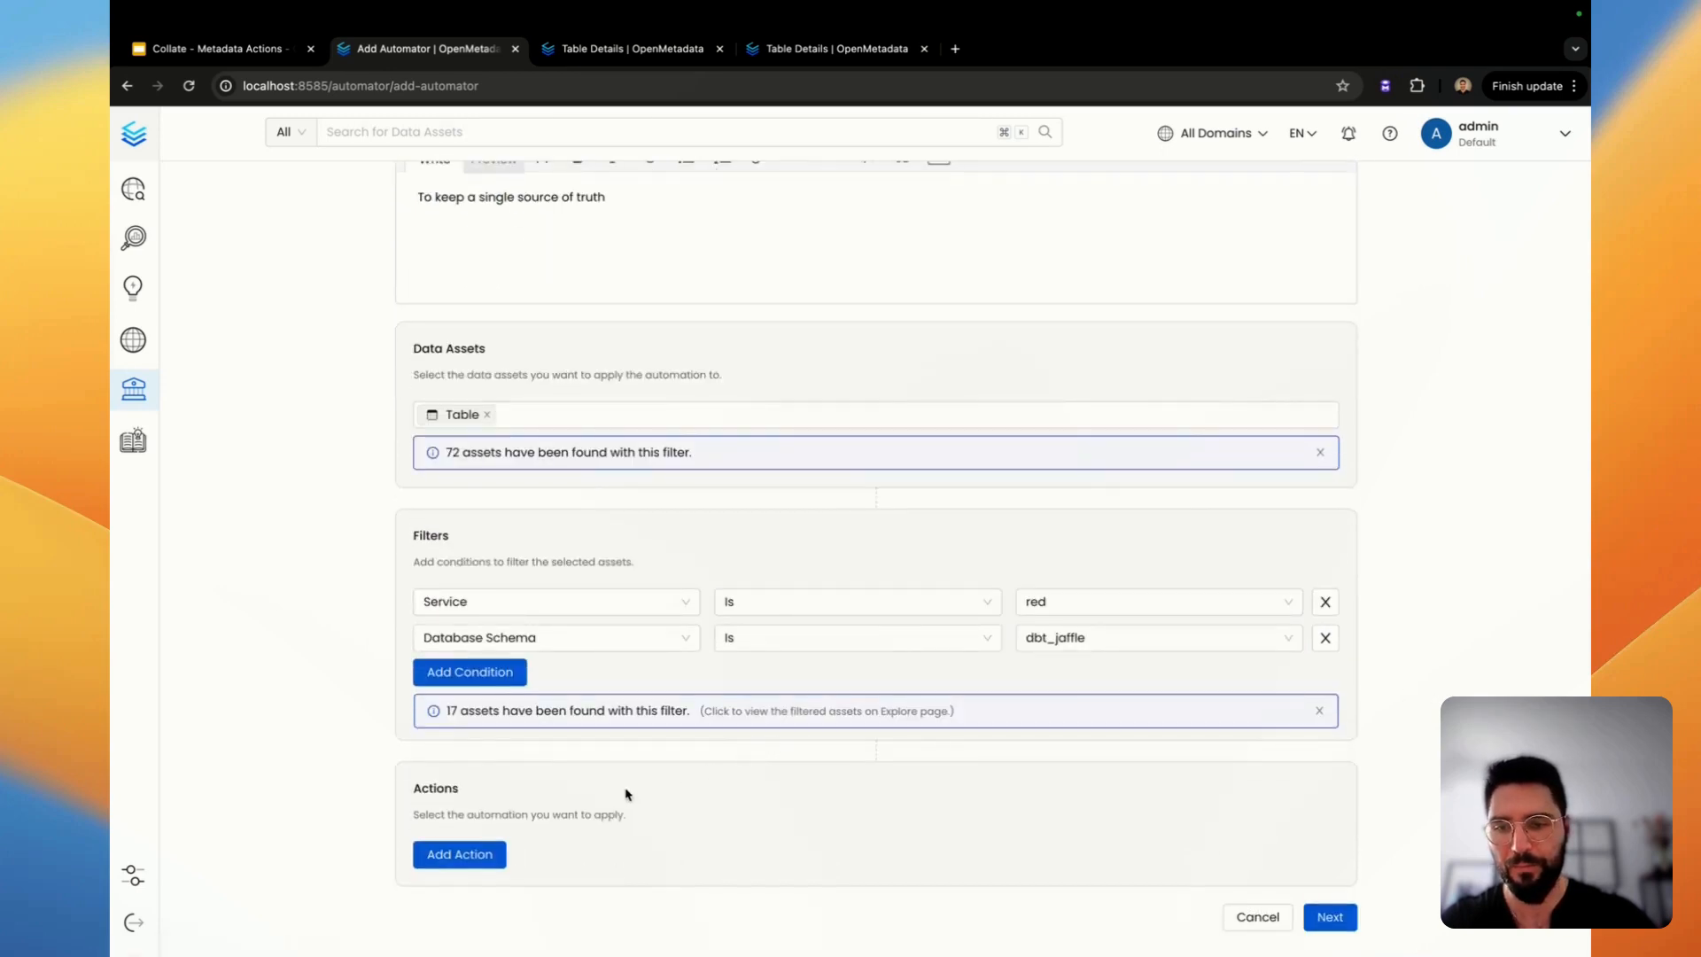
View the filtered assets on the Explore page to check which tables match, and return to the automation setup.
left_click(550, 713)
left_click(582, 52)
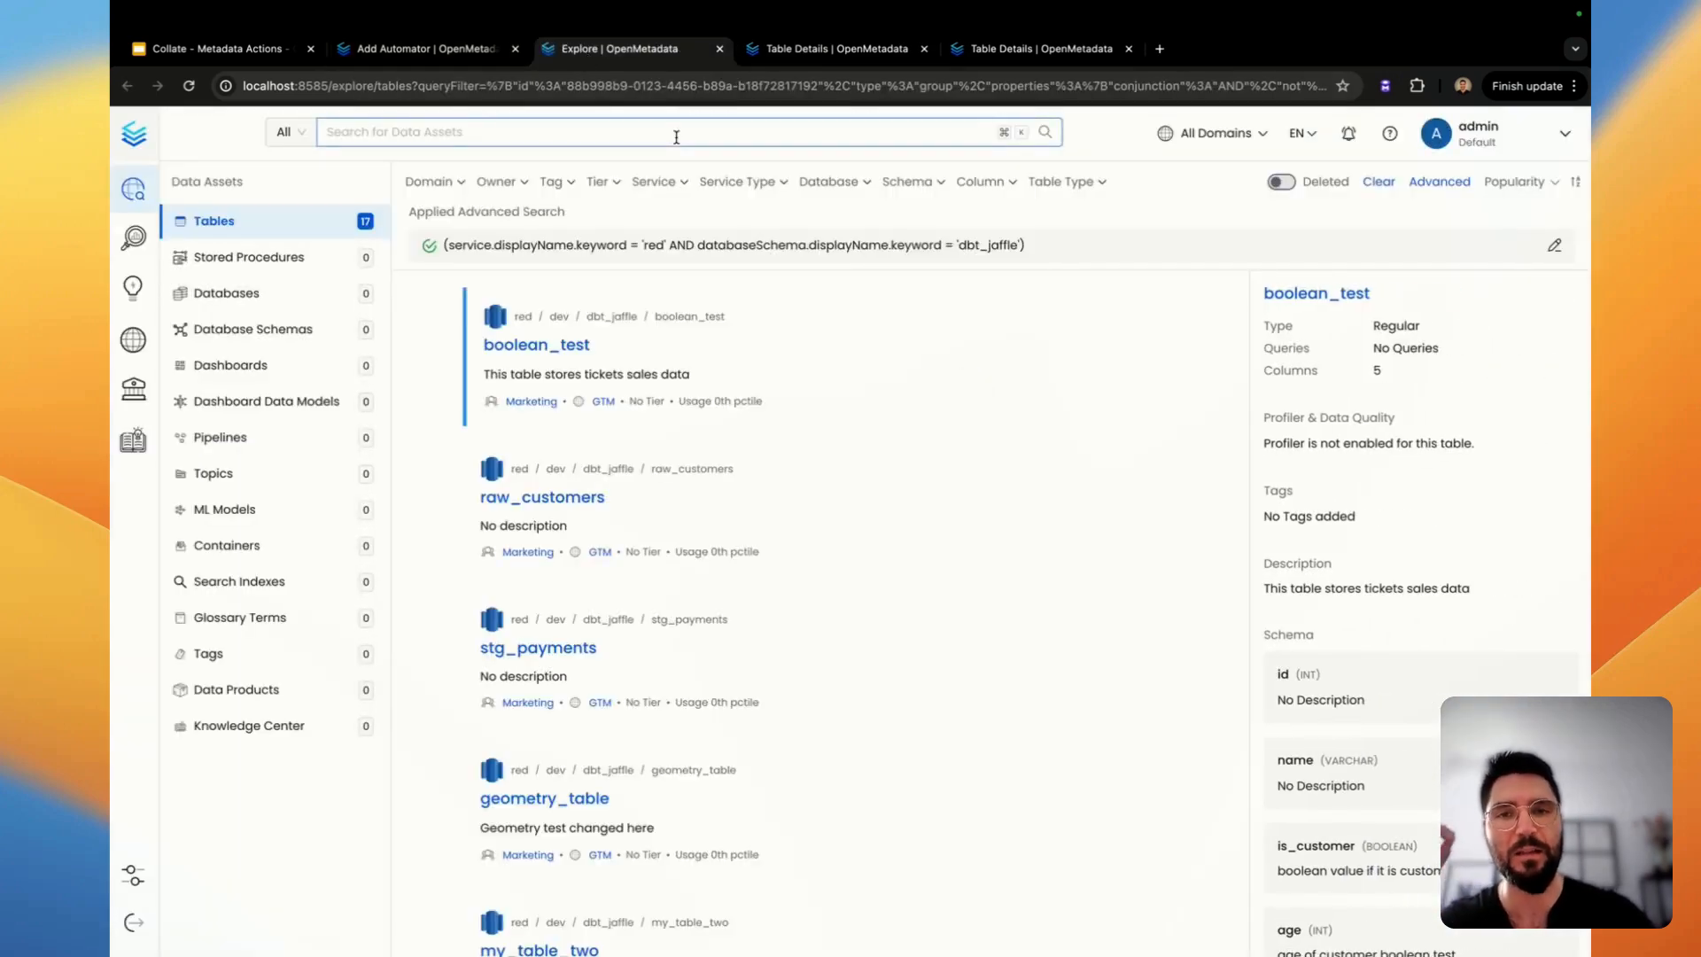
left_click(719, 49)
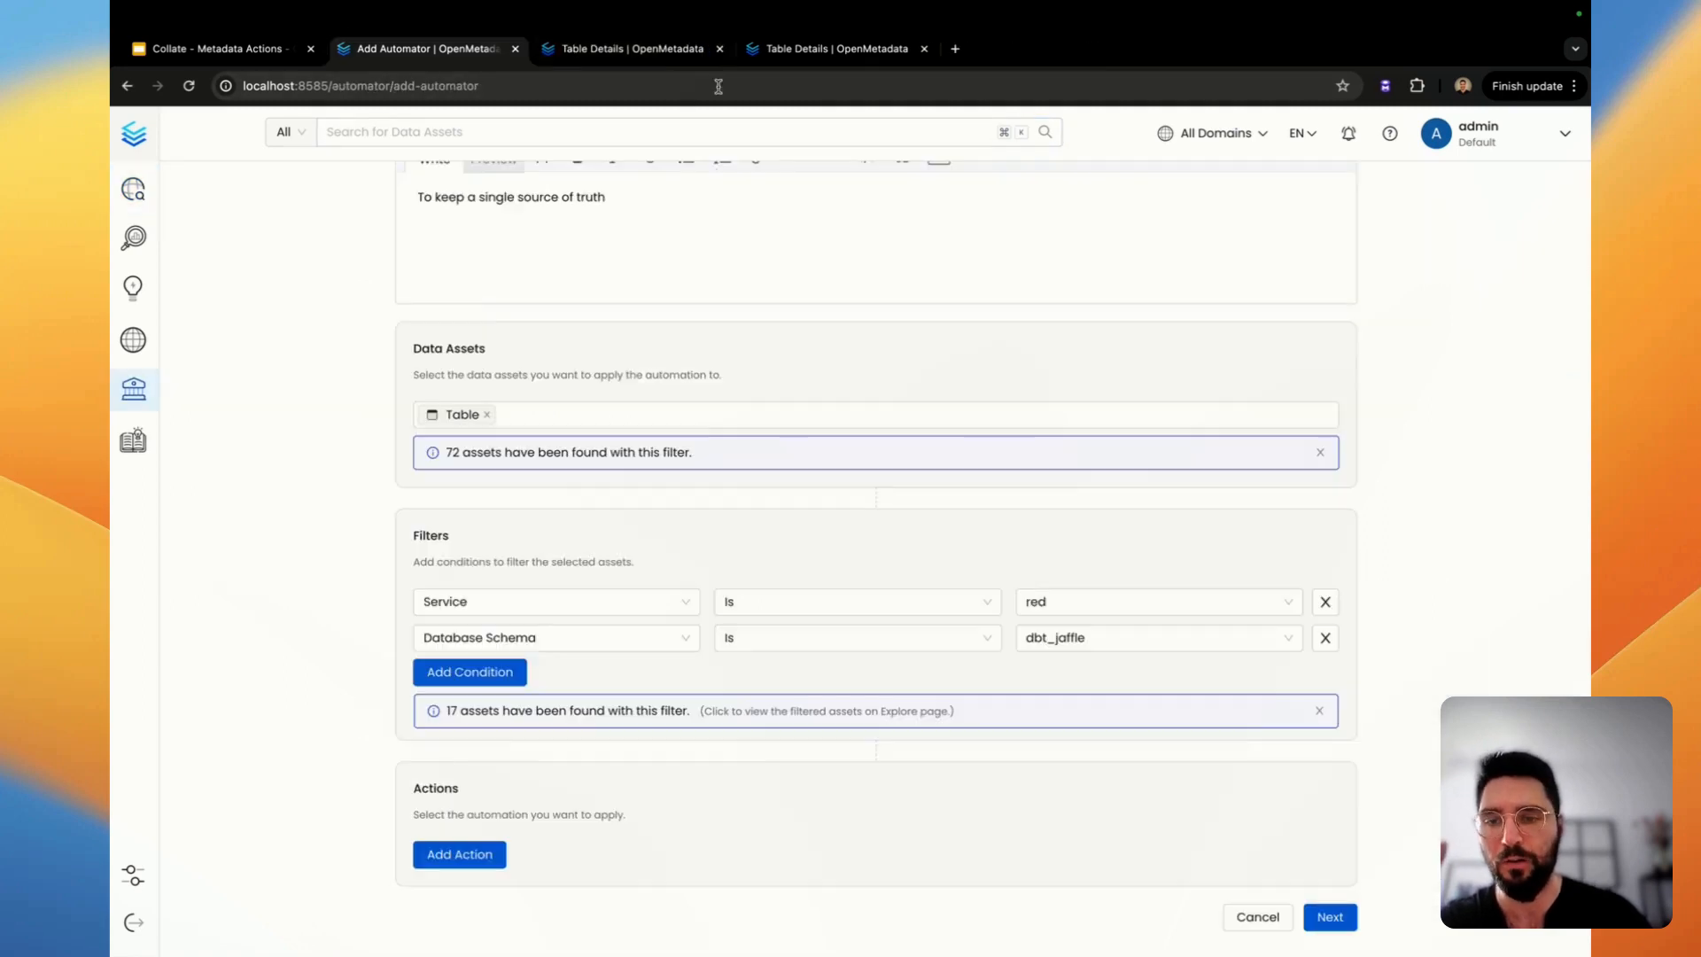
Add a Lineage Propagation action to the automation with Overwrite Metadata enabled.
left_click(460, 853)
left_click(531, 857)
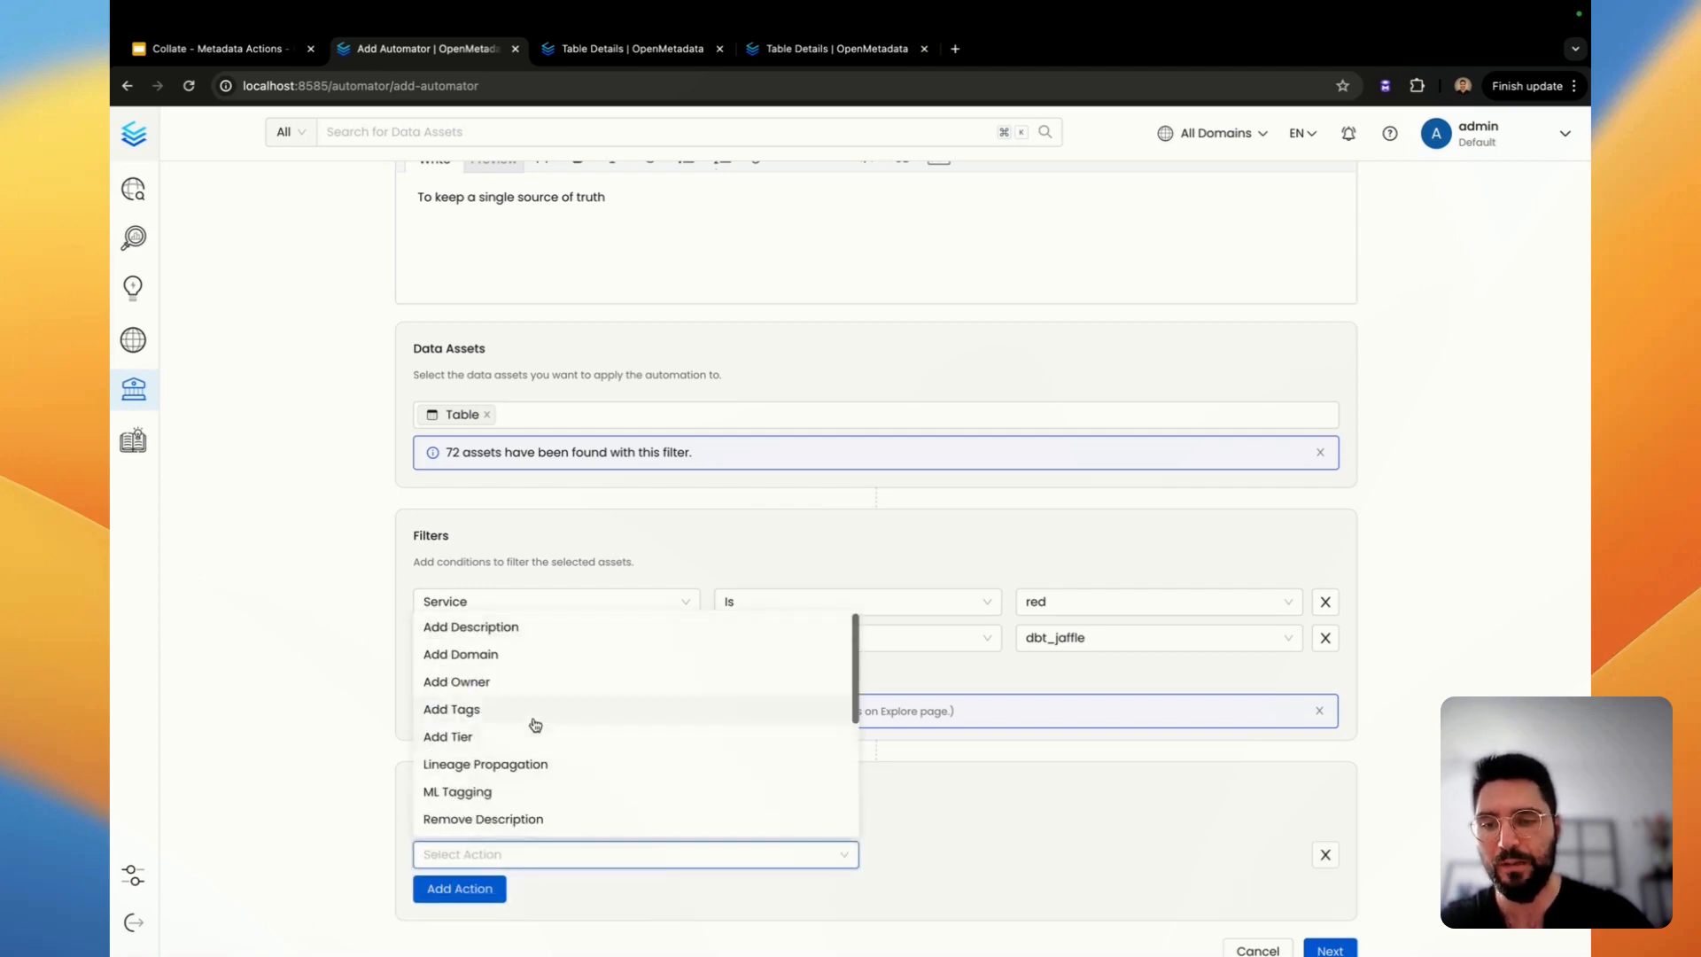
left_click(536, 764)
scroll(902, 822, "down", 2)
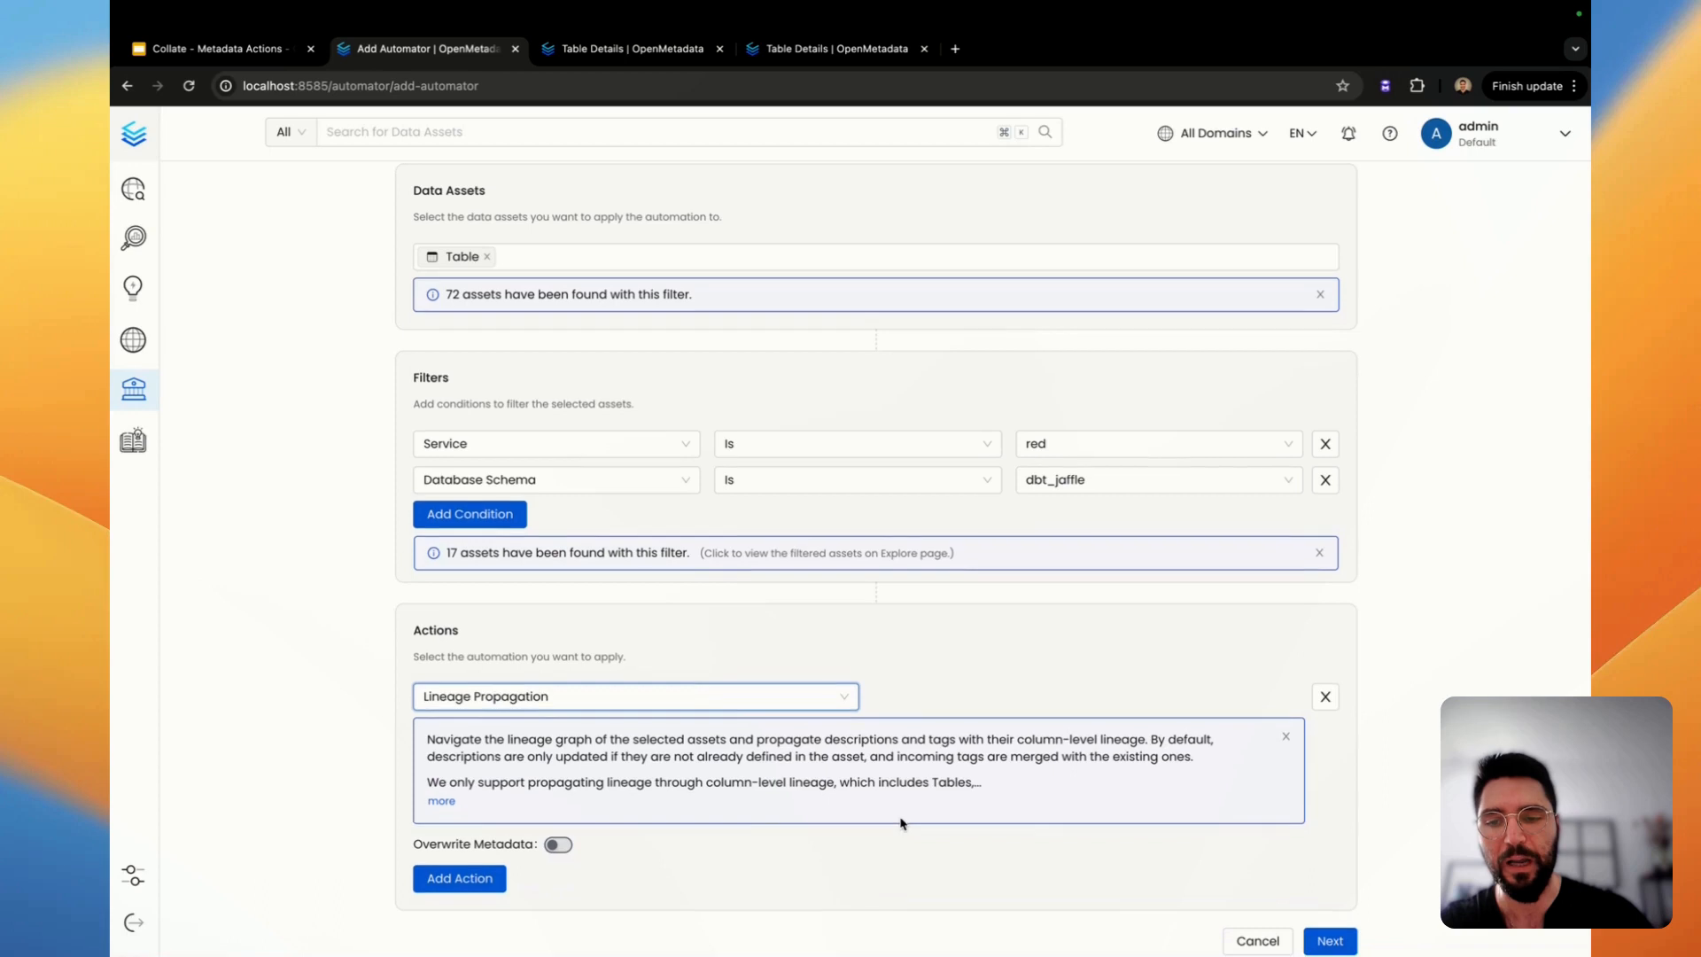
left_click(562, 849)
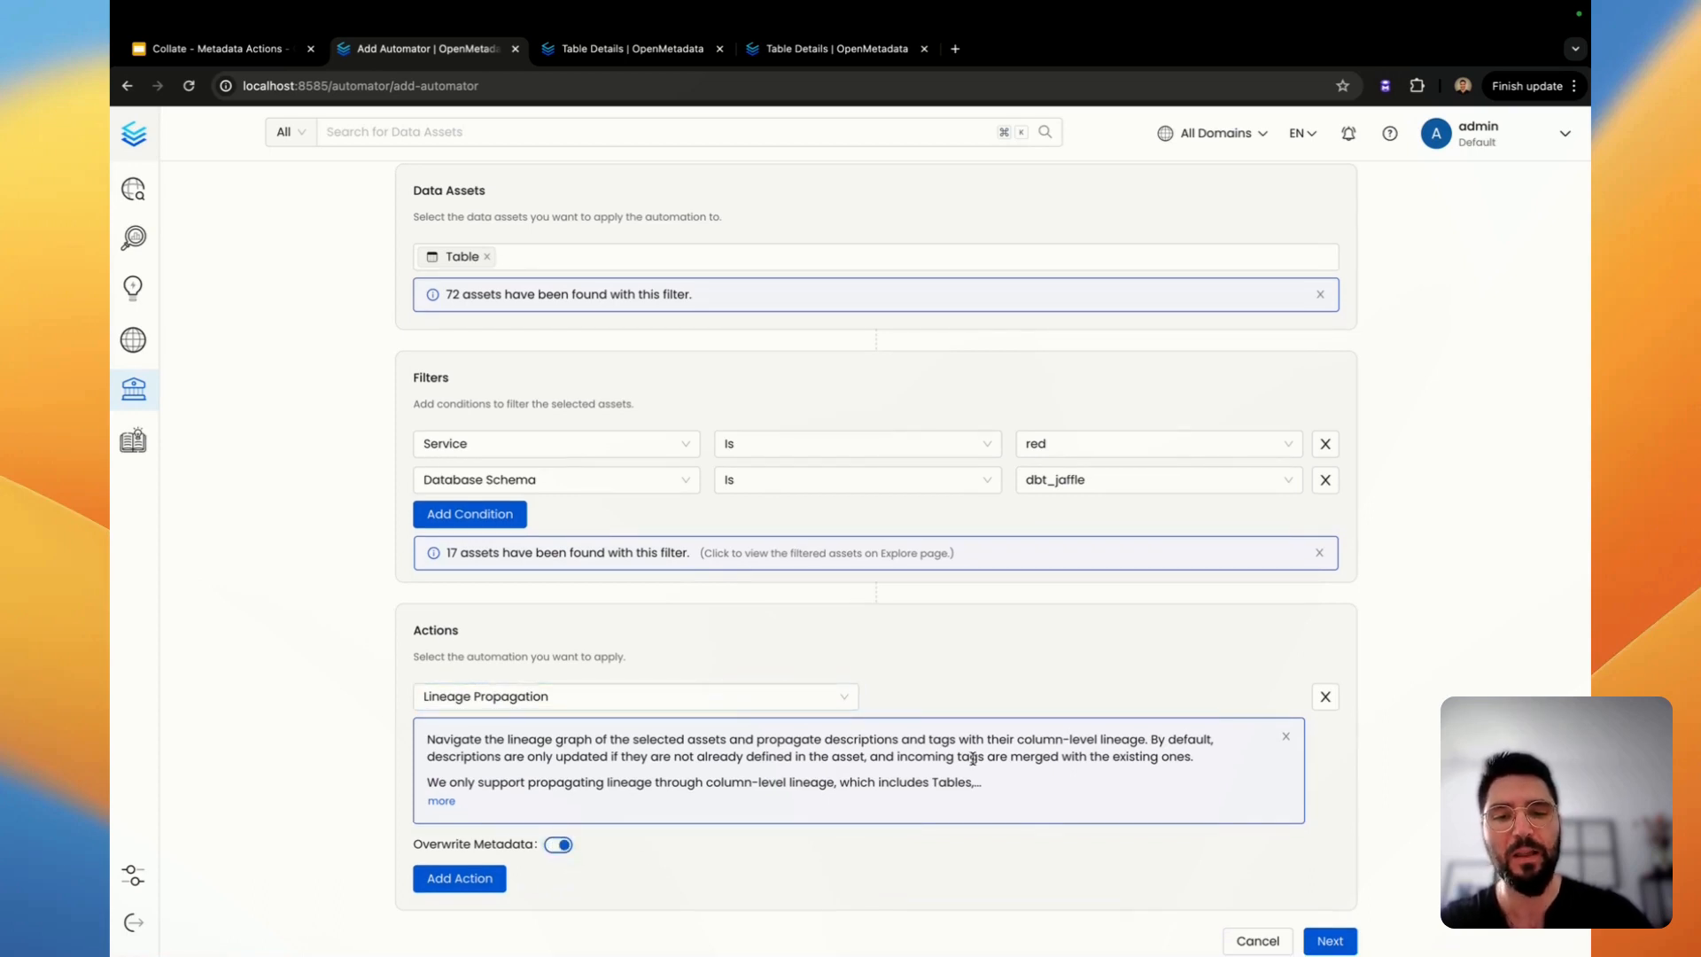
scroll(1284, 885, "down", 1)
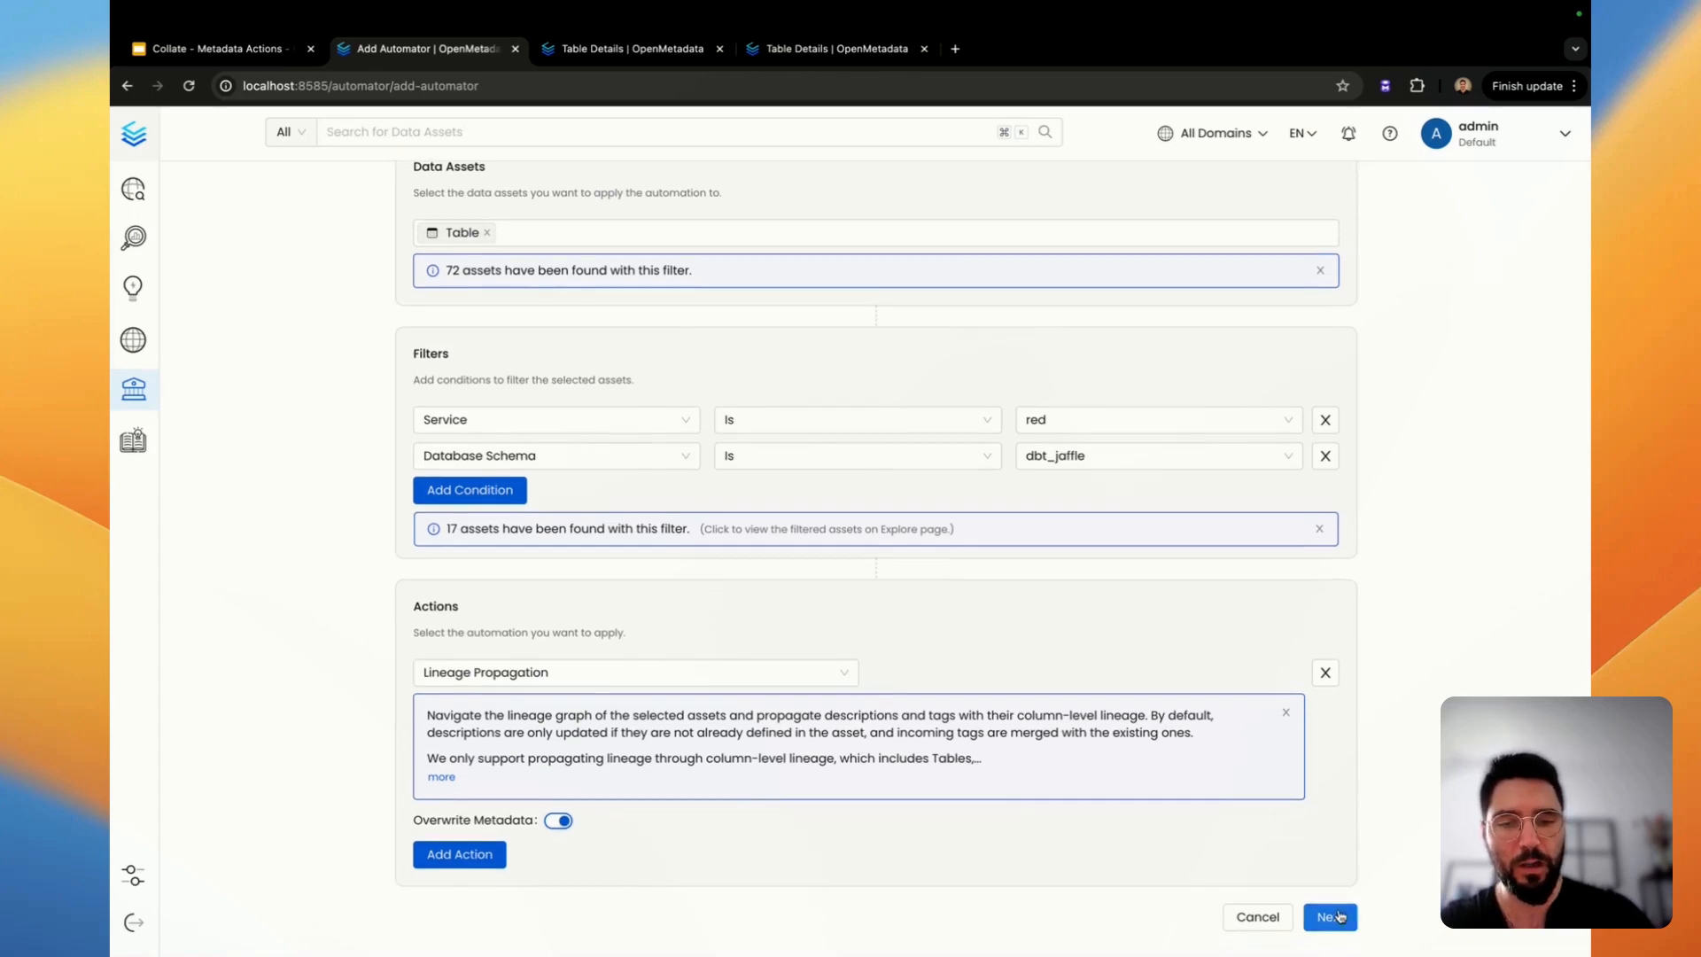
Deploy the Lineage Propagation automation with a daily schedule and run it.
left_click(1329, 917)
left_click(812, 342)
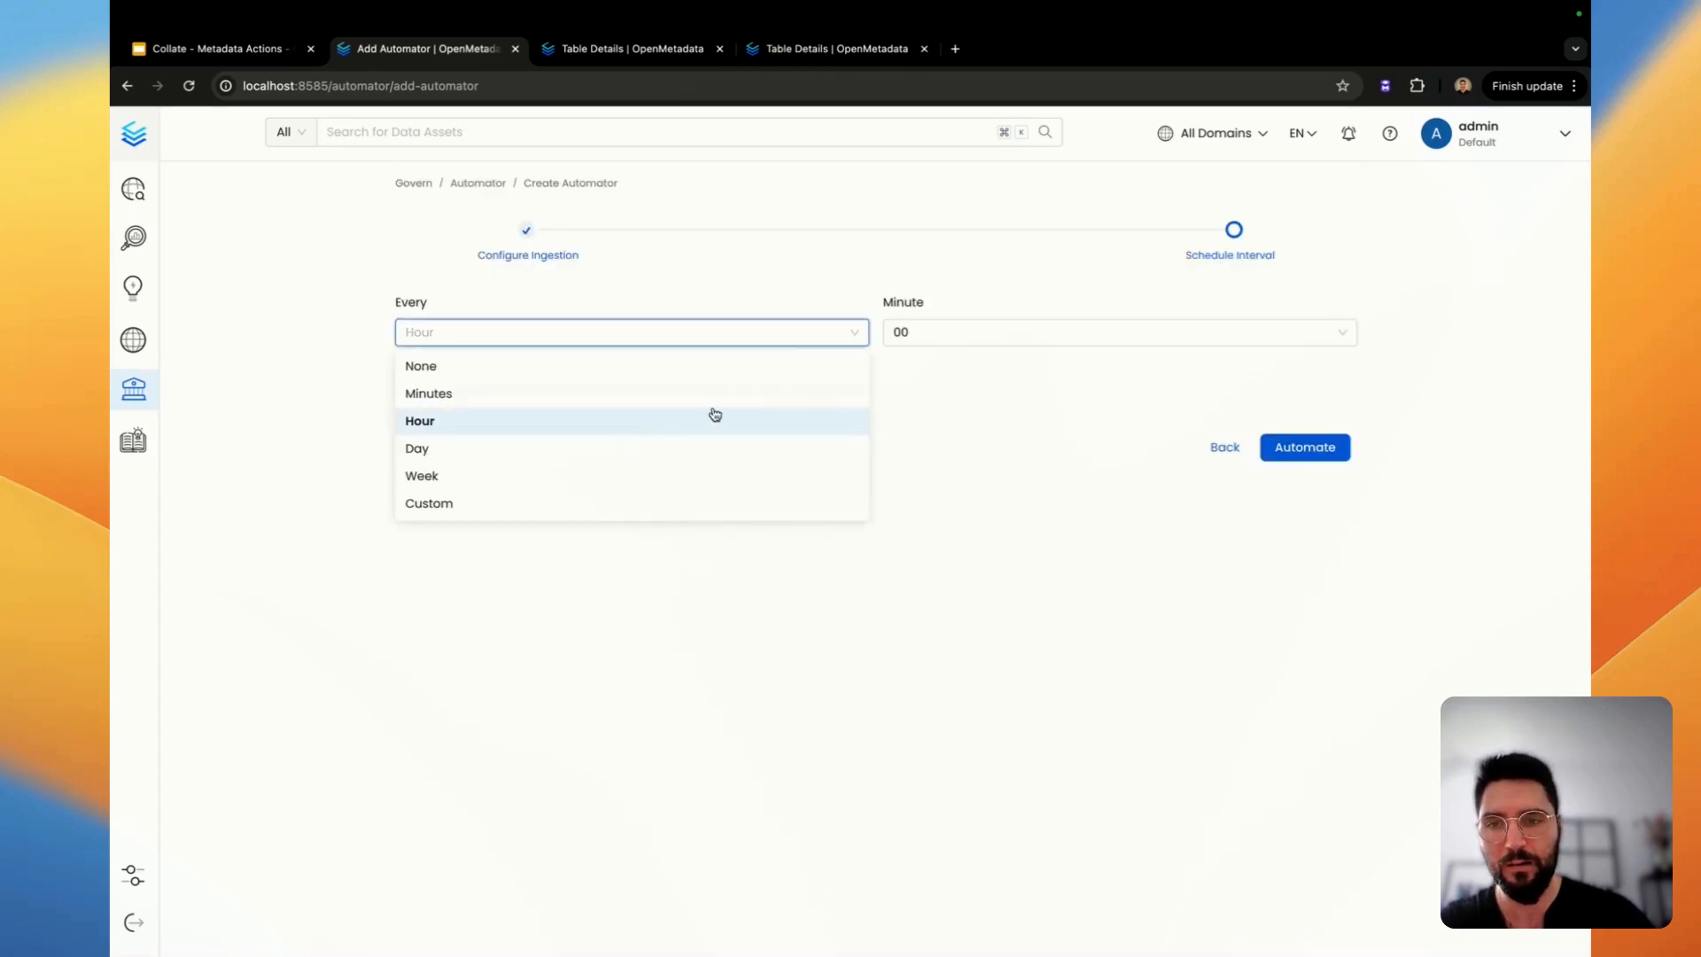
left_click(676, 444)
left_click(1300, 448)
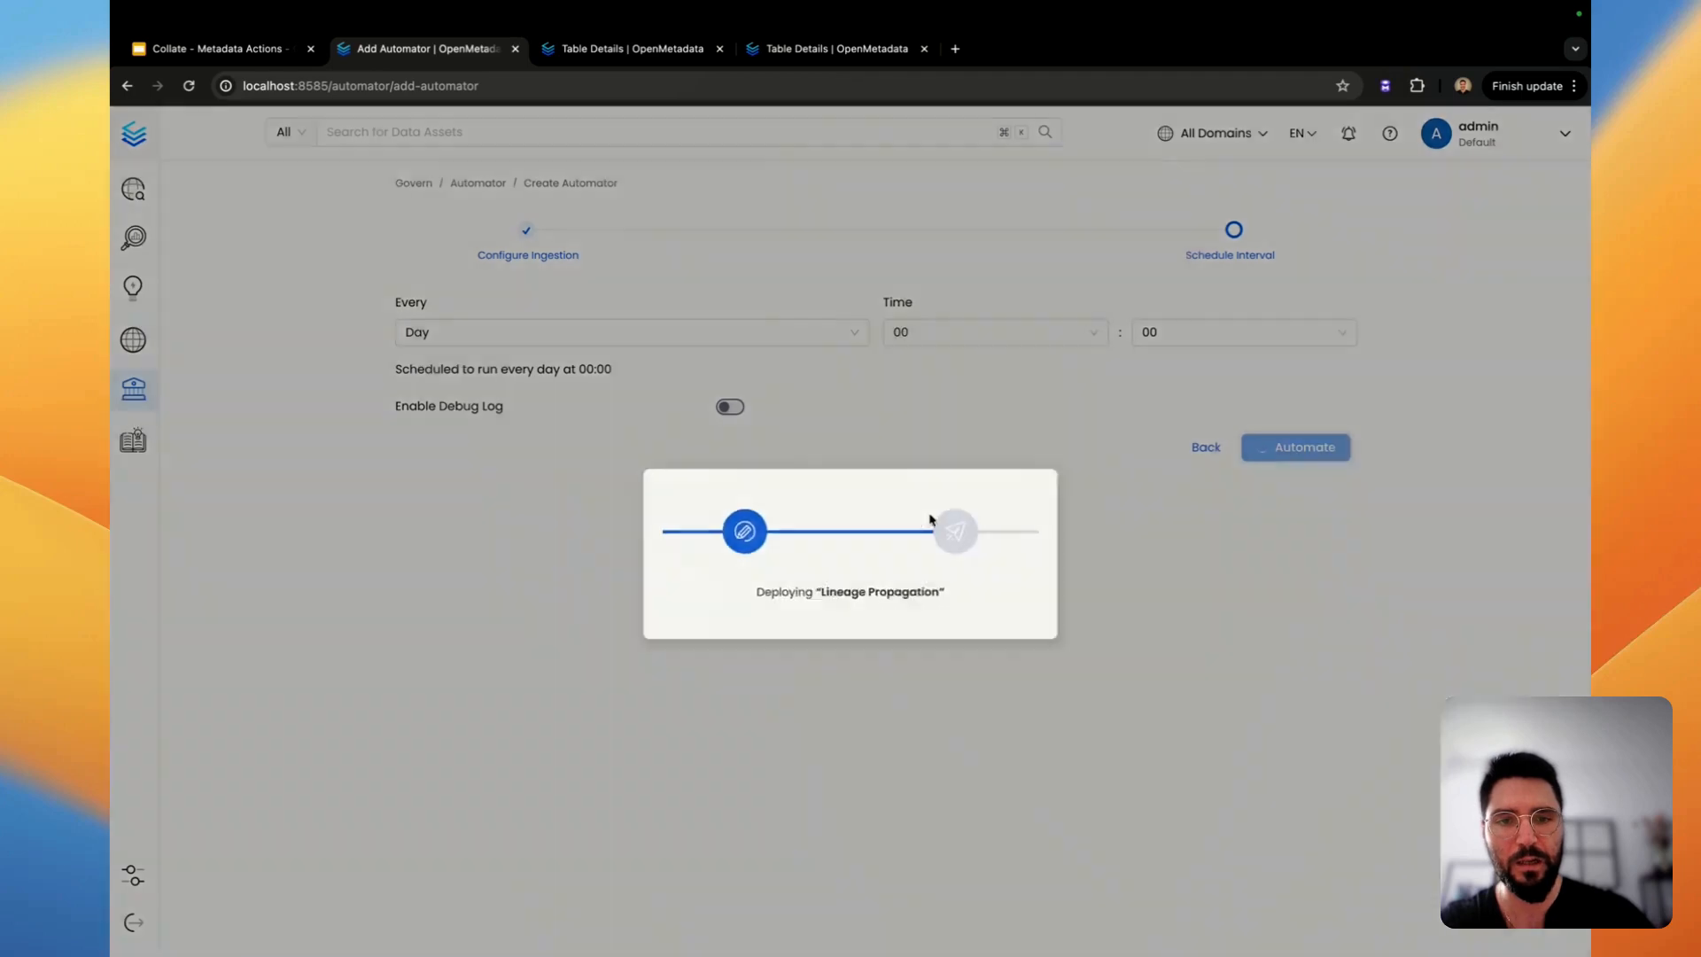
left_click(877, 443)
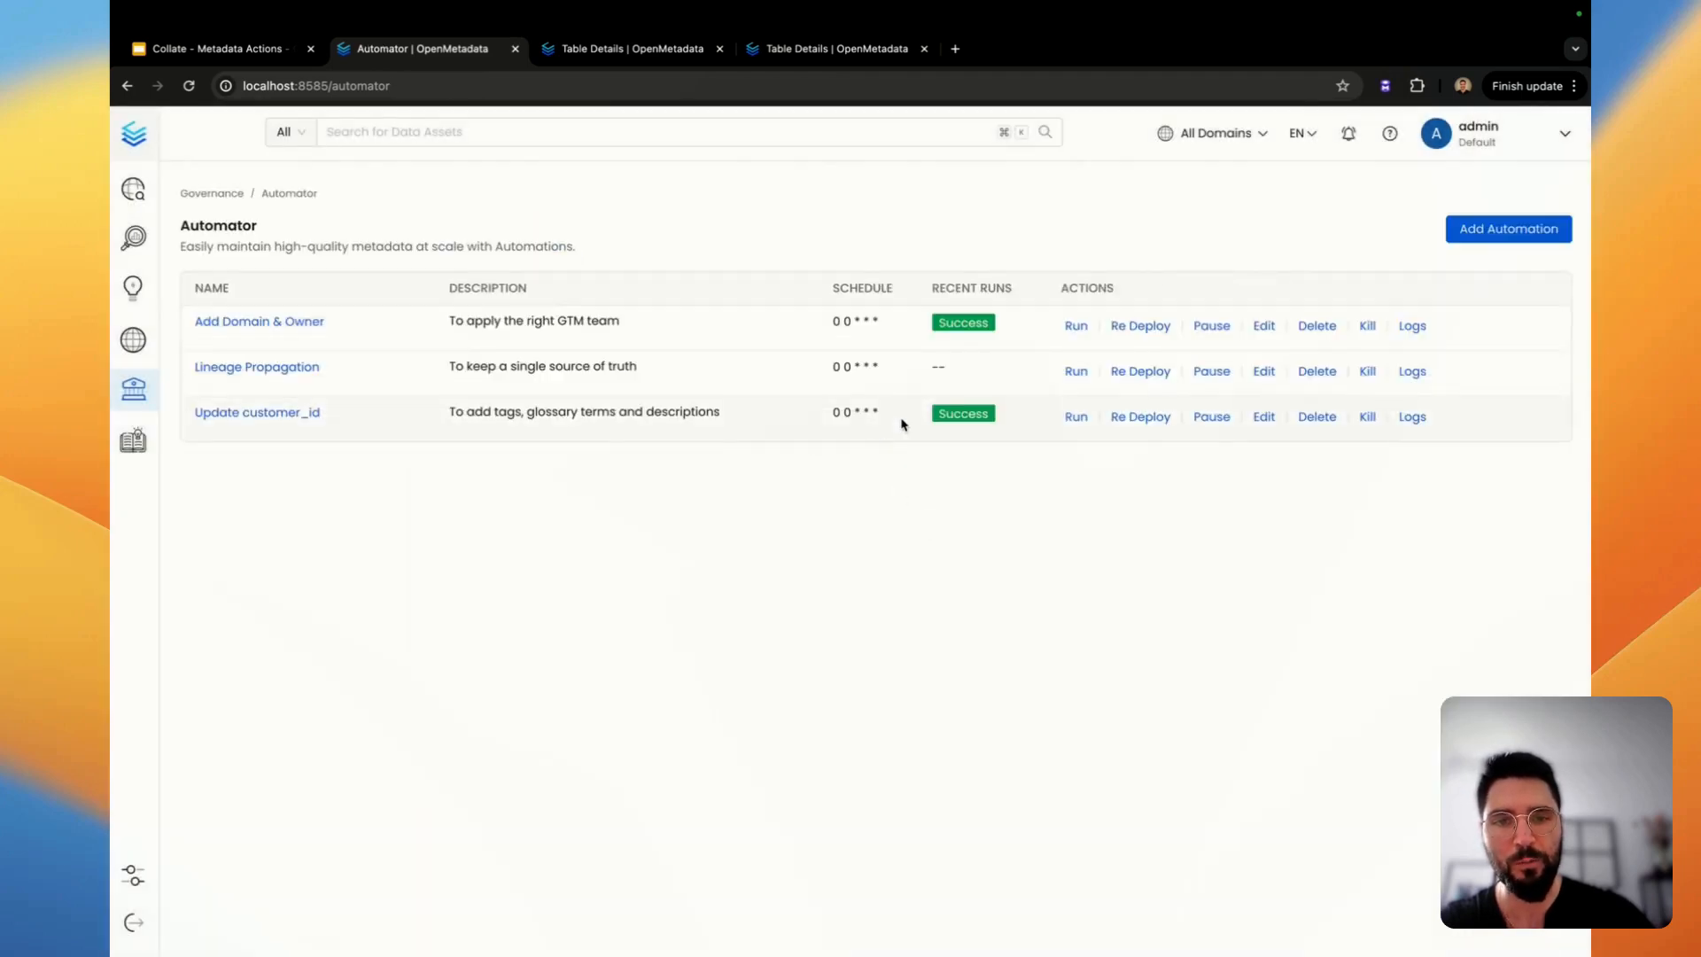
left_click(1075, 372)
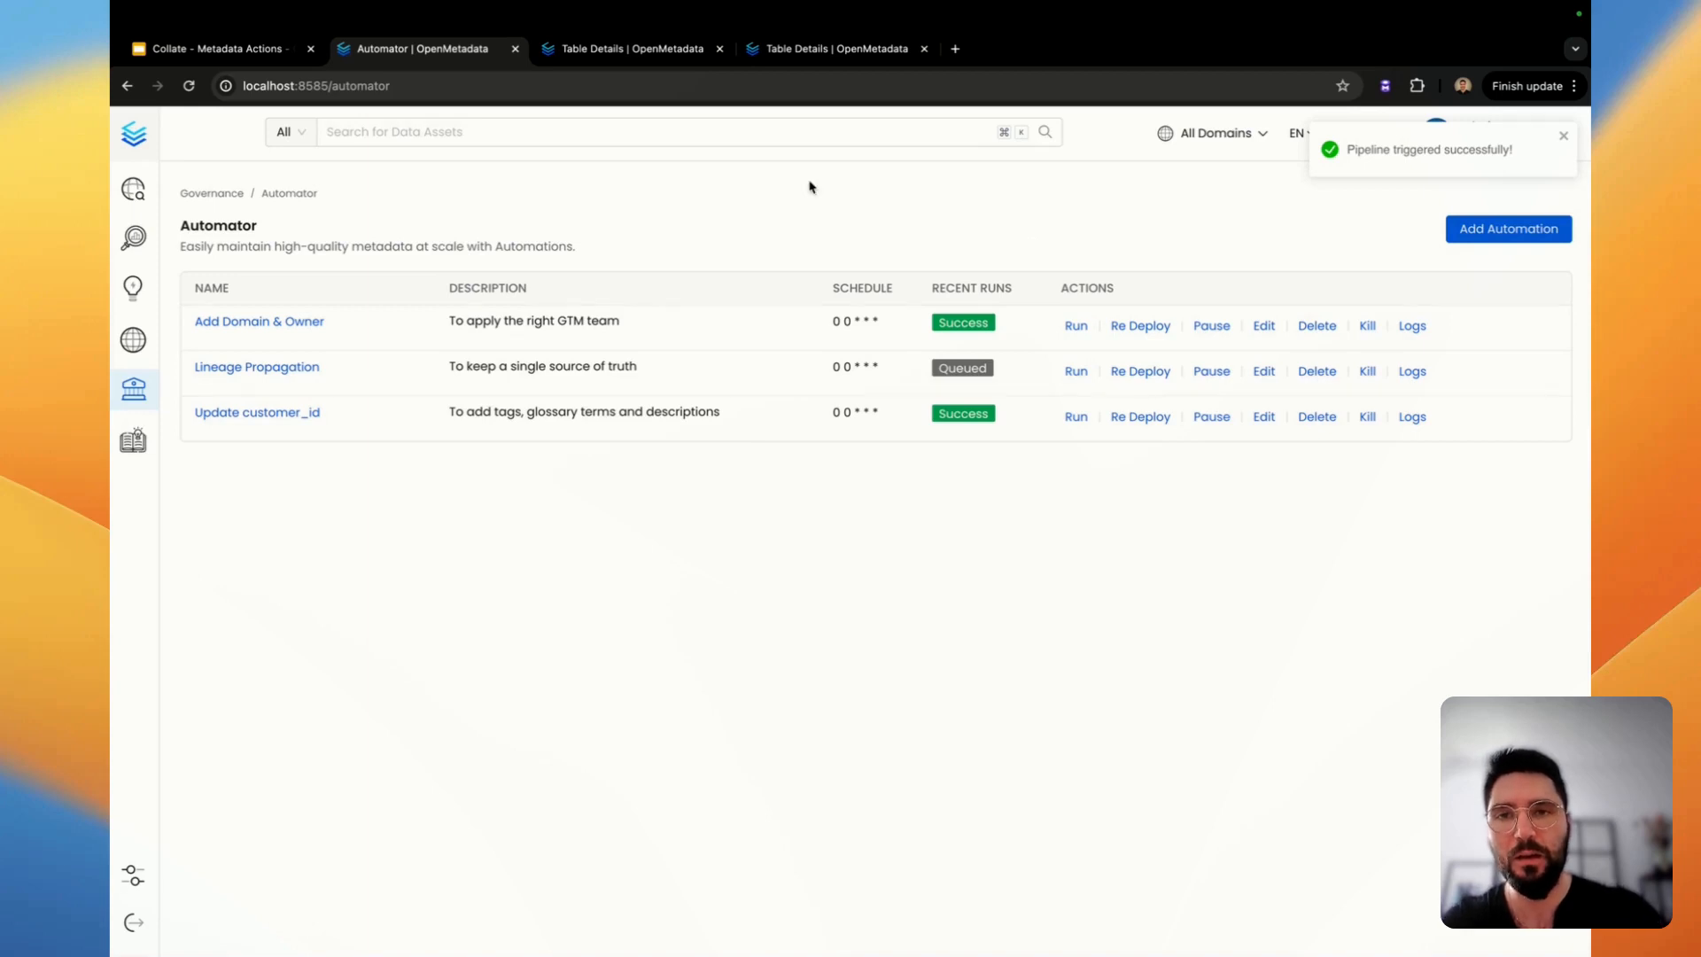
Open the raw_customers table from the customers lineage graph in a separate browser tab to examine its column descriptions, tags and glossary terms.
left_click(649, 51)
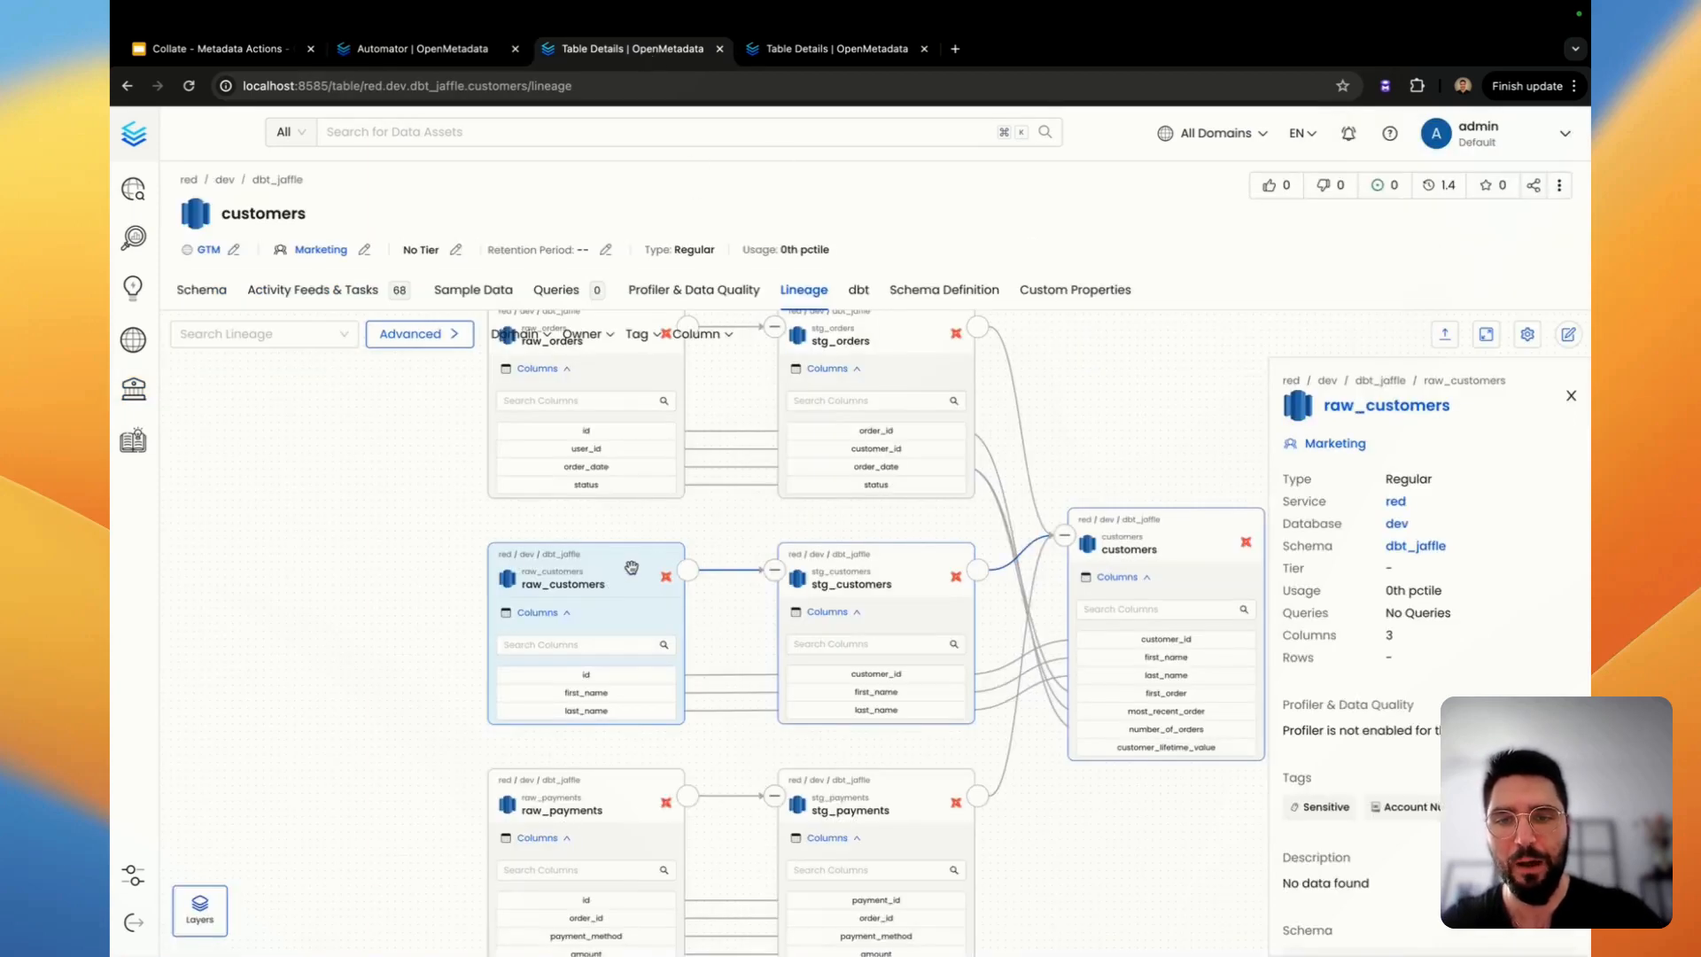
left_click(1354, 411, "super")
left_click(865, 50)
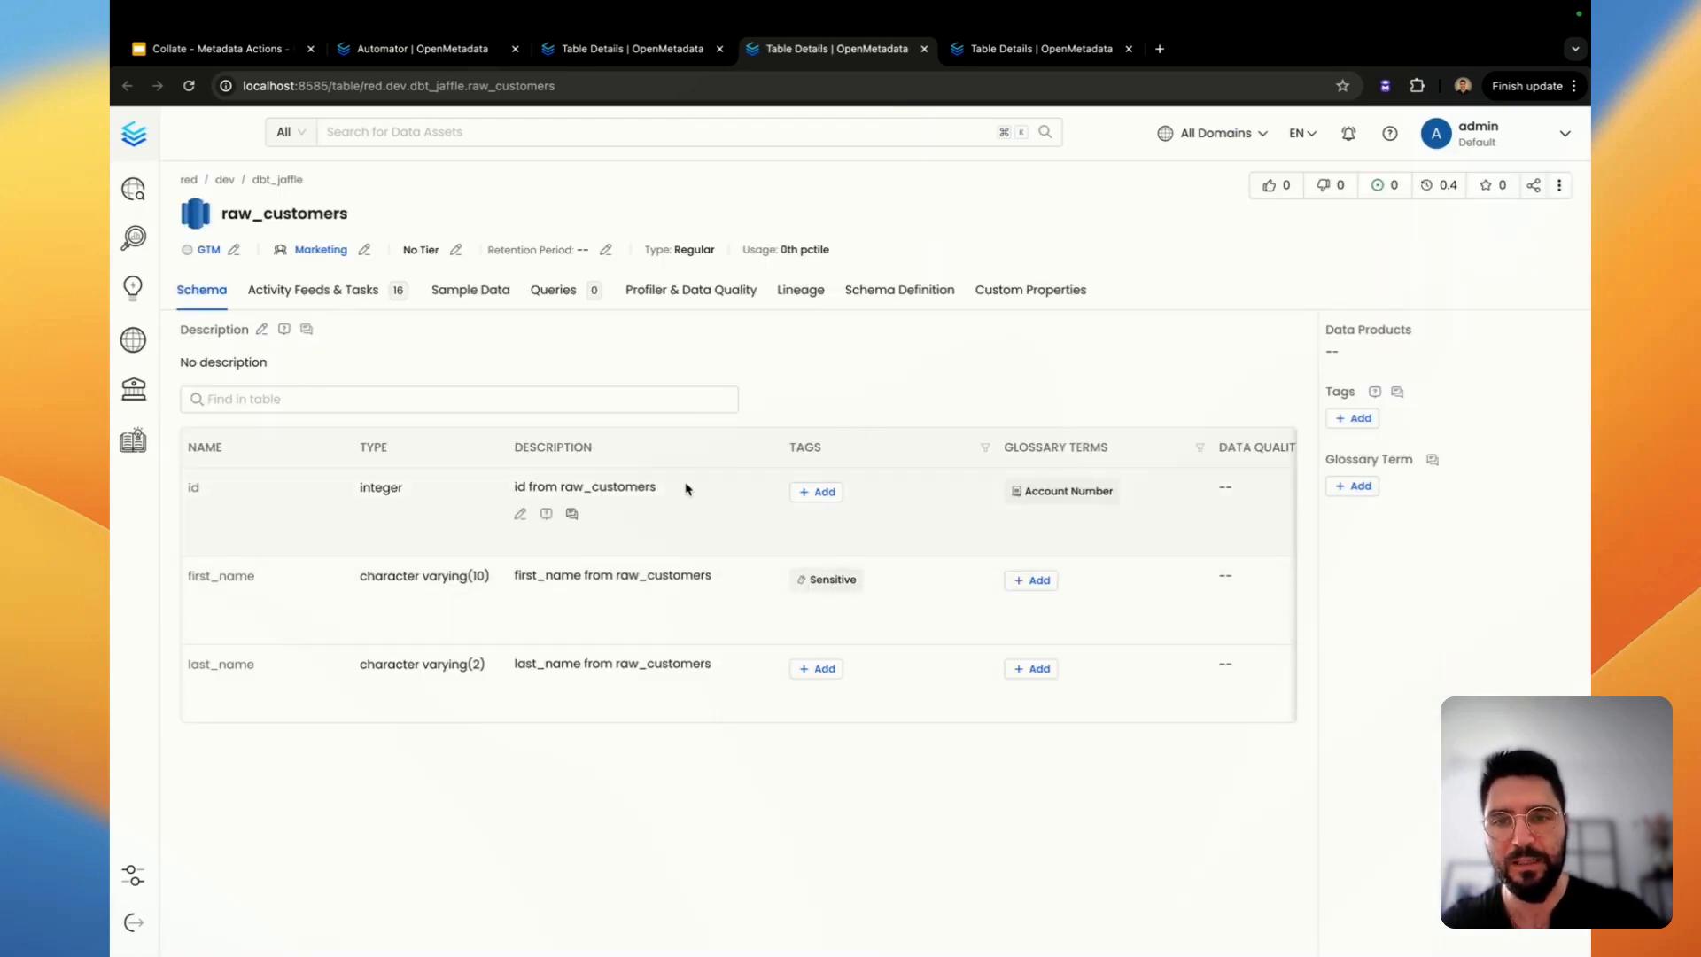
Open the customers table from its lineage graph in a separate browser tab to examine its column metadata.
left_click(651, 51)
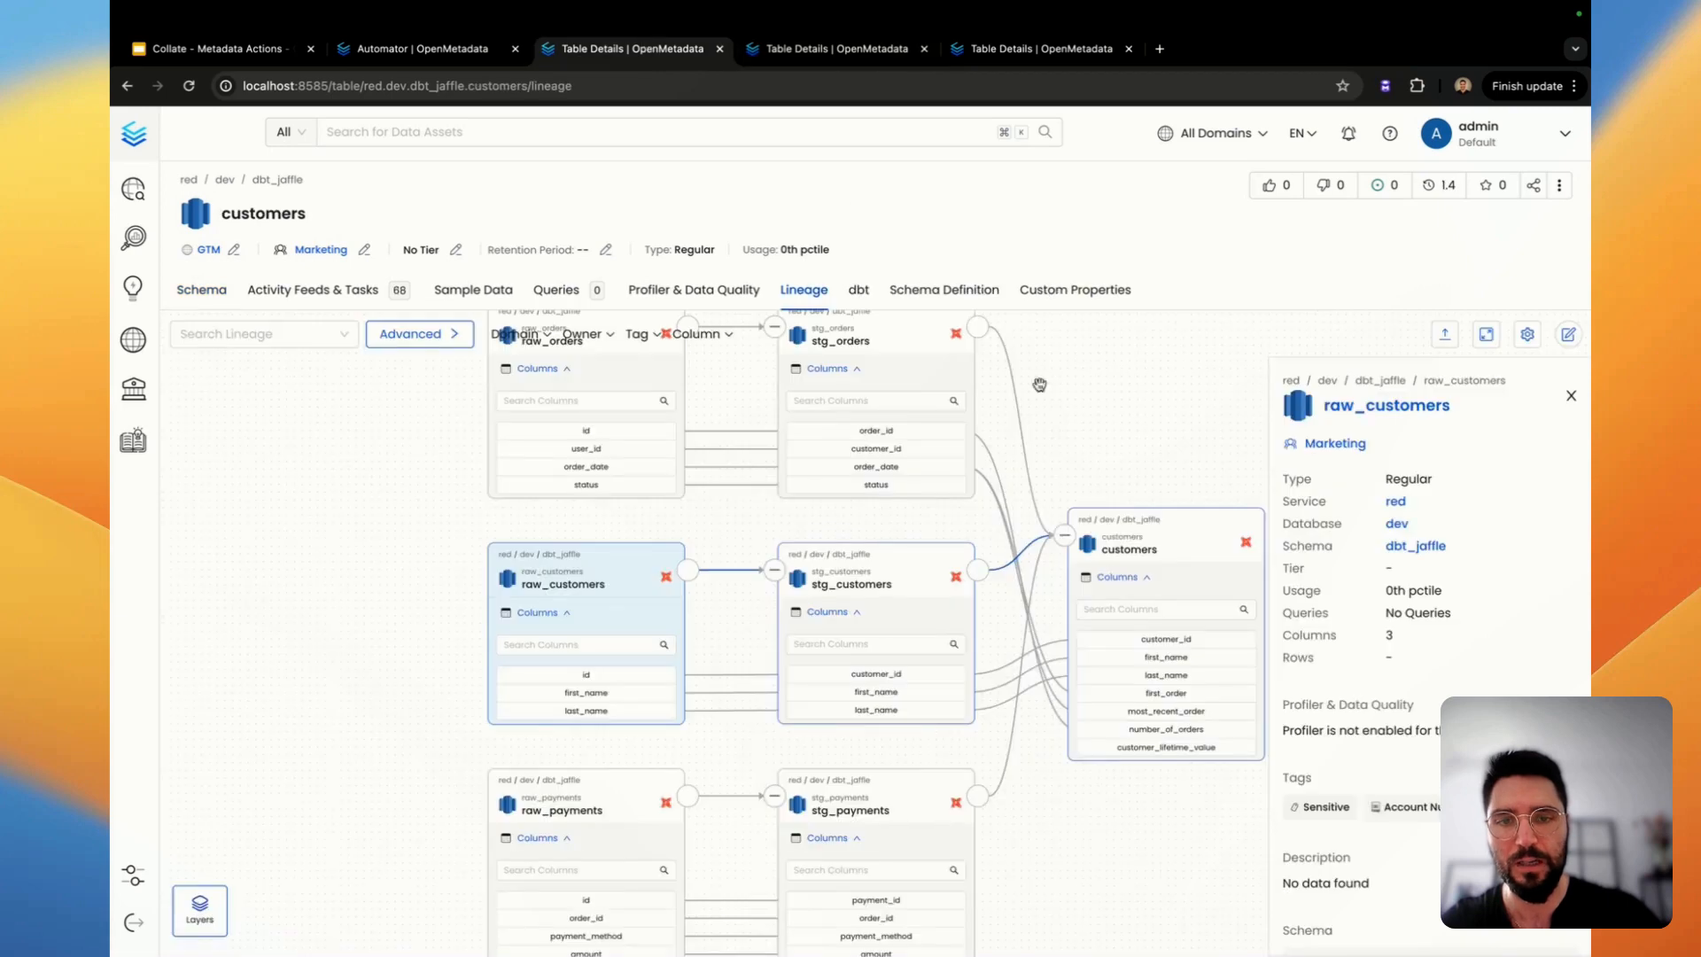
left_click(1145, 551)
left_click(1357, 410, "super")
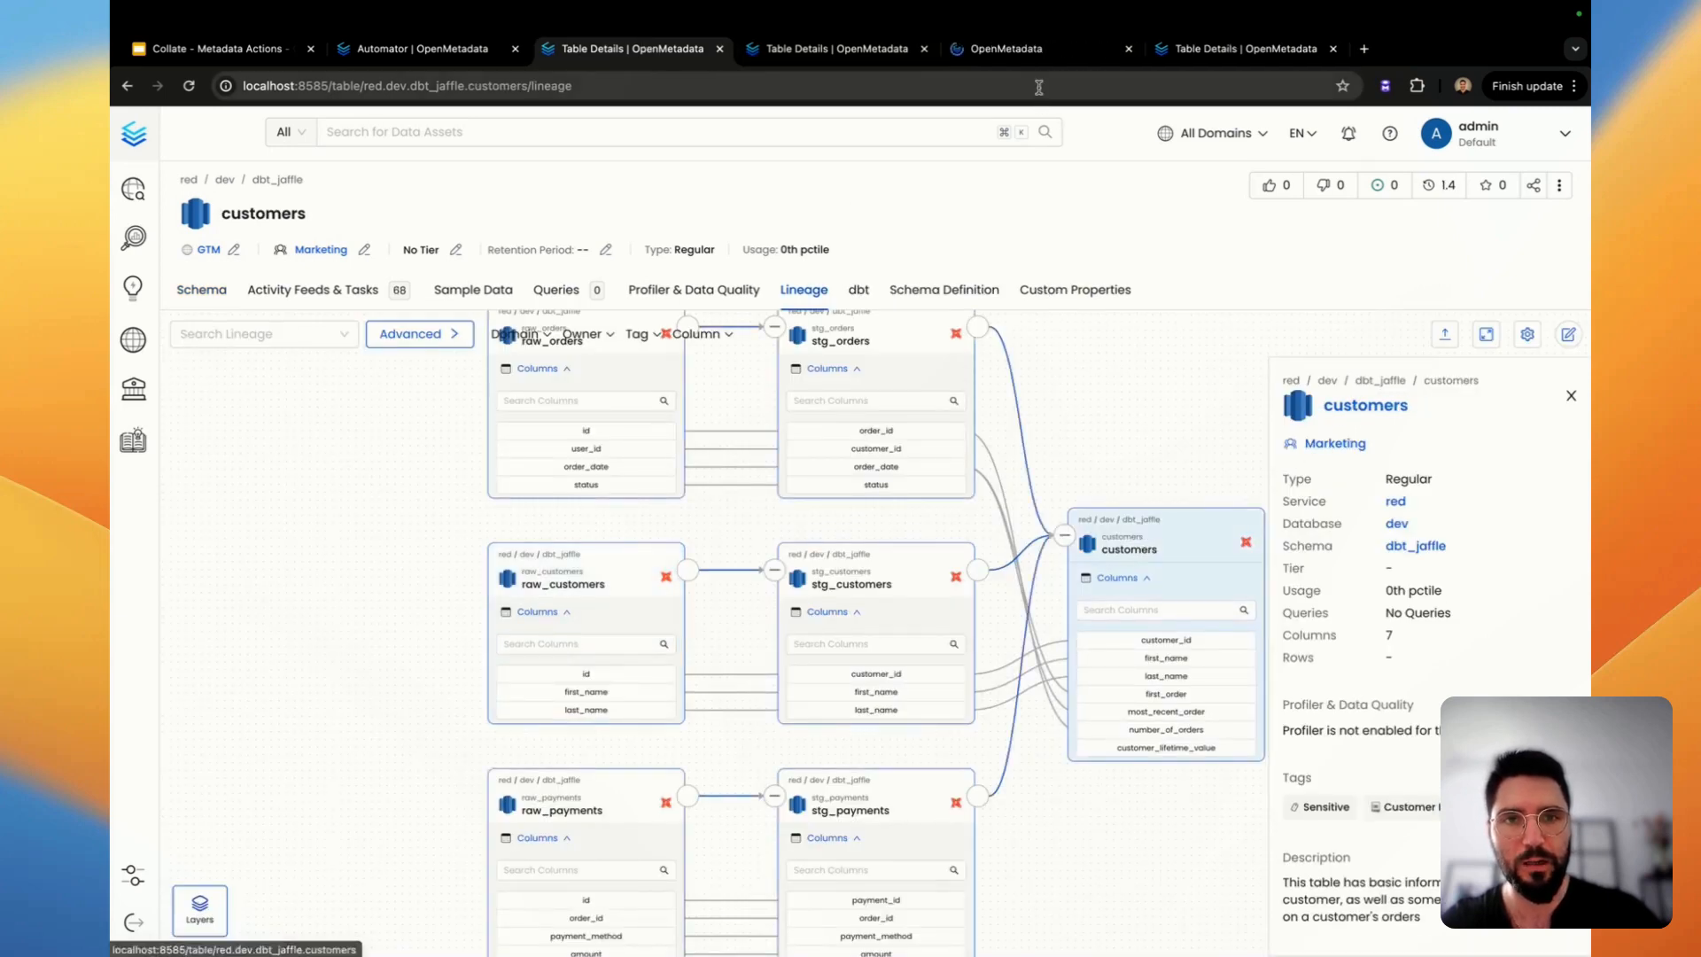
left_click(1035, 58)
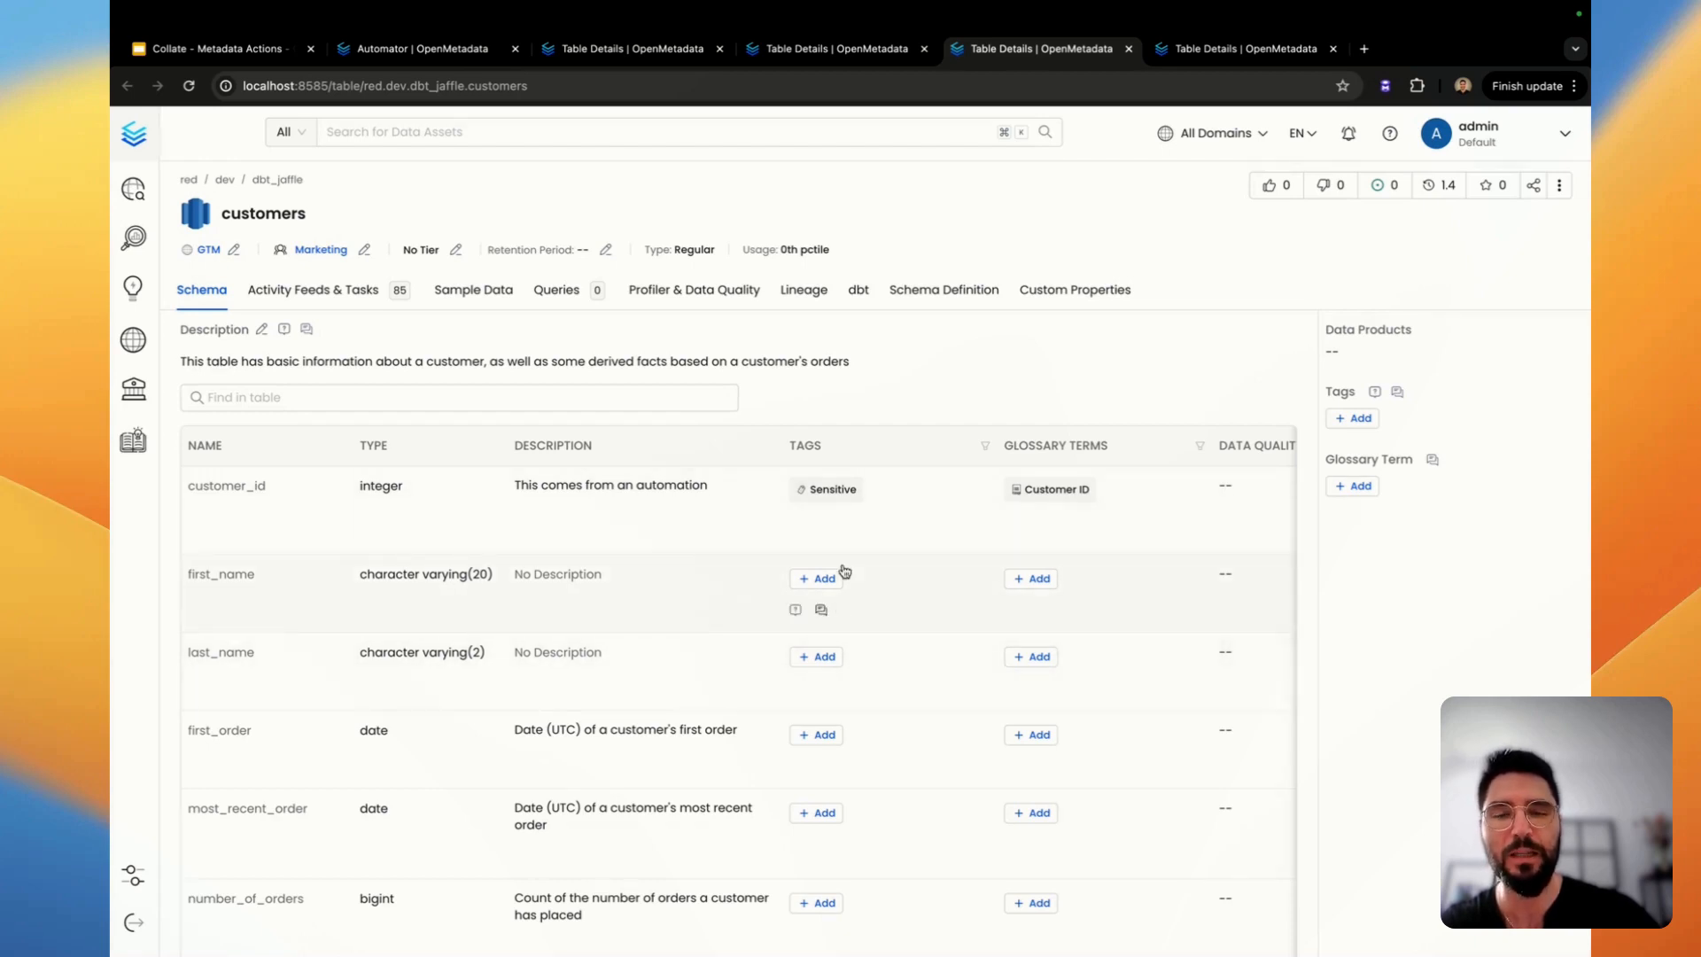
Refresh the automator run statuses and reload the customers table to examine its column descriptions, tags and glossary terms.
left_click(424, 55)
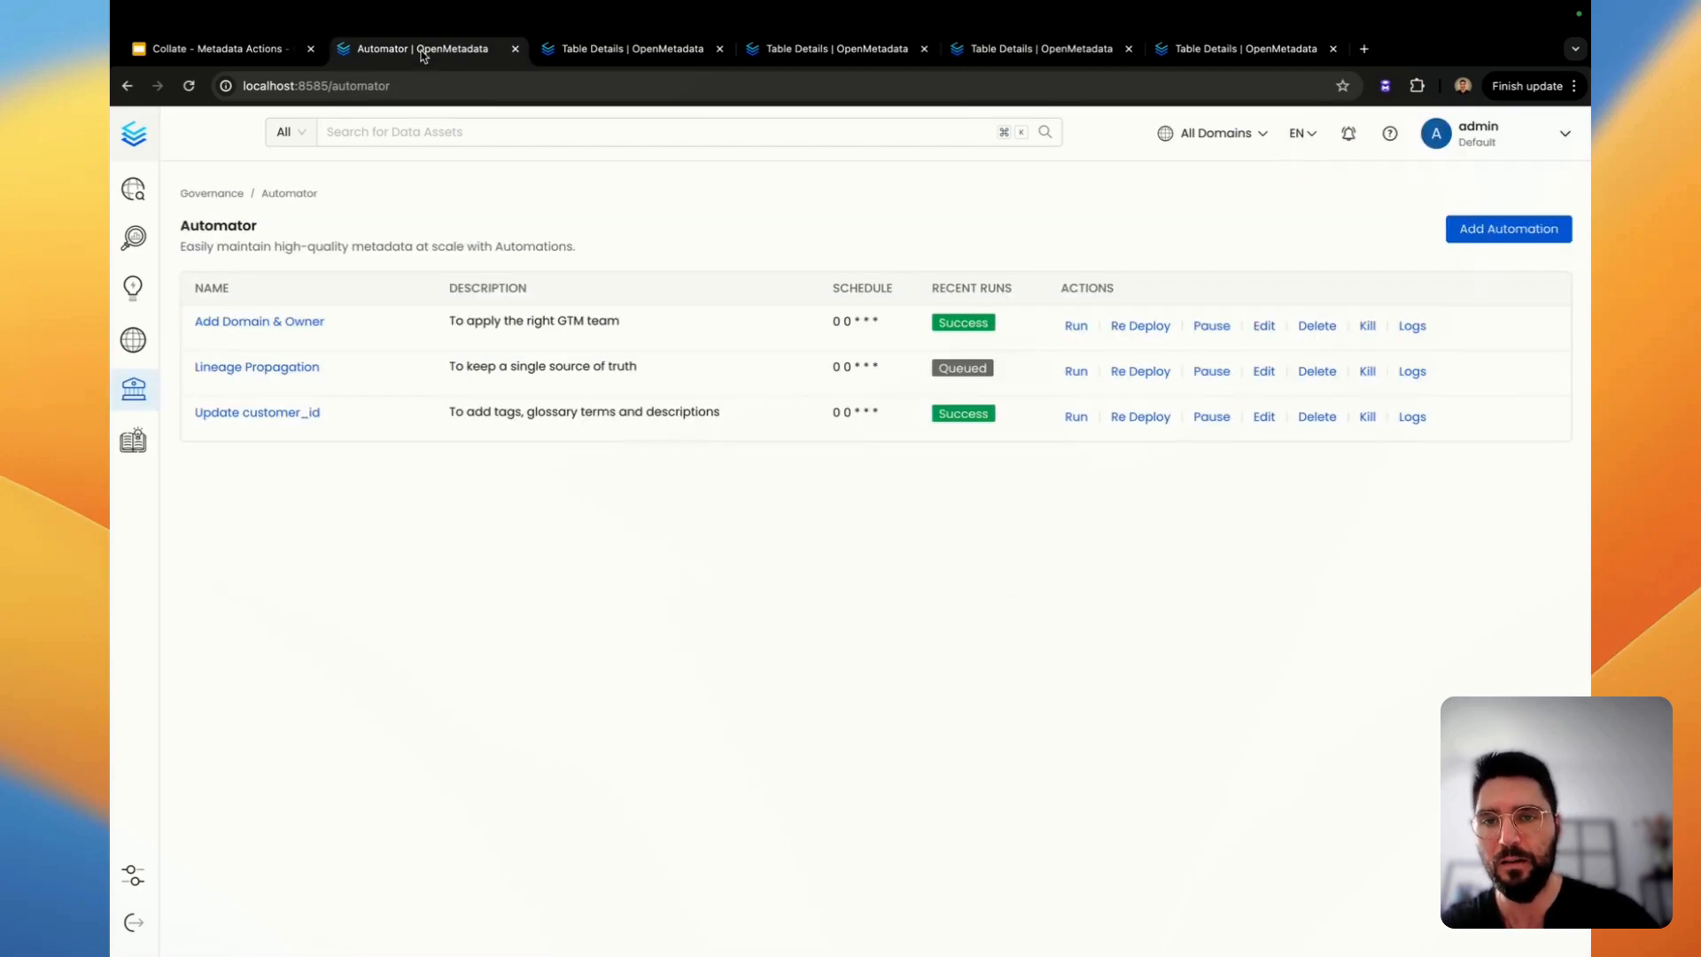
left_click(189, 86)
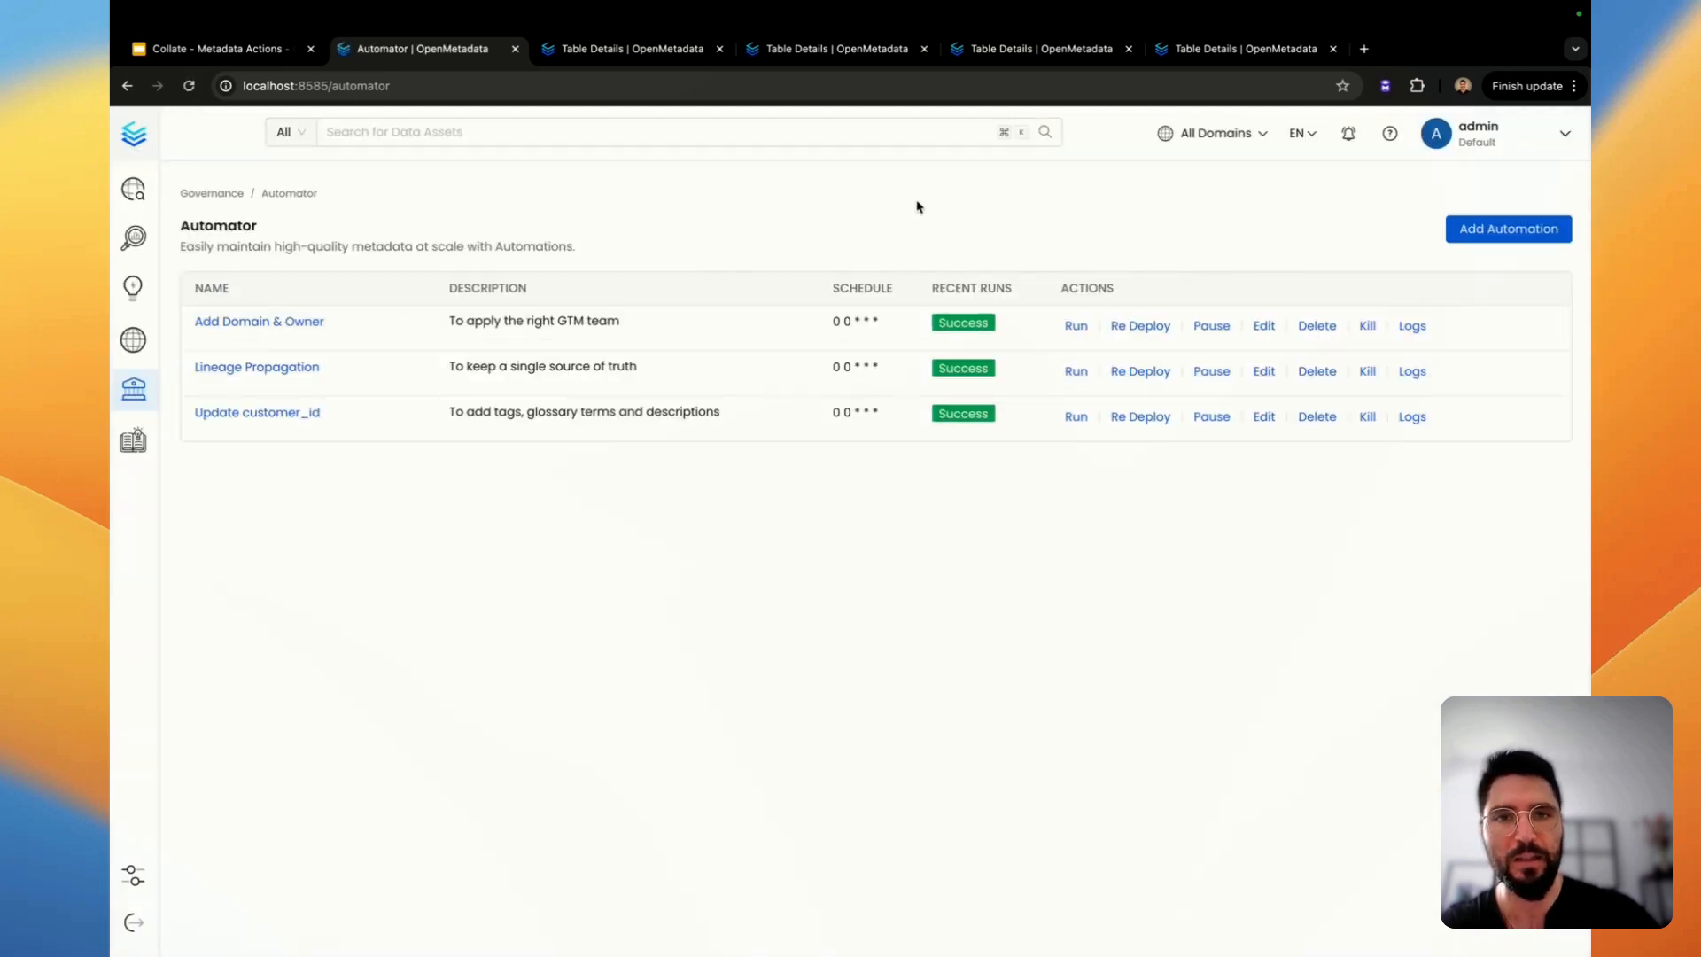
left_click(1000, 52)
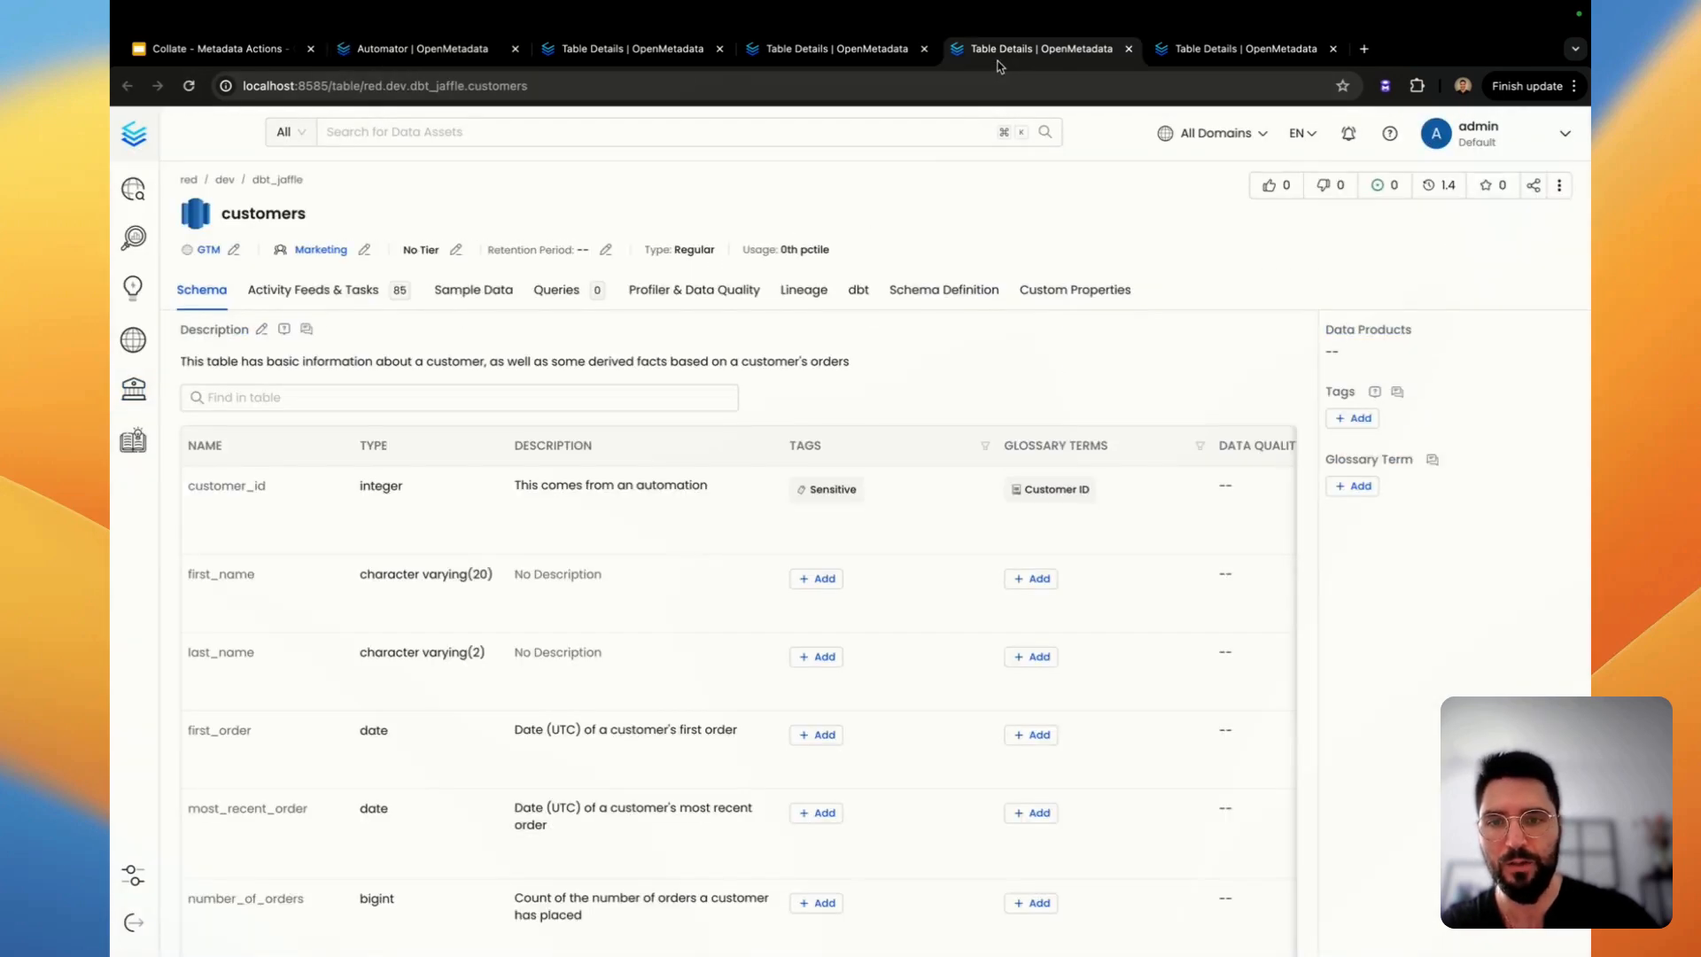
left_click(189, 86)
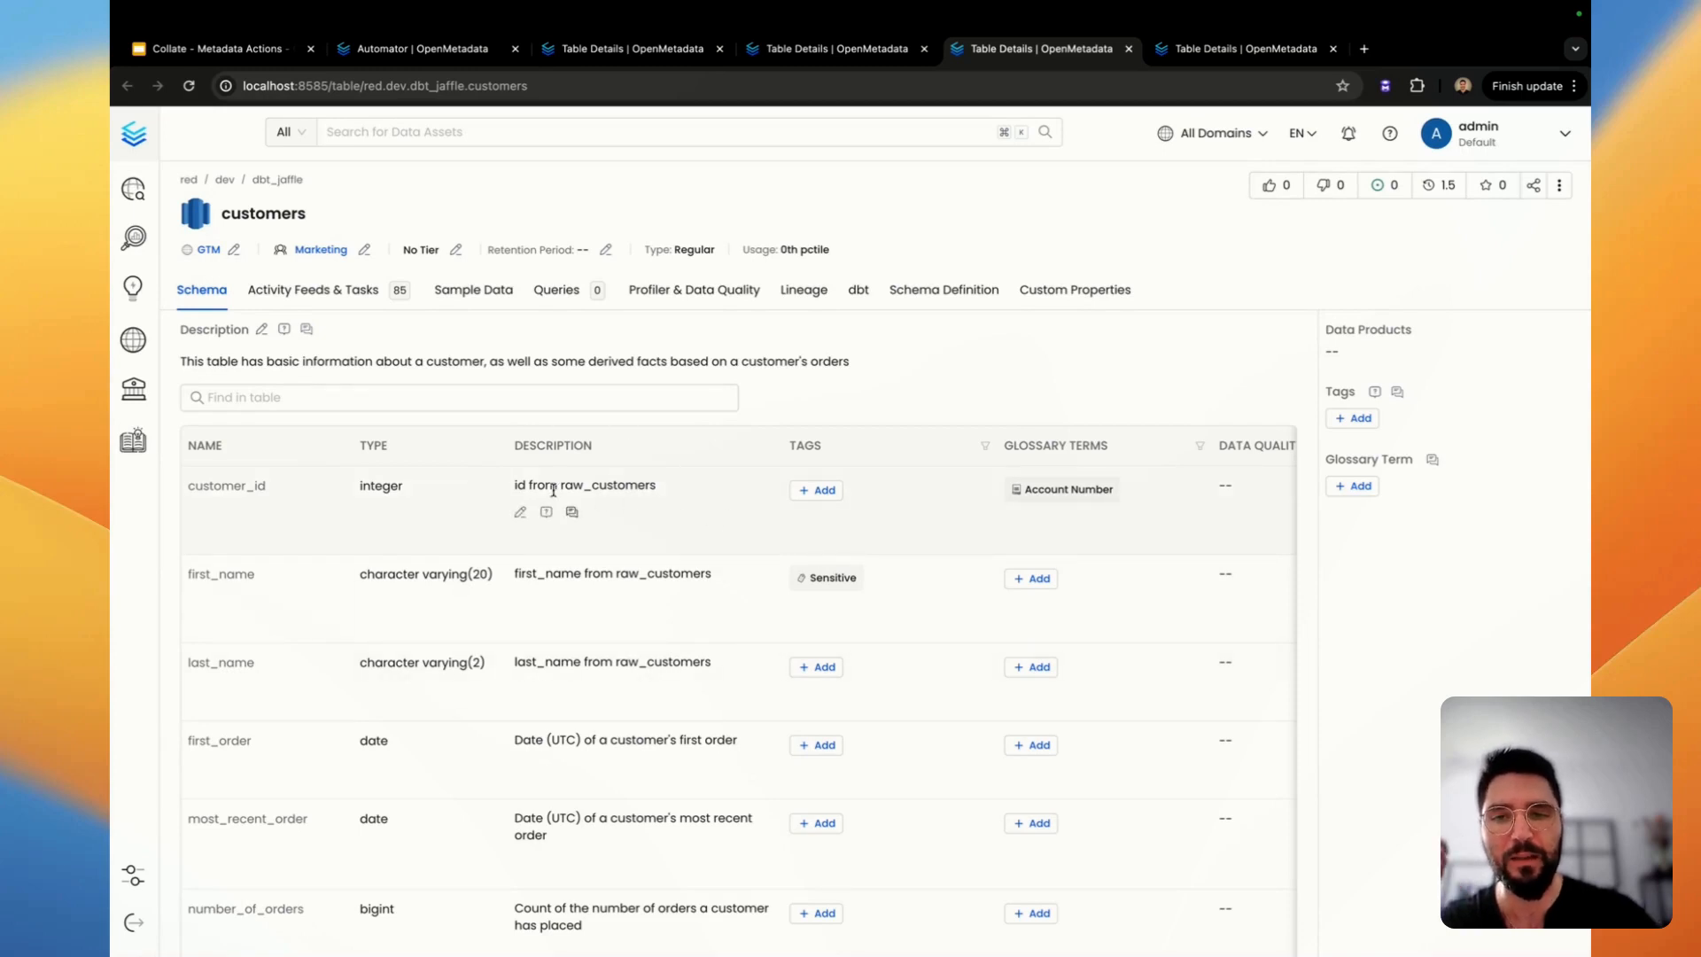
left_click_drag(514, 486, 683, 485)
left_click(683, 485)
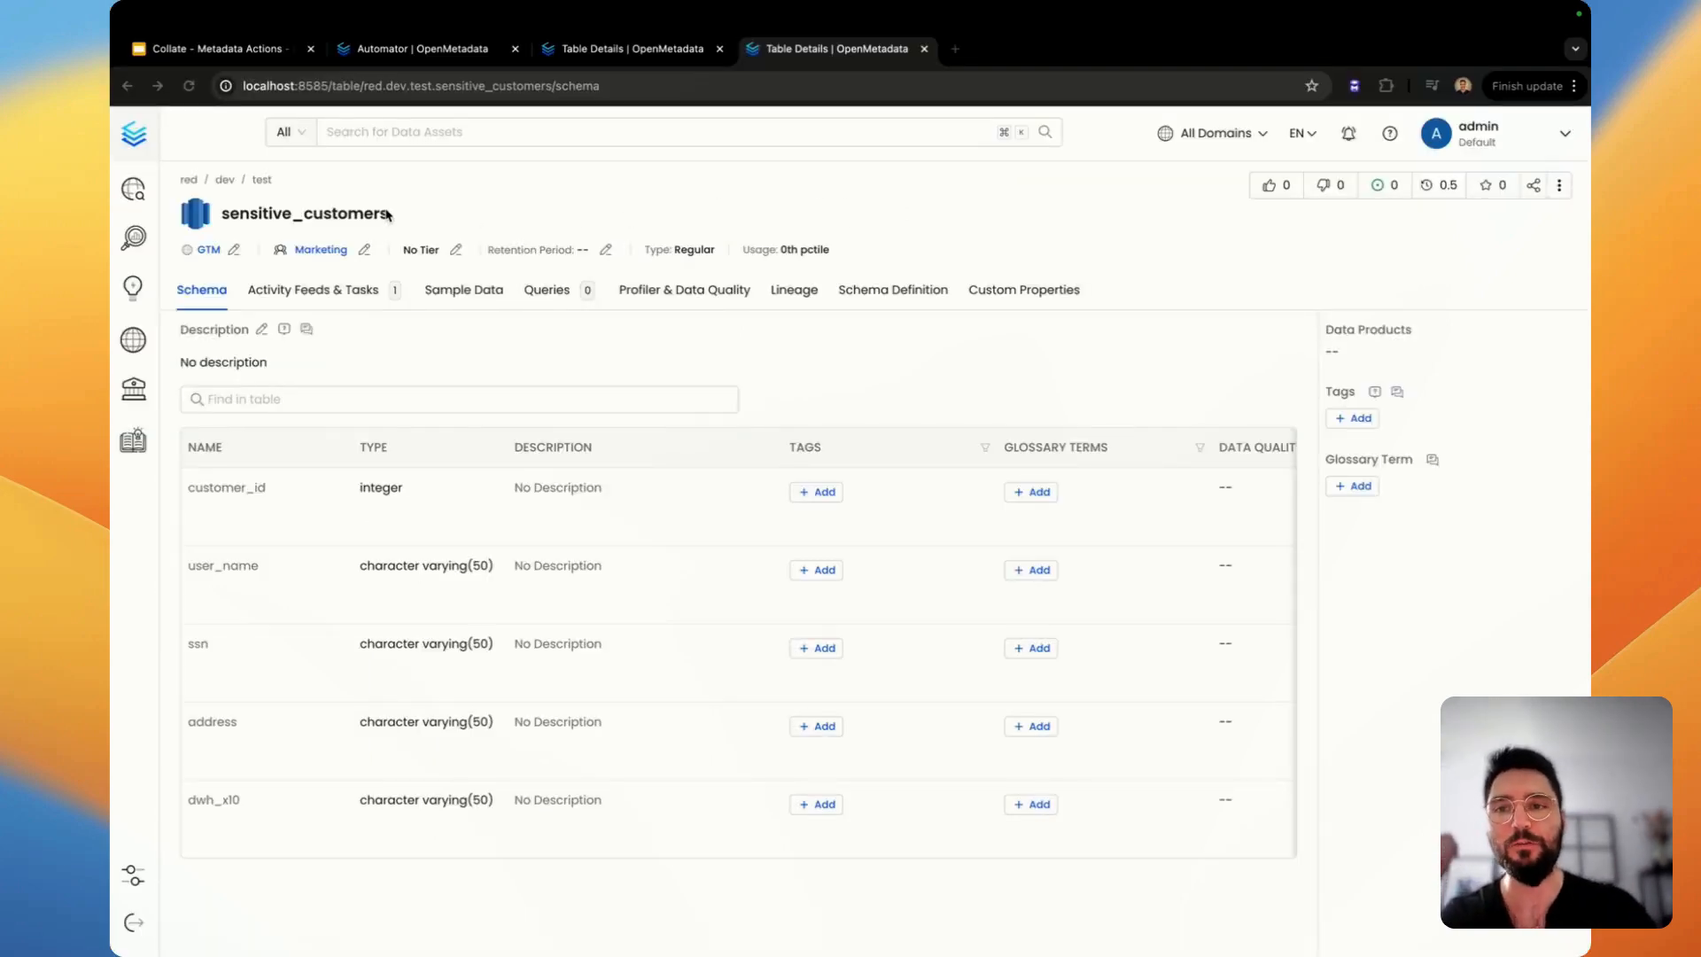
Examine the user_name and dwh_x10 columns of the sensitive_customers table and its sample data.
left_click(438, 204)
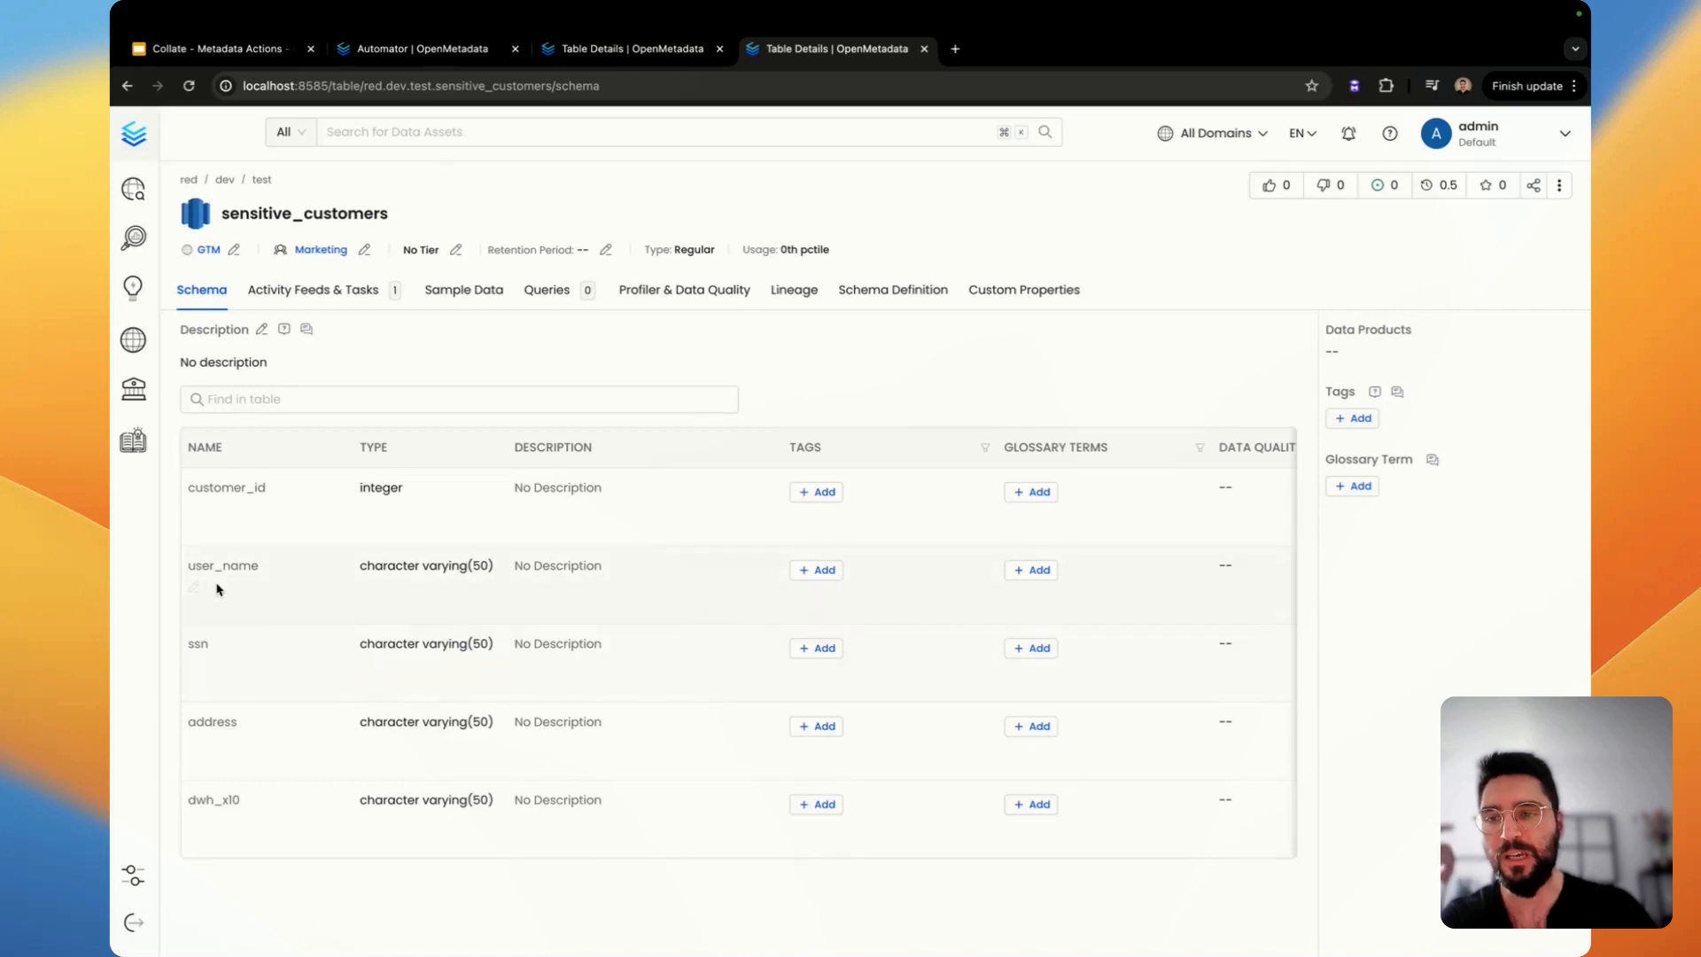
left_click_drag(189, 566, 271, 569)
left_click(271, 569)
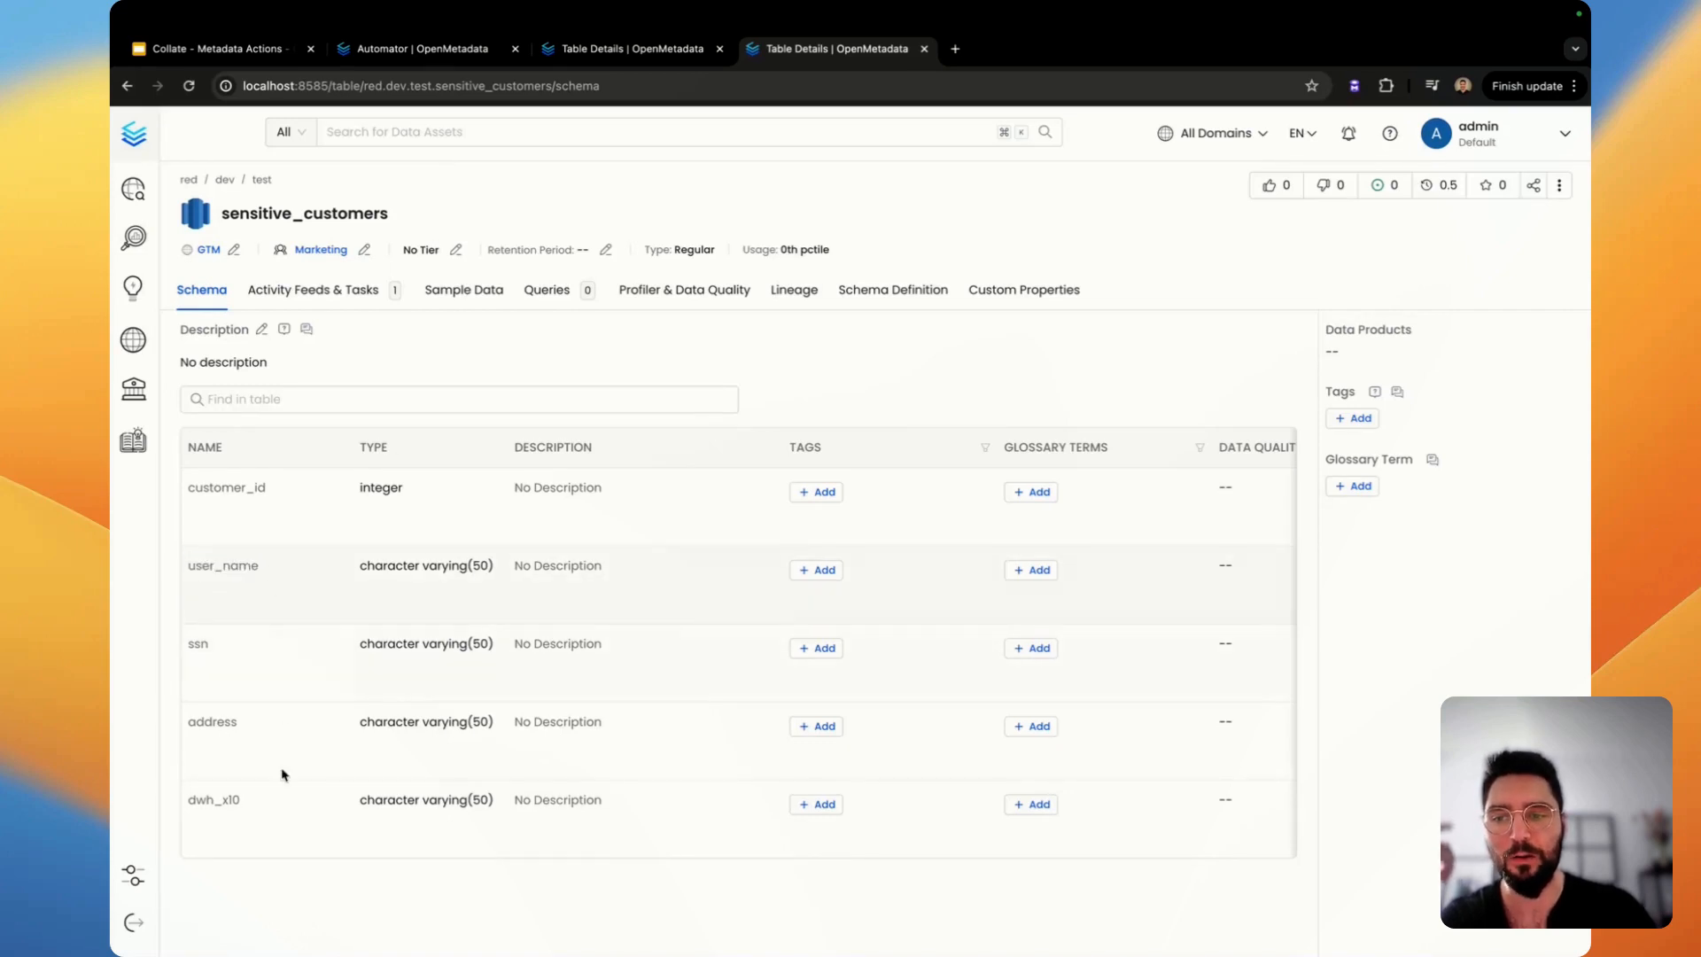
left_click_drag(190, 802, 251, 801)
left_click(251, 801)
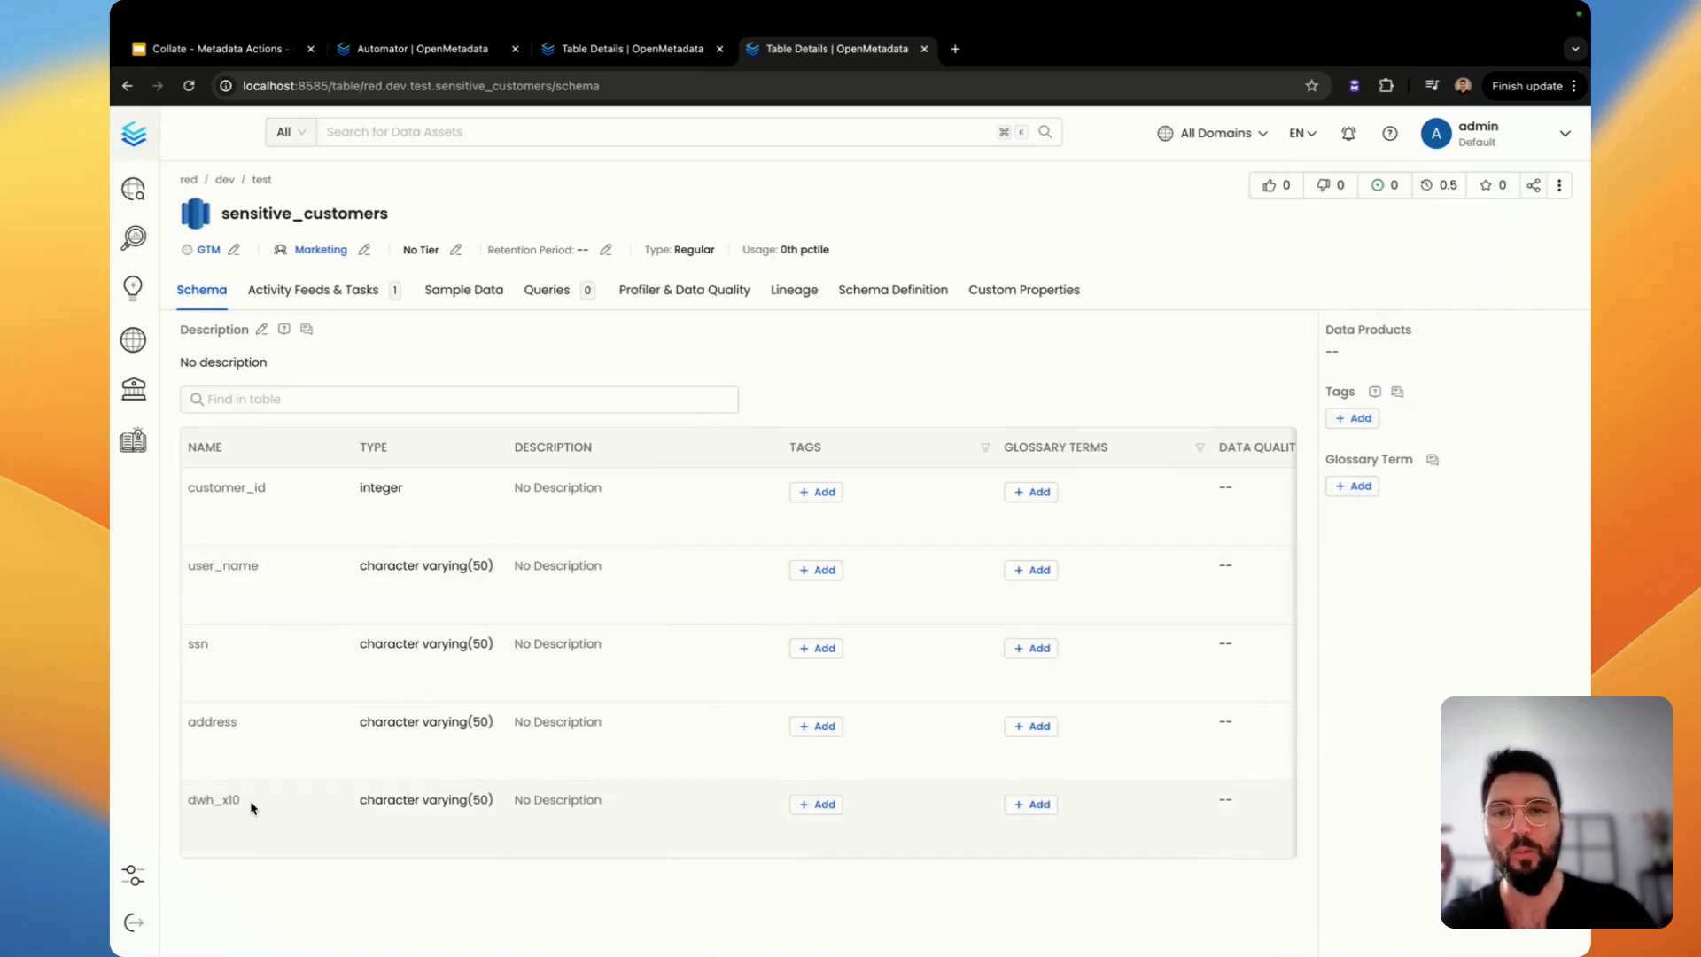
left_click(464, 292)
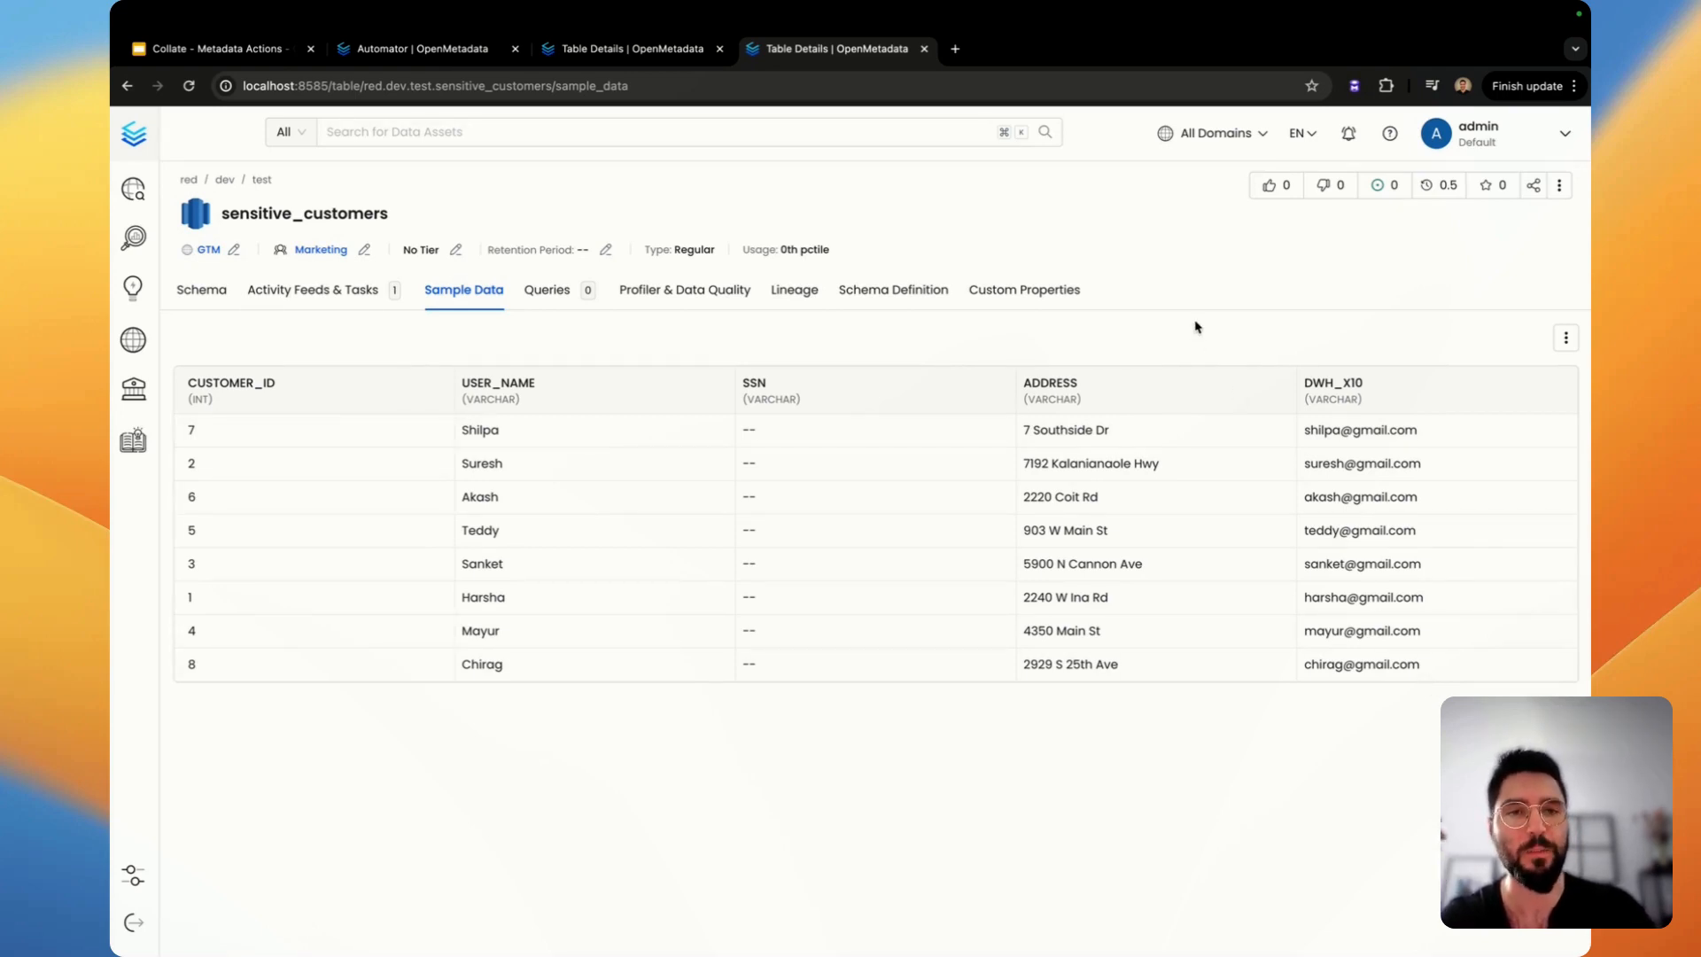
Start a new automation named "PII ML Tagging".
left_click(456, 63)
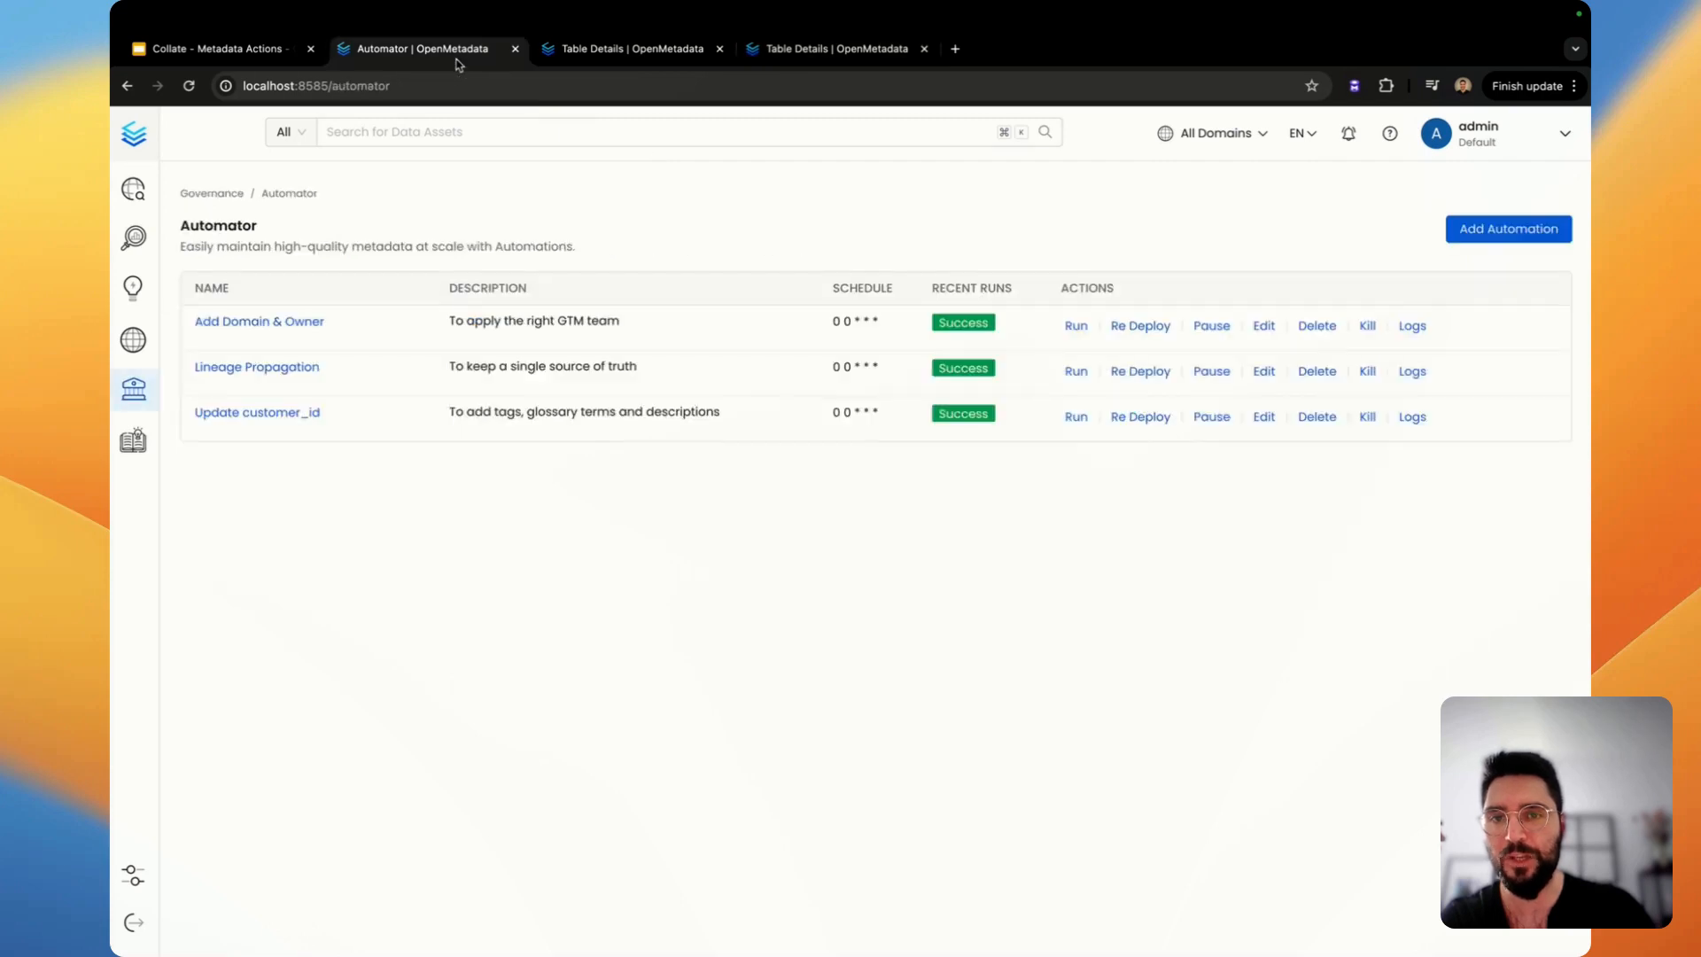
left_click(1535, 233)
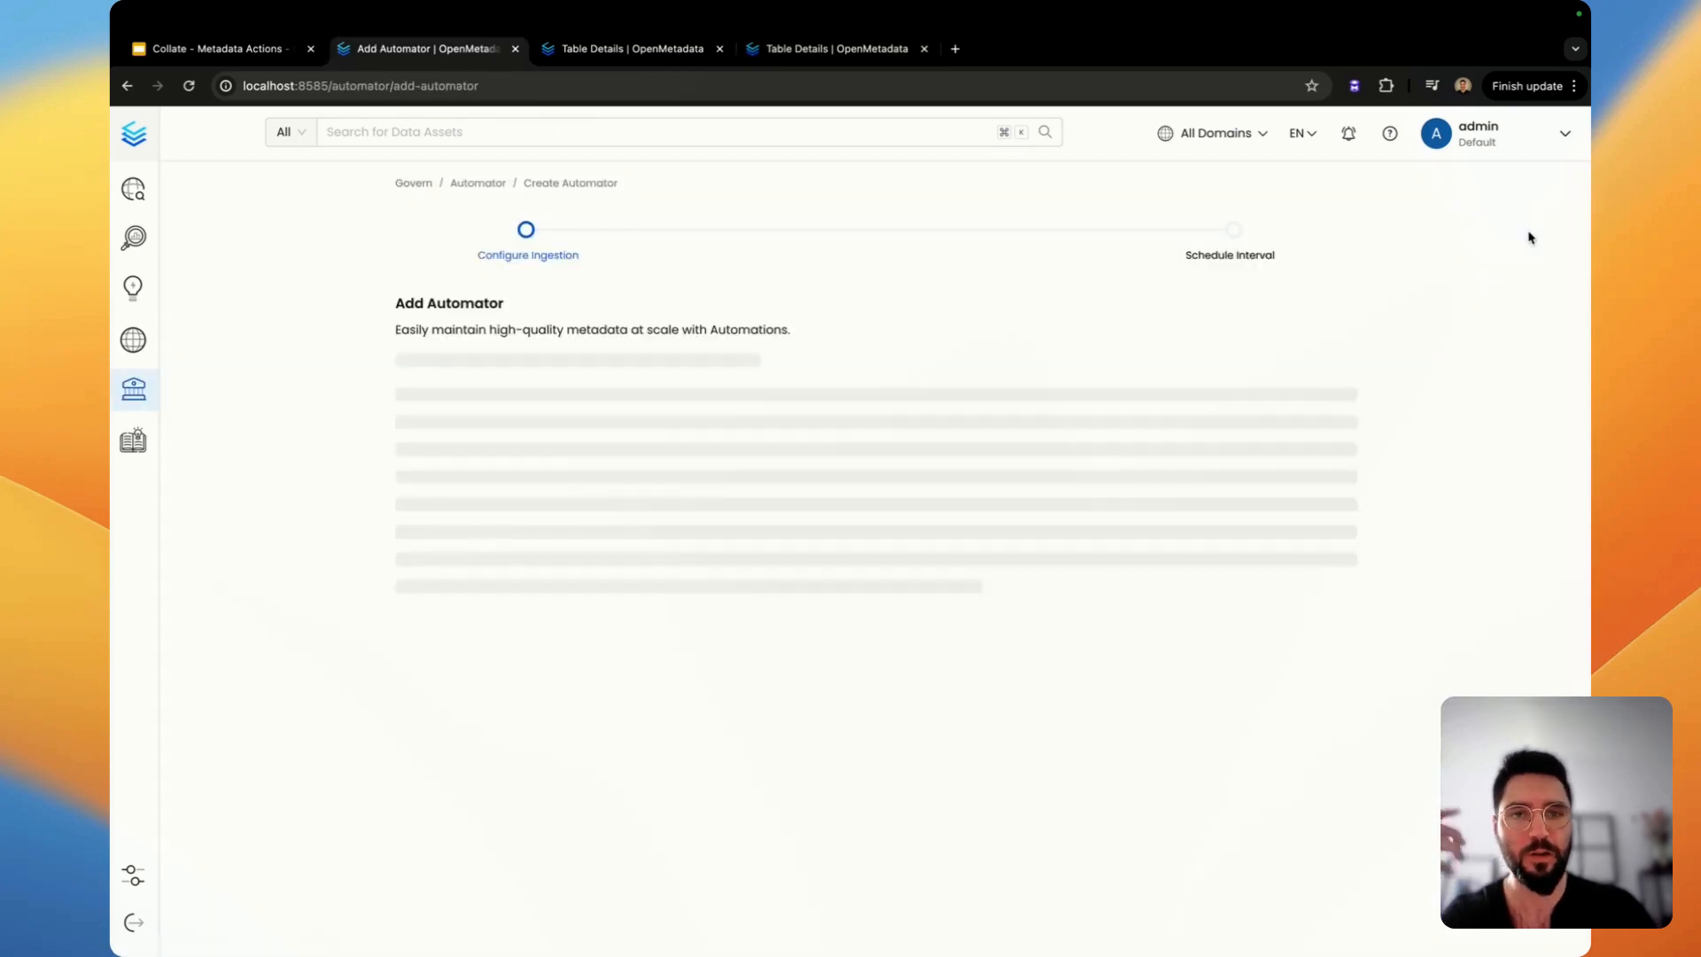
left_click(706, 402)
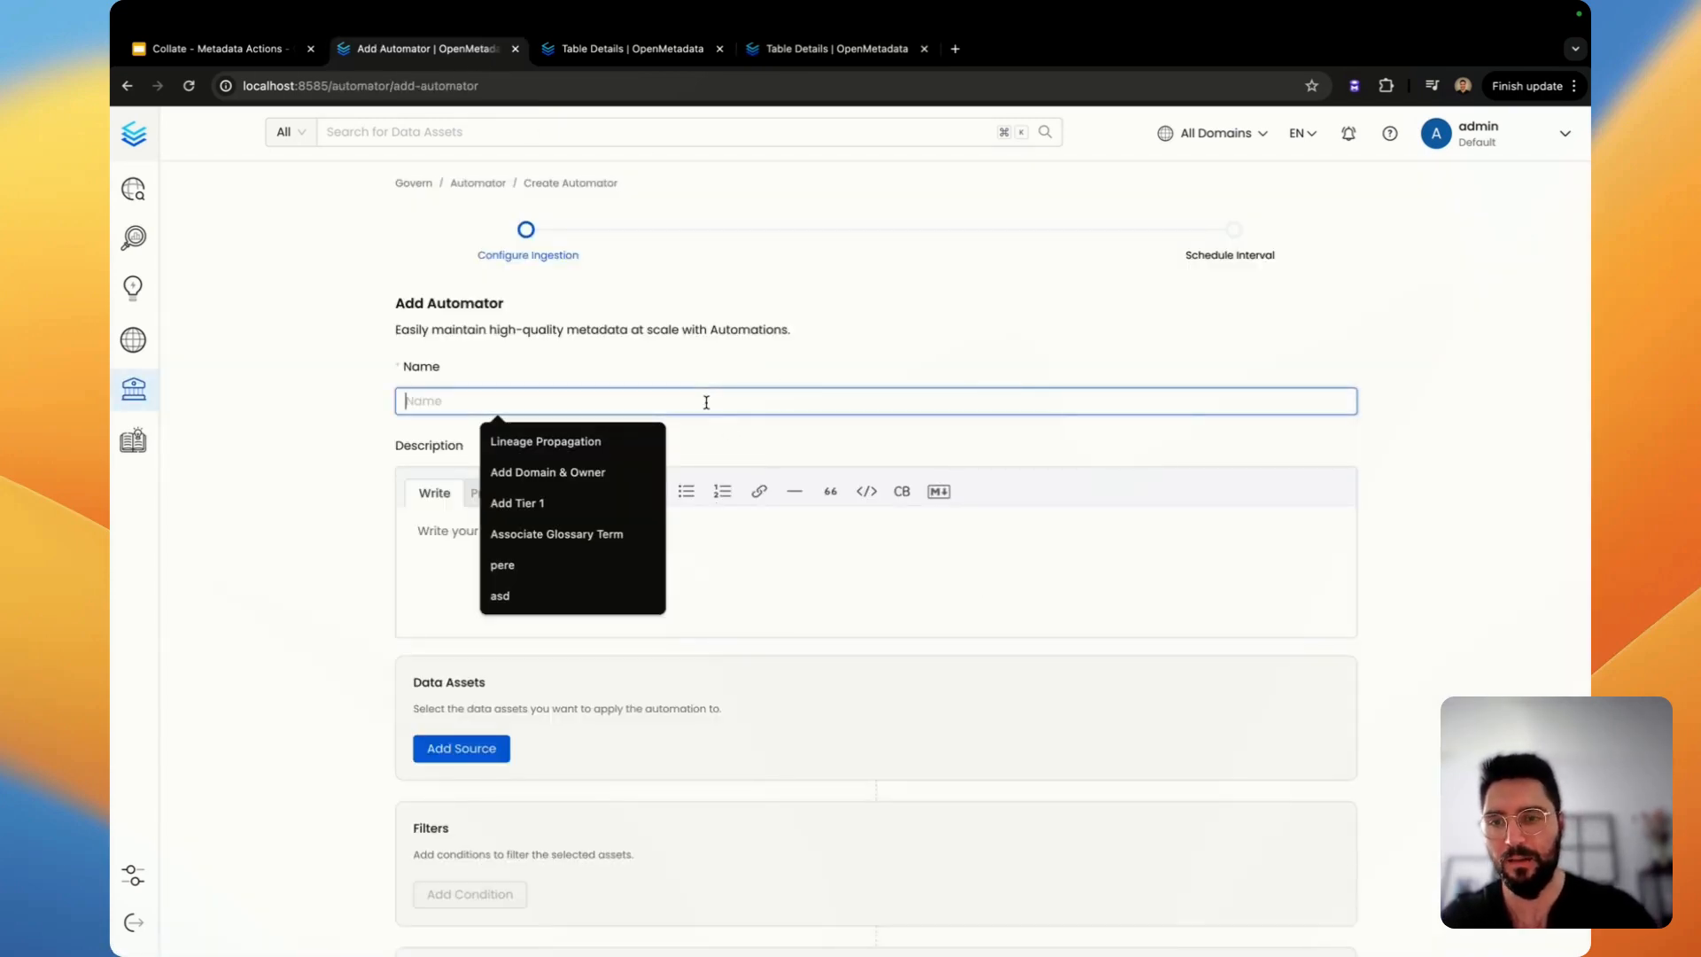
type("PII")
left_click(581, 443)
left_click(550, 537)
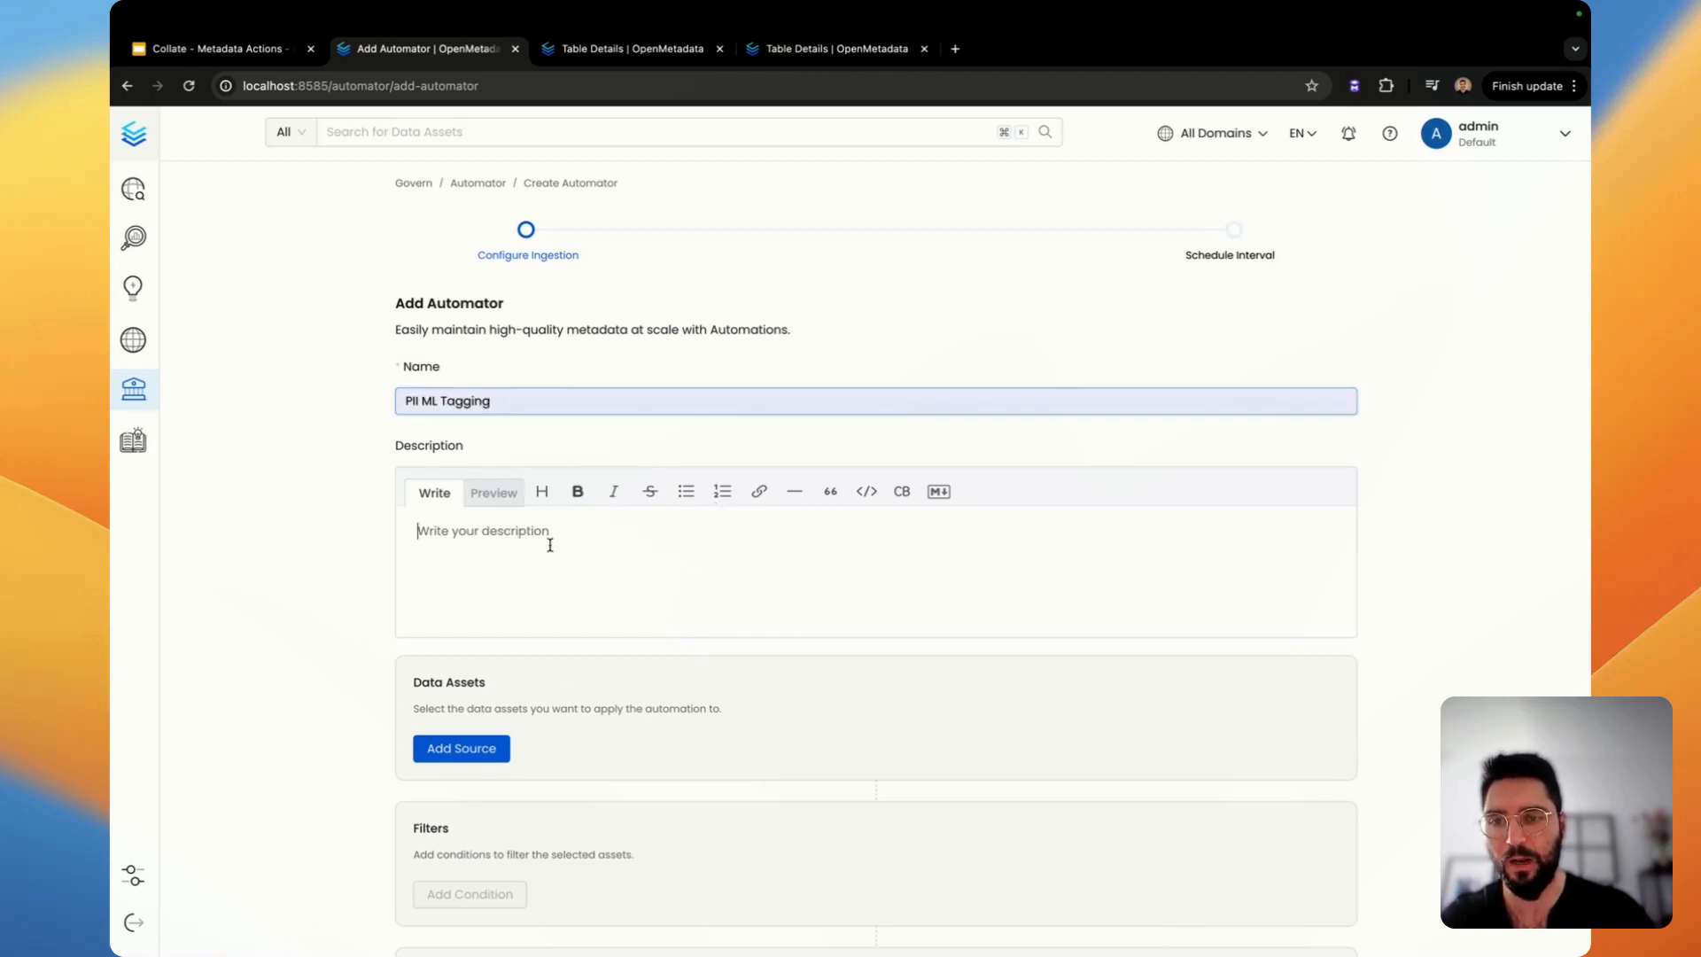
Add Table as the data asset source of the PII ML Tagging automation.
scroll(550, 542, "down", 2)
left_click(462, 563)
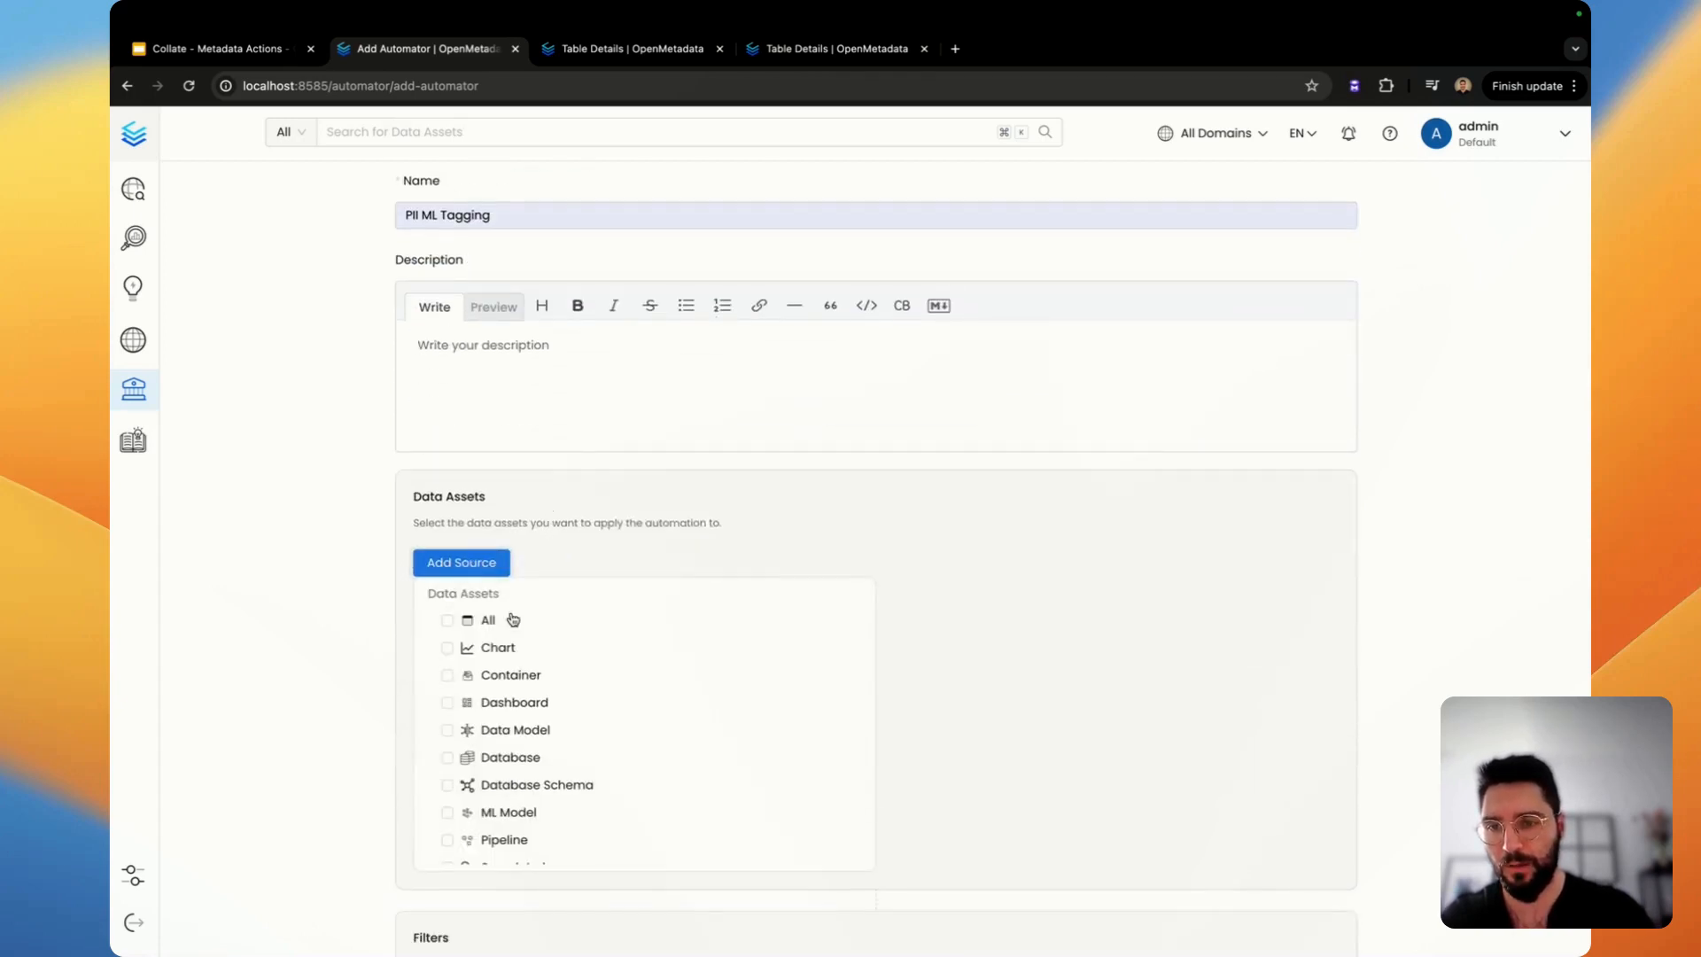
scroll(556, 695, "down", 2)
left_click(492, 820)
left_click(296, 709)
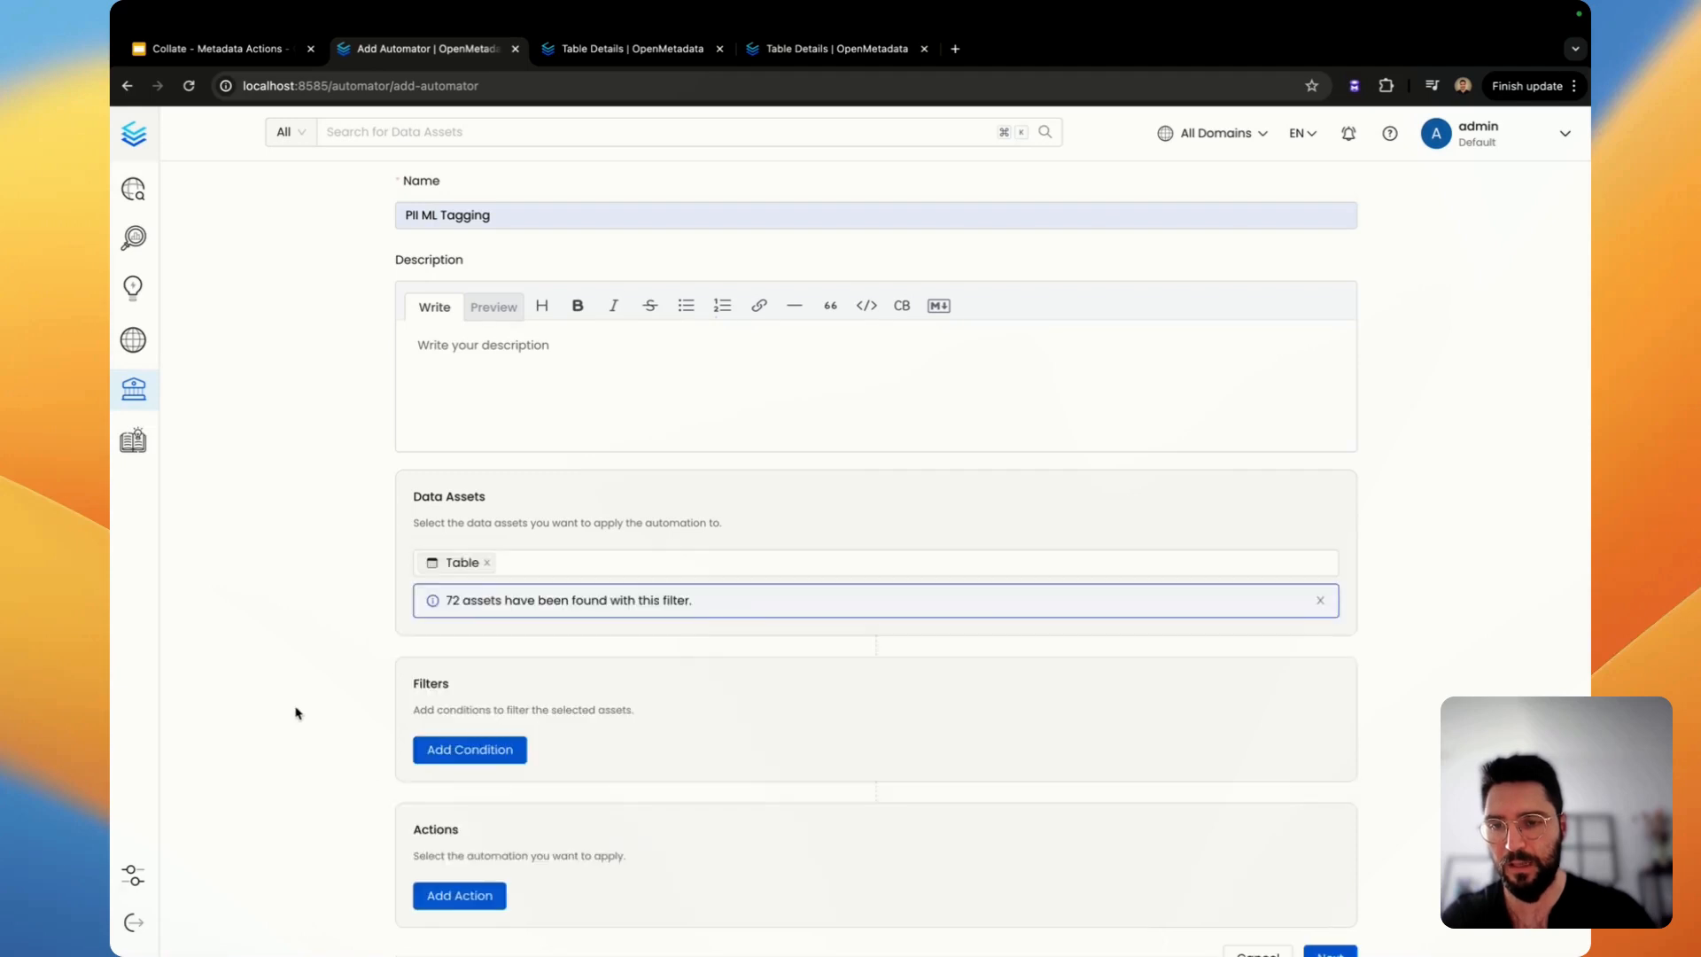
Add a filter condition restricting the automation to assets whose Service is red.
scroll(296, 709, "down", 1)
left_click(505, 712)
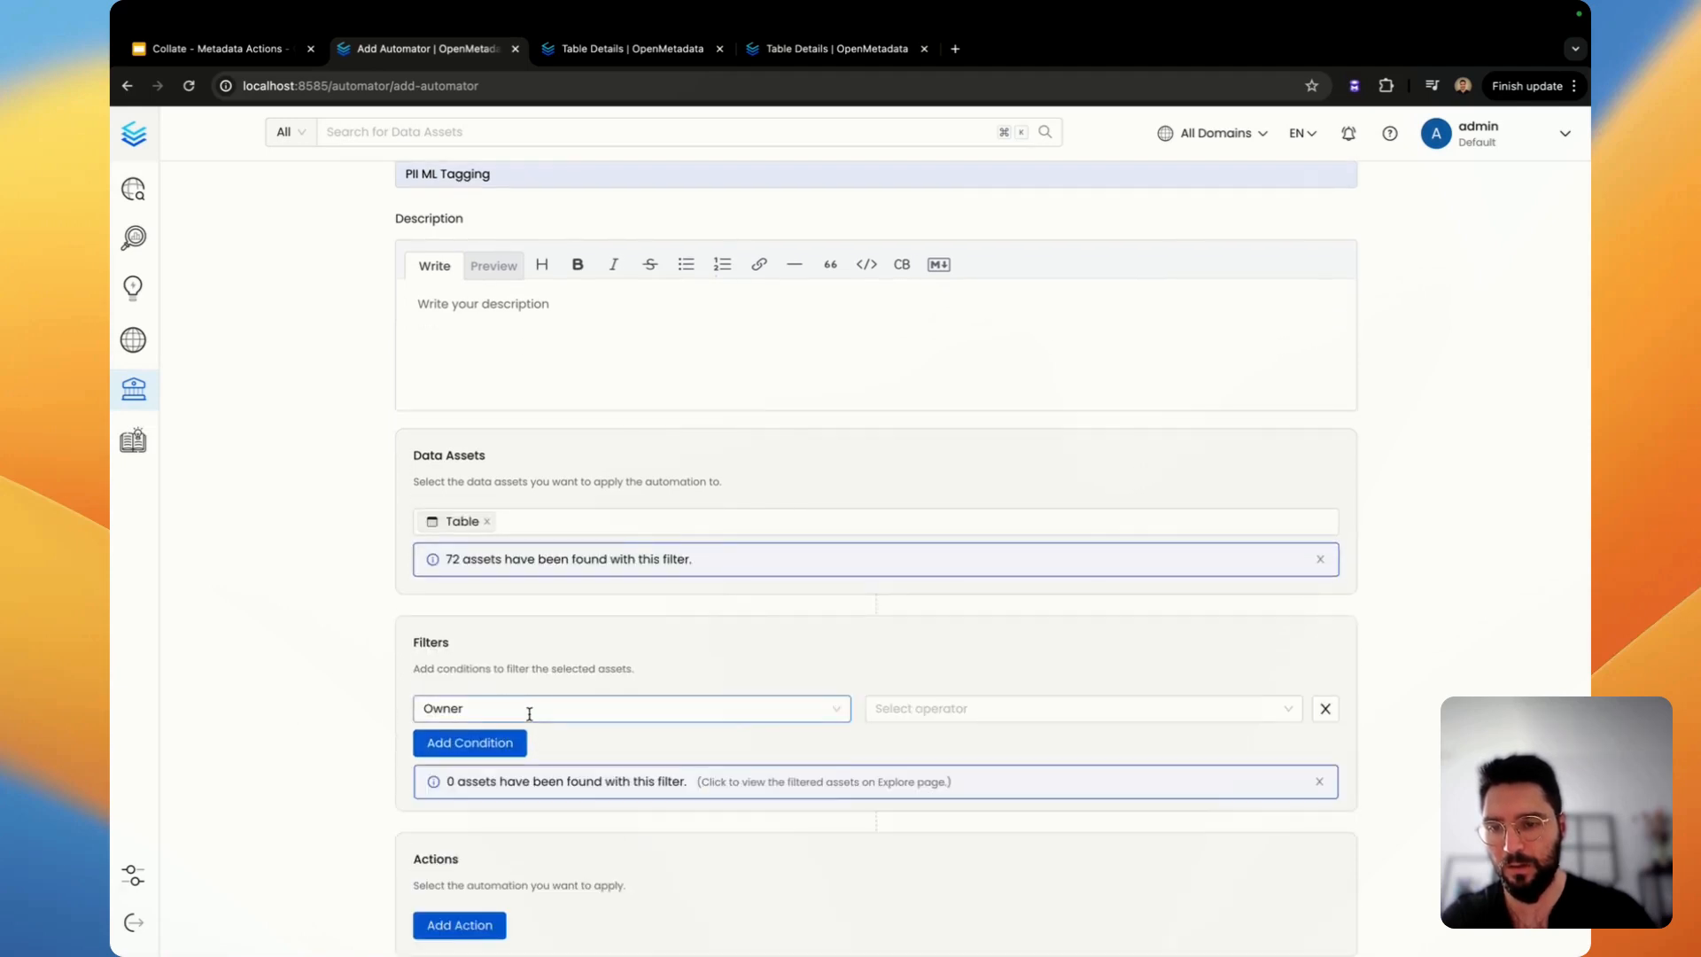
left_click(509, 709)
scroll(534, 830, "down", 1)
scroll(533, 829, "down", 2)
left_click(481, 854)
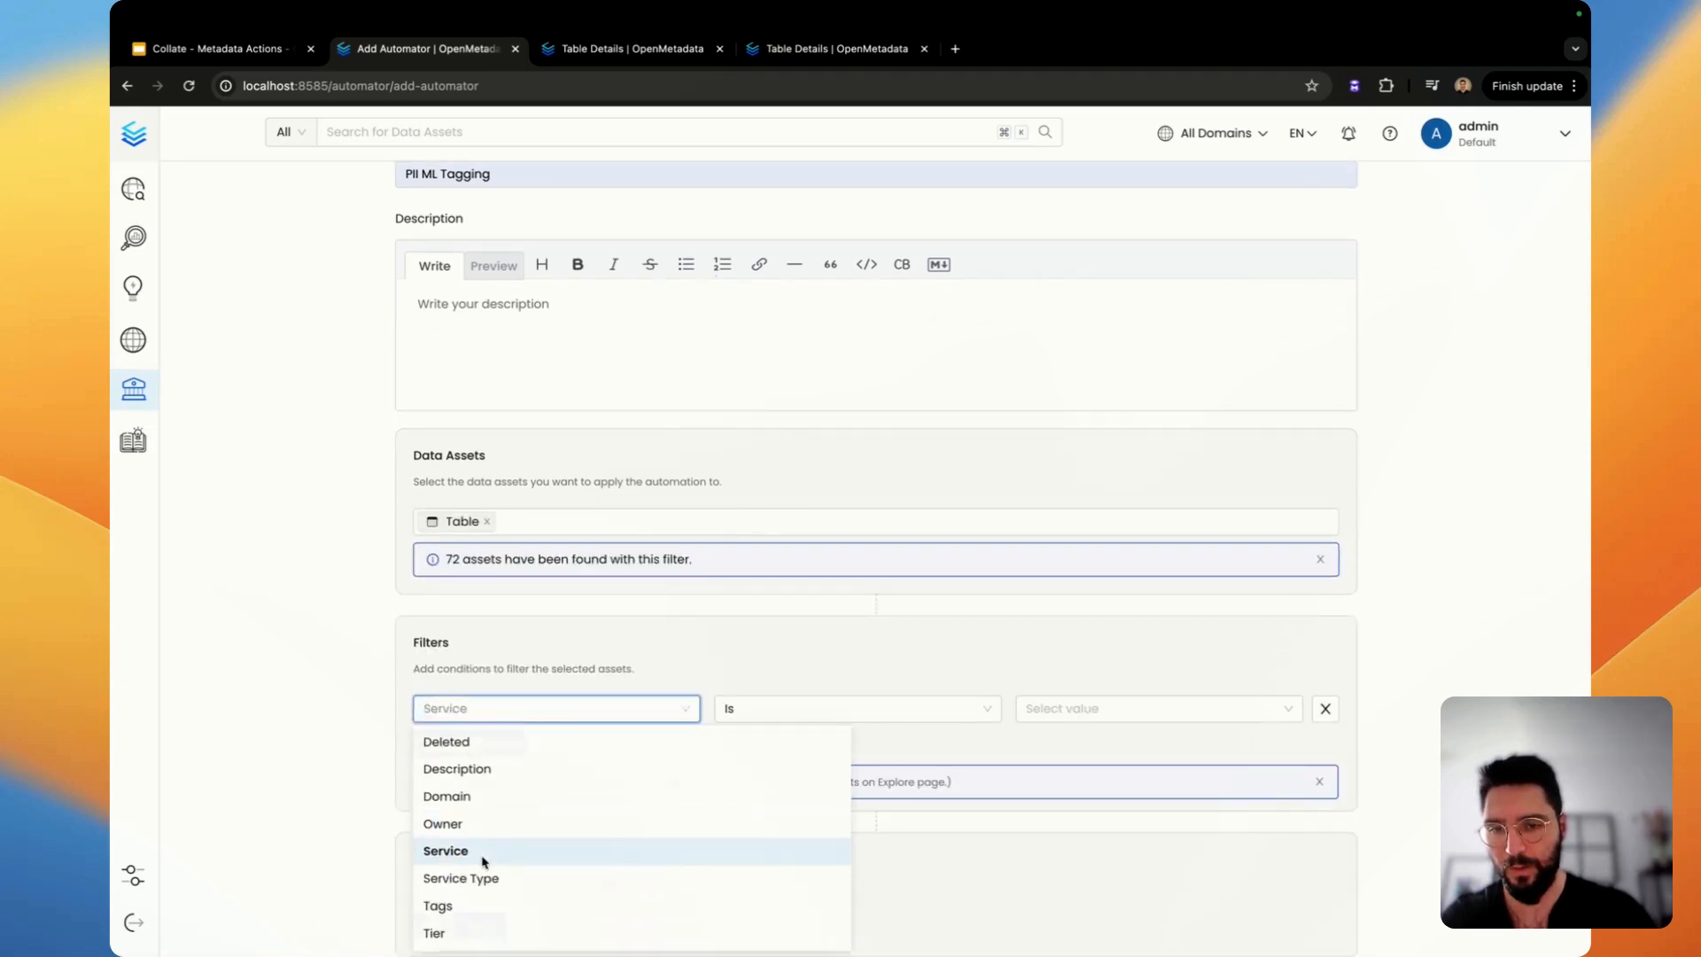
left_click(1143, 711)
left_click(1070, 770)
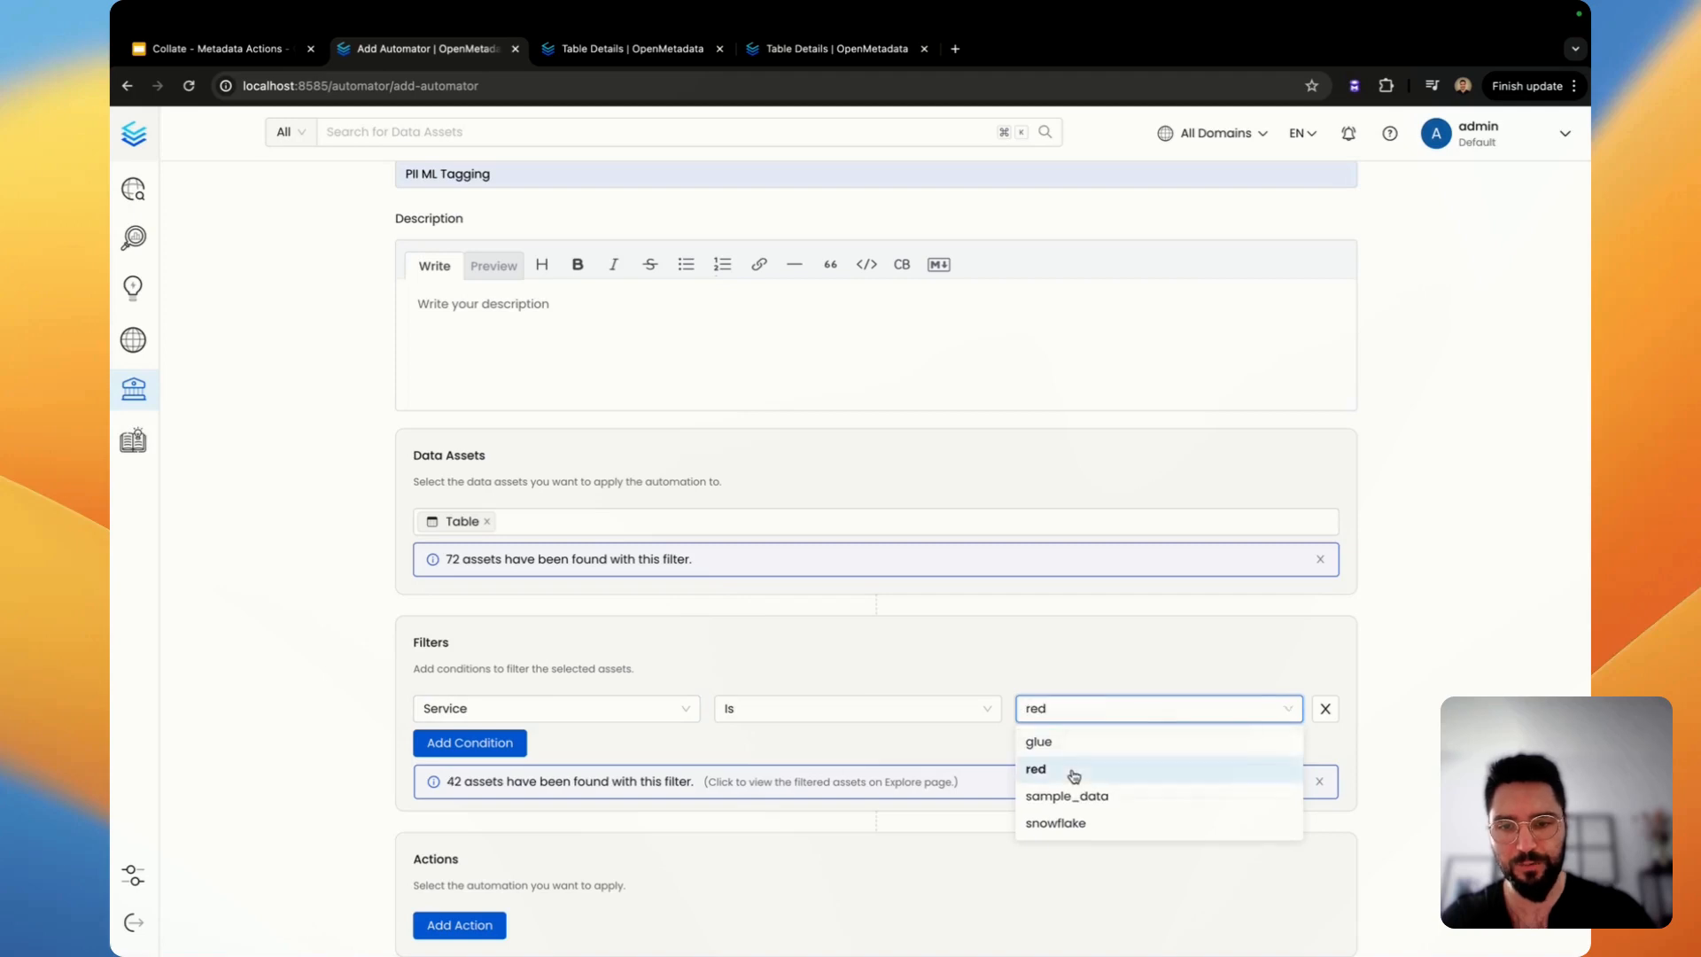
Add a second filter condition requiring the Database Schema to be test.
left_click(513, 743)
left_click(516, 742)
left_click(535, 600)
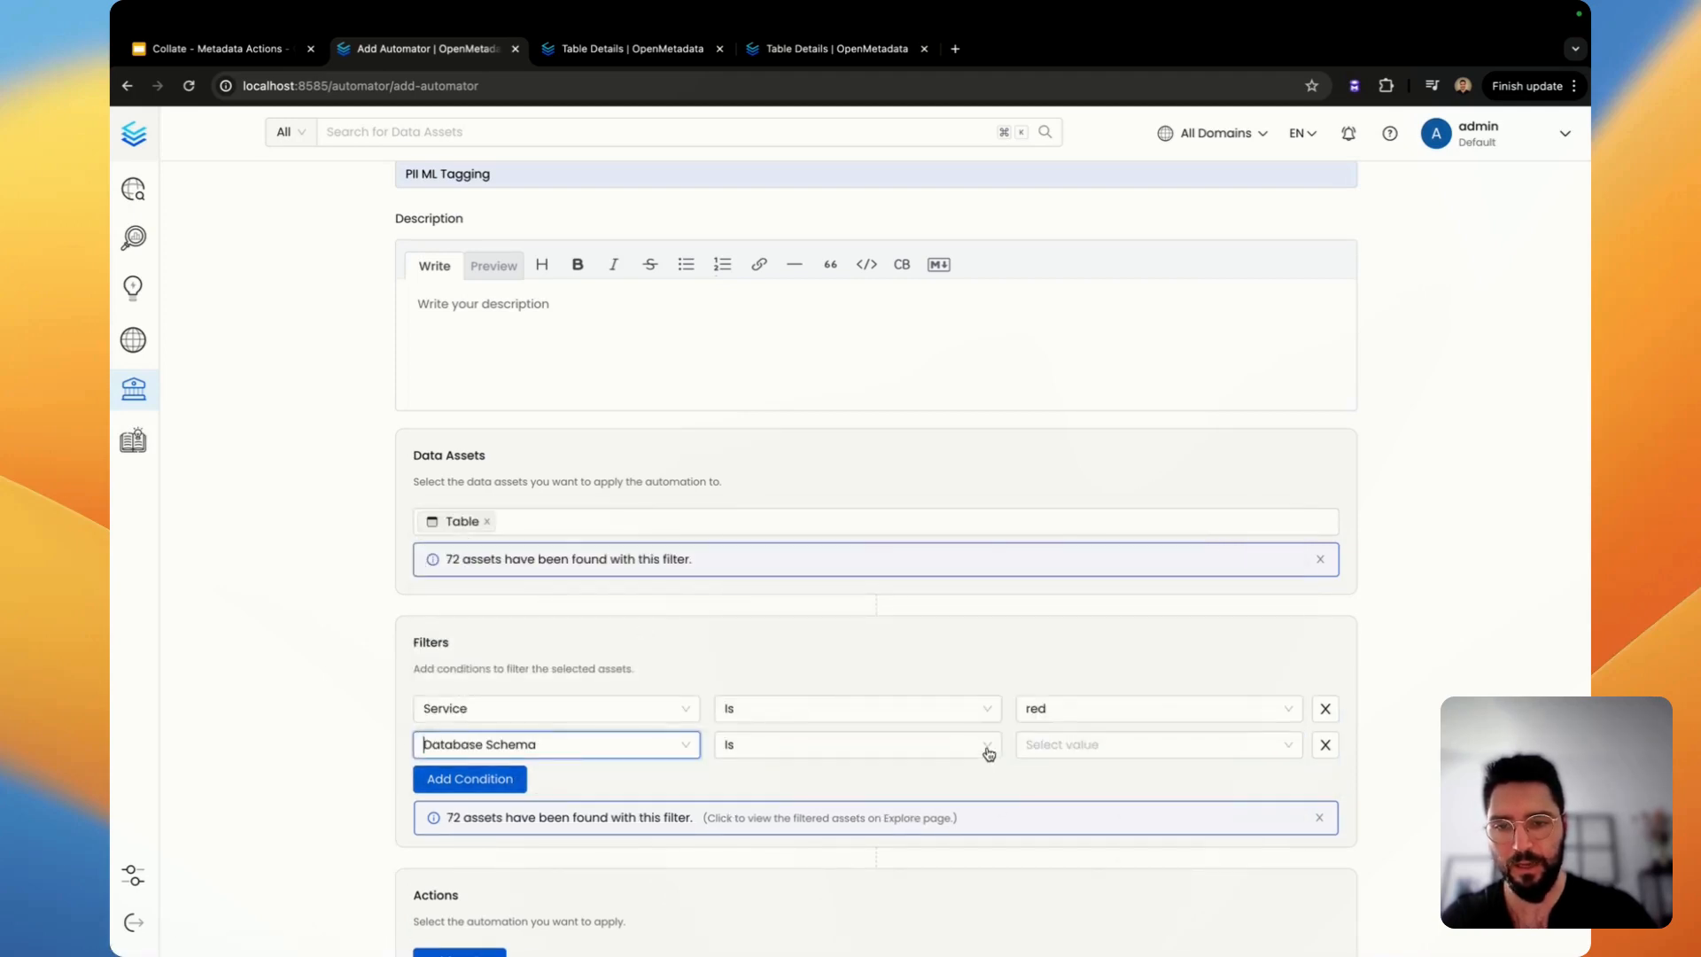
left_click(1062, 748)
left_click(1040, 888)
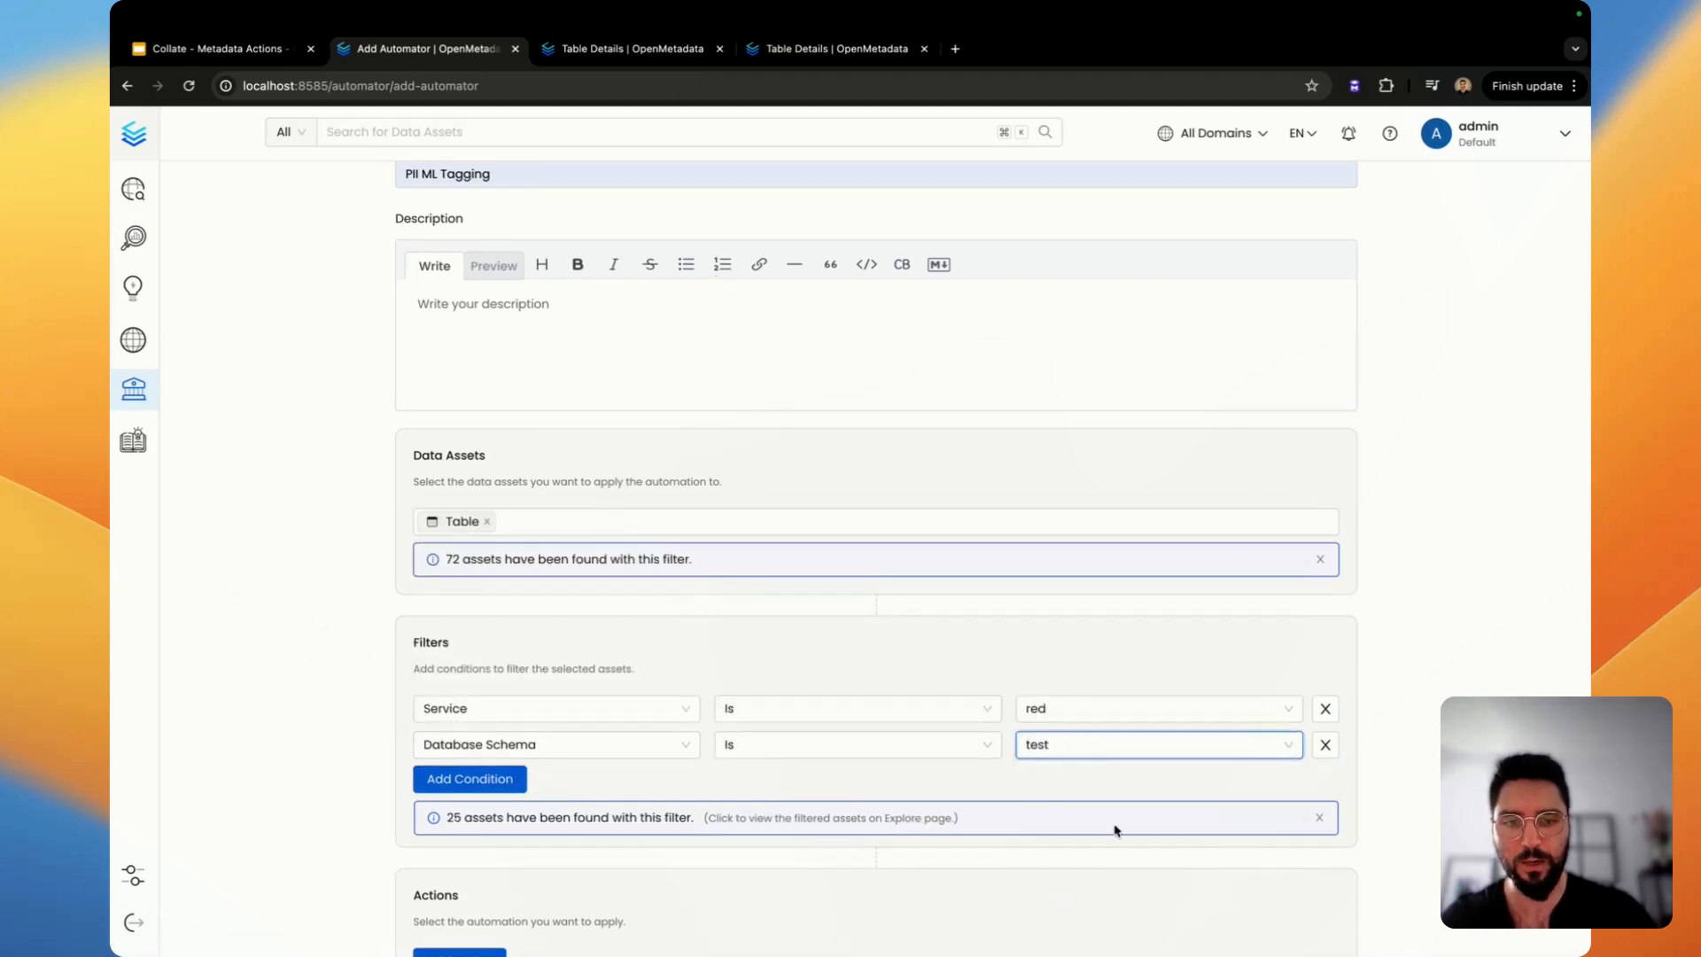
Add ML Tagging as the action of the automation.
scroll(1460, 606, "down", 3)
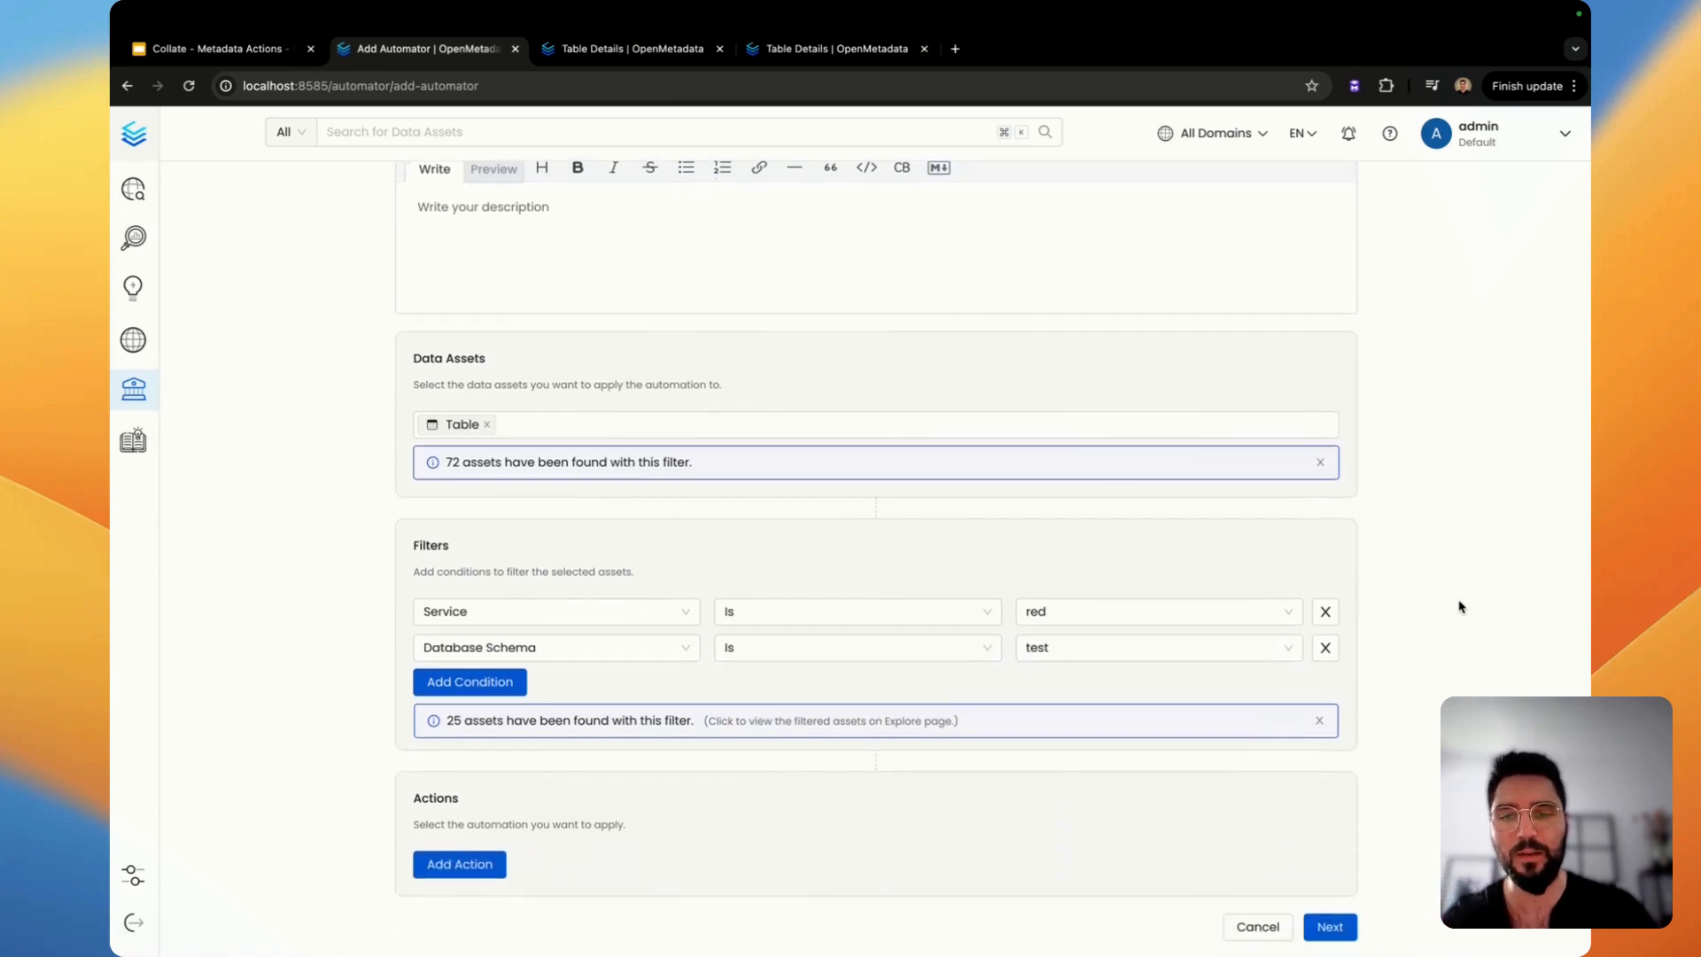
left_click(483, 853)
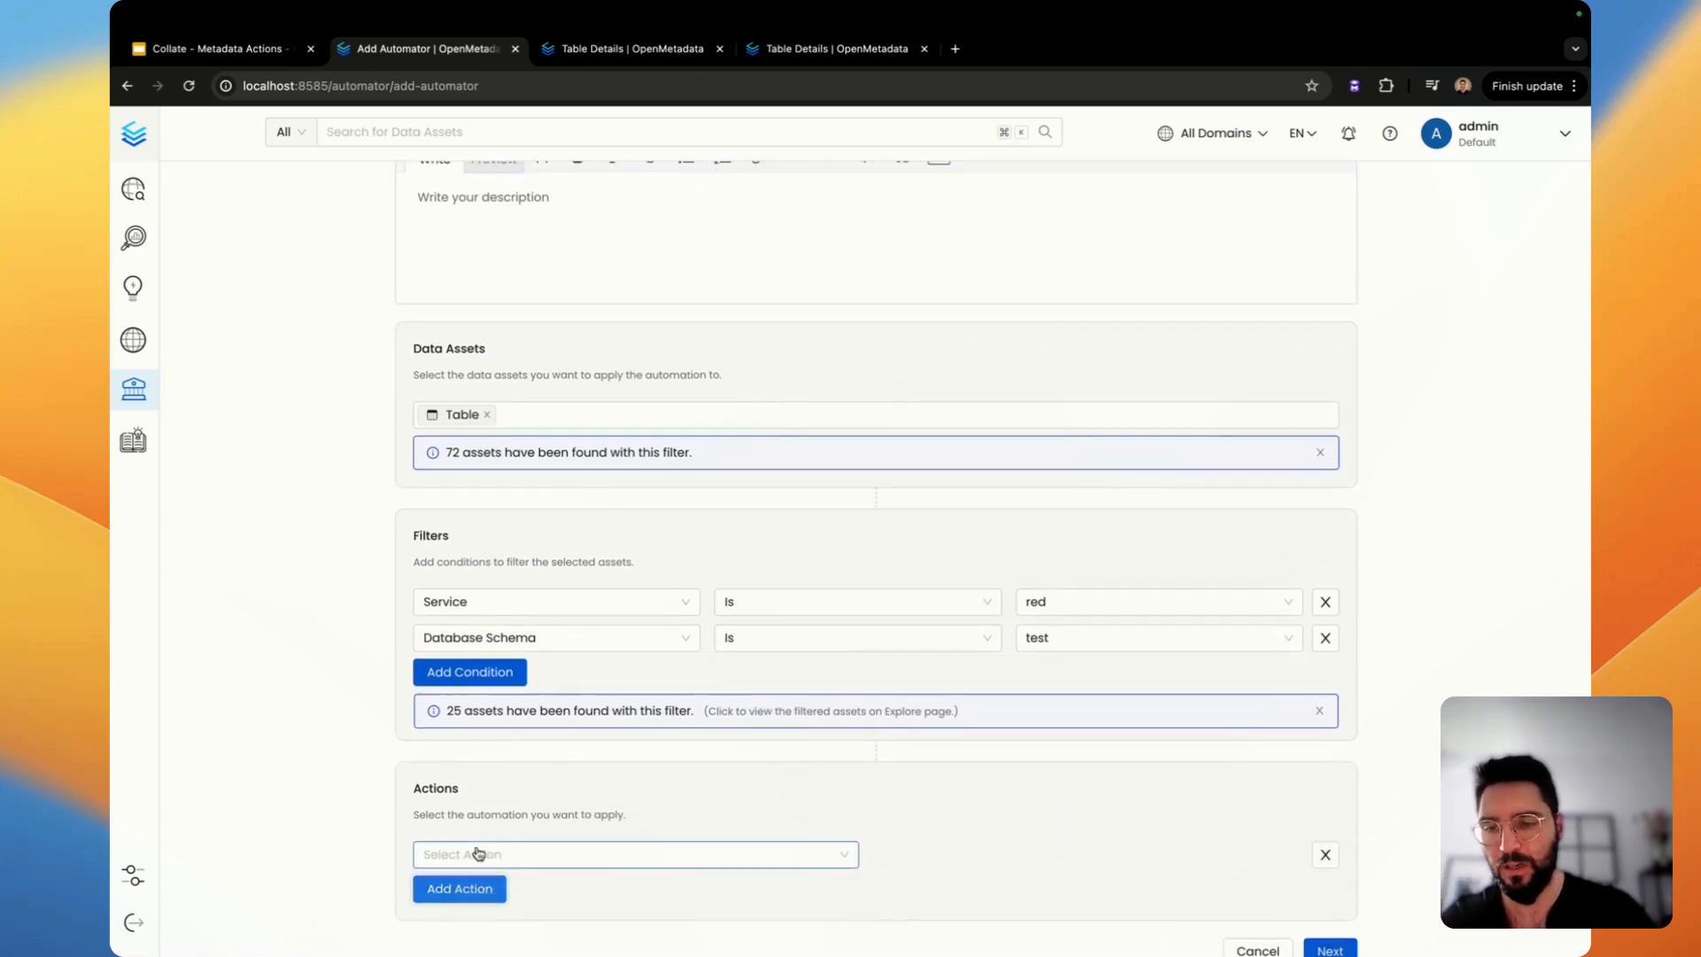
left_click(503, 856)
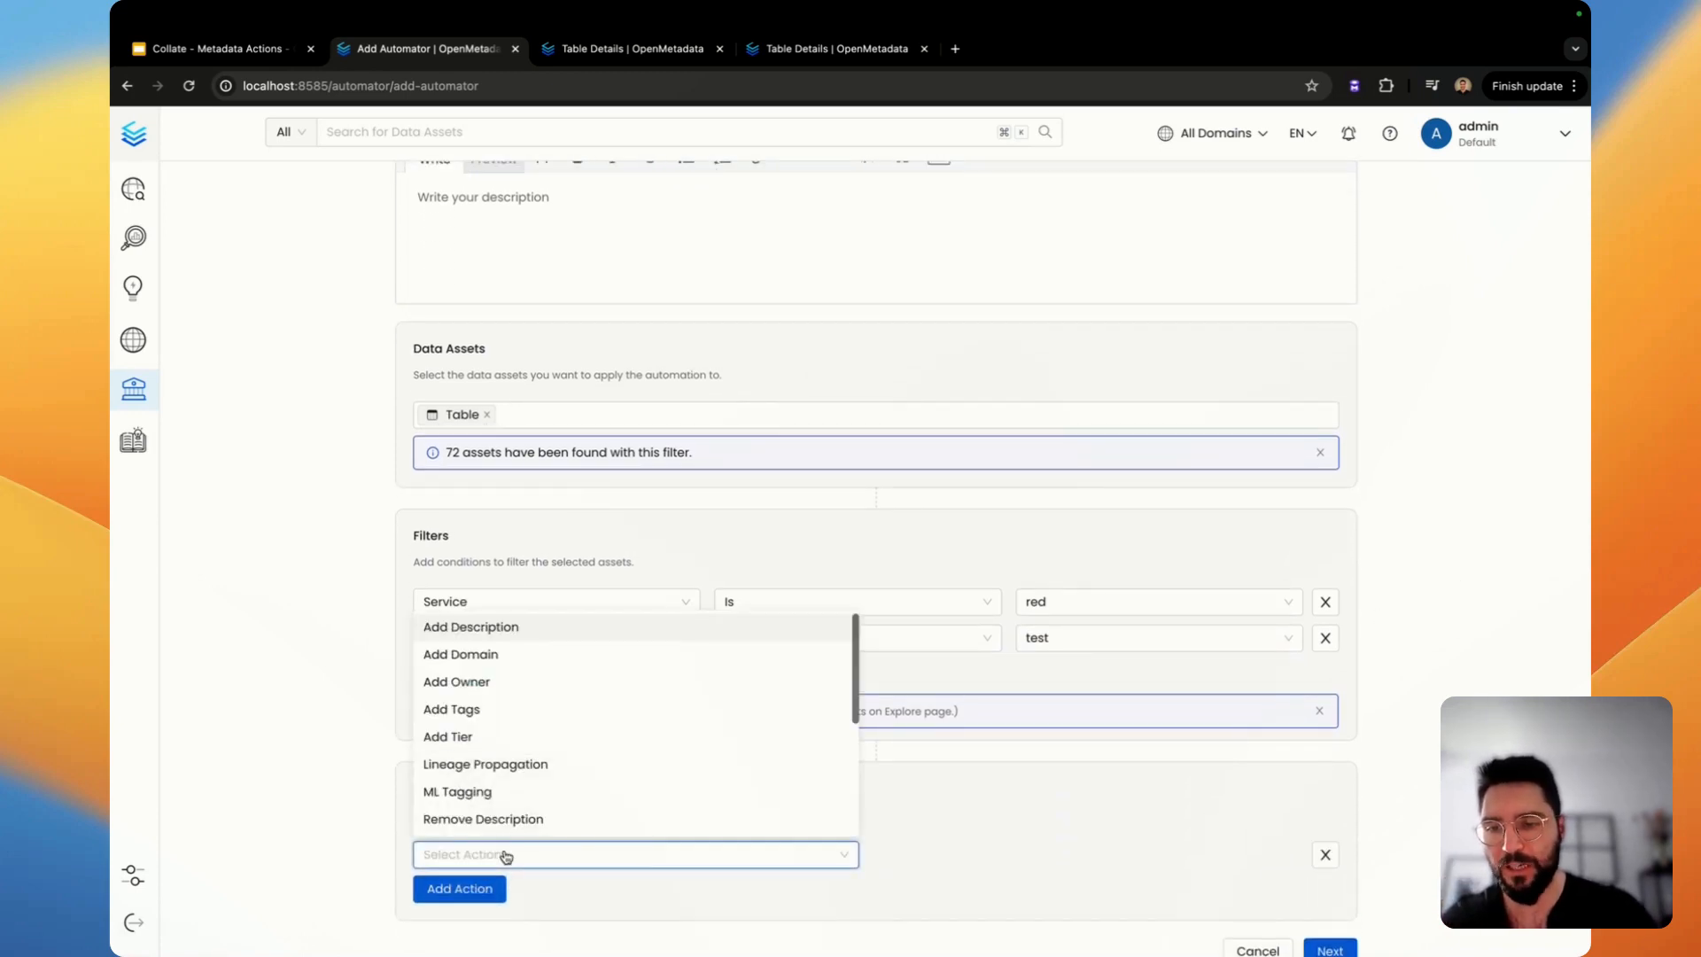
left_click(529, 795)
scroll(1148, 815, "down", 3)
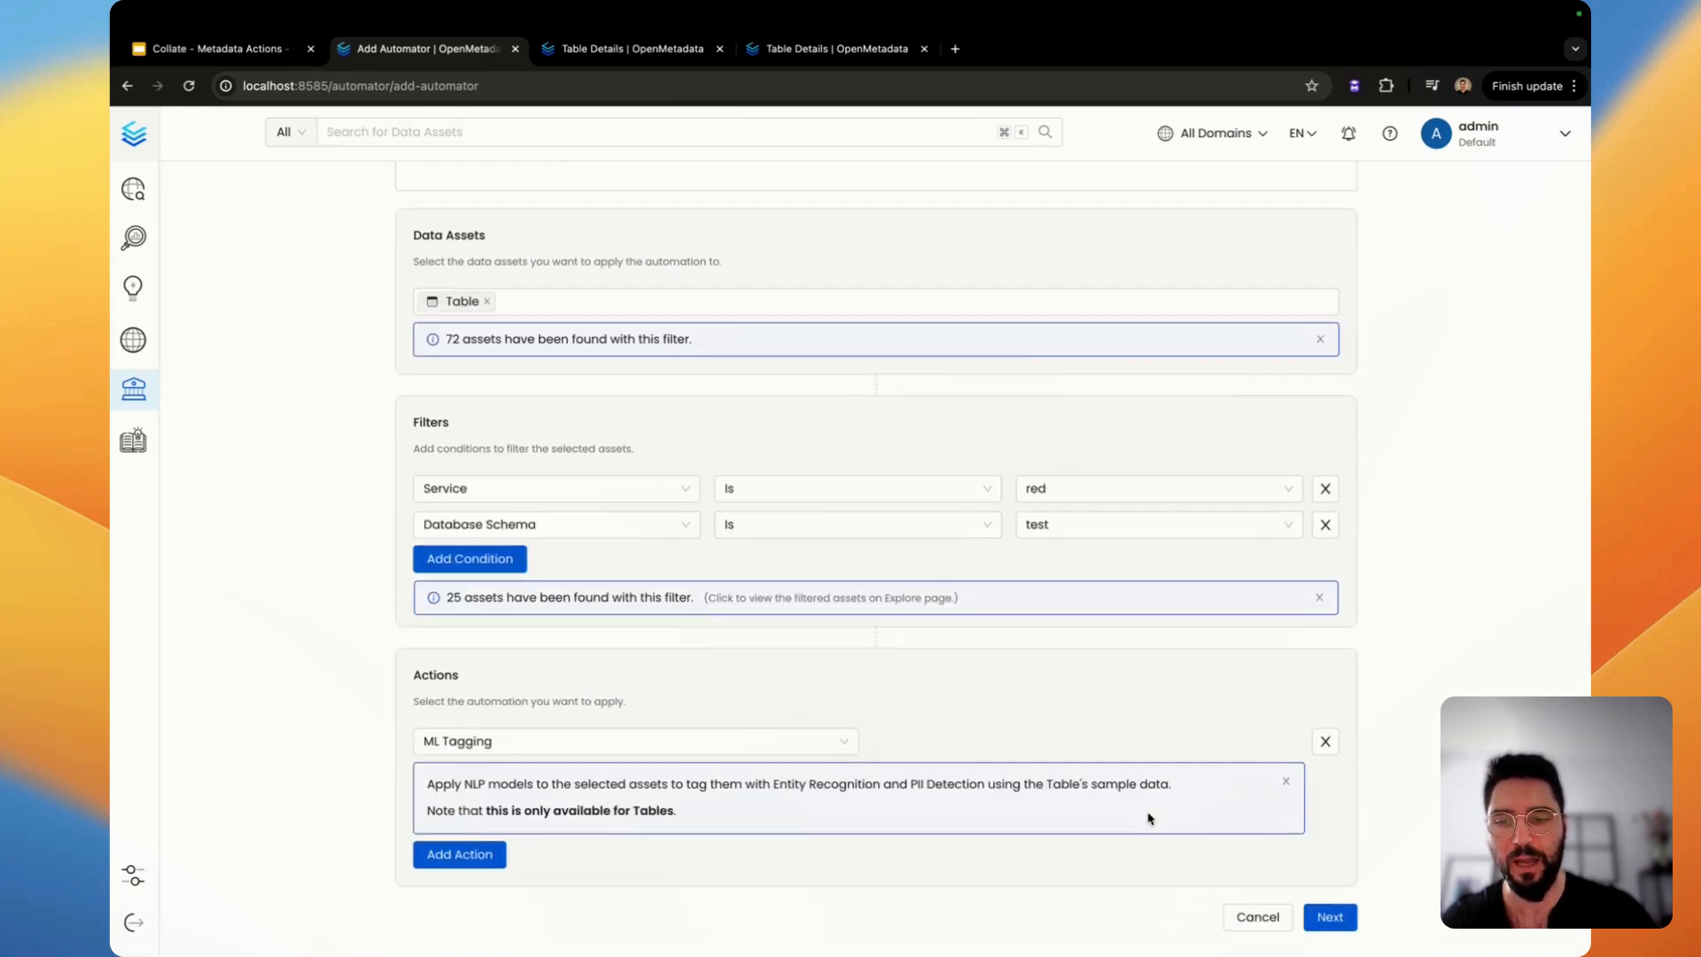
Schedule the automation to run every day at 00:00, create it, and run PII ML Tagging once.
left_click(1330, 917)
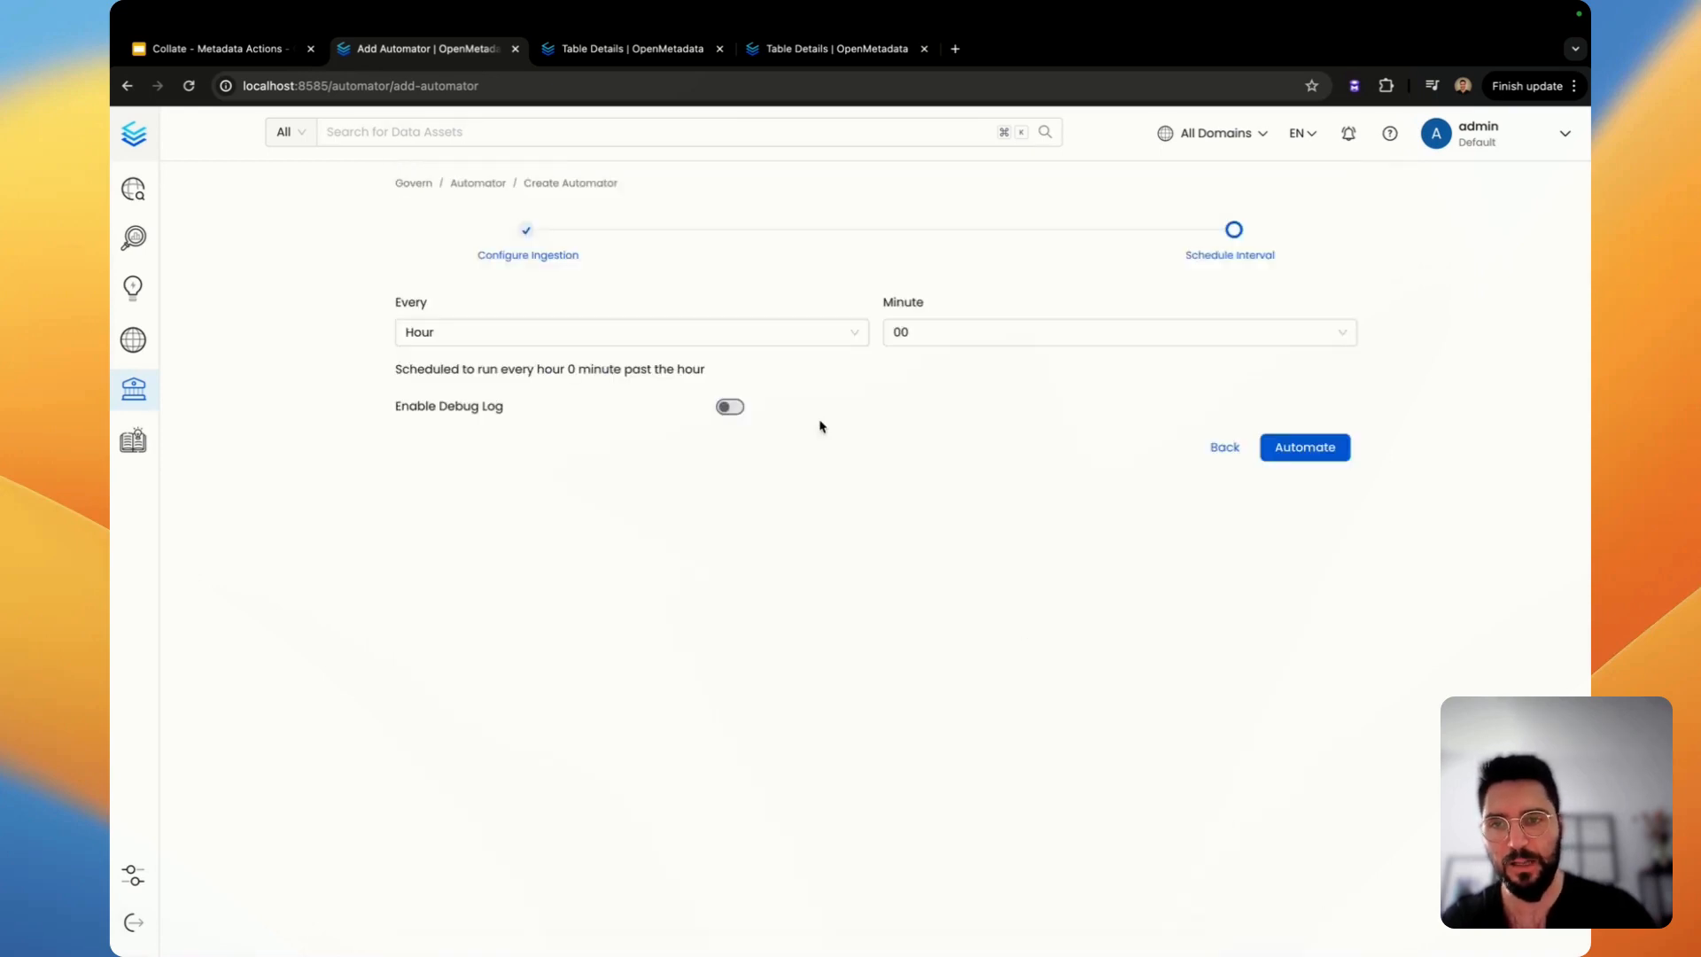
left_click(773, 344)
left_click(664, 452)
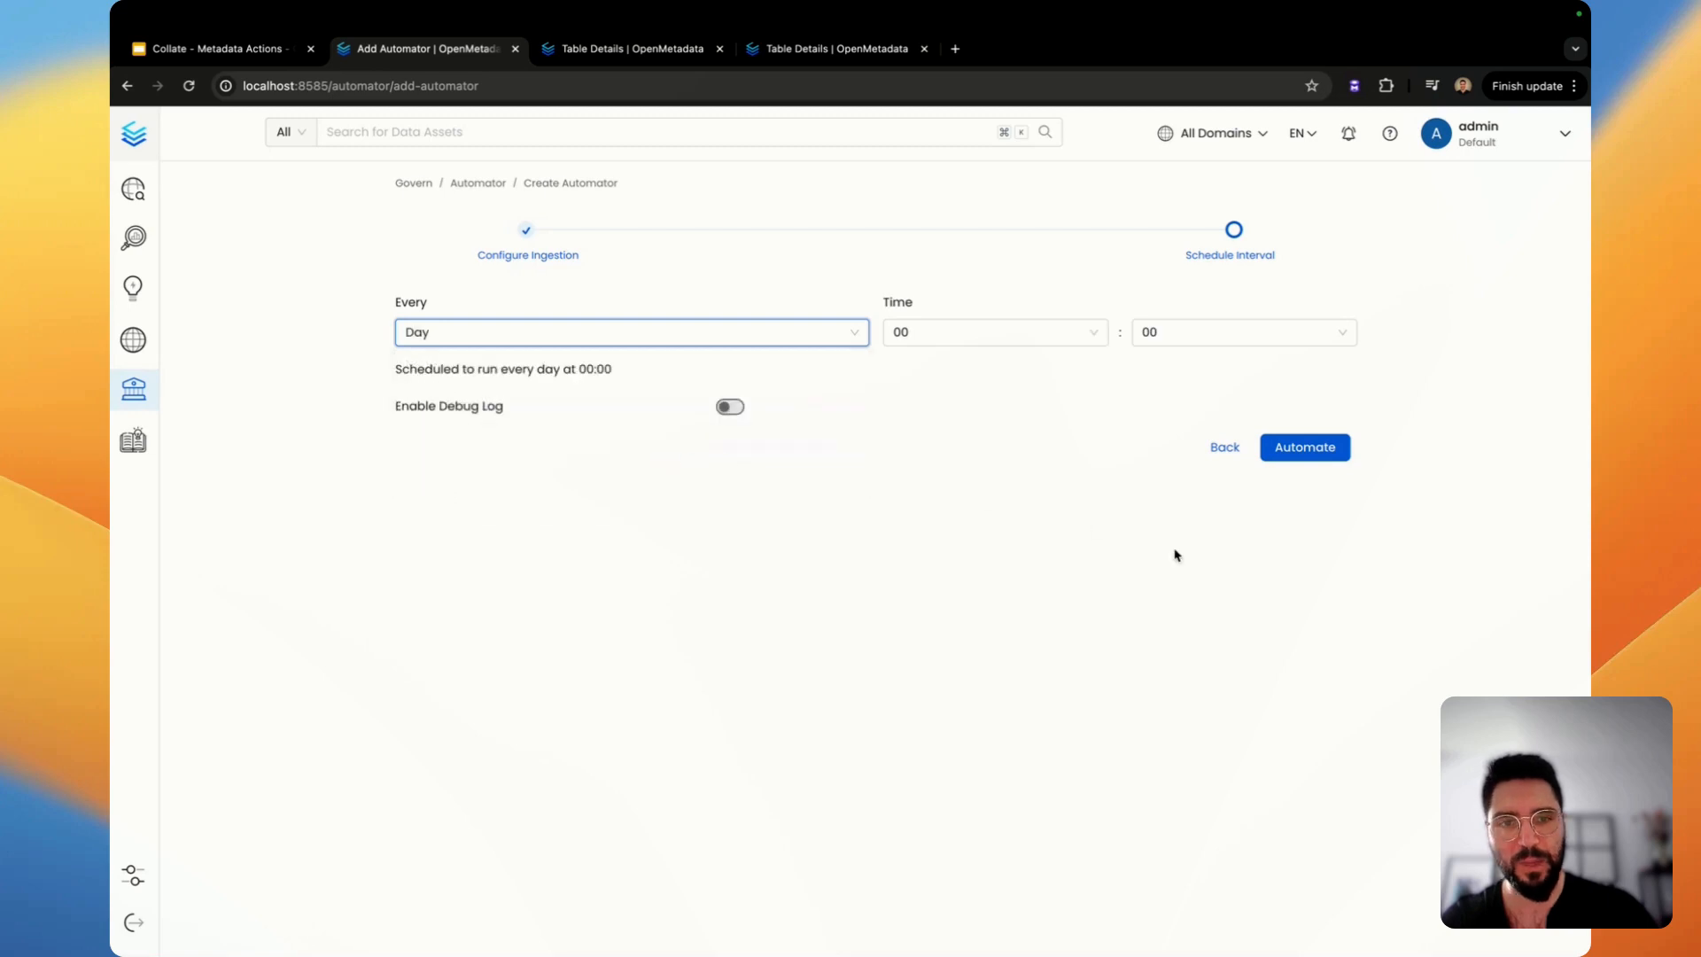
left_click(1303, 458)
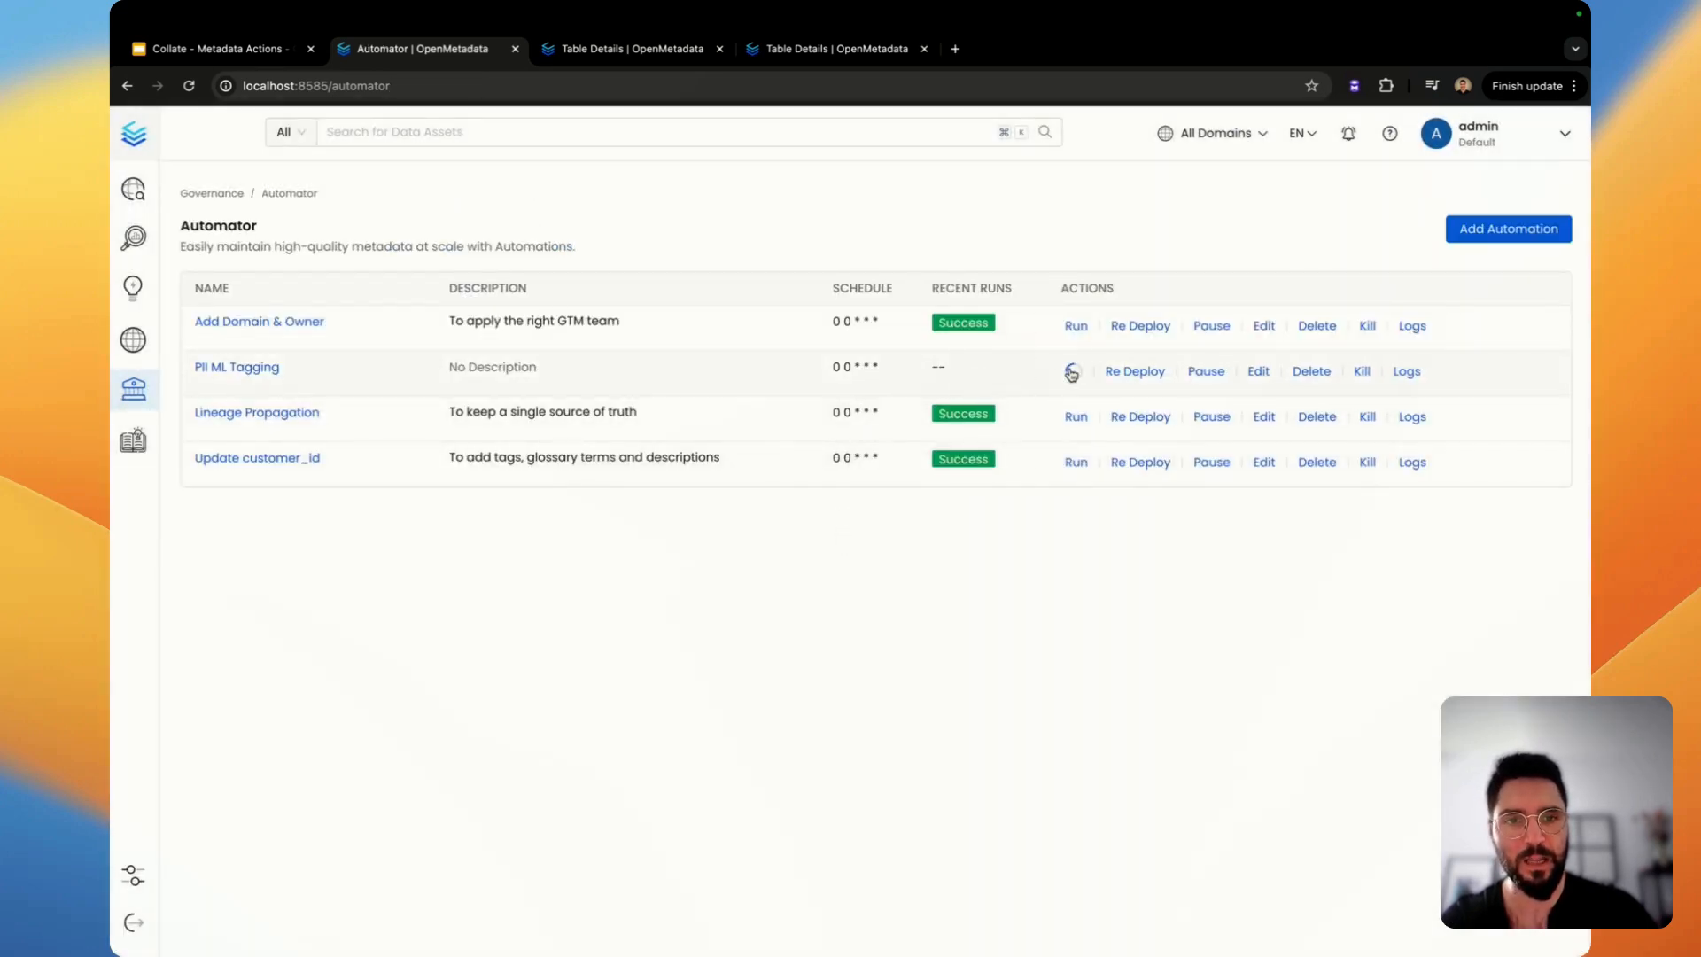
left_click(1076, 371)
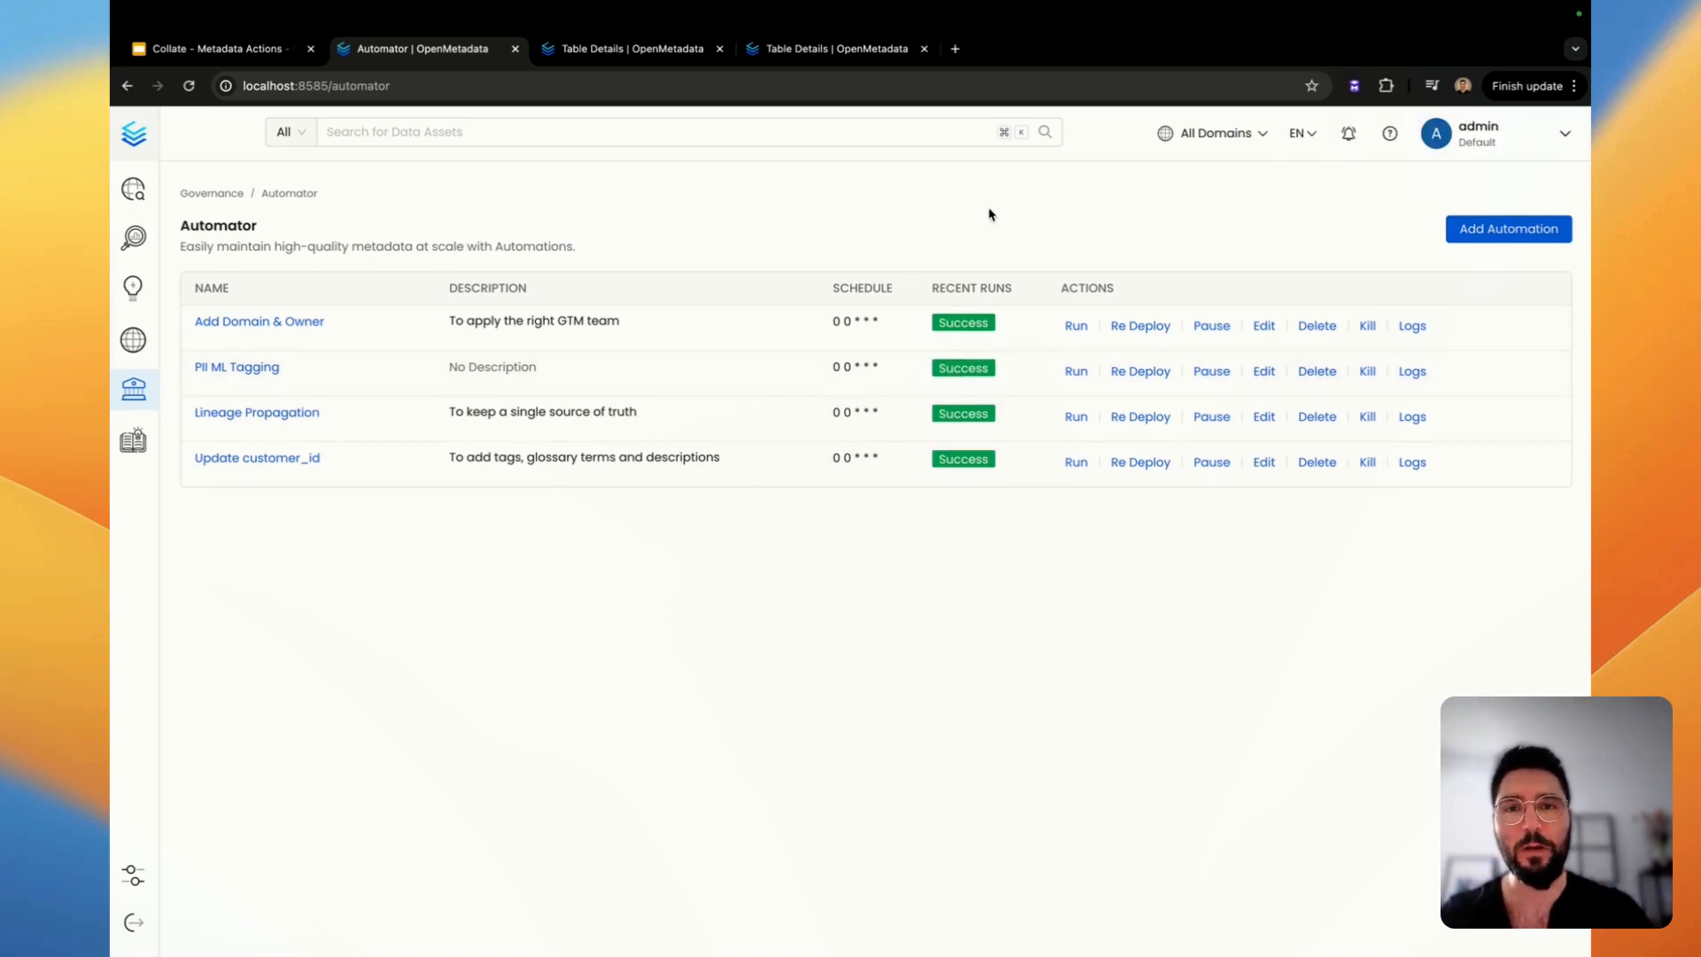
Reload the schema of the sensitive_customers table, examine the tags on its user_name, address and dwh_x10 columns, and return to the automator list.
left_click(808, 55)
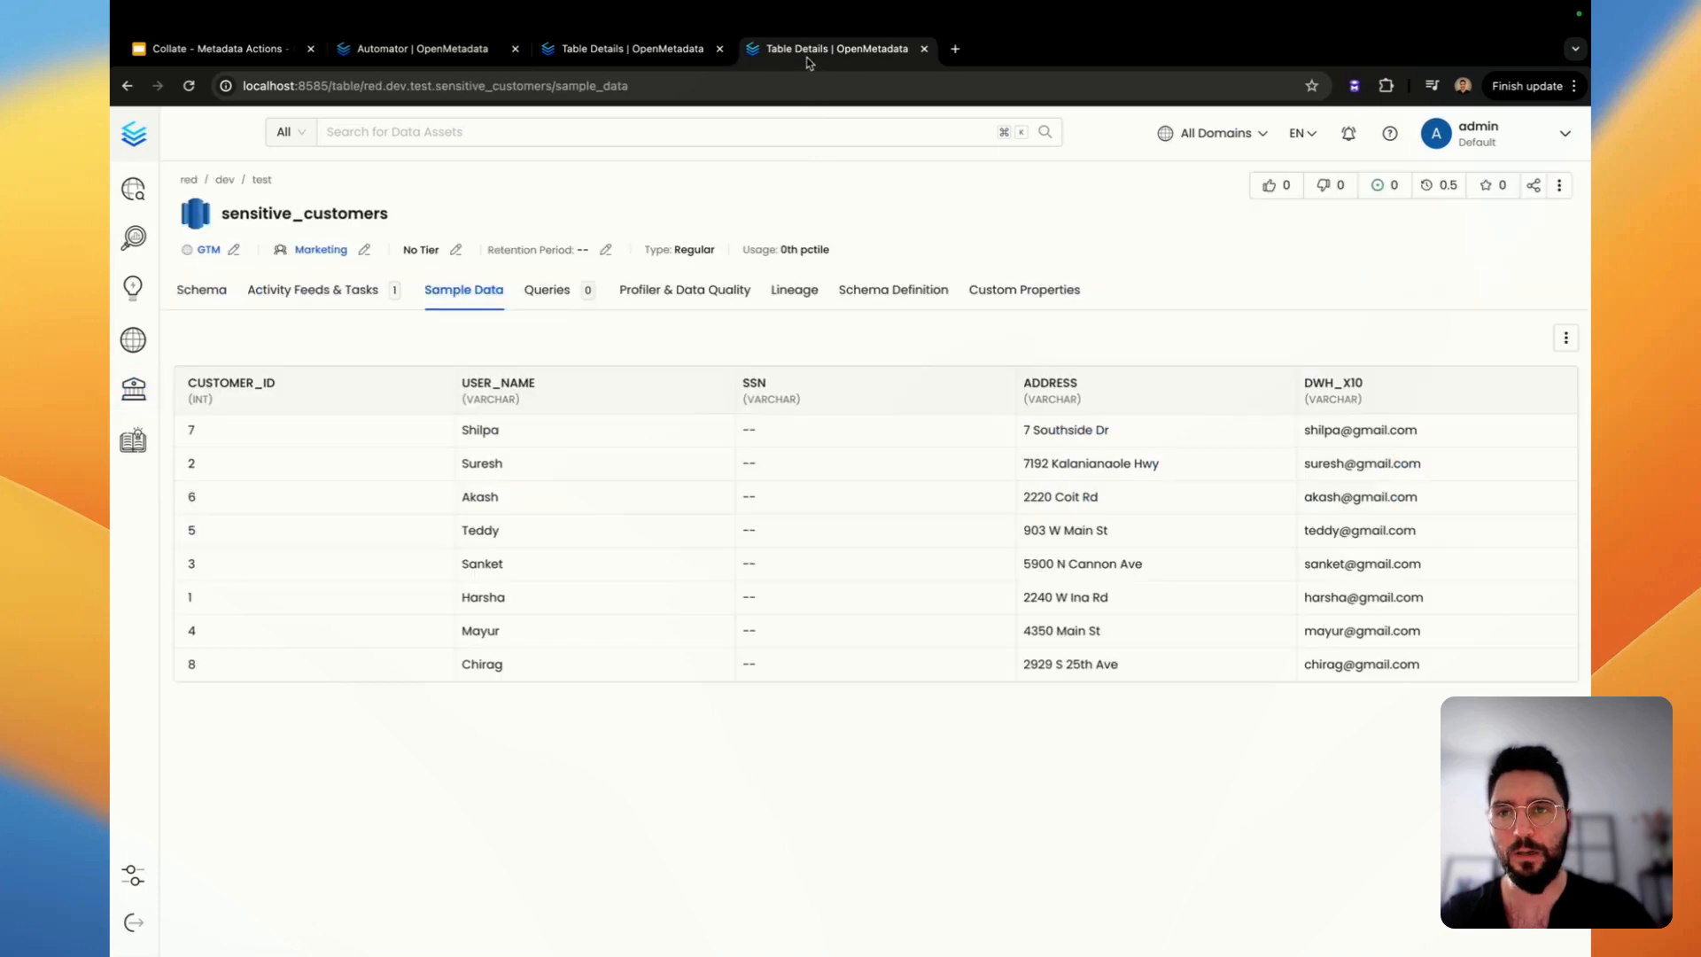
left_click(193, 304)
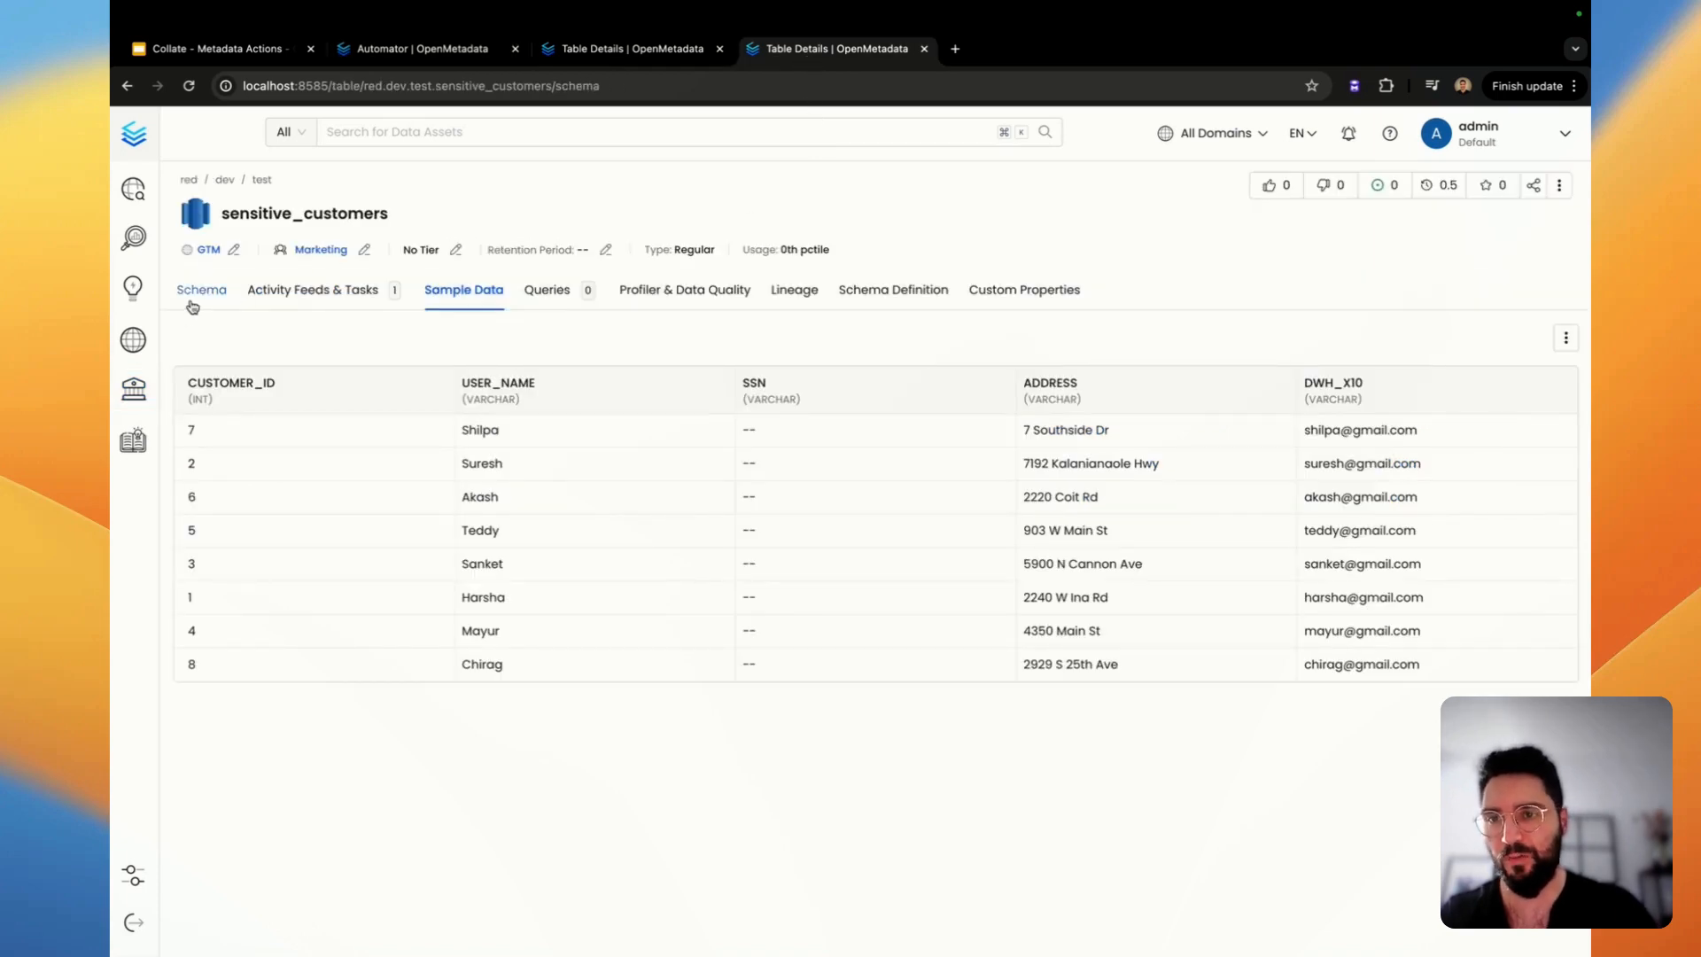
key("super+r")
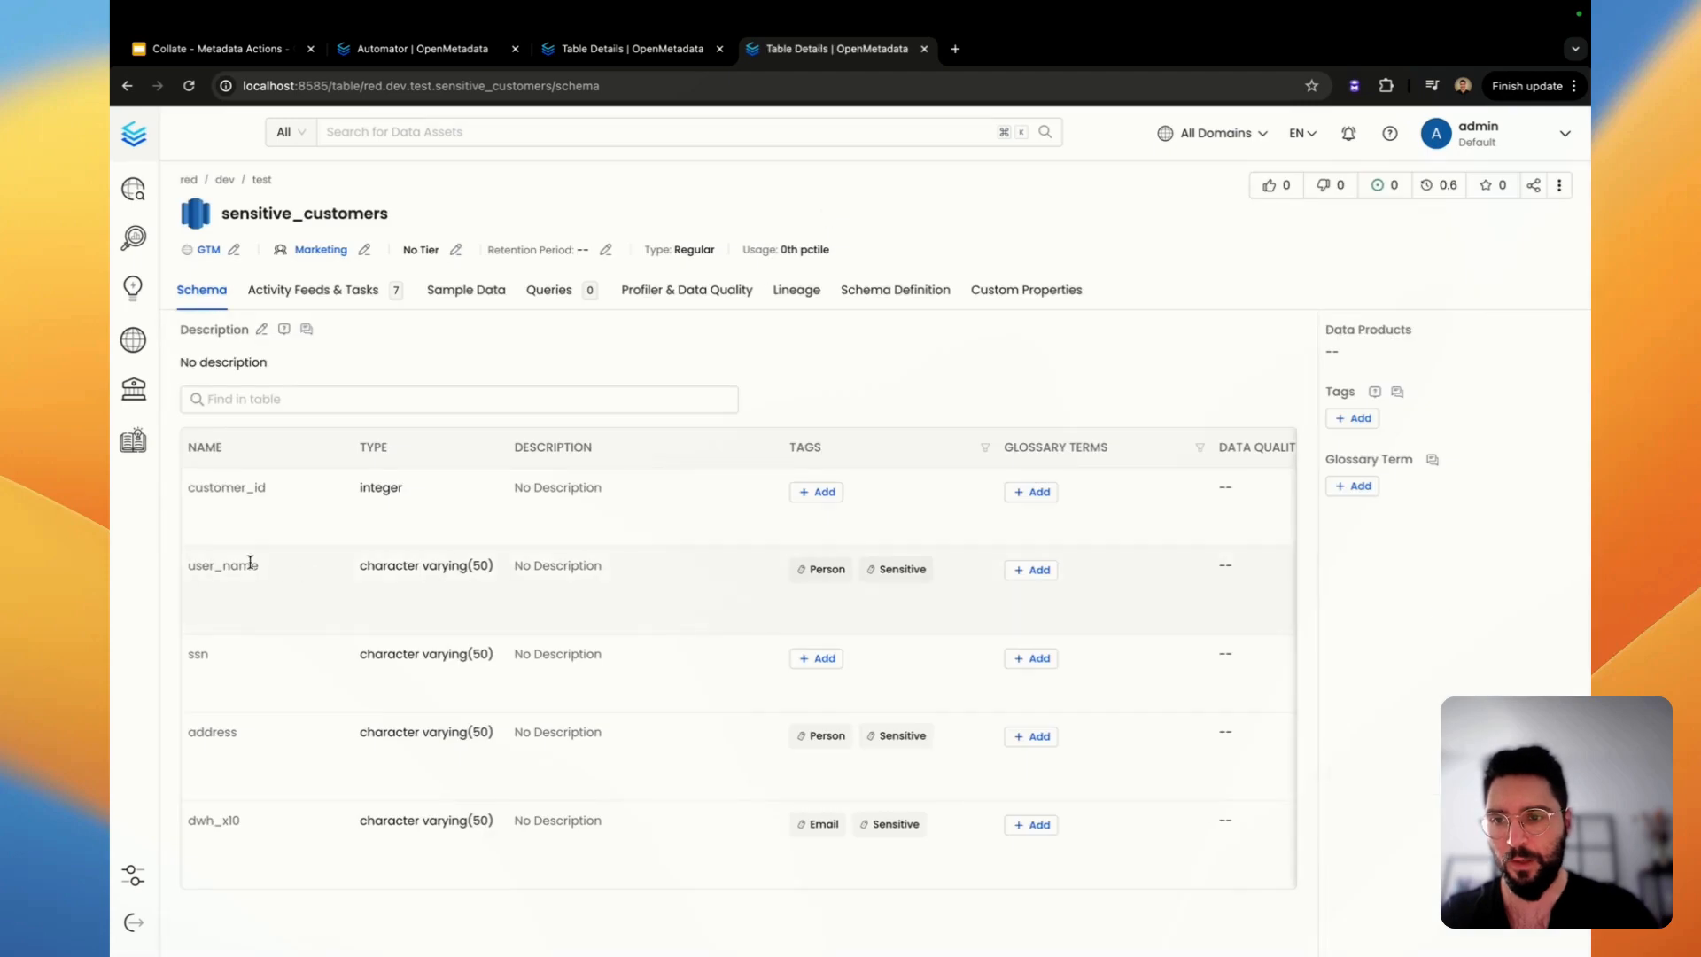
double_click(217, 564)
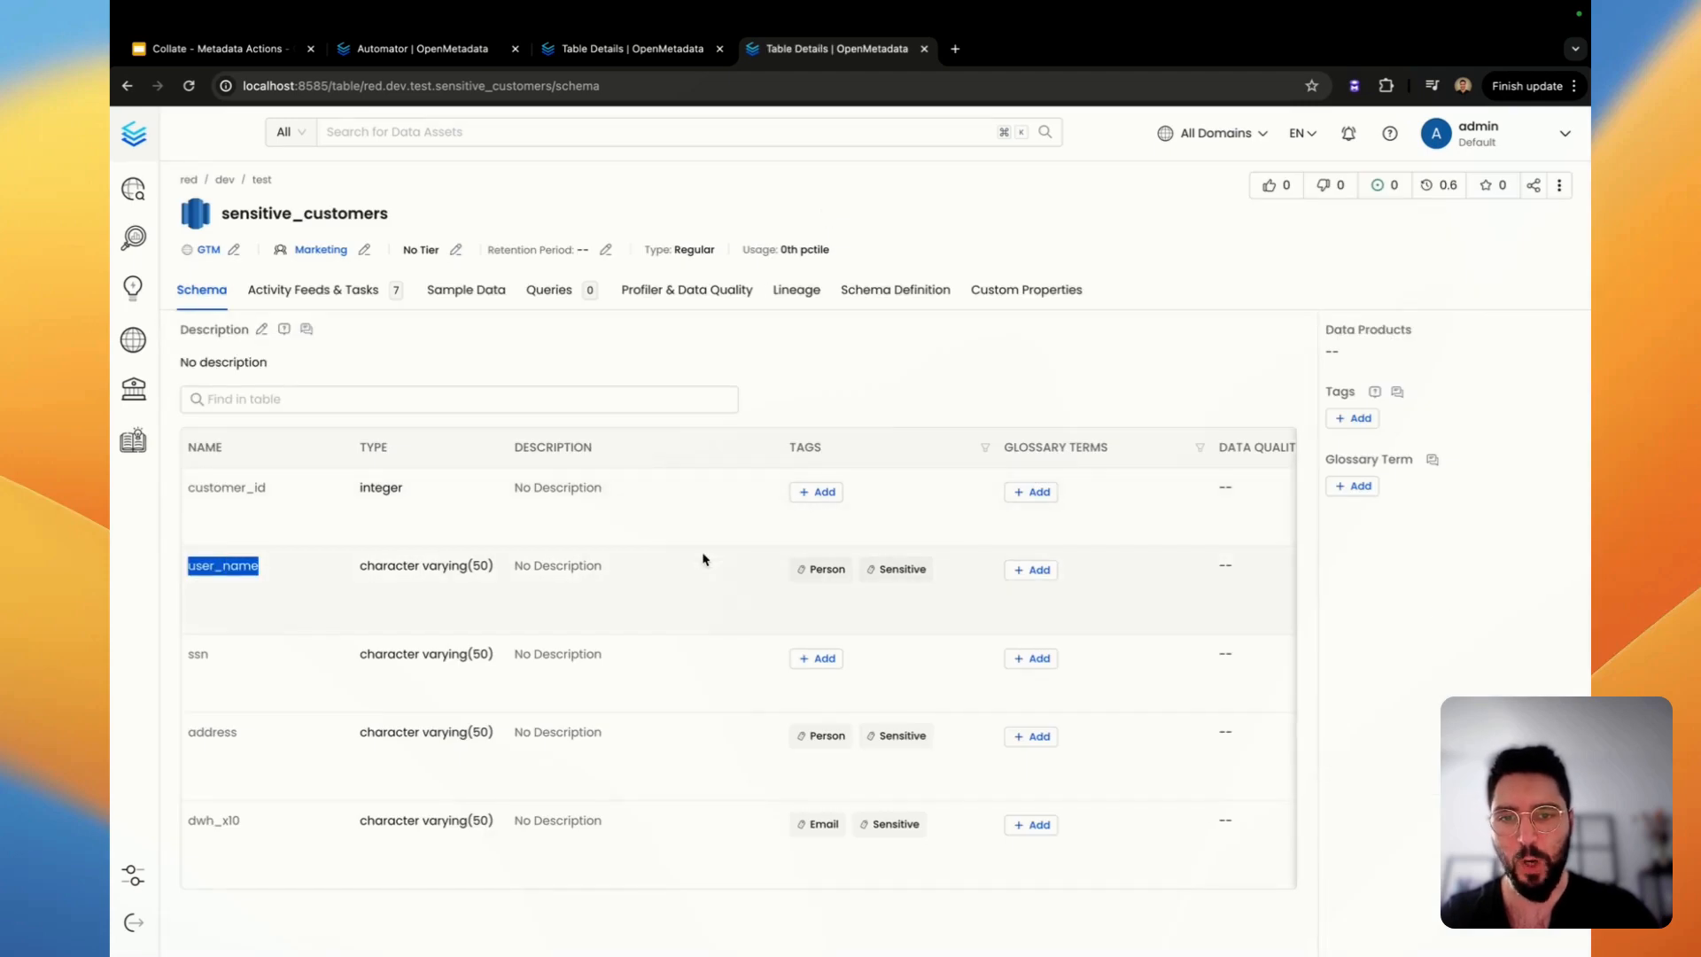
left_click(942, 381)
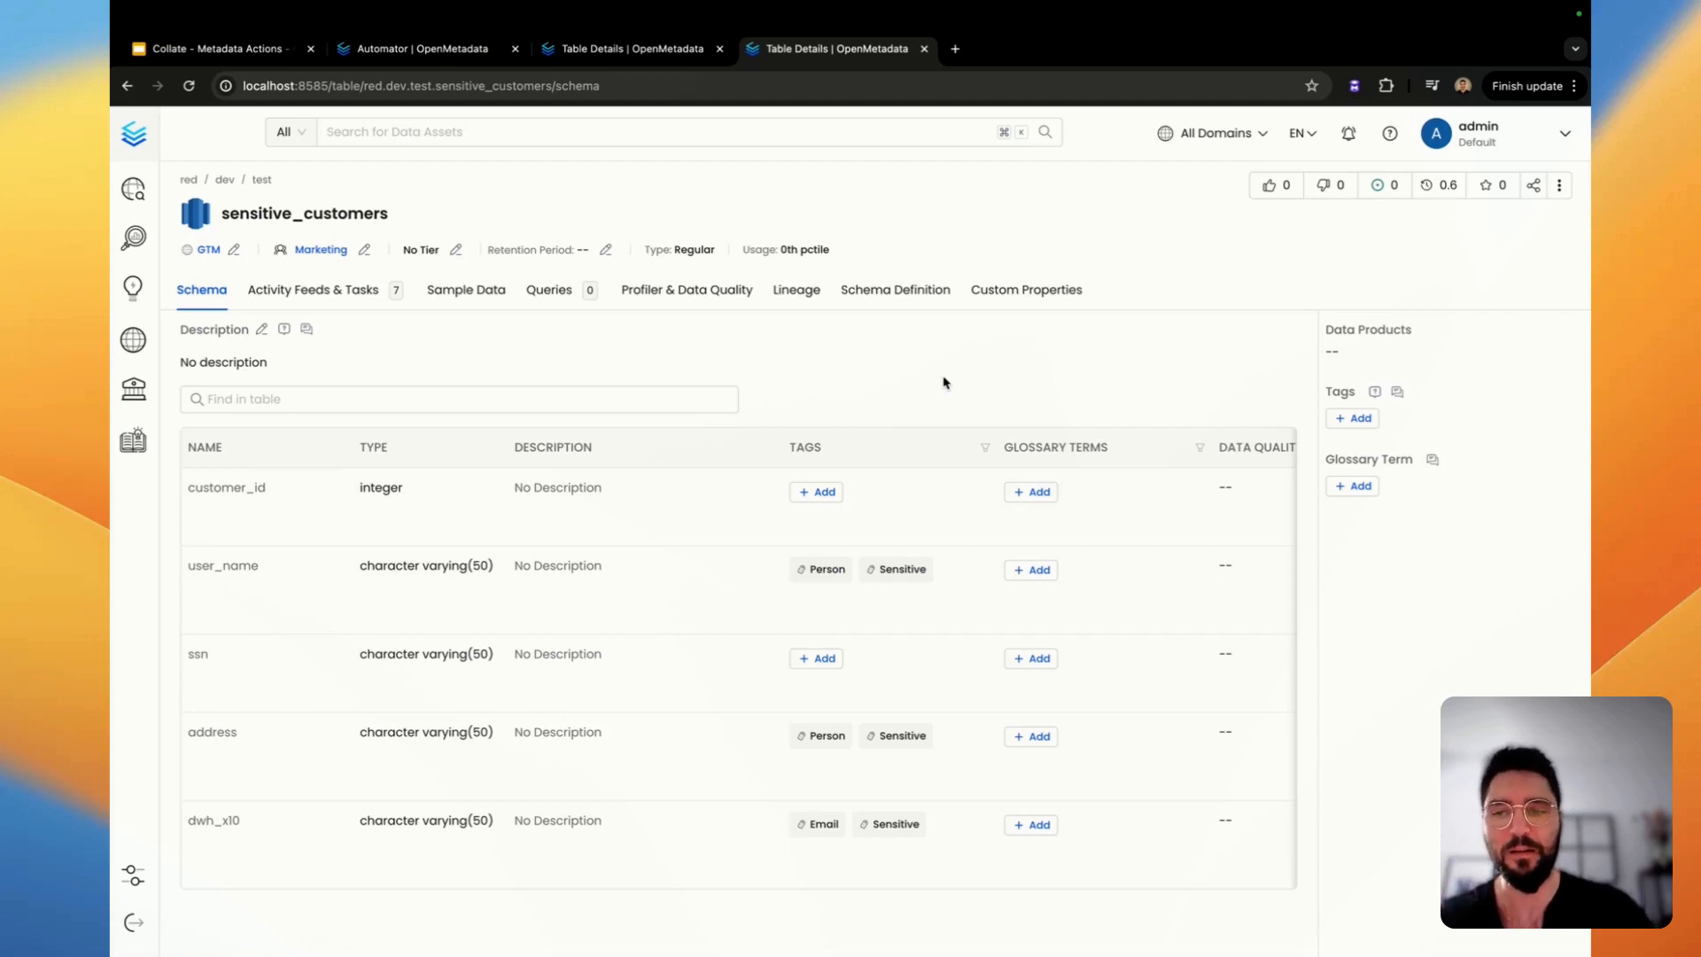
double_click(214, 732)
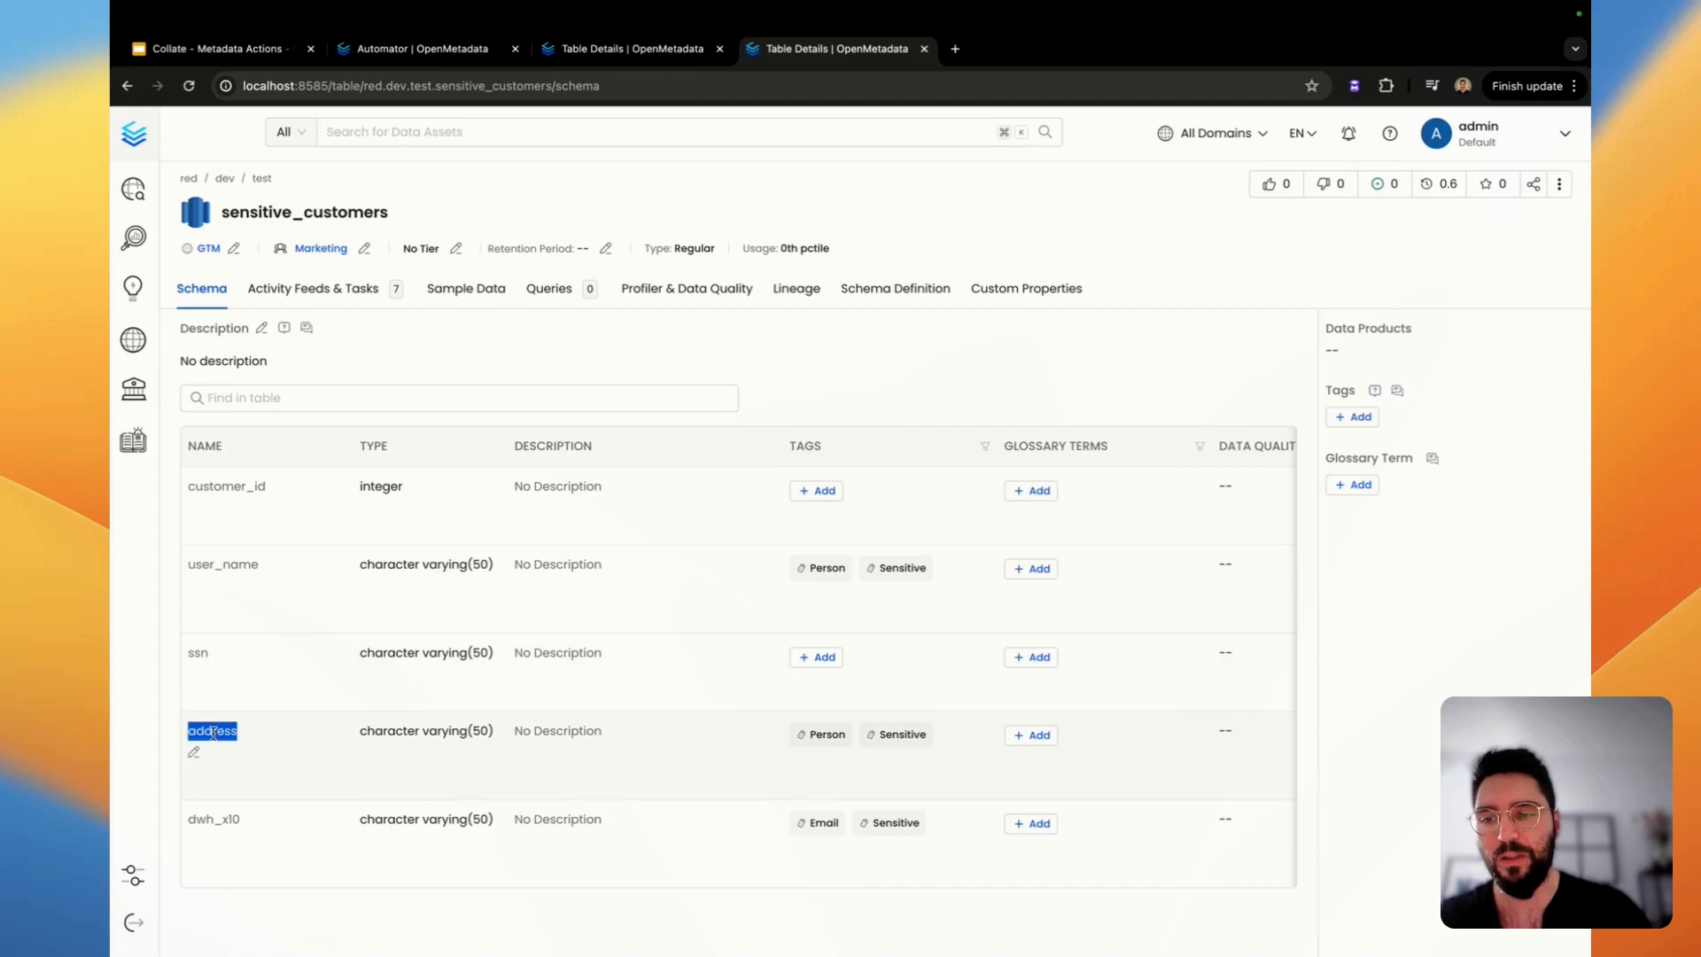
double_click(228, 815)
left_click(270, 819)
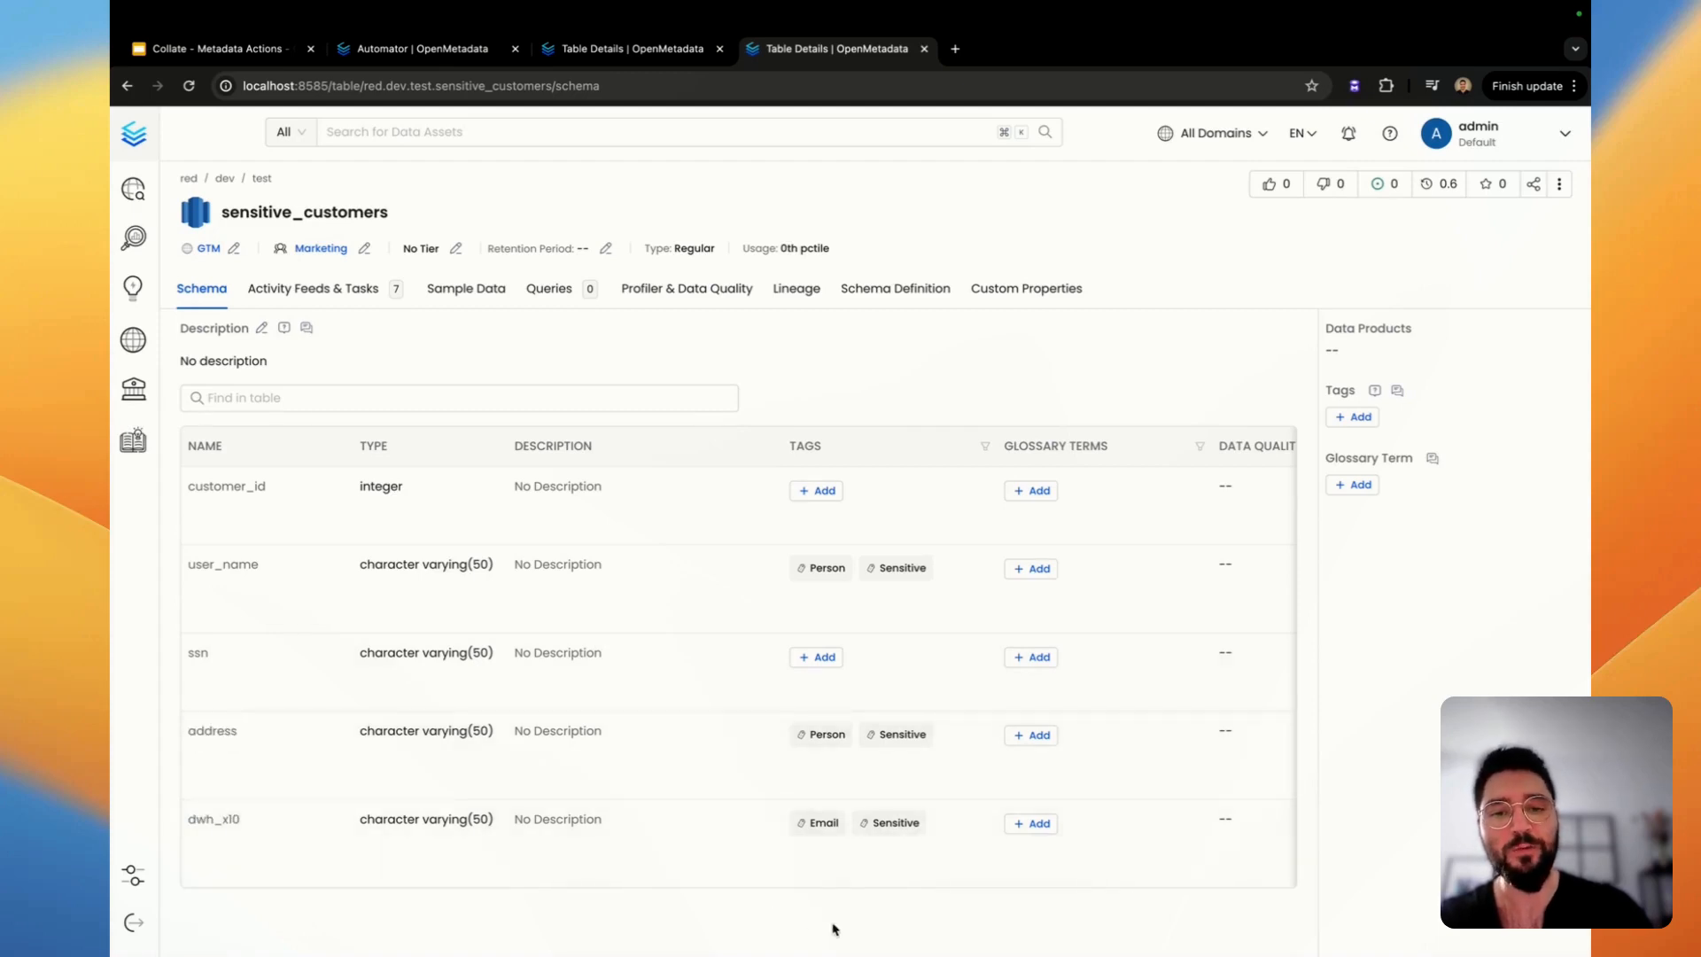
mouse_move(915, 858)
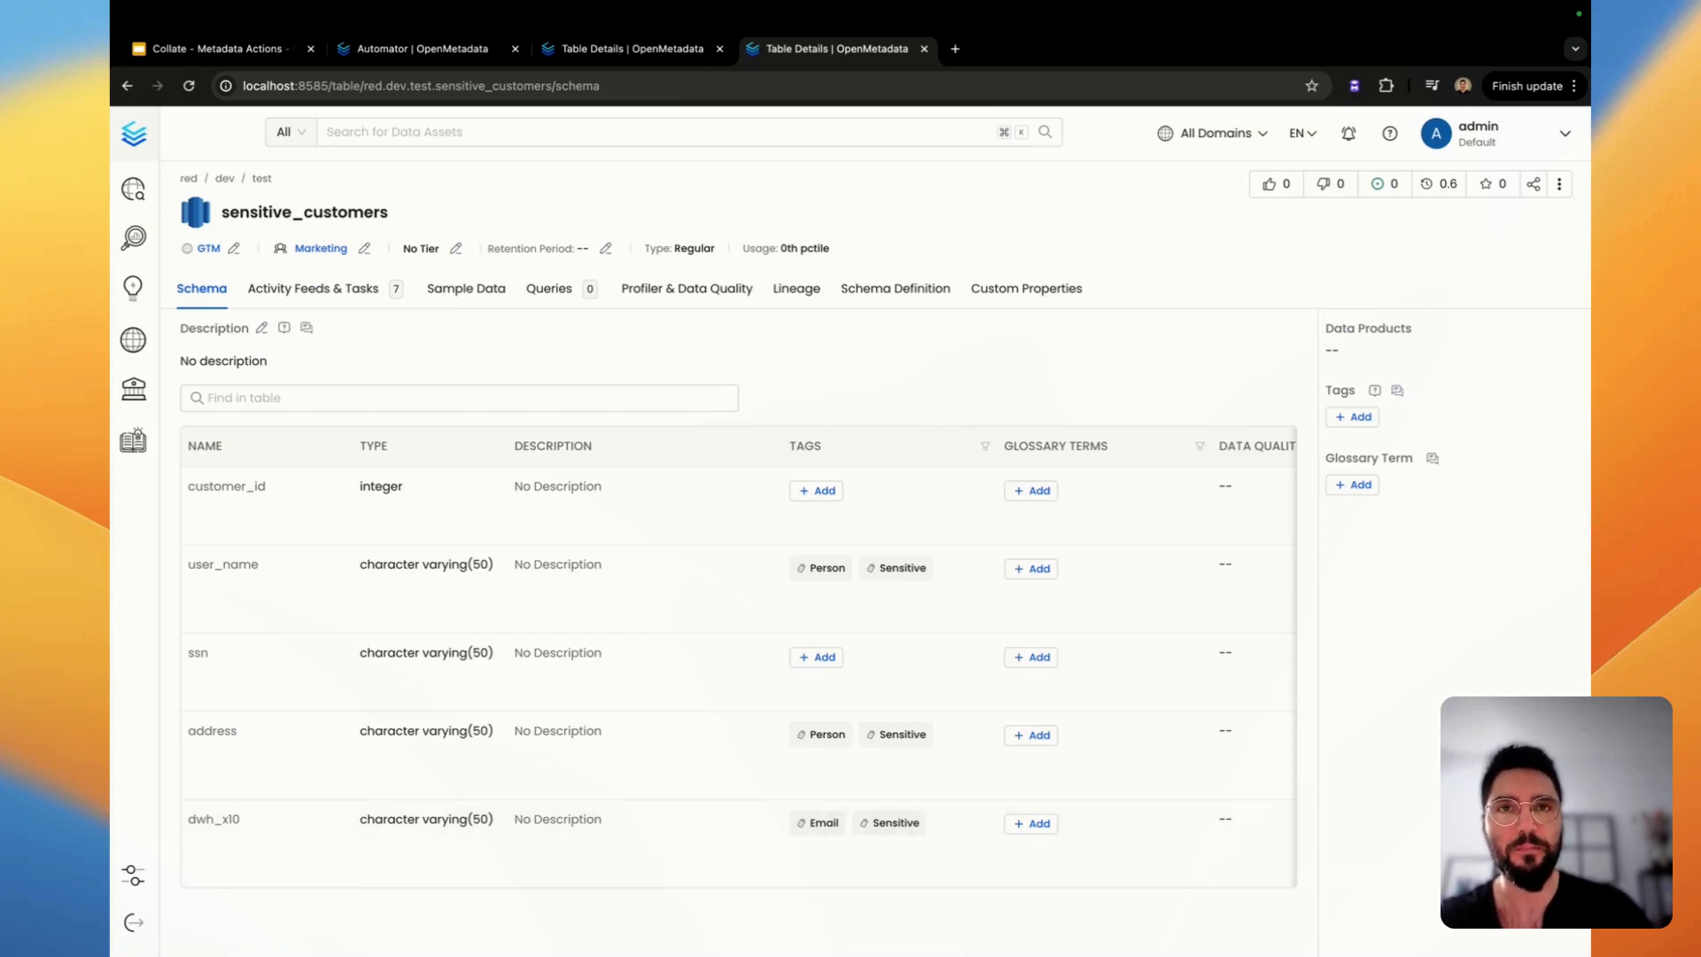
key("super+2")
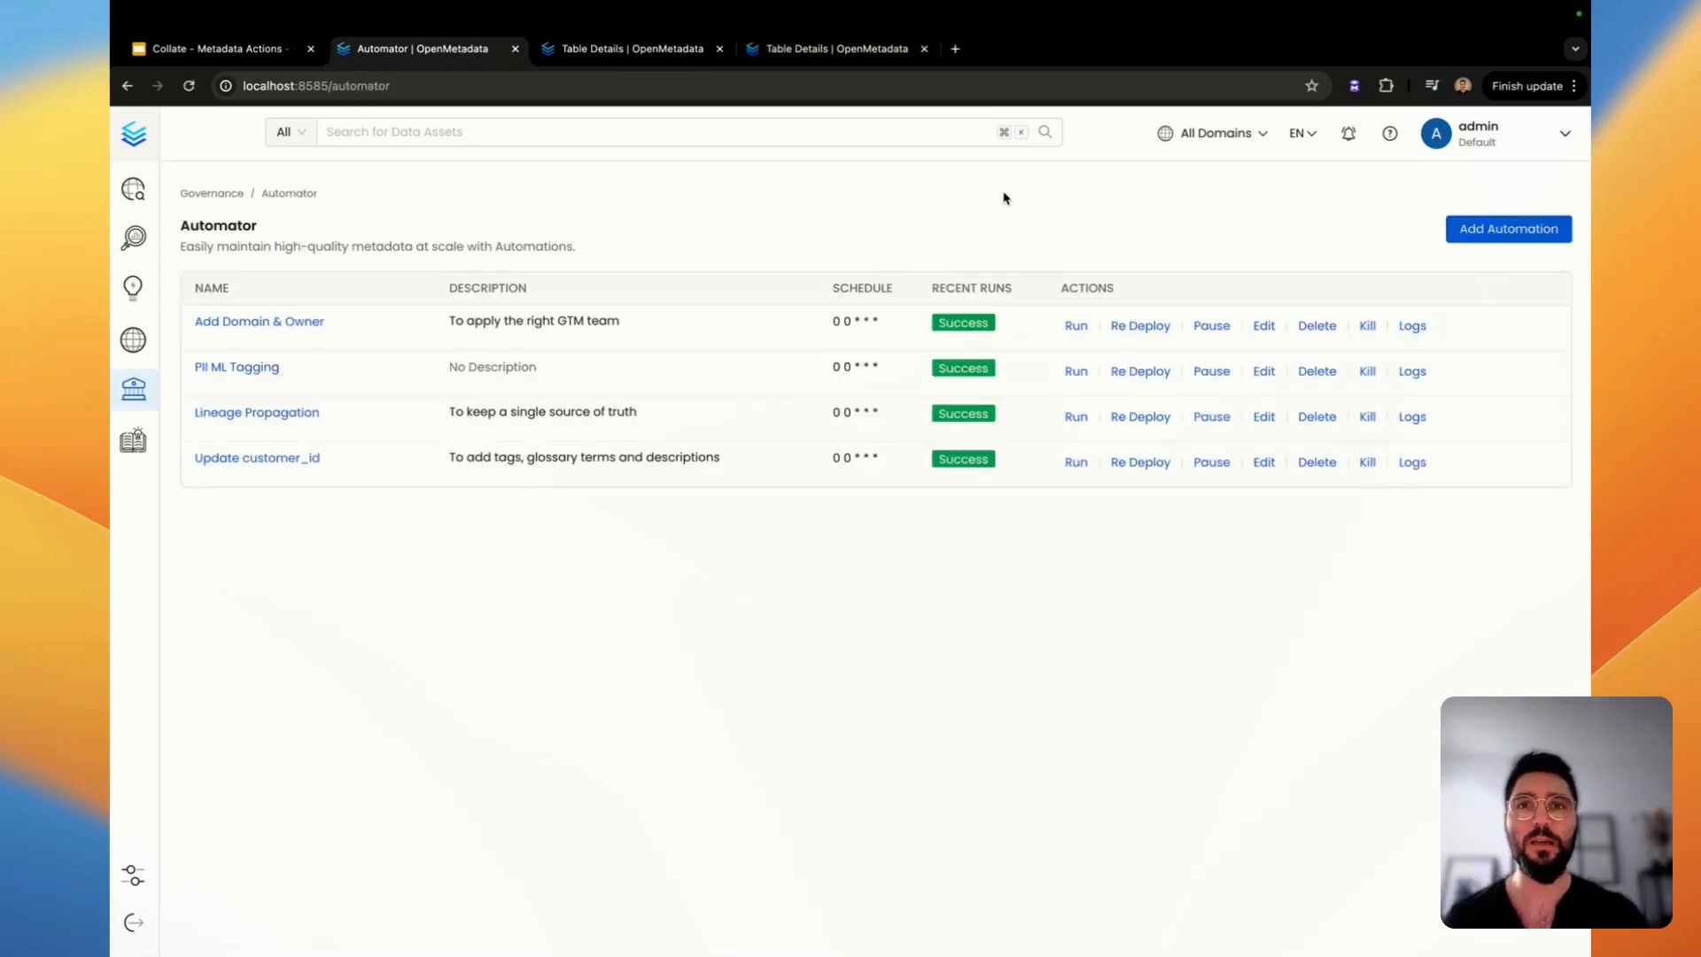